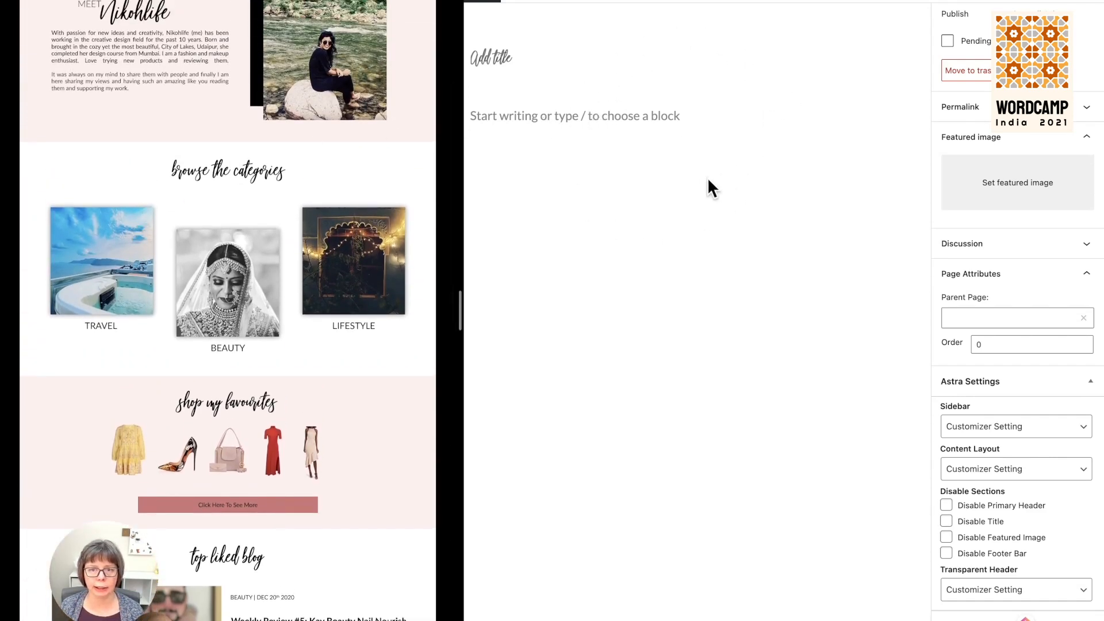
Title the new page "New Home".
left_click(508, 50)
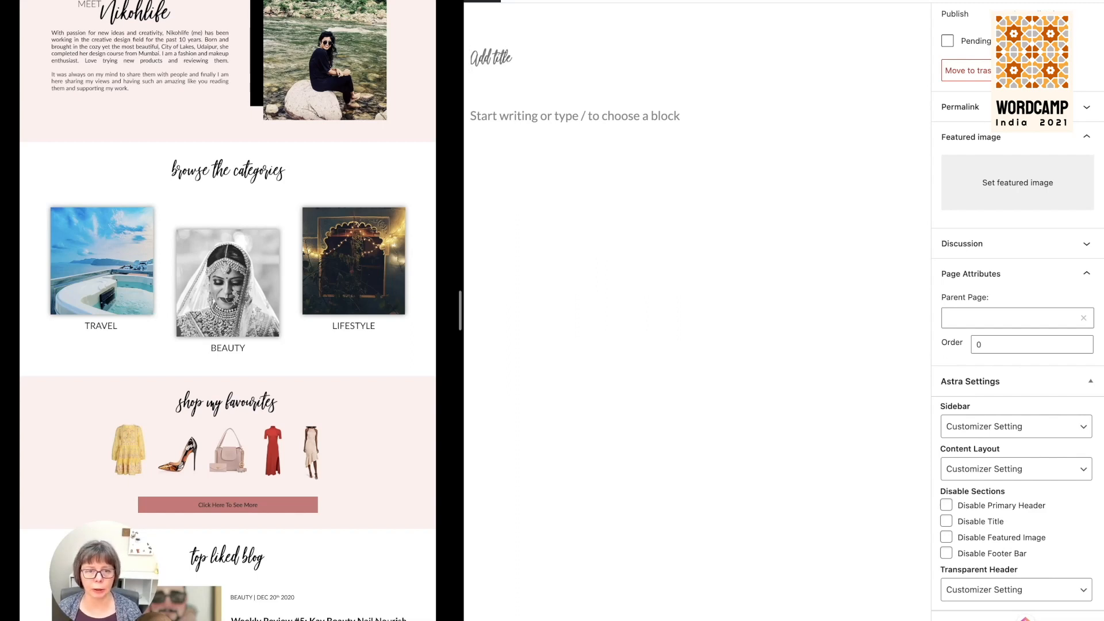
scroll(307, 135, "up", 5)
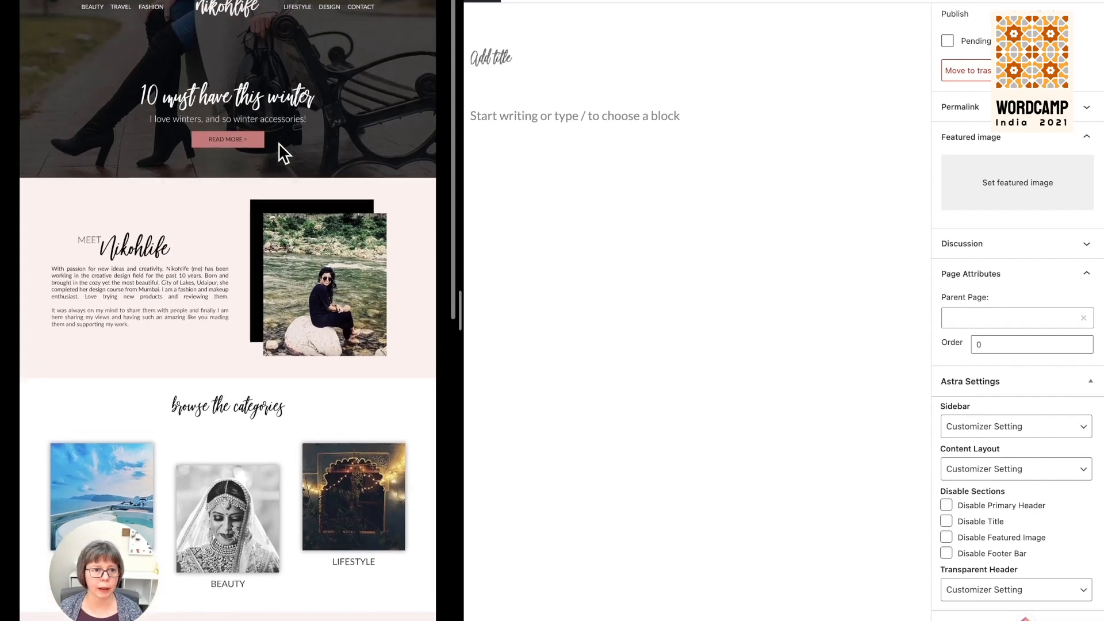
left_click(500, 58)
type("New Home")
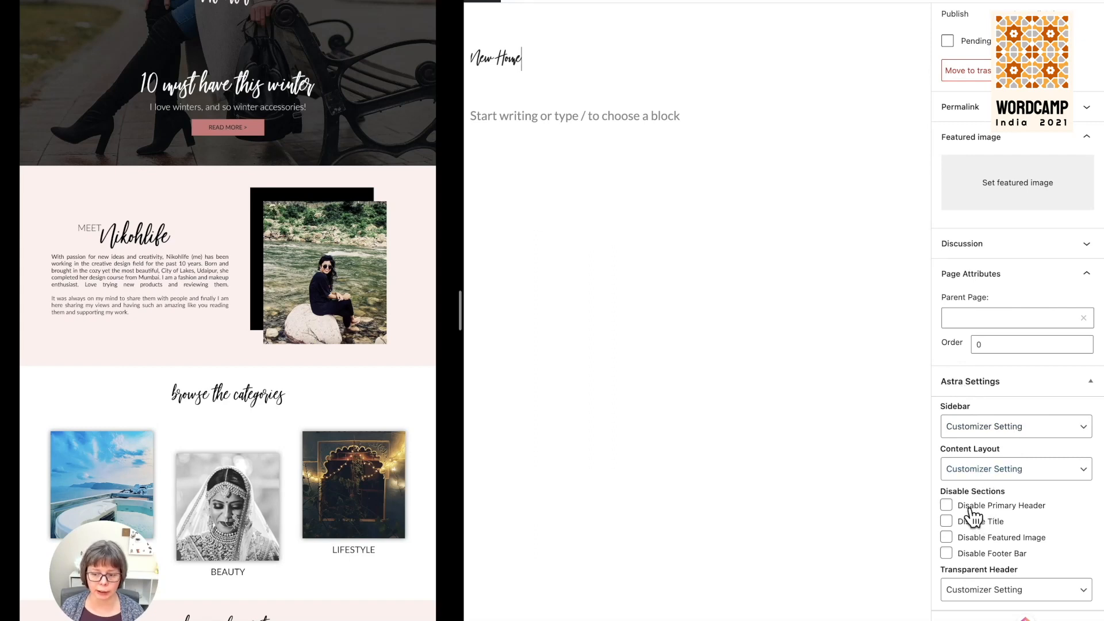
Disable the page title and set the transparent header to Enabled in the page's Astra settings.
left_click(946, 521)
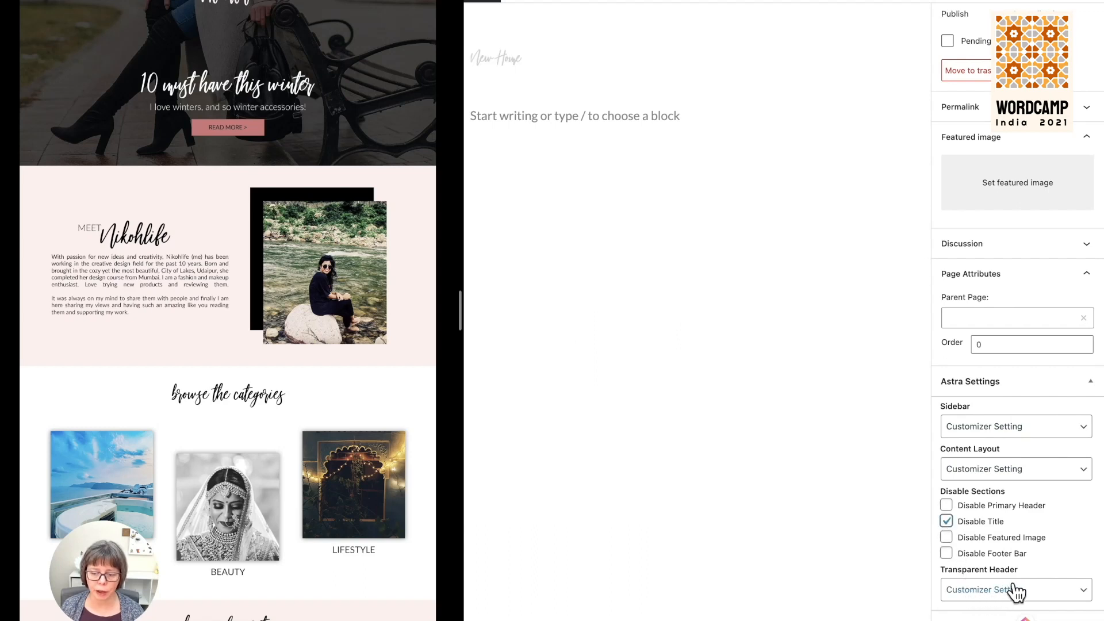
left_click(981, 597)
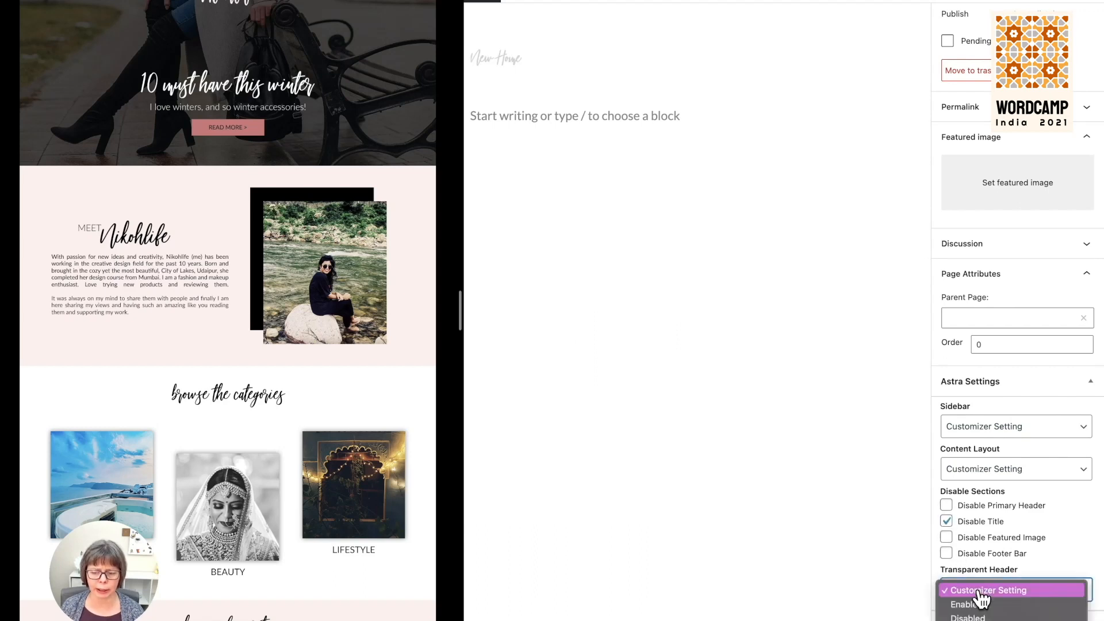
left_click(978, 606)
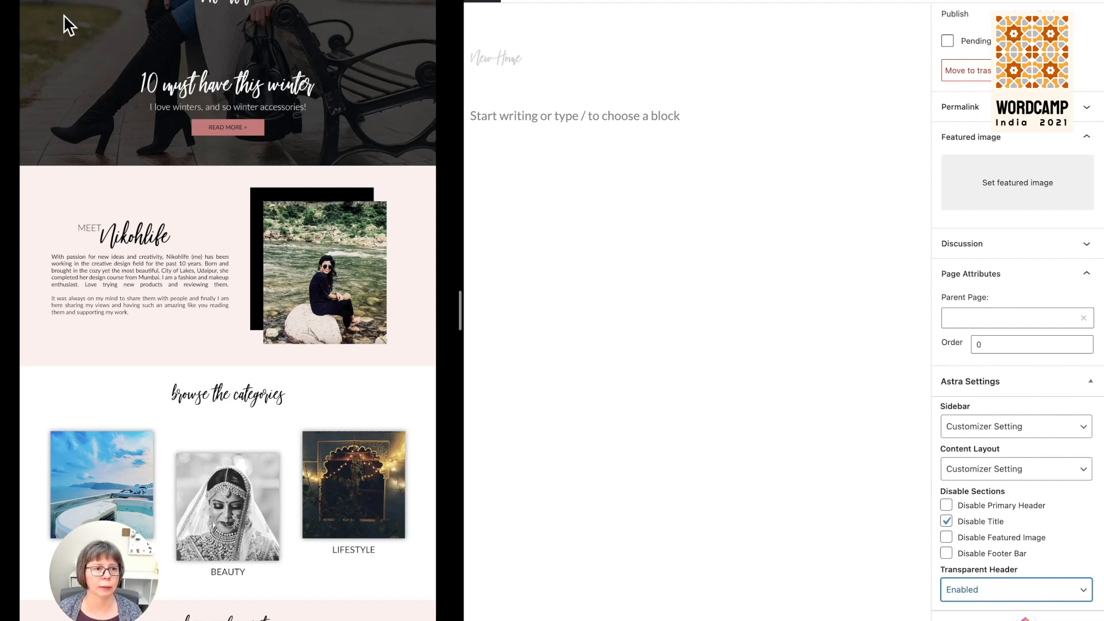
Insert a Cover block in the empty page body and set its alignment to full width.
left_click(542, 115)
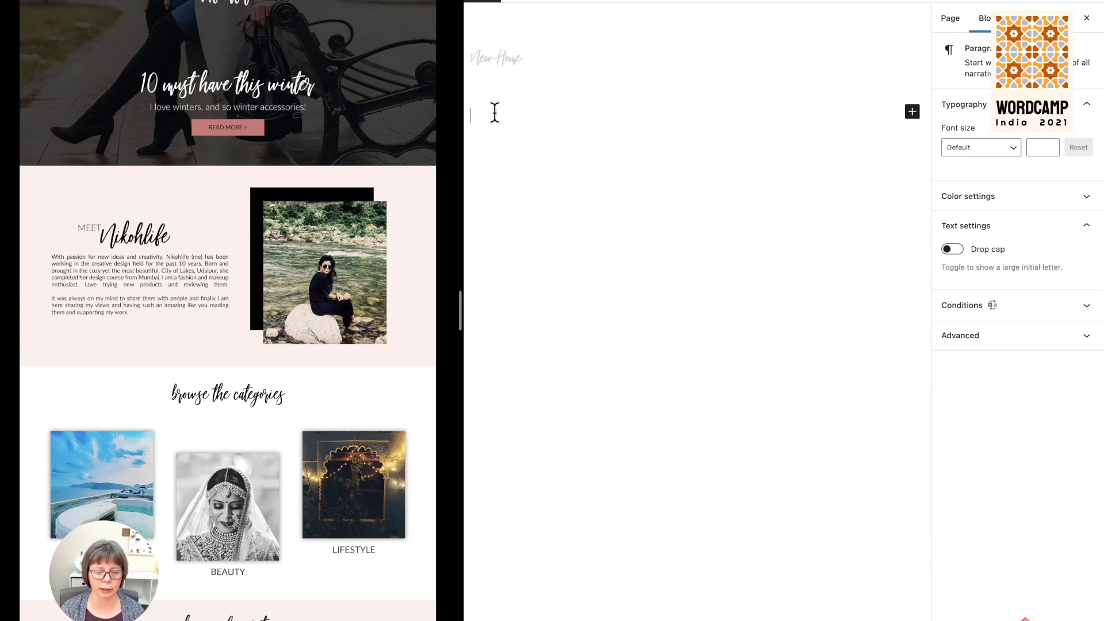
type("/")
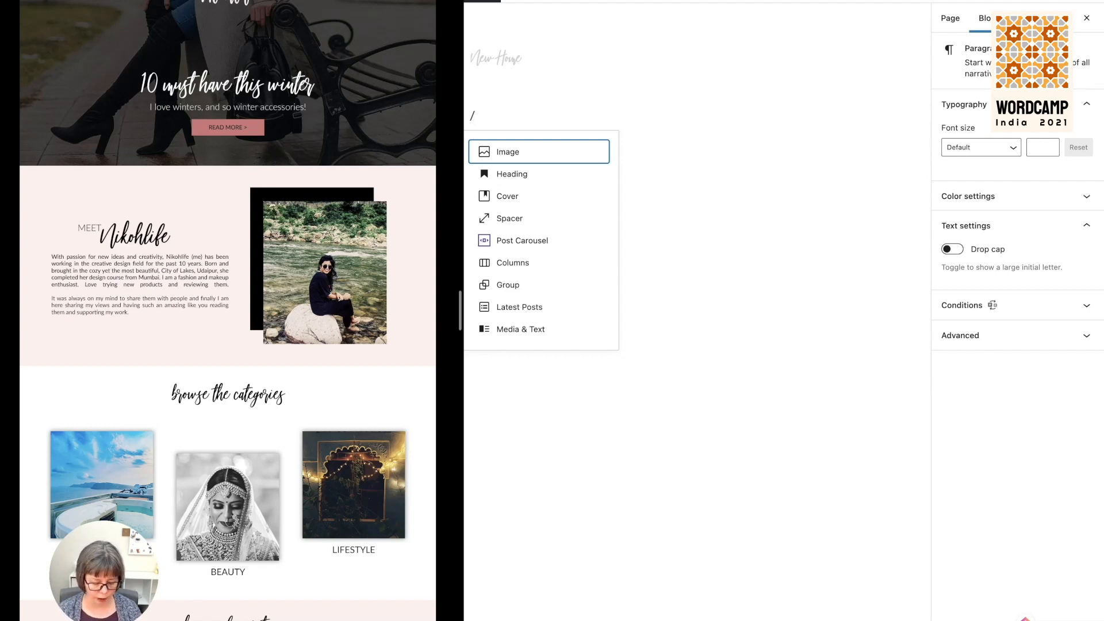
type("co")
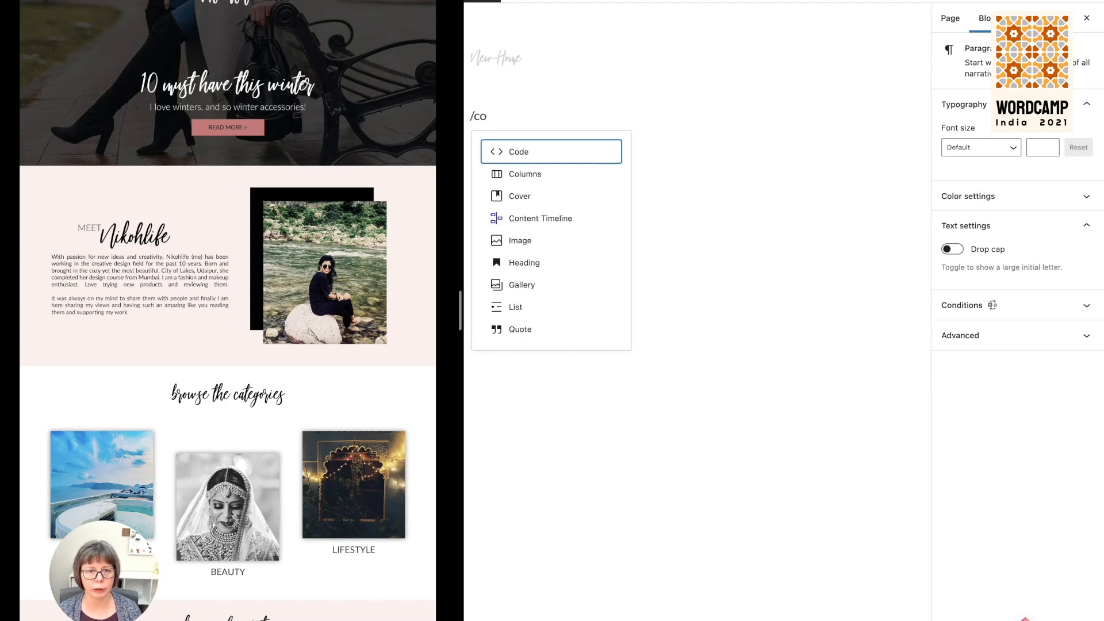
type("ver")
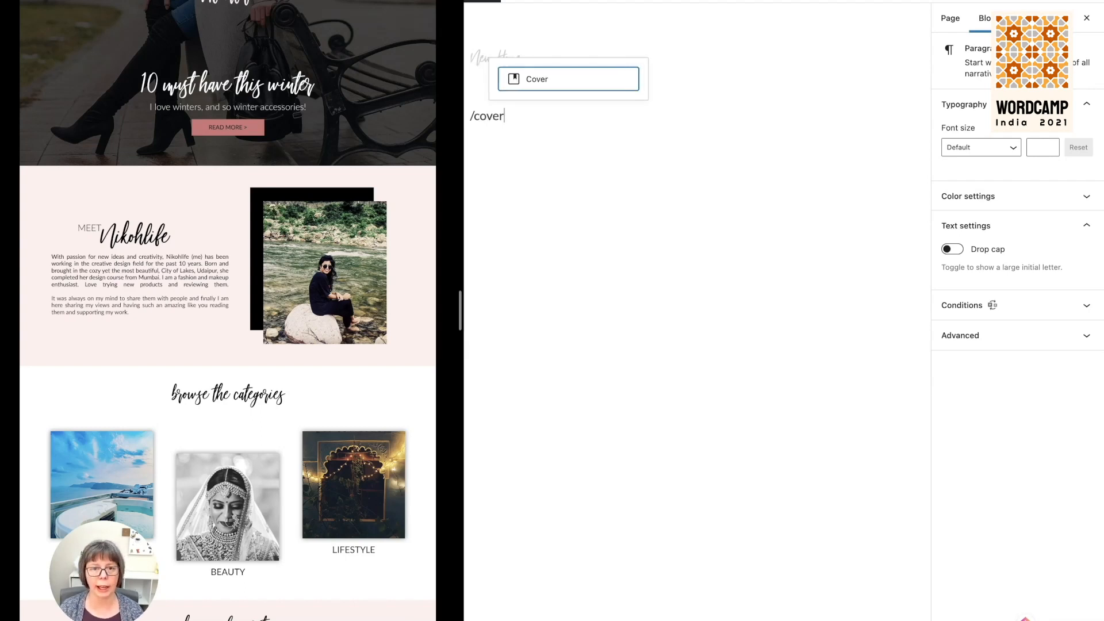
key("Return")
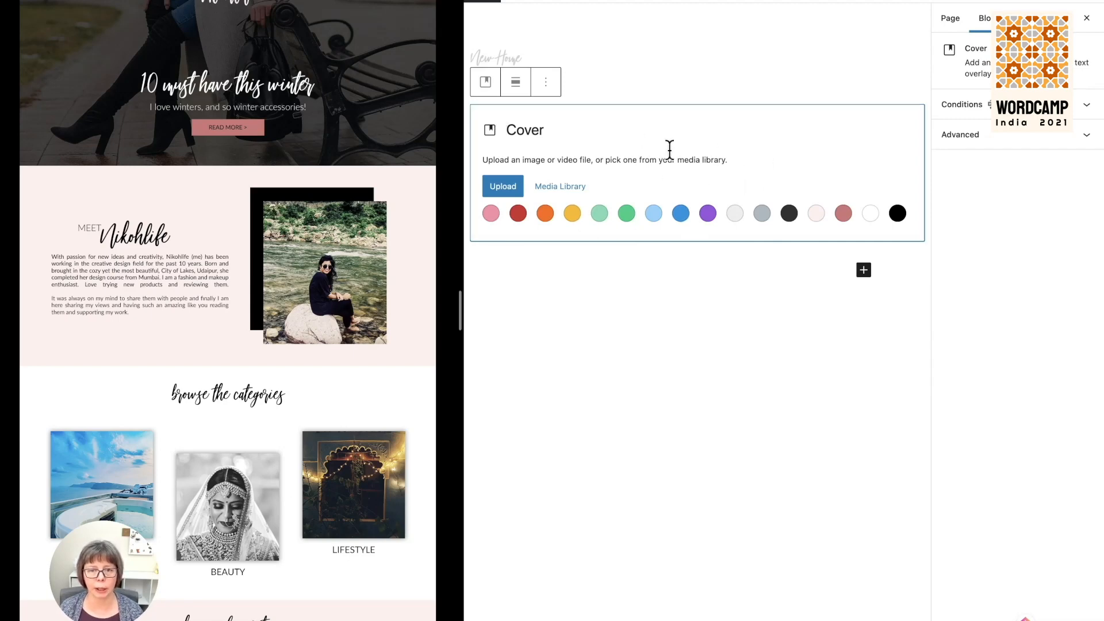
left_click(517, 85)
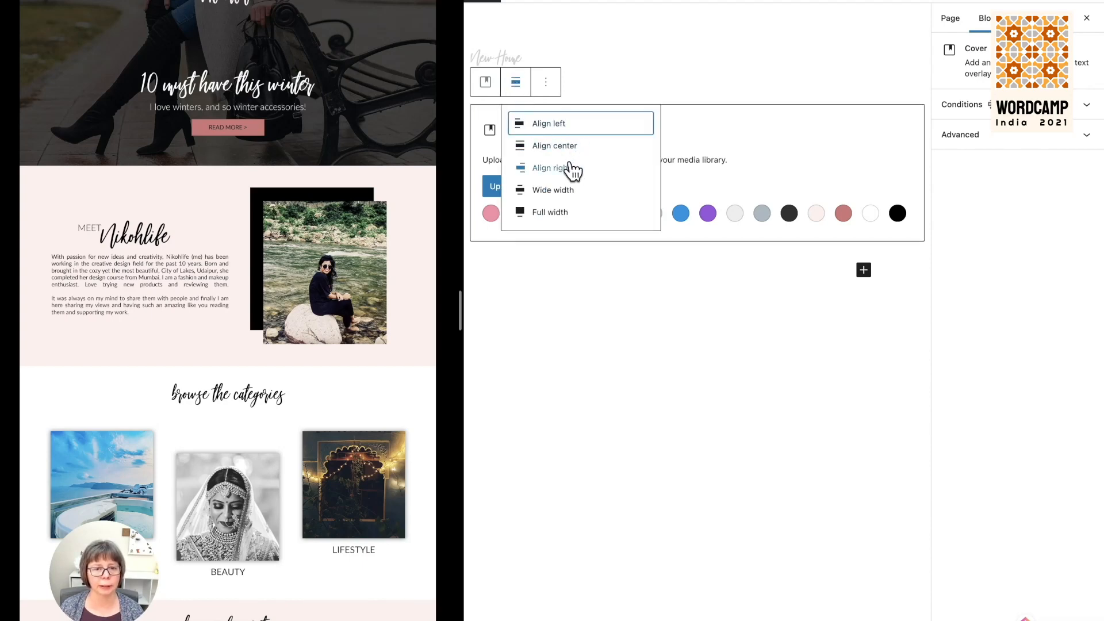
left_click(561, 213)
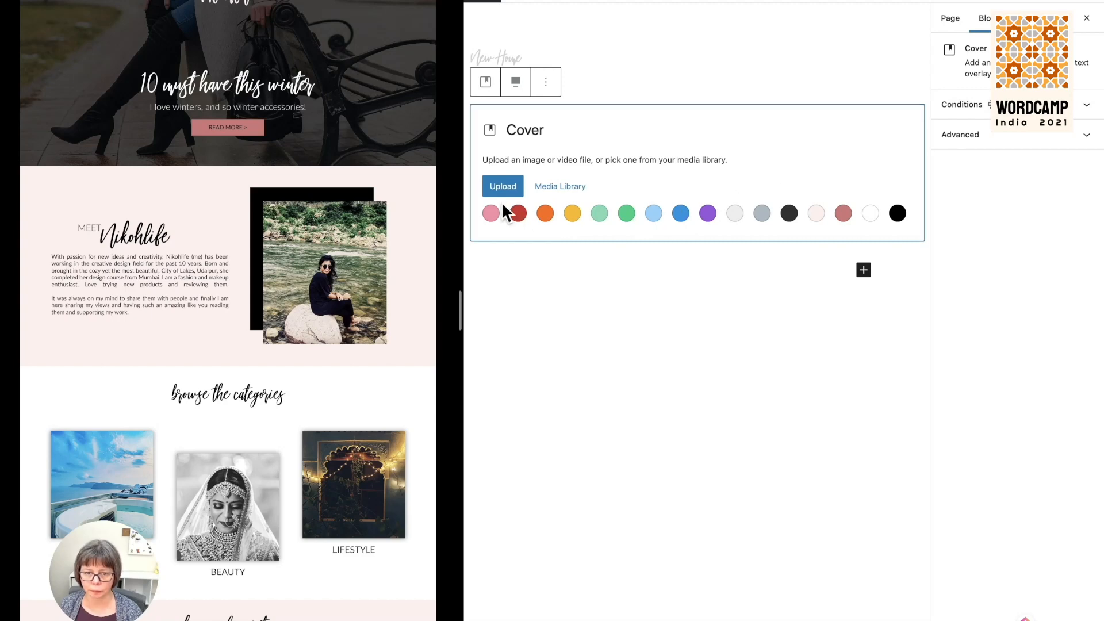
Use the existing Hero-Image of boots and a backpack from the media library as the cover's background.
left_click(563, 190)
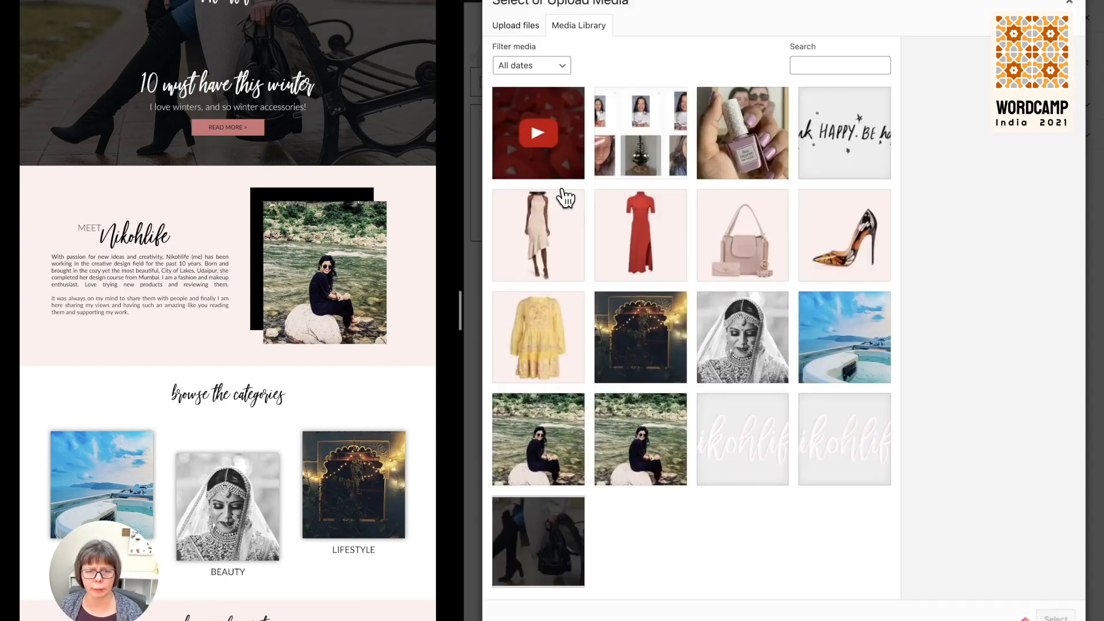
left_click(528, 551)
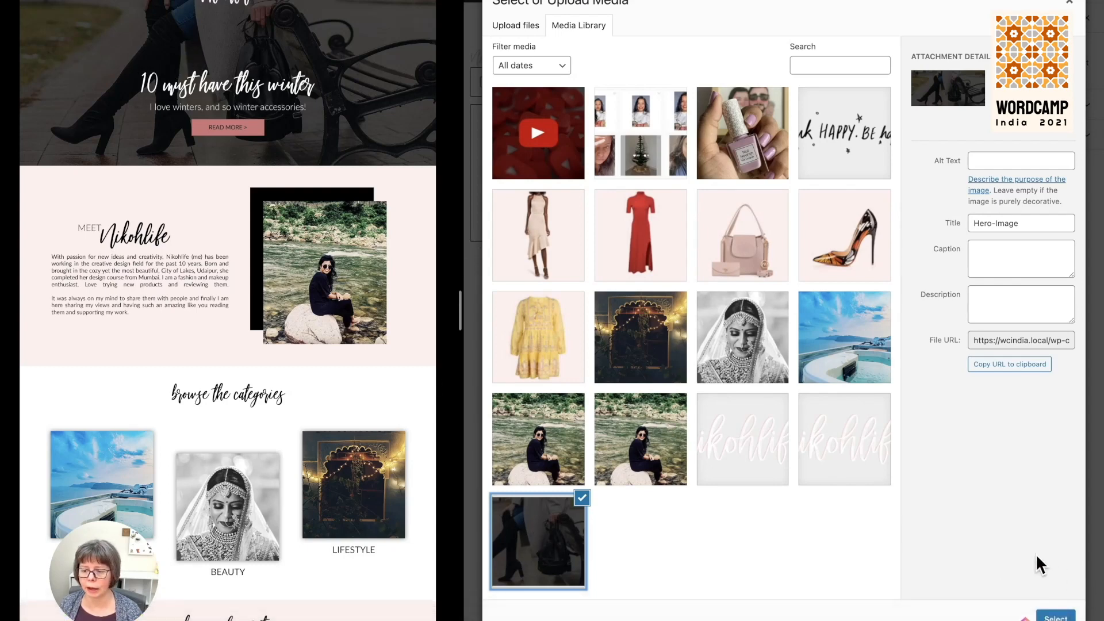
left_click(1053, 617)
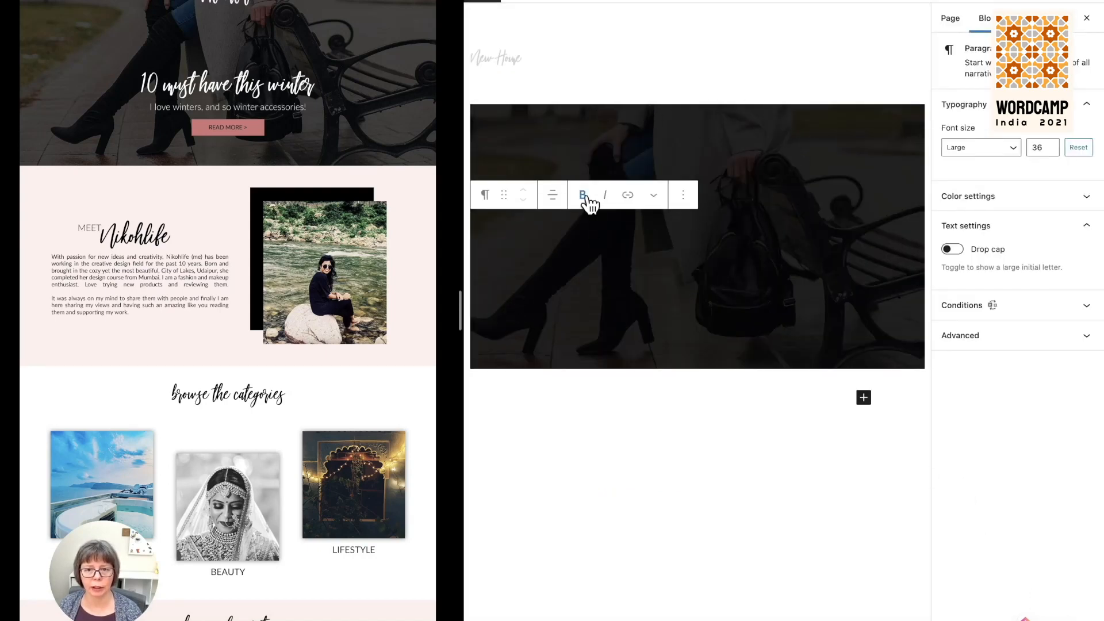
Set the cover block's overlay opacity to 0.
left_click(722, 117)
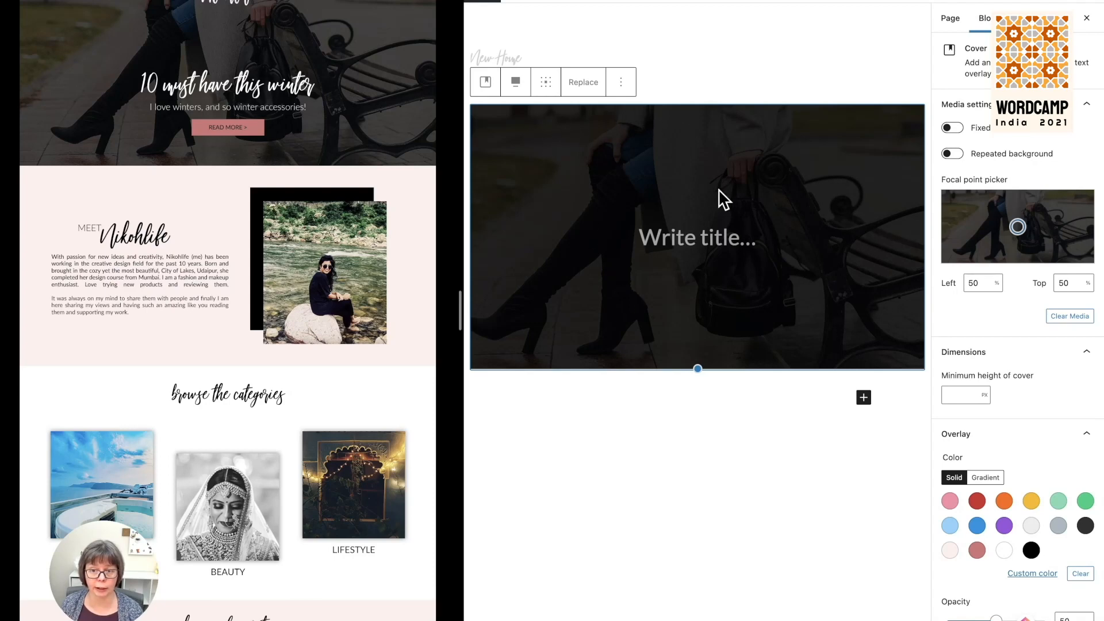
scroll(1029, 538, "down", 1)
scroll(1030, 538, "down", 3)
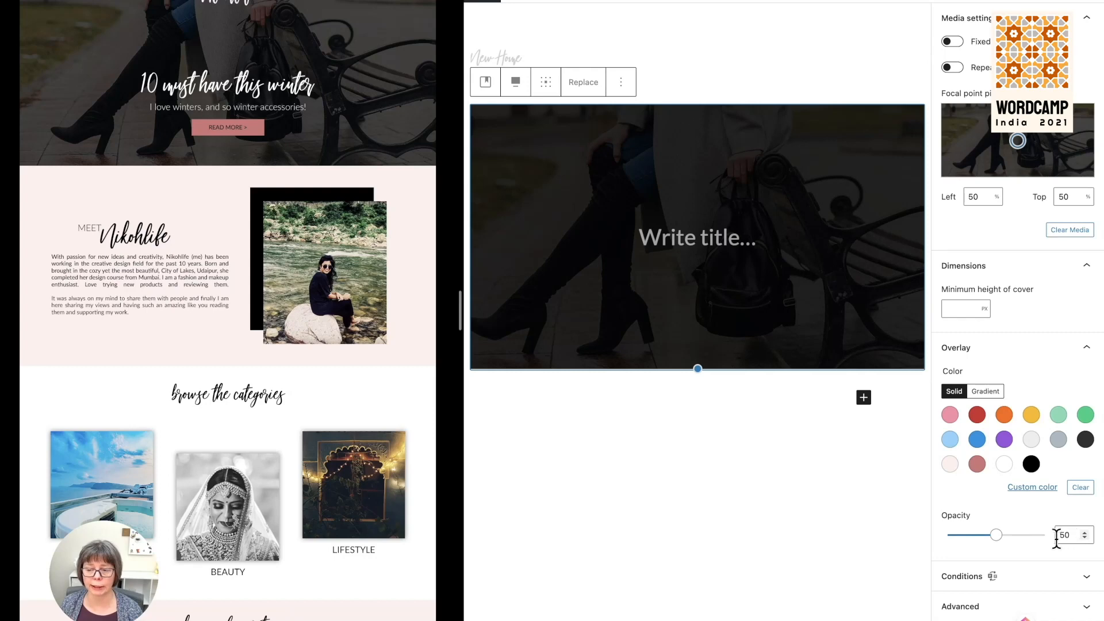
left_click_drag(996, 538, 933, 543)
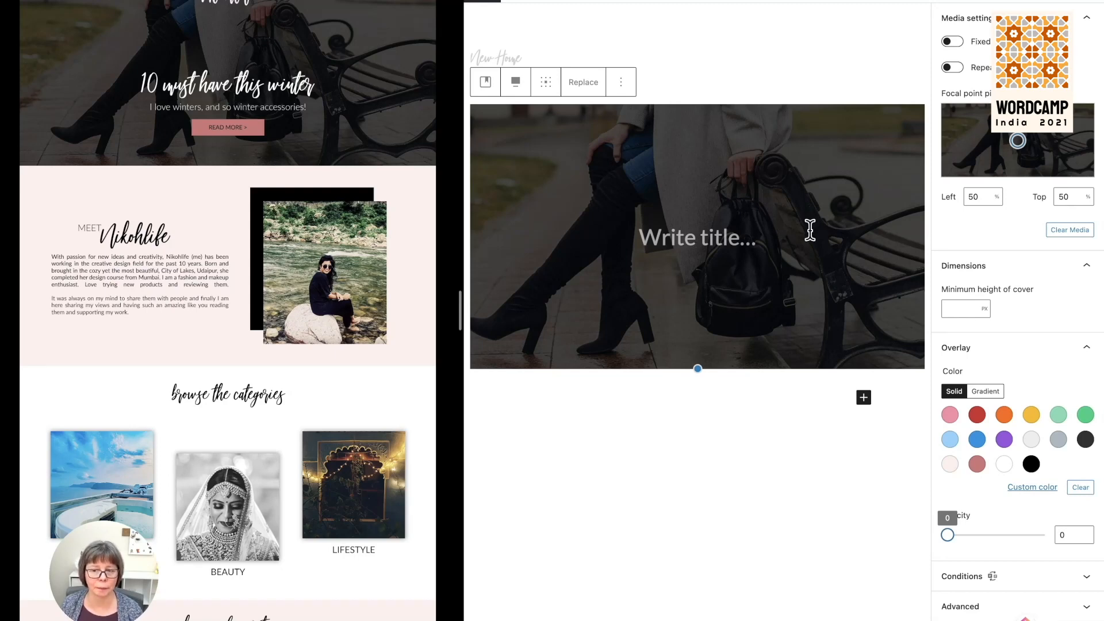
Replace the cover's title placeholder with a Heading block reading "10 must have this winter".
left_click(702, 238)
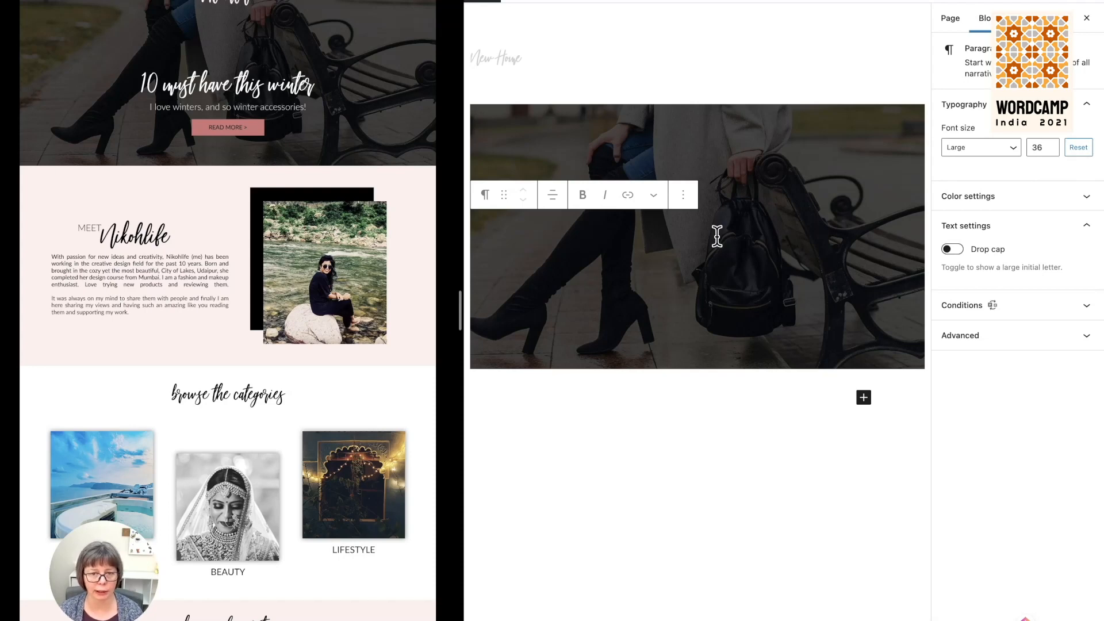
type("/")
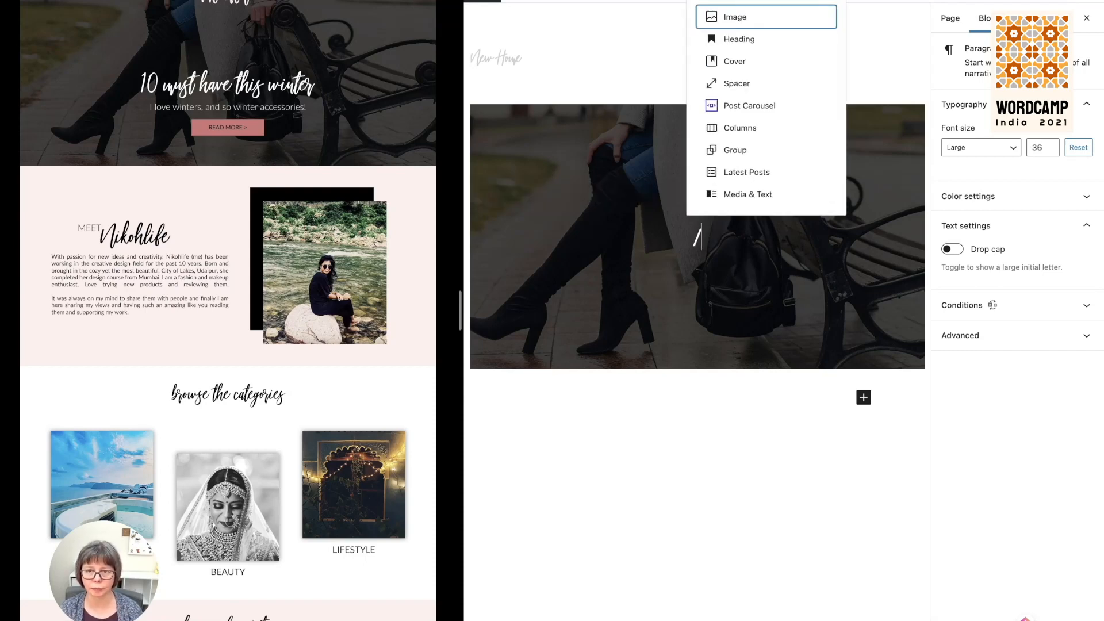
type("h")
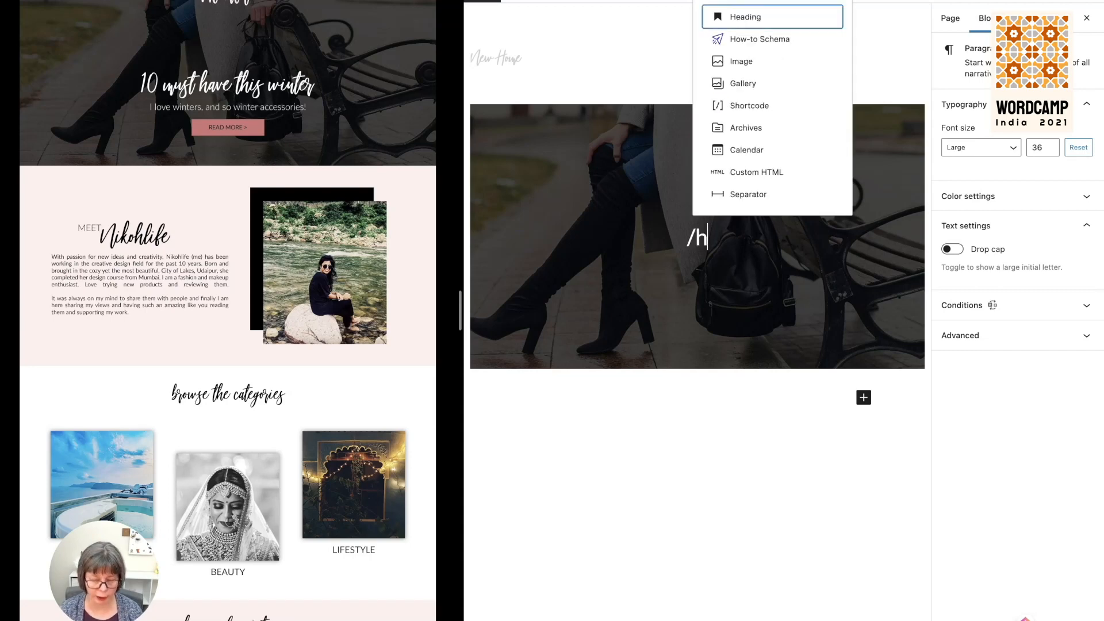
type("ead")
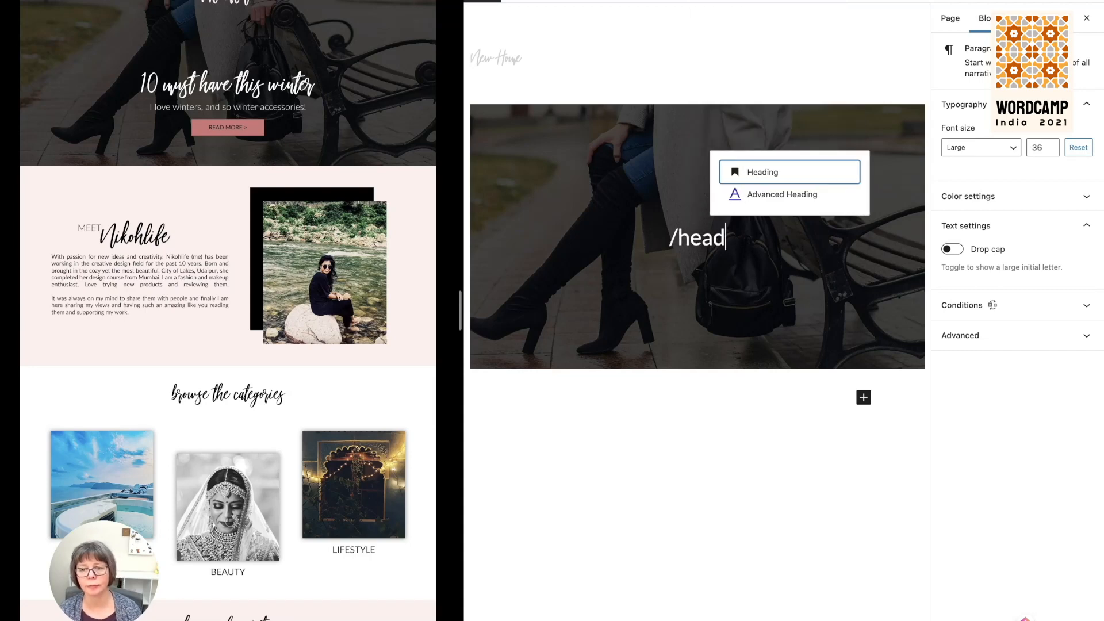
left_click(757, 176)
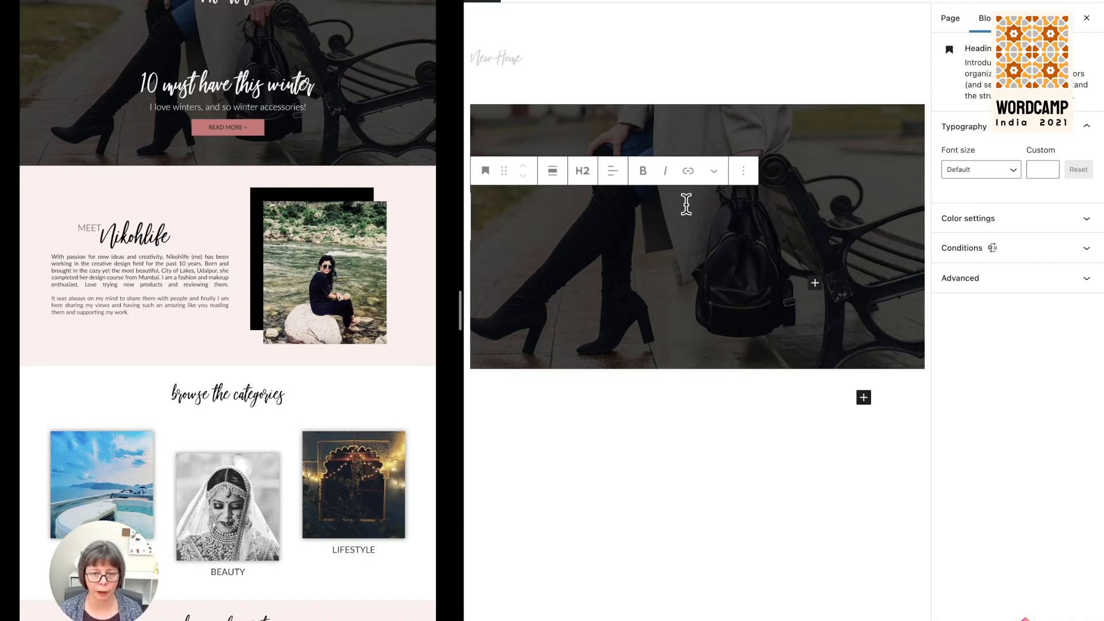
type("10")
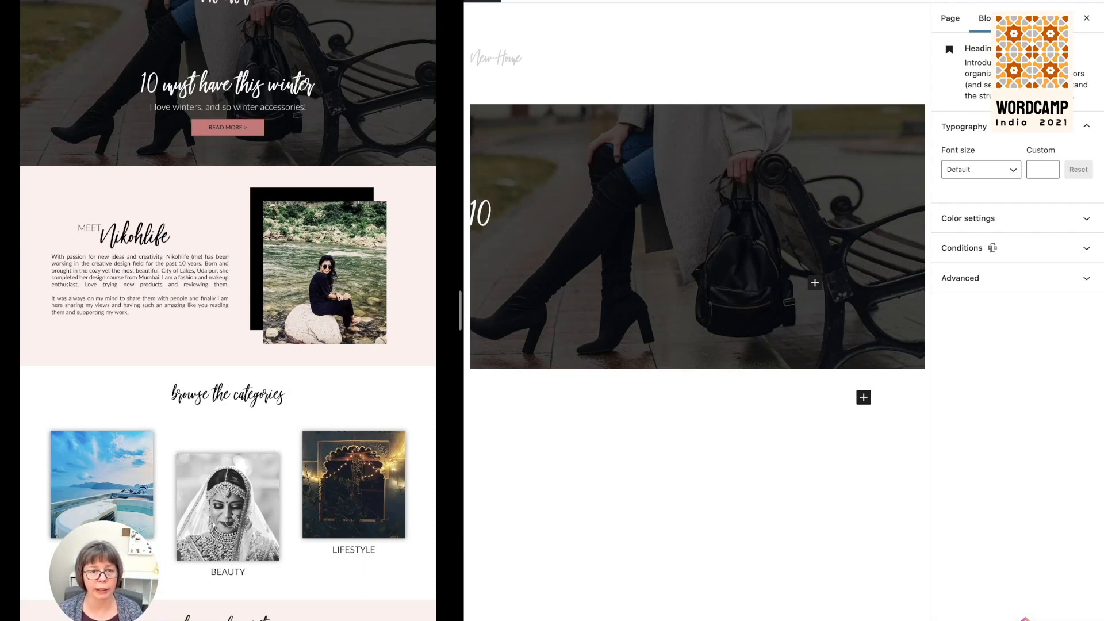
type(" must")
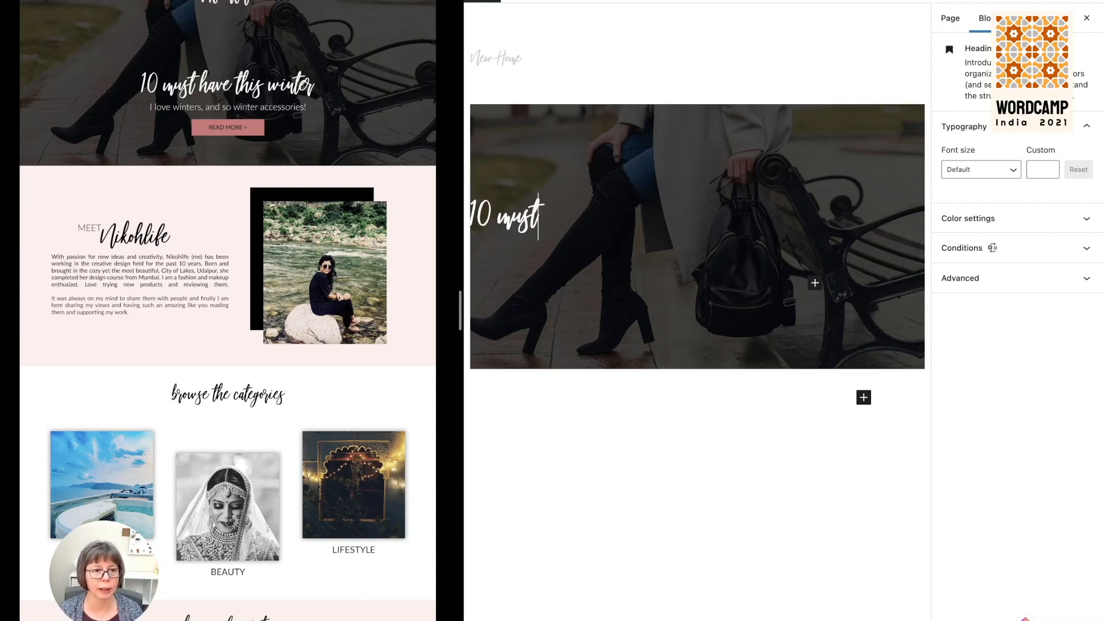
type(" have this")
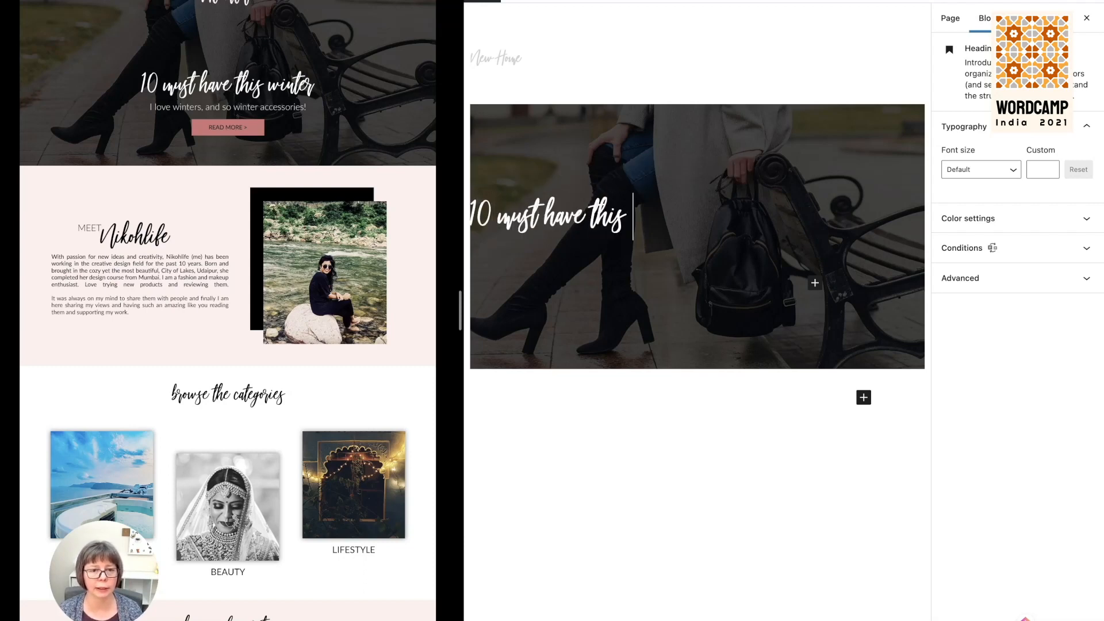
type(" winter")
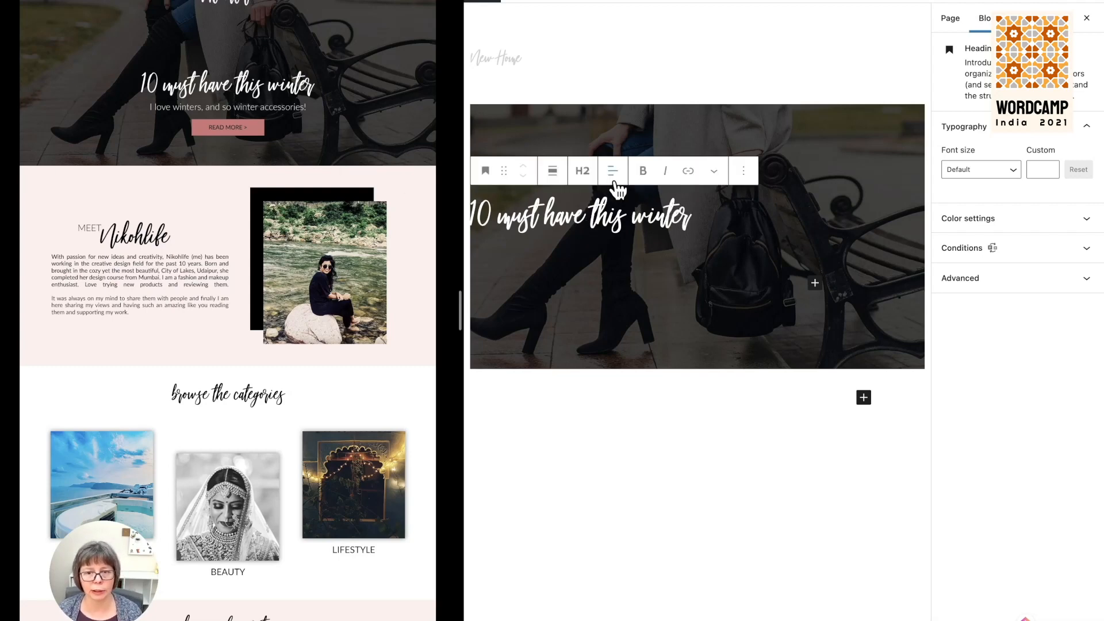
Center the text of the cover heading.
left_click(613, 173)
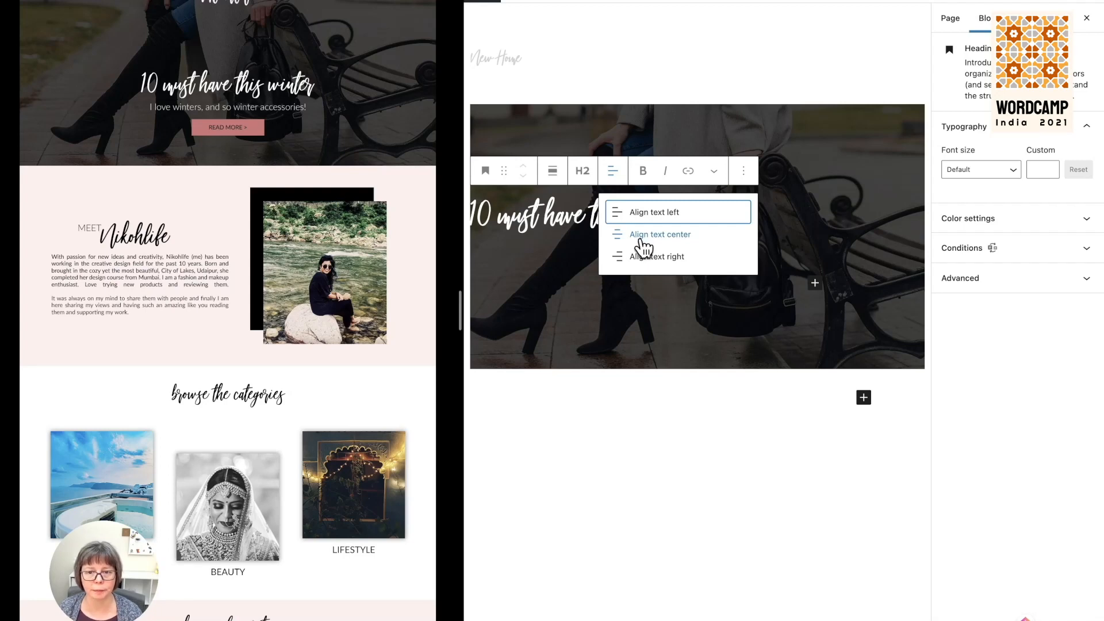
left_click(644, 236)
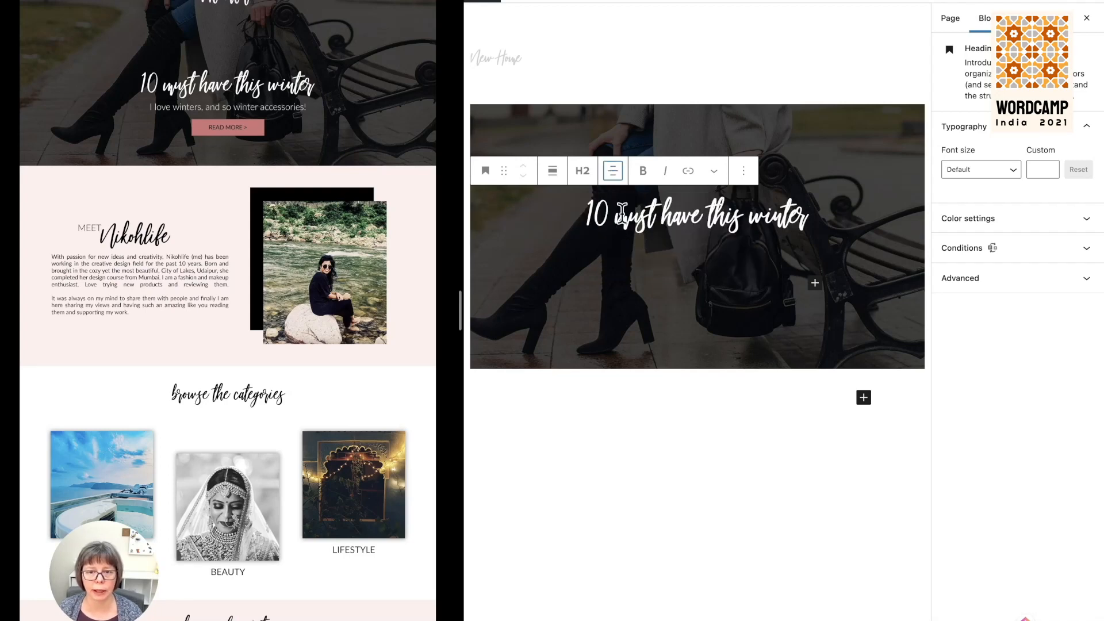
left_click(612, 173)
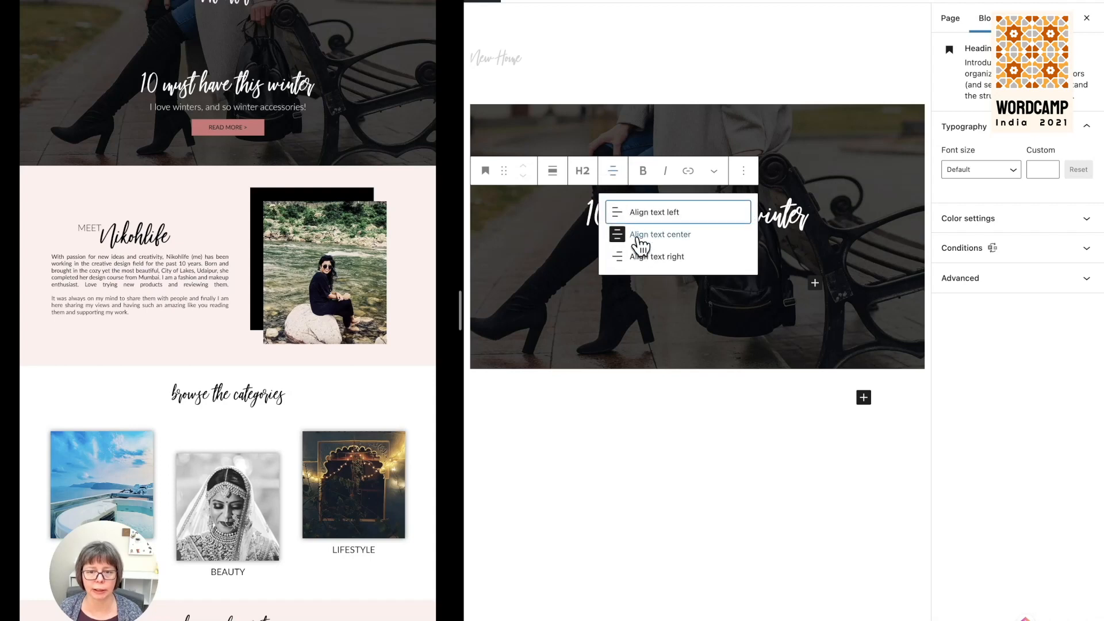
left_click(584, 204)
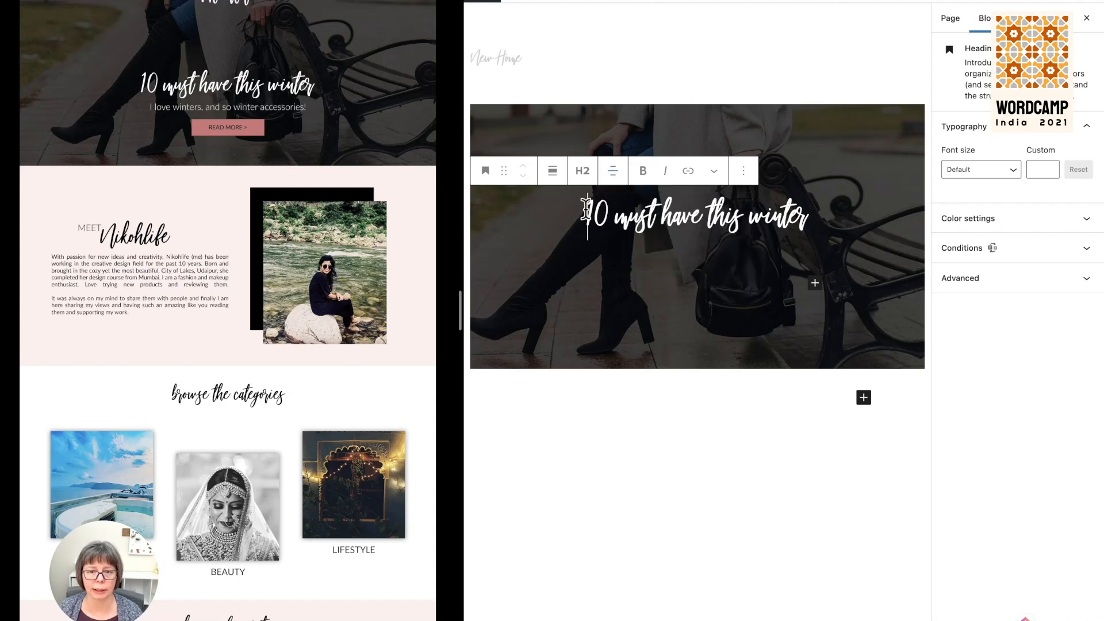
Add a centered paragraph reading "I love winters, and so winter accessories!" below the cover heading.
left_click(820, 216)
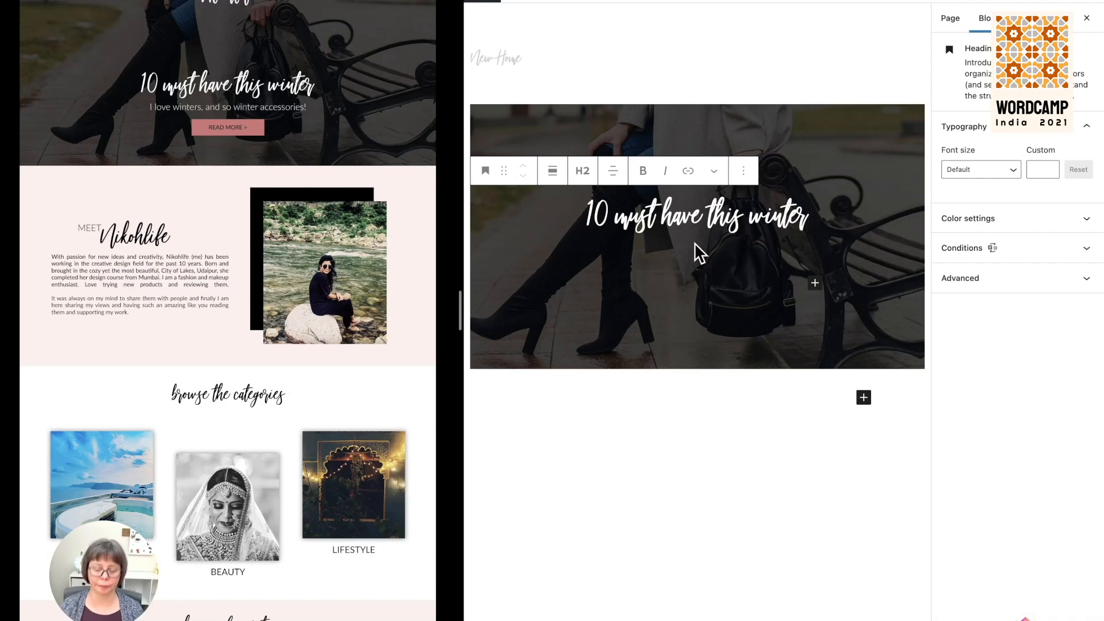
key("Return")
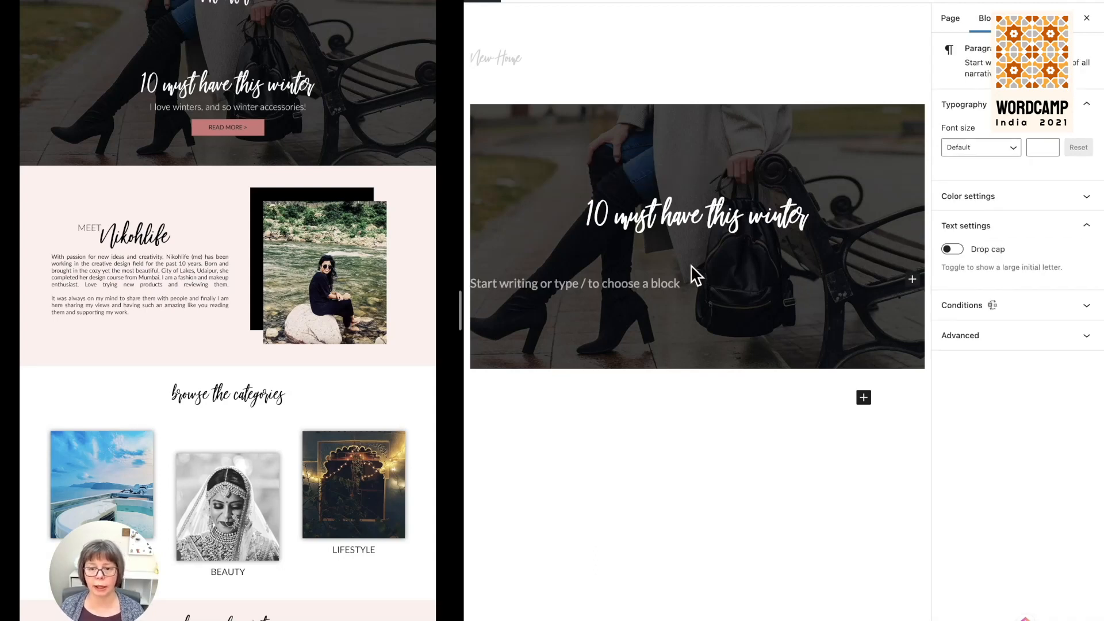
left_click(587, 286)
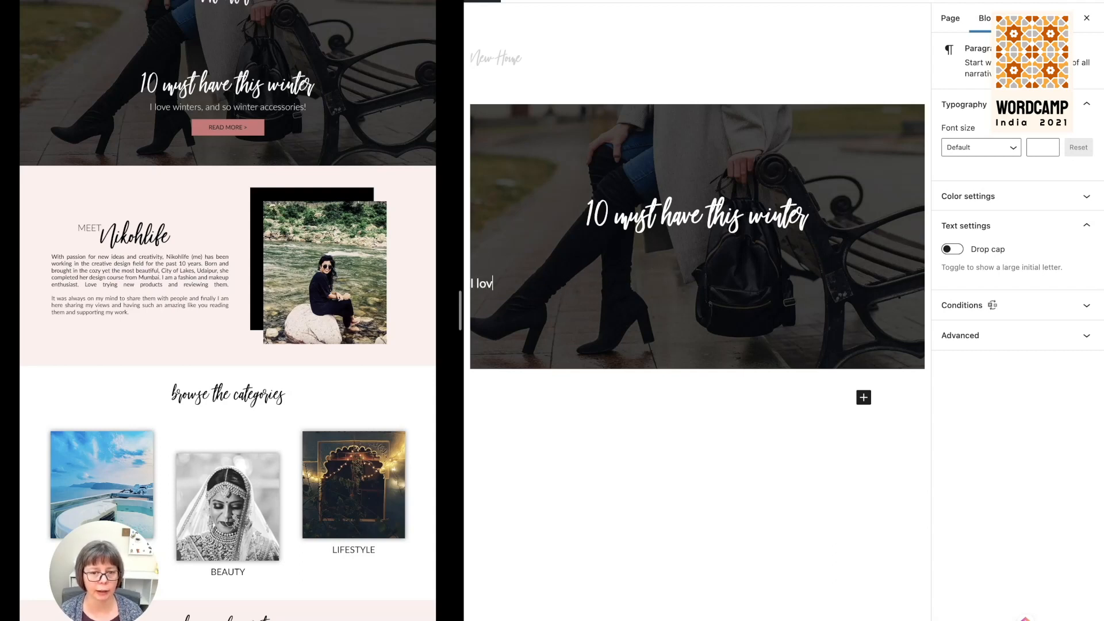
type("ters, and so winter accessories!")
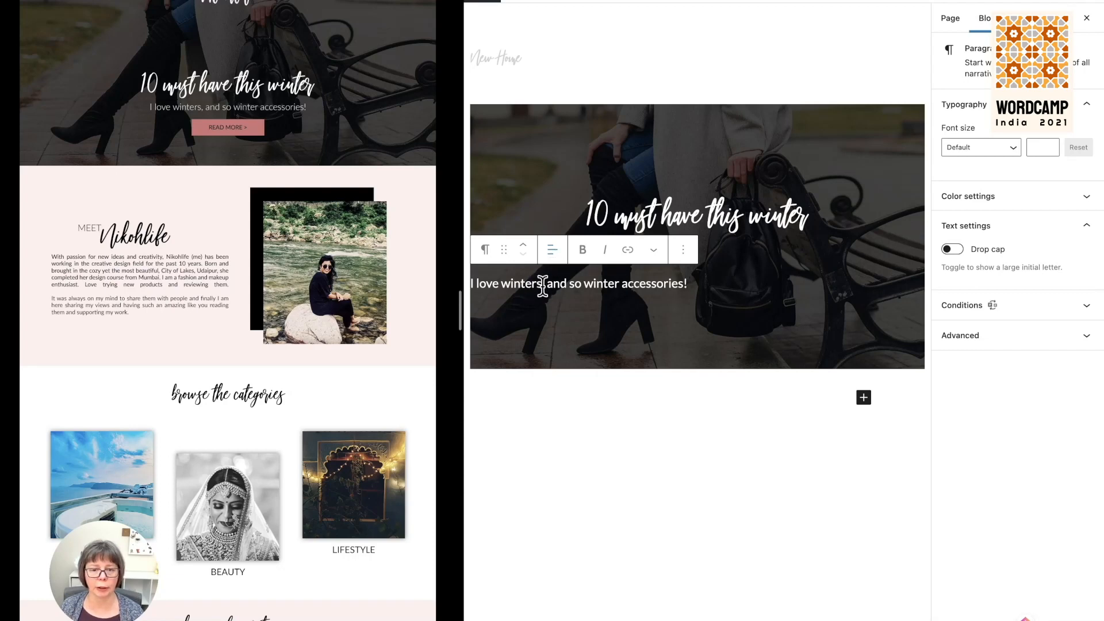
left_click(553, 252)
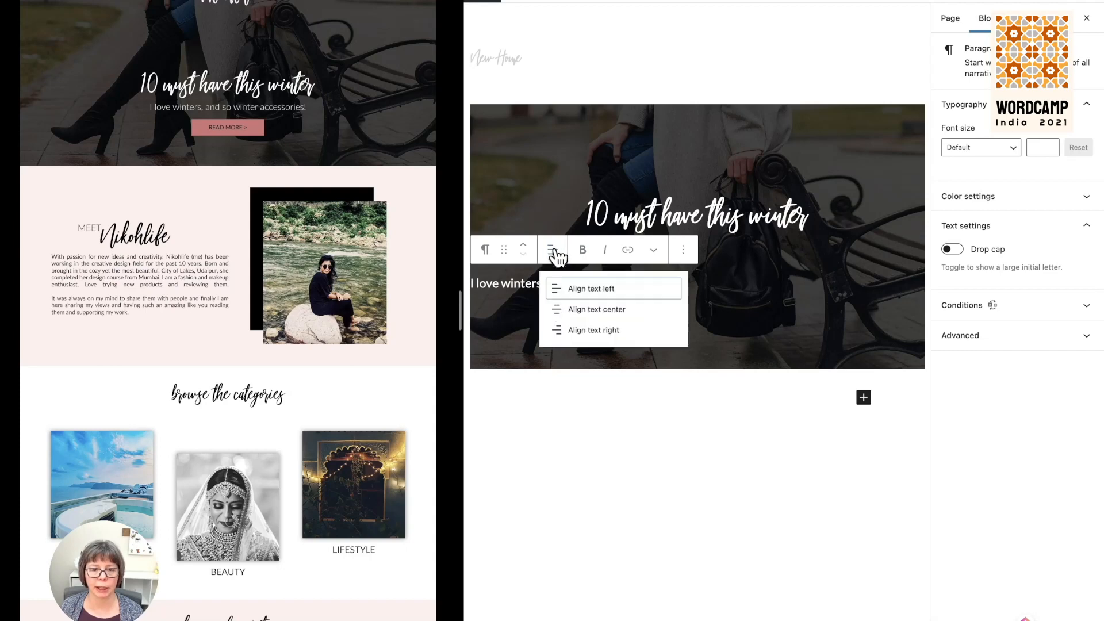
left_click(581, 316)
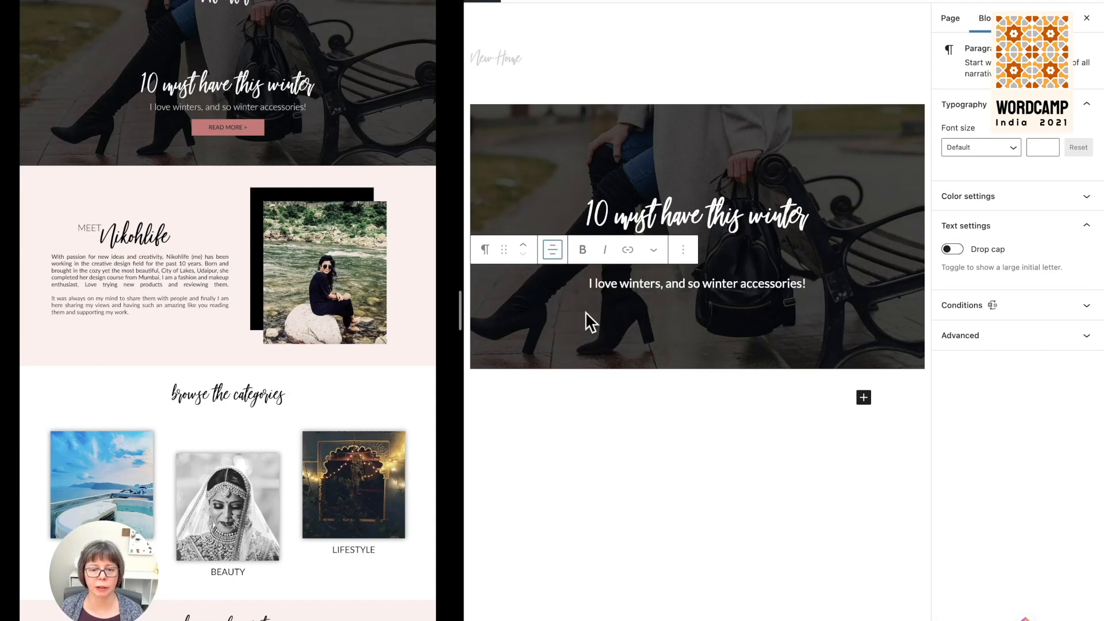
Insert a Buttons block below the cover's paragraph and label the button "READ MORE >".
left_click(743, 263)
left_click(682, 318)
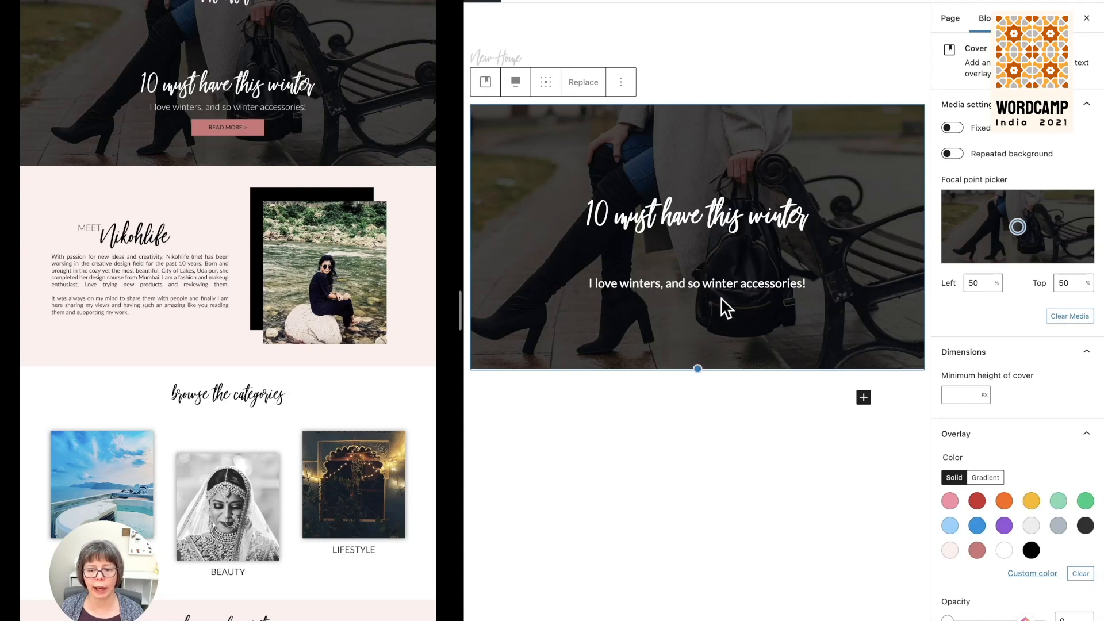
left_click(819, 284)
key("Return")
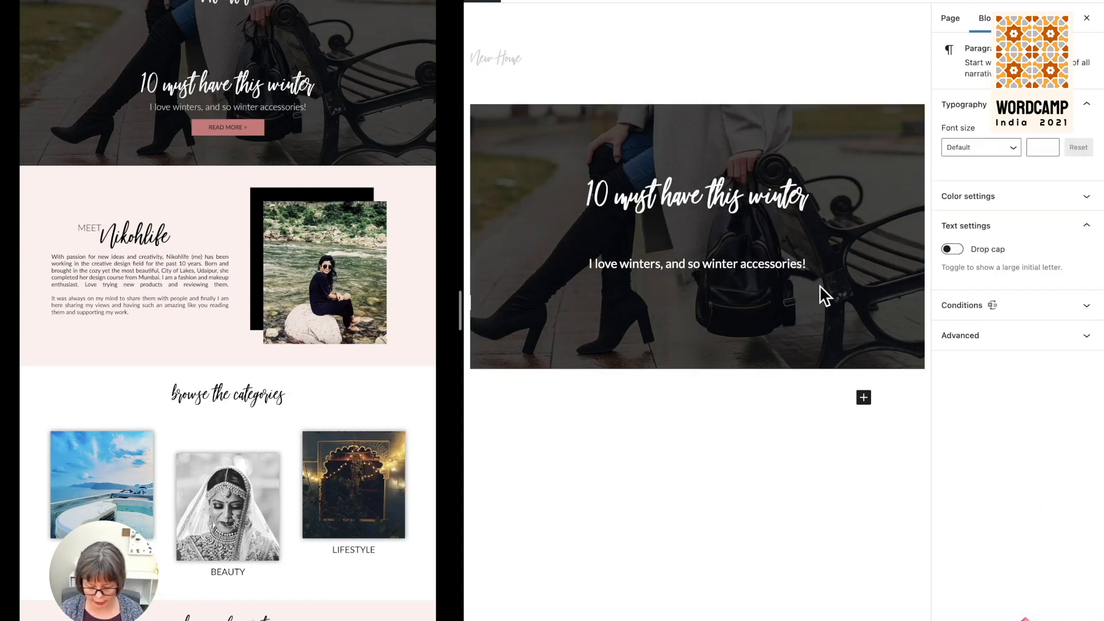
type("/")
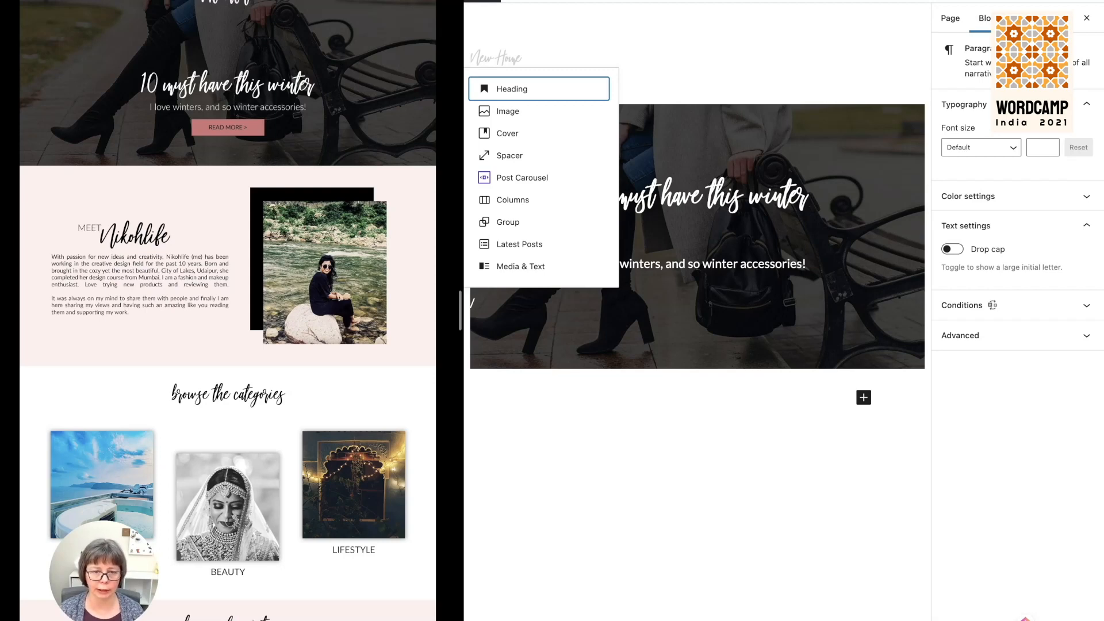
type("but")
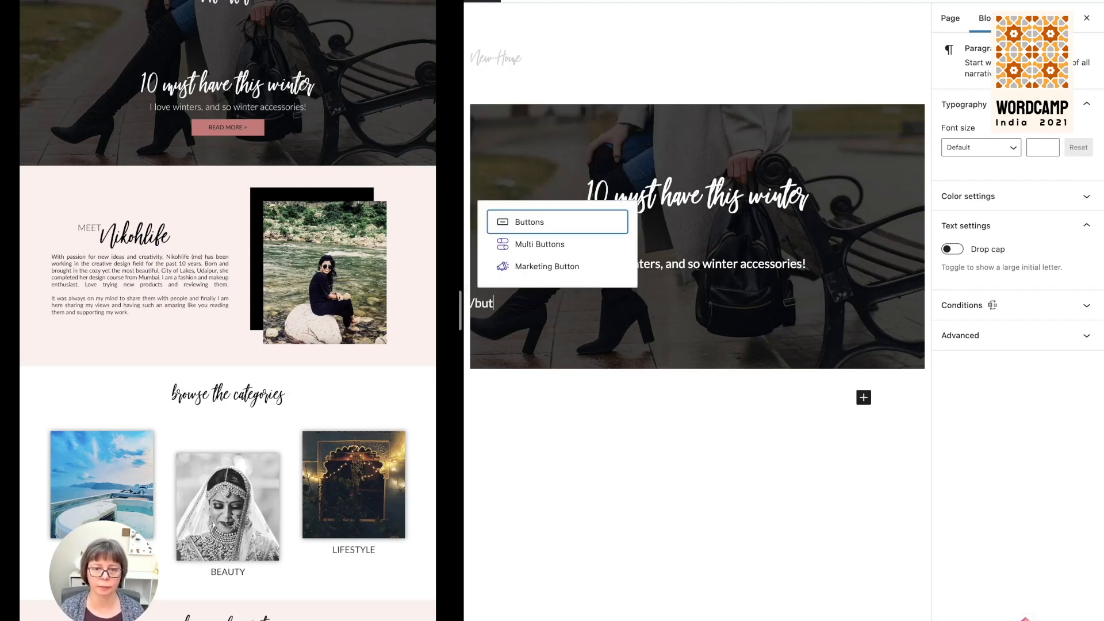
left_click(591, 226)
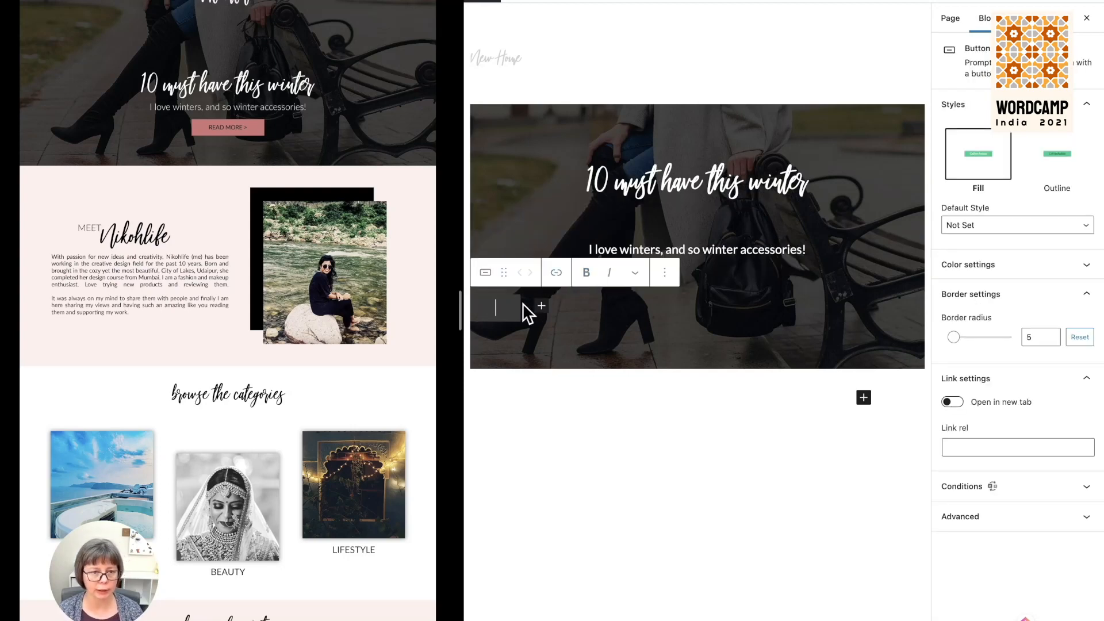
type("READ")
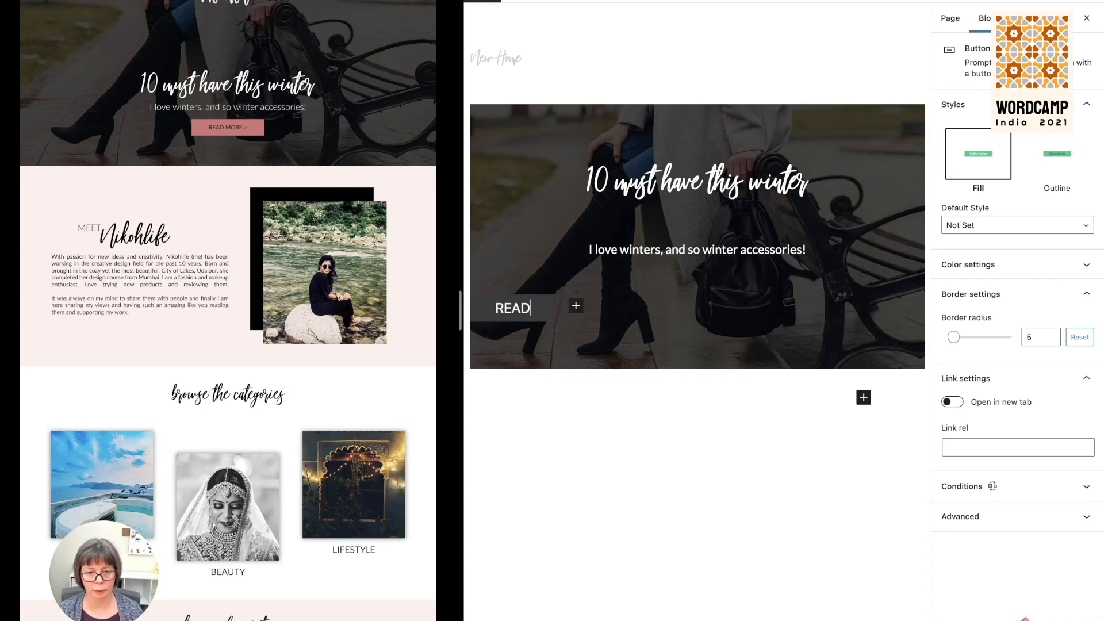
type(" MORE >")
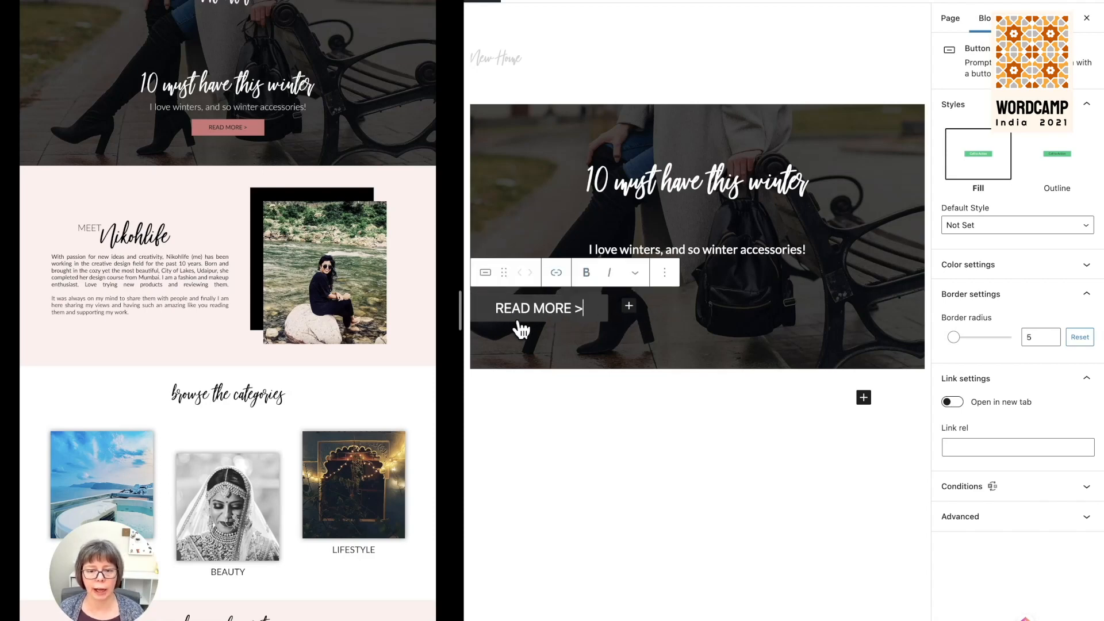
Align the Buttons block holding the READ MORE button to the center of the cover.
left_click(664, 315)
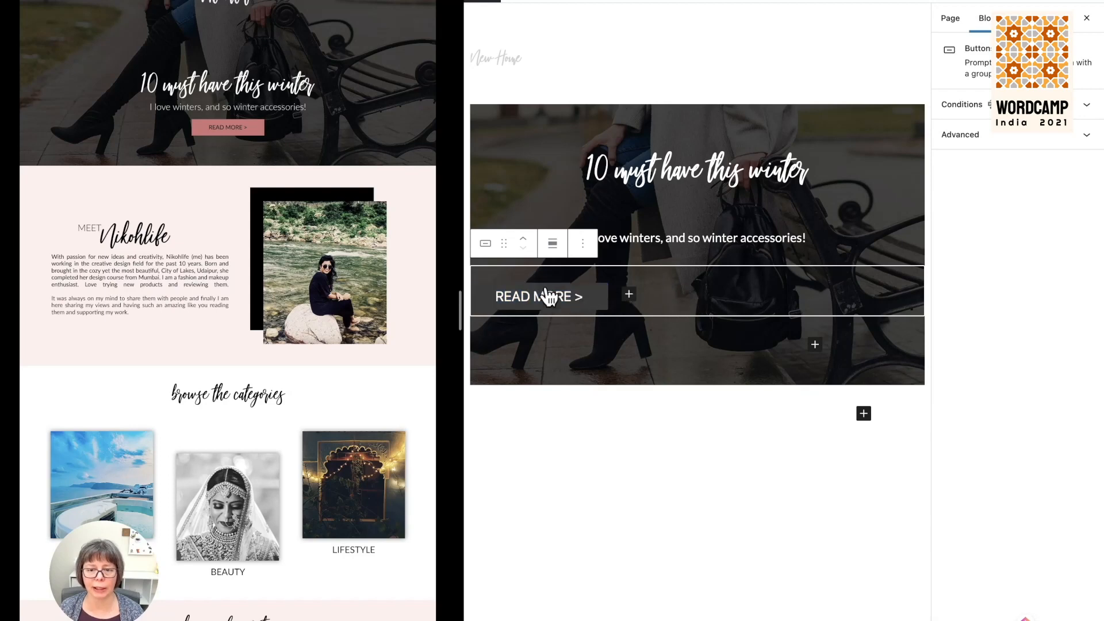
left_click(554, 246)
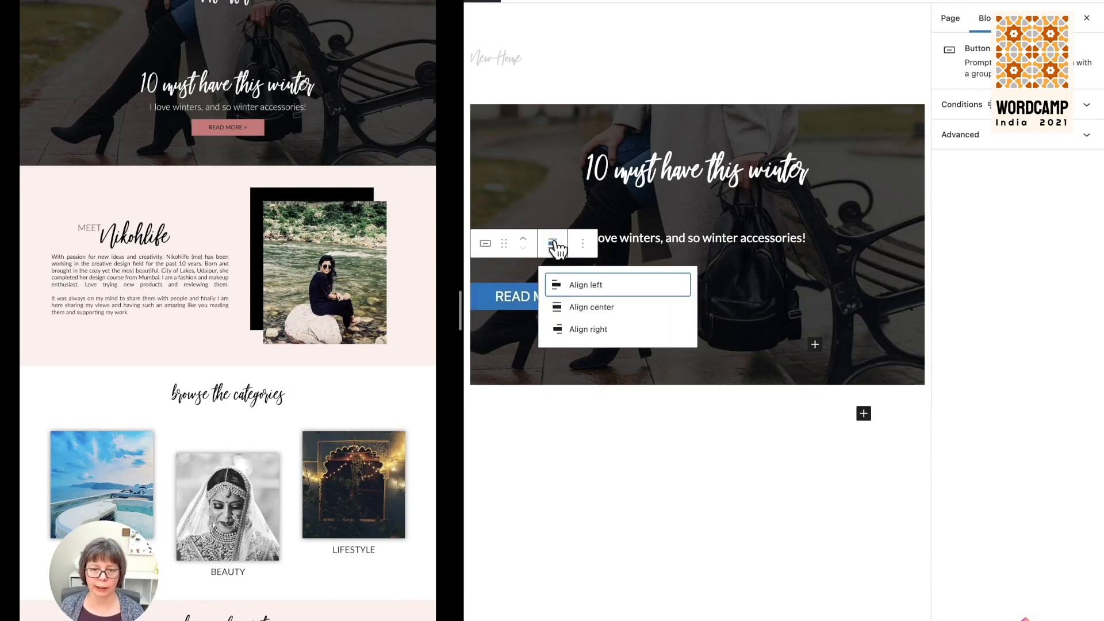
left_click(583, 311)
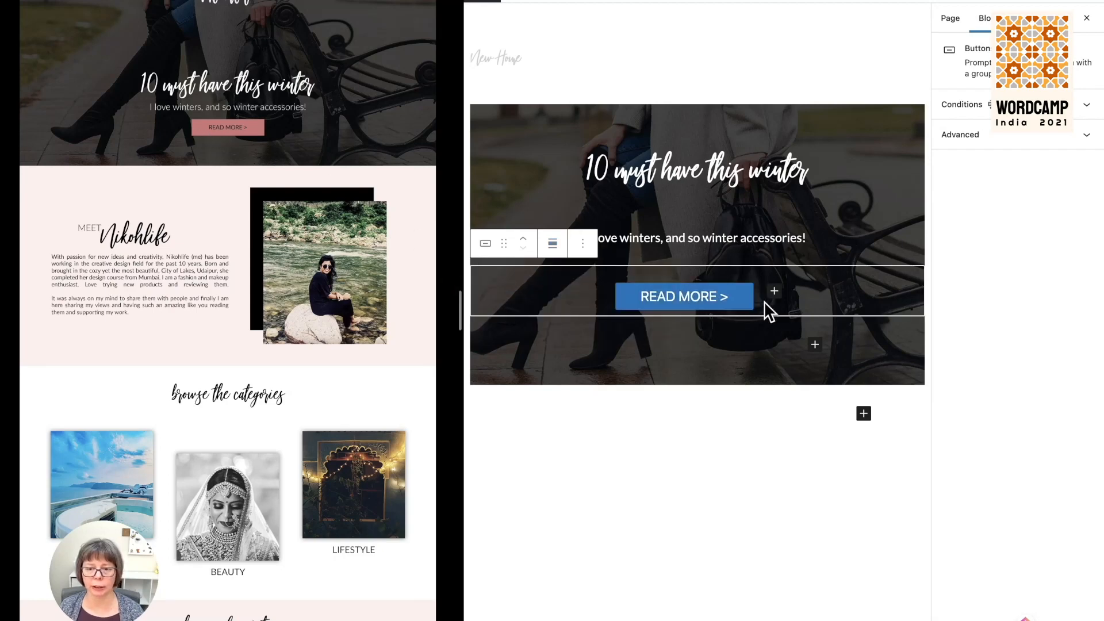
Set the READ MORE button's text color to black and its background to the solid dusty rose palette color.
left_click(745, 306)
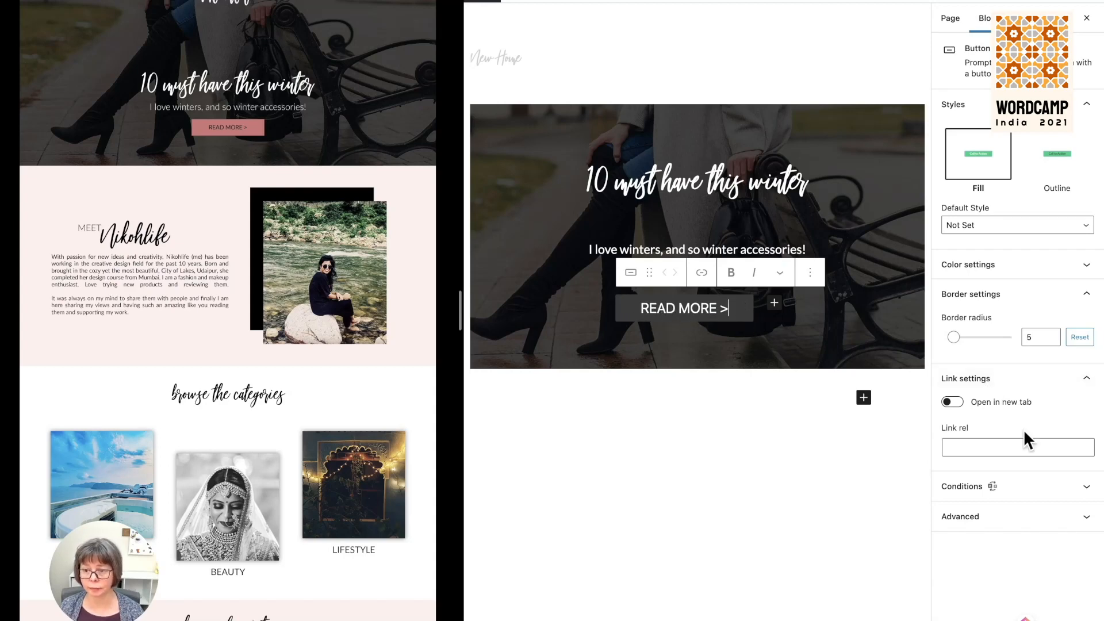
left_click(972, 265)
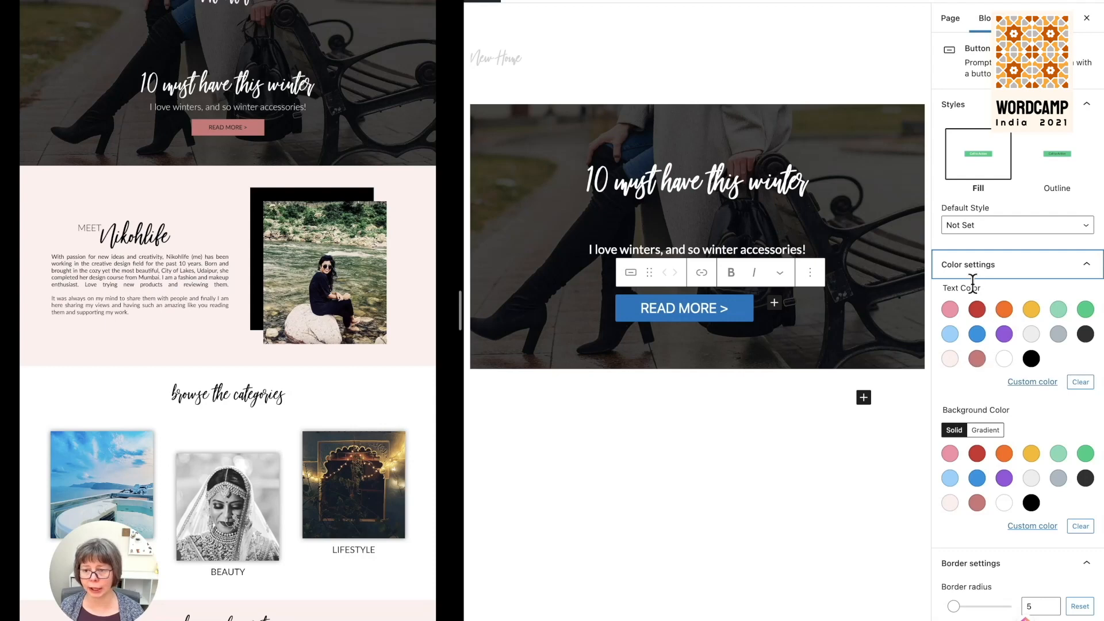
left_click(1031, 359)
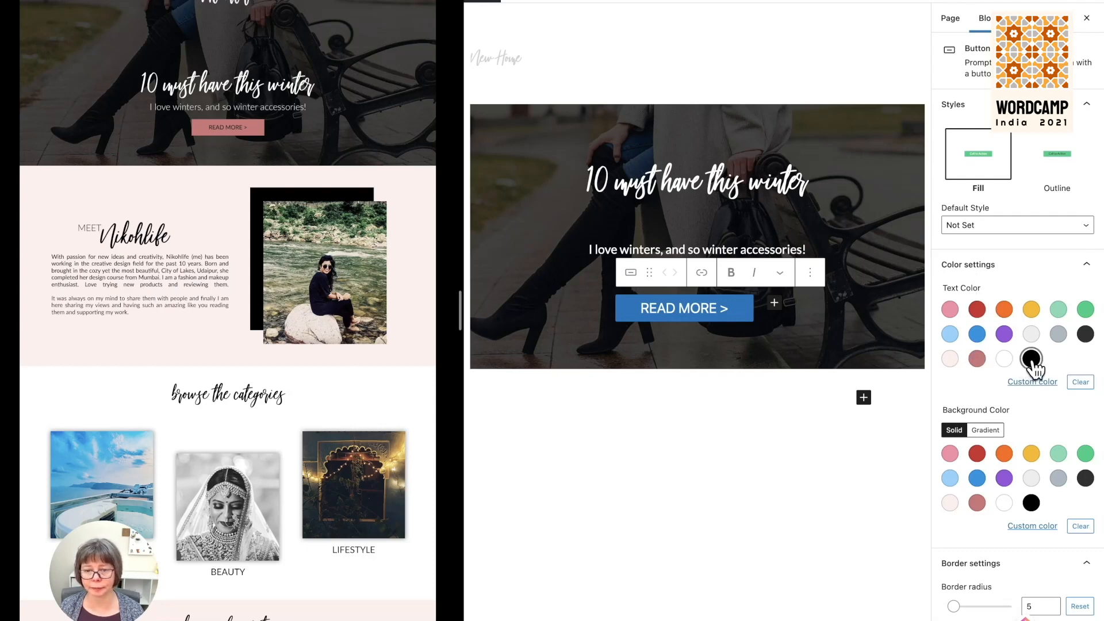
left_click(979, 504)
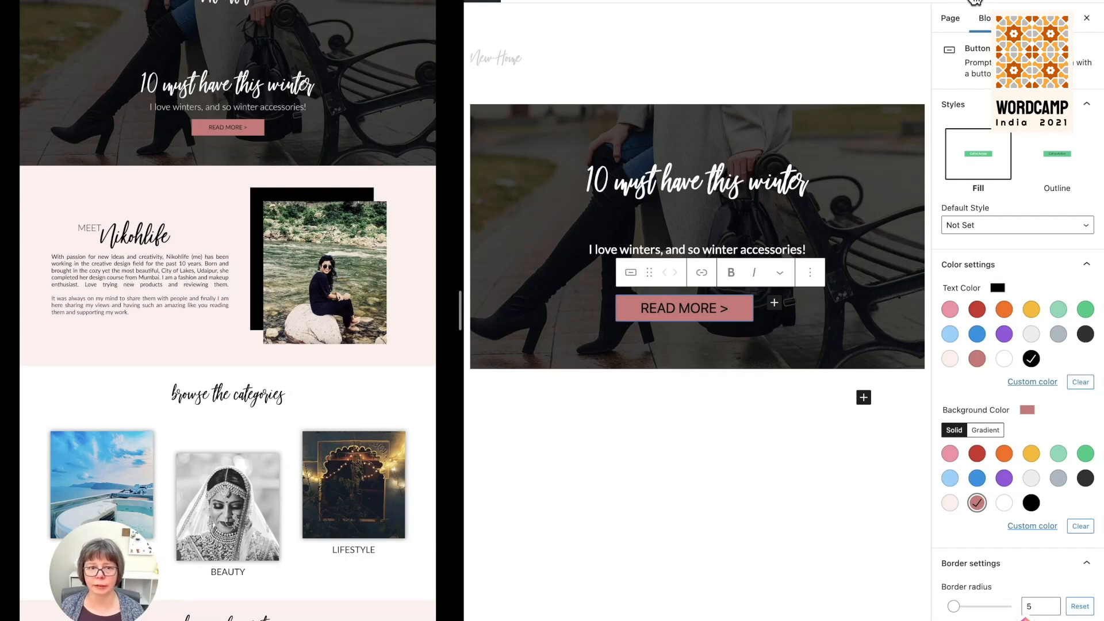
Save the page draft and open its preview in a new tab.
key("super+s")
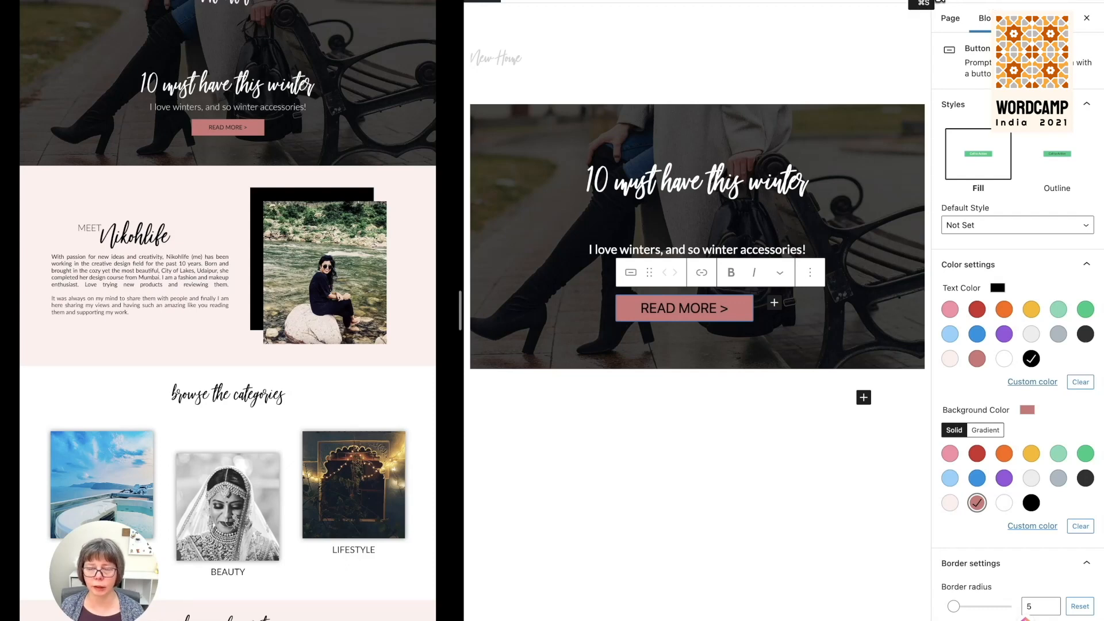
left_click(978, 2)
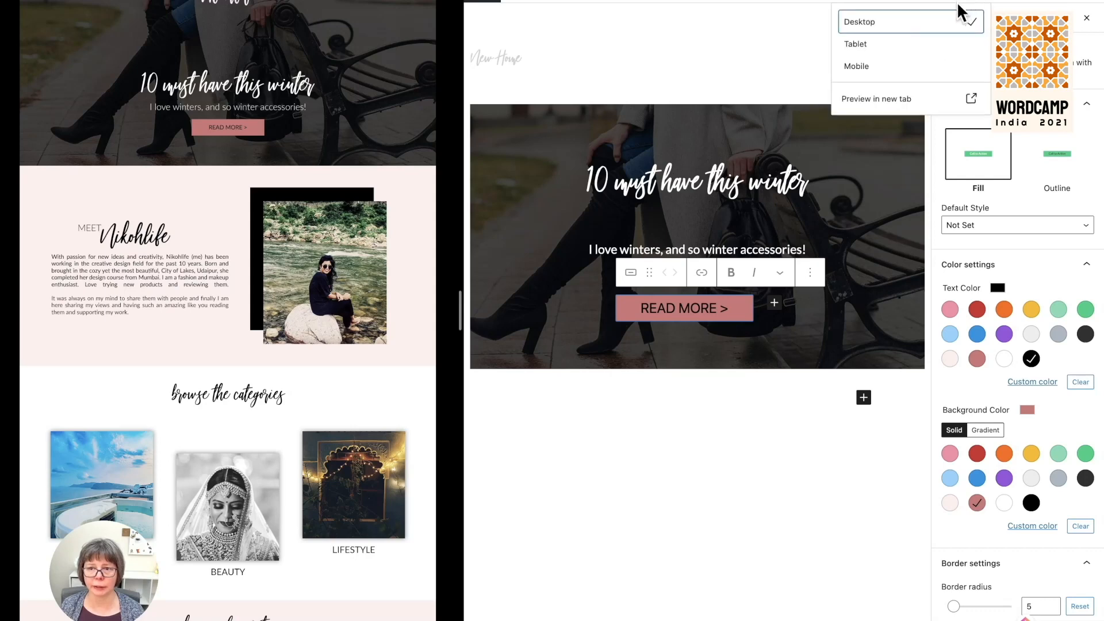
left_click(863, 100)
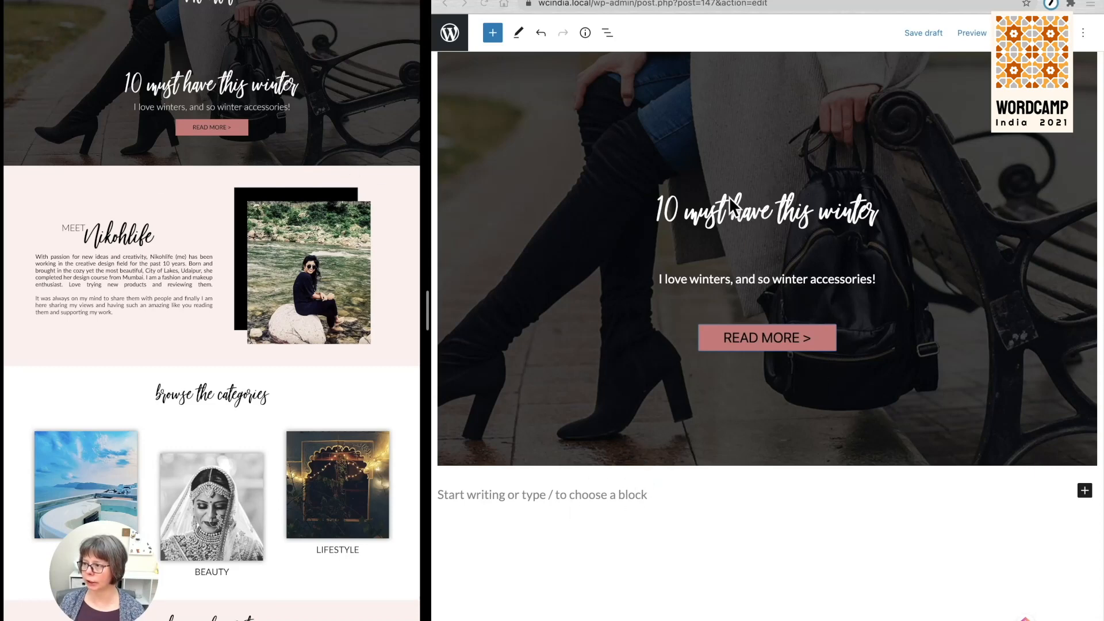
Add a second Cover block below the hero with the pale pink palette color as its background.
left_click(568, 492)
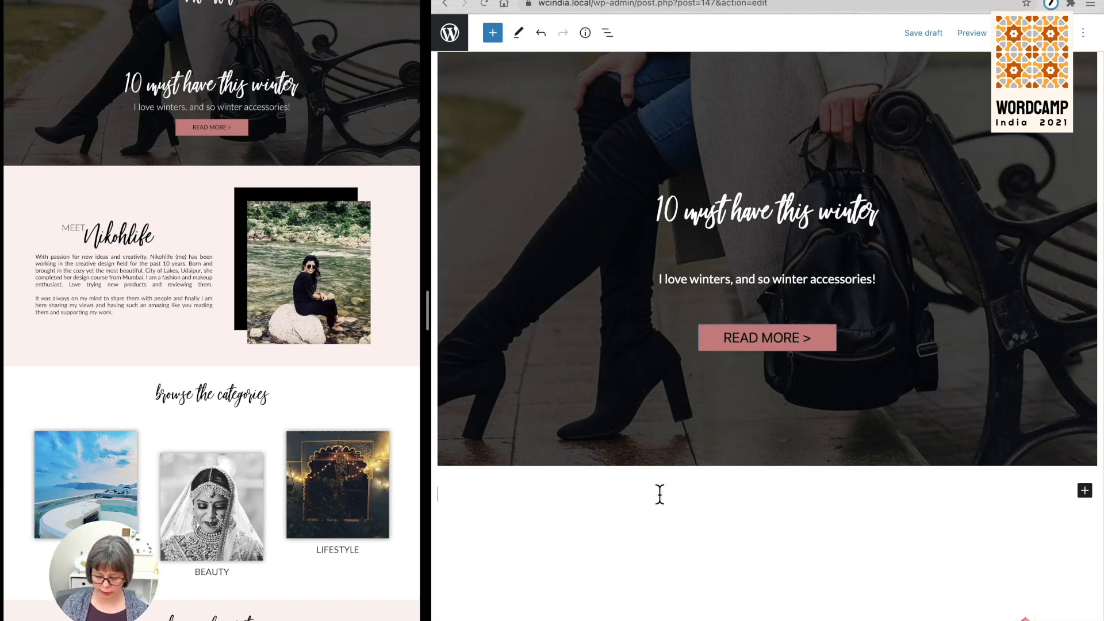
type("/")
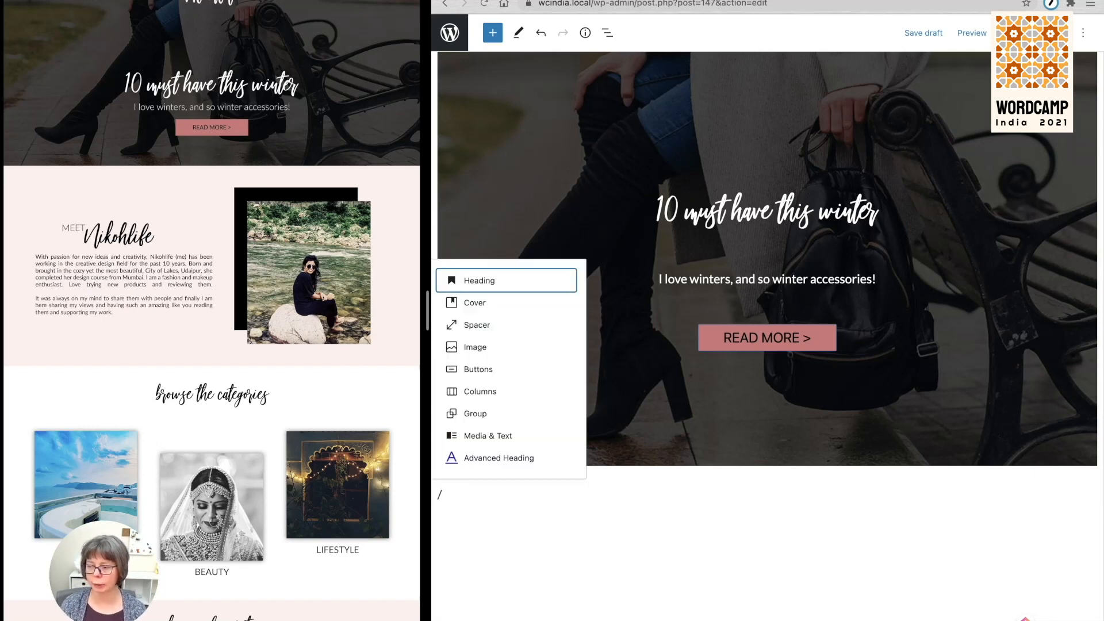
type("cover")
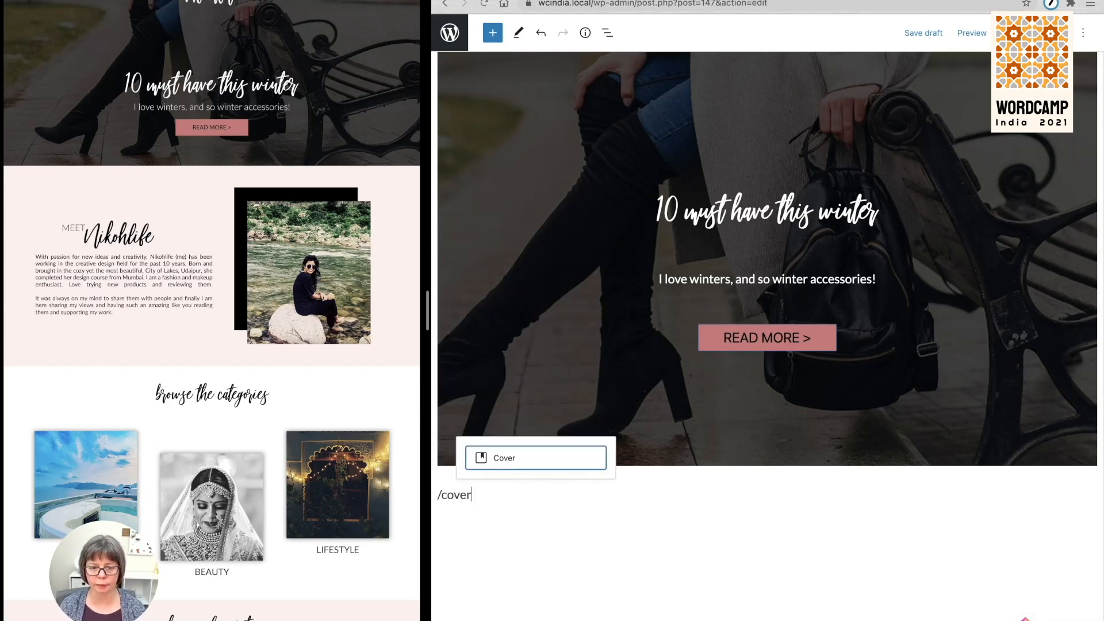
key("Return")
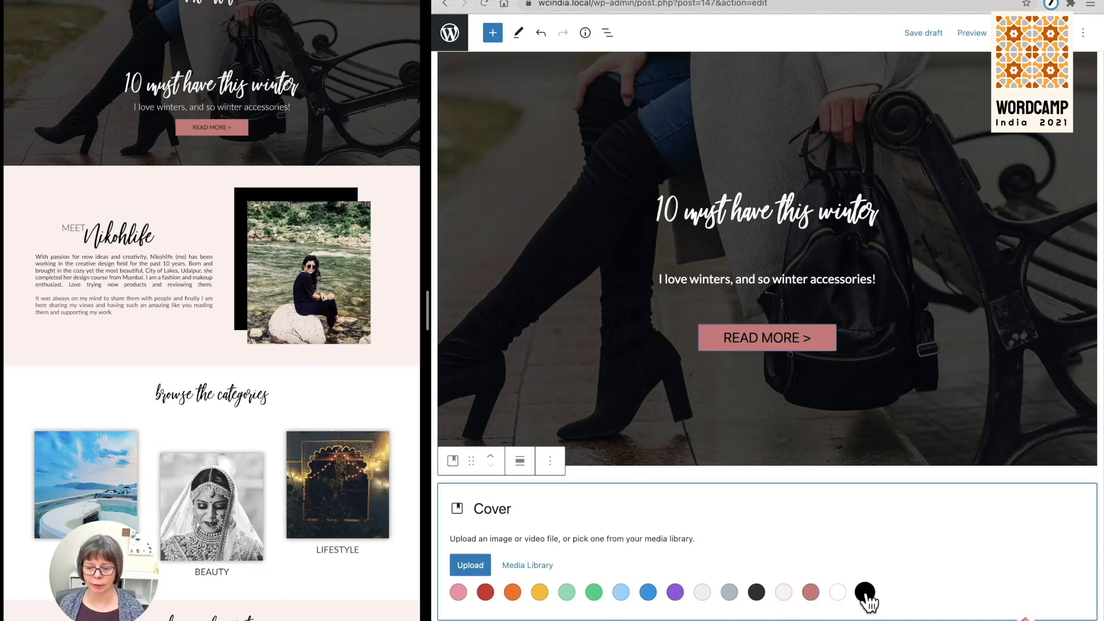
left_click(784, 592)
scroll(785, 586, "down", 5)
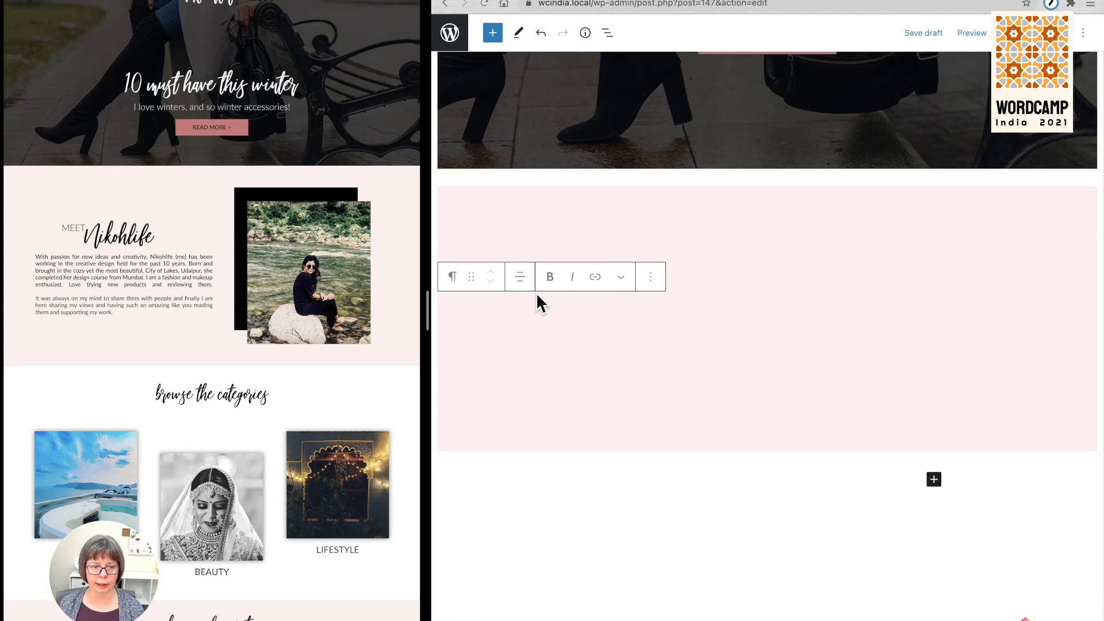
Replace the title placeholder inside the pale pink cover with a Columns block.
left_click(629, 222)
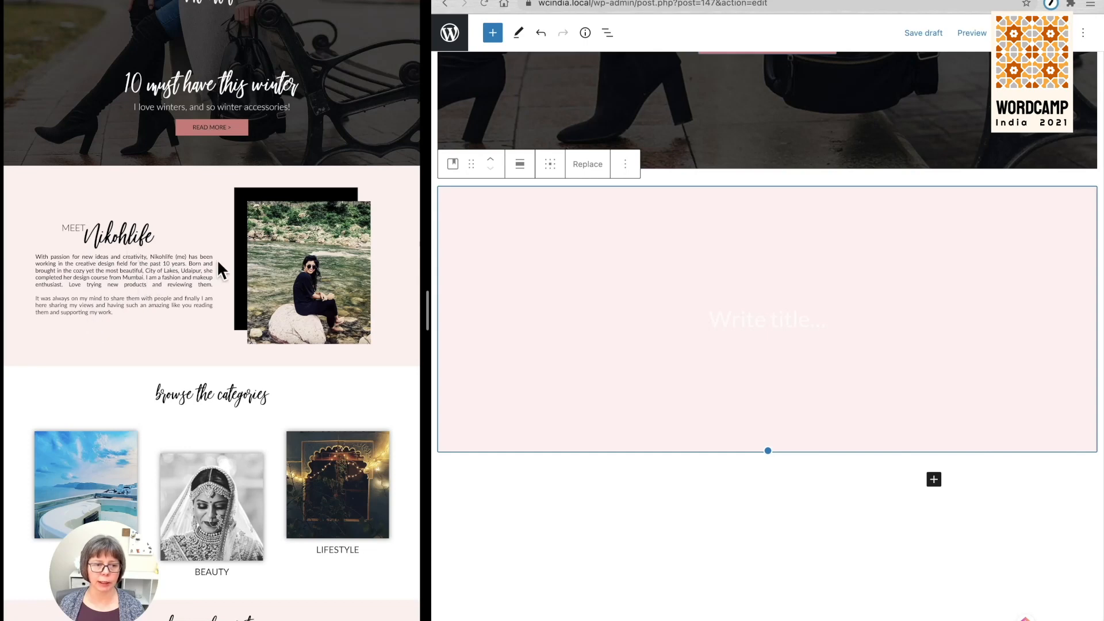
left_click(562, 309)
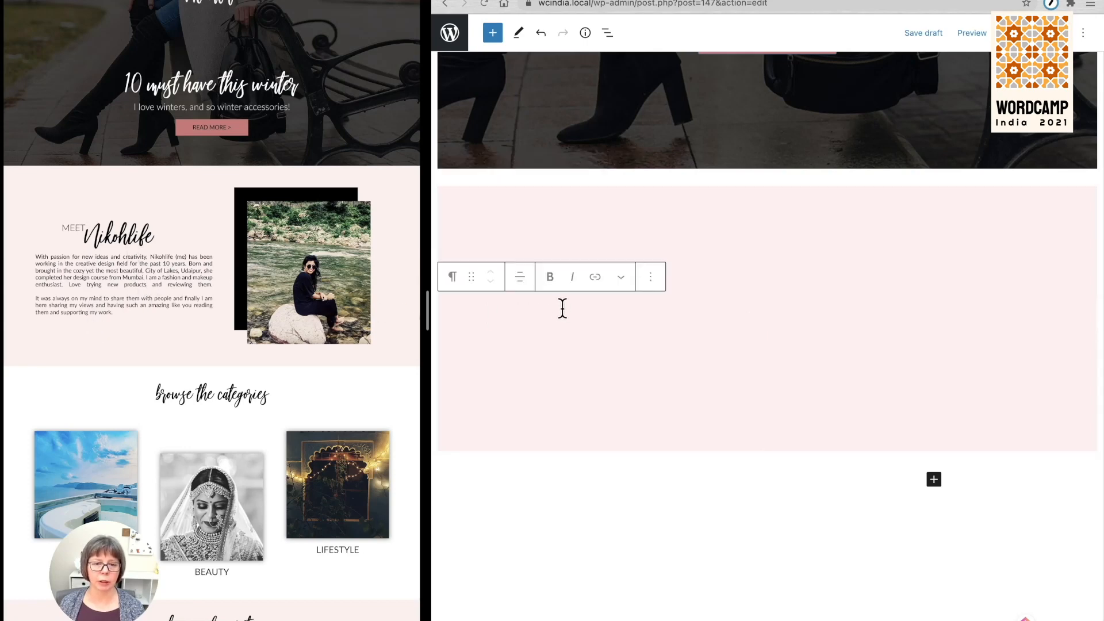
left_click(578, 215)
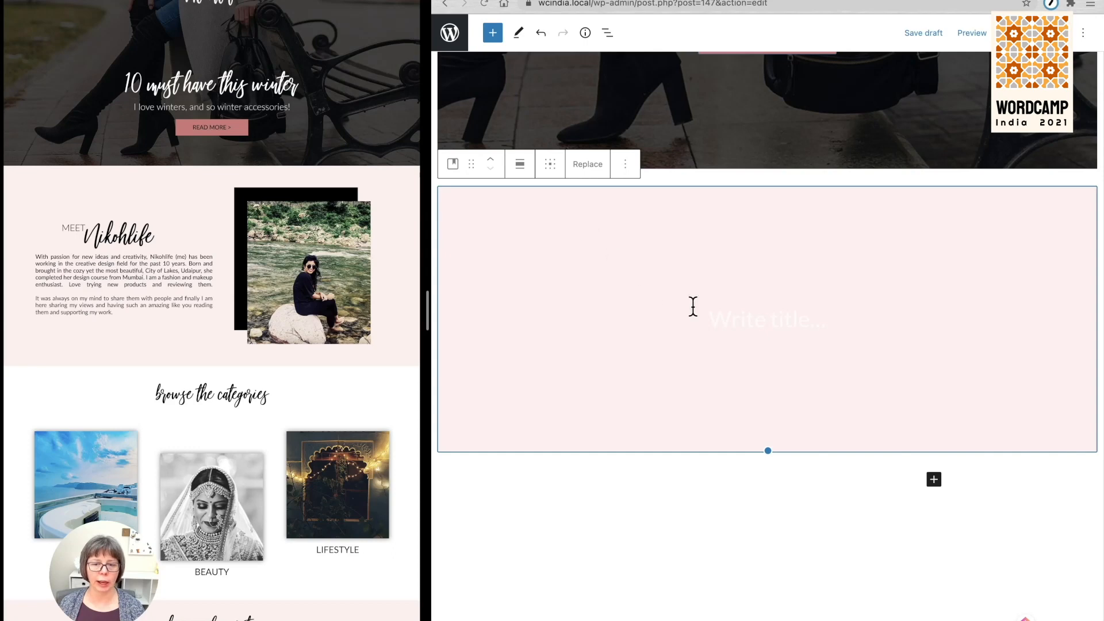
left_click(768, 328)
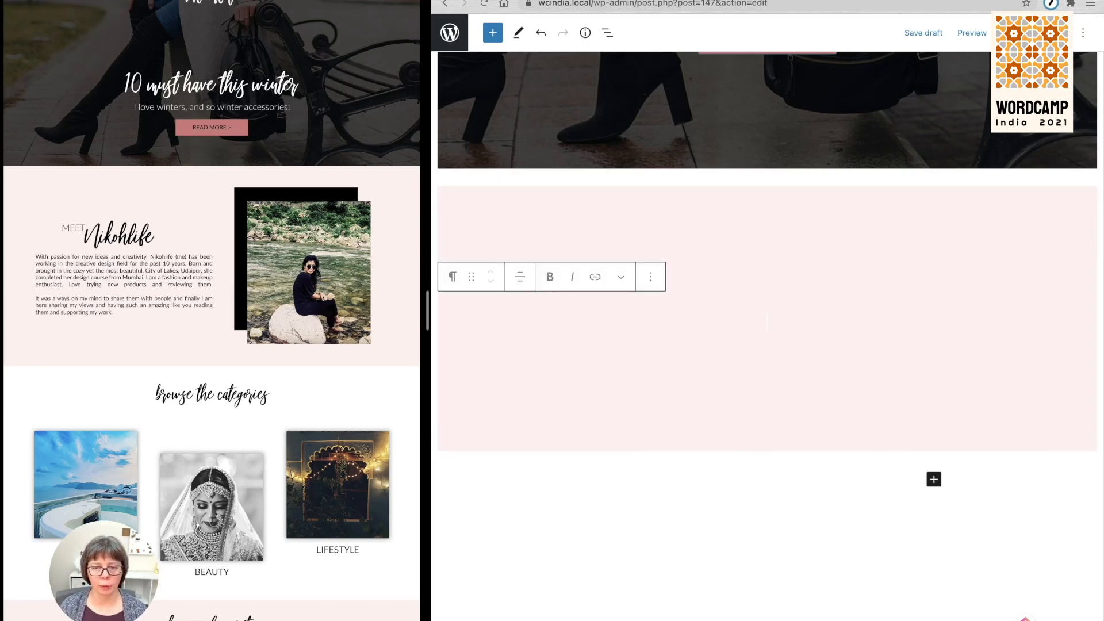
type("/")
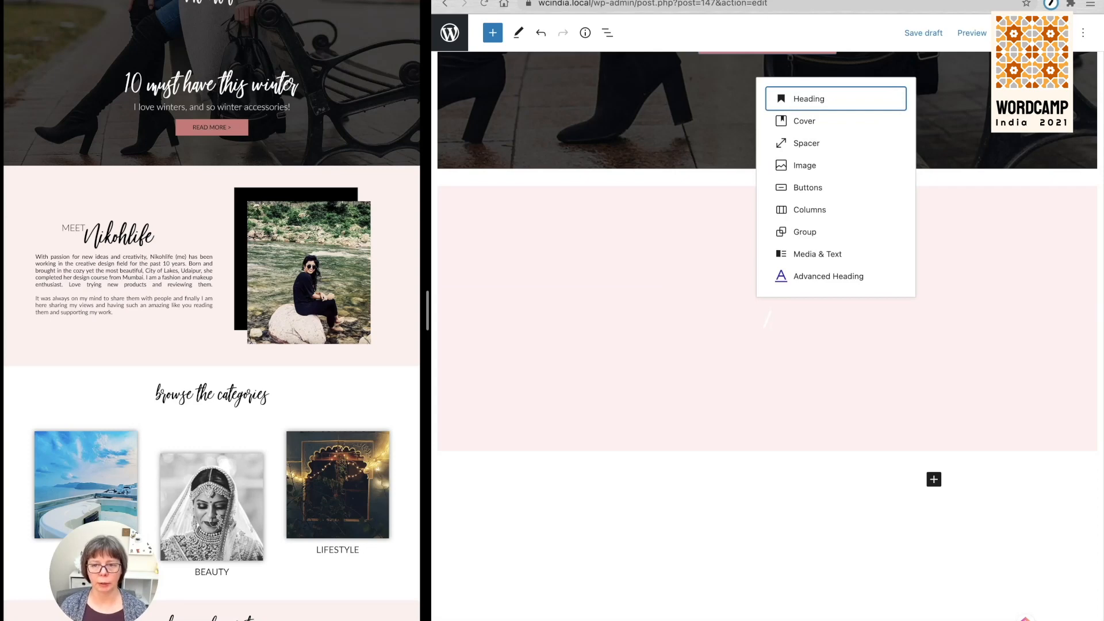
type("col")
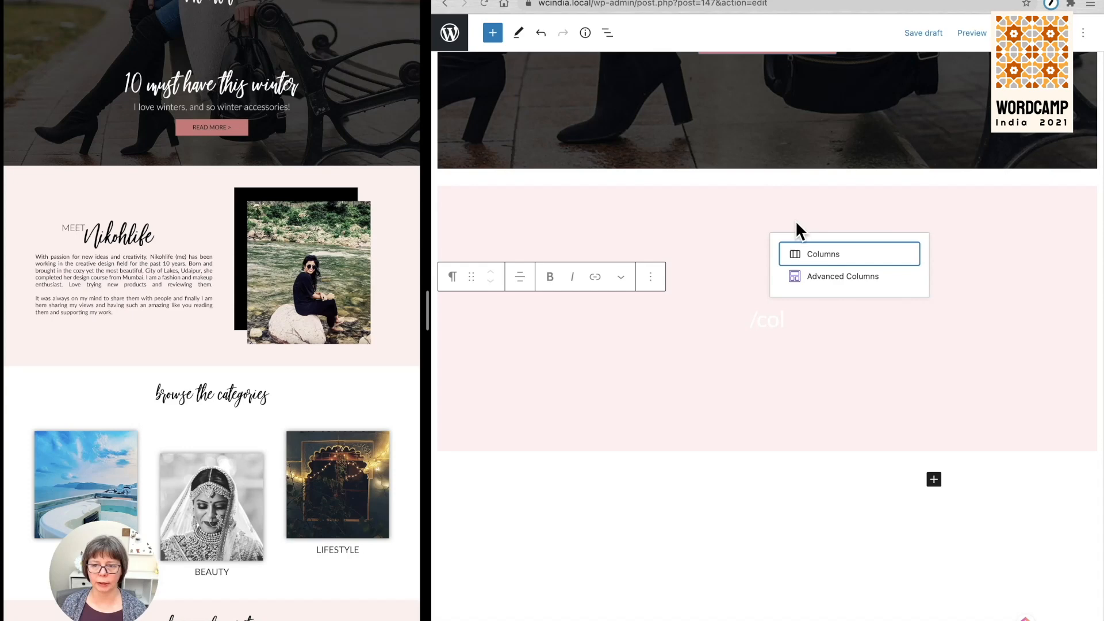
left_click(822, 254)
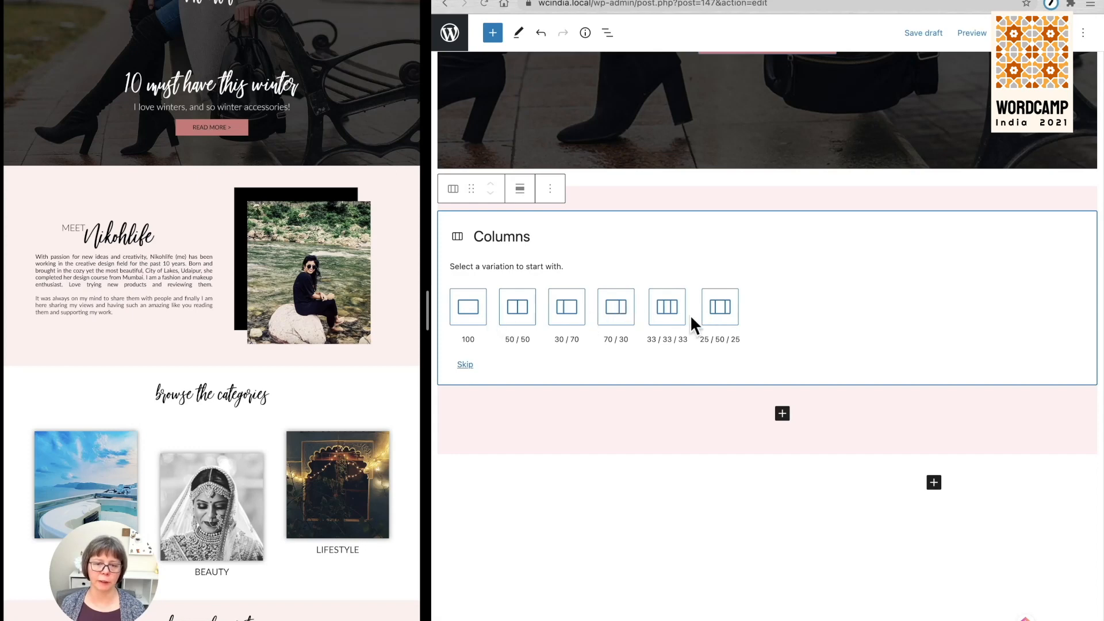
Split the Columns block 50 / 50 and insert the 400 by 463 pixel Meet-Nikohlife image from the media library into the second column.
left_click(517, 318)
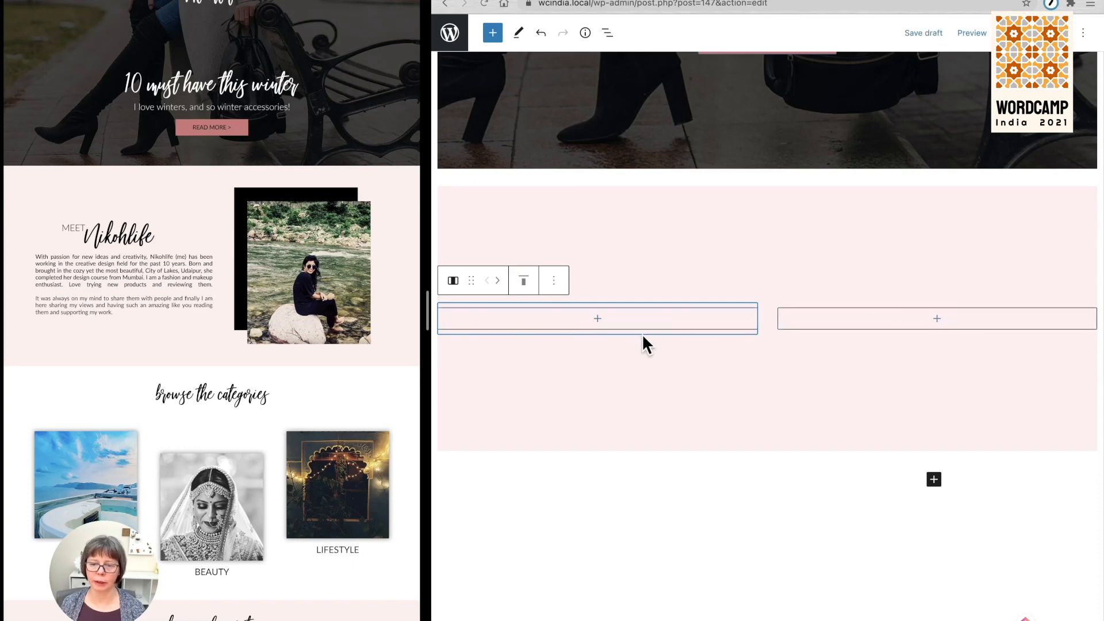
left_click(940, 320)
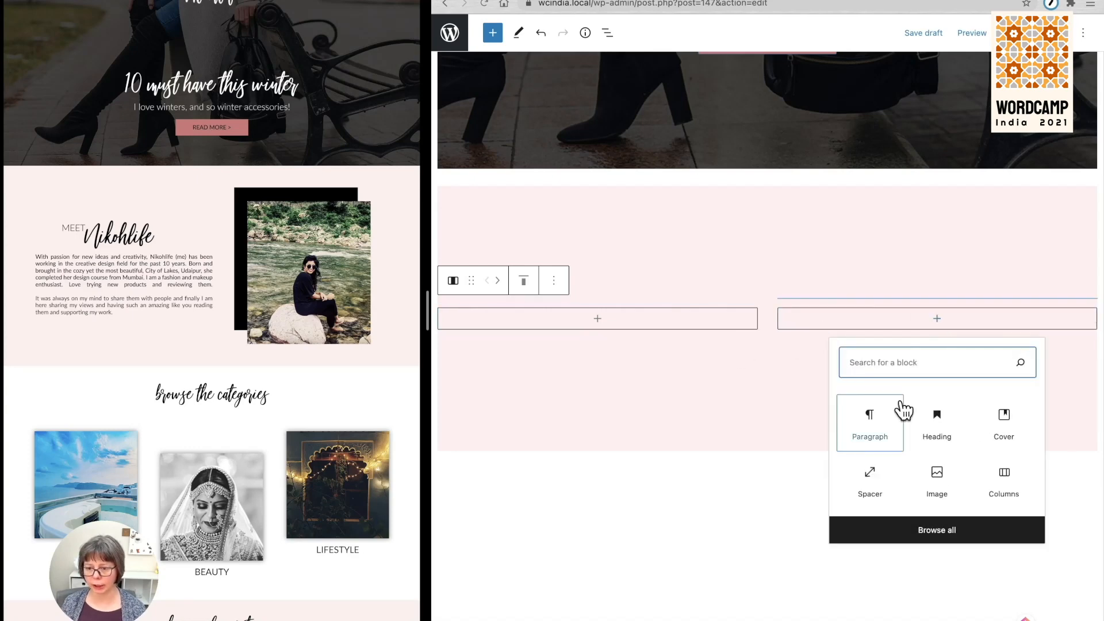
left_click(947, 472)
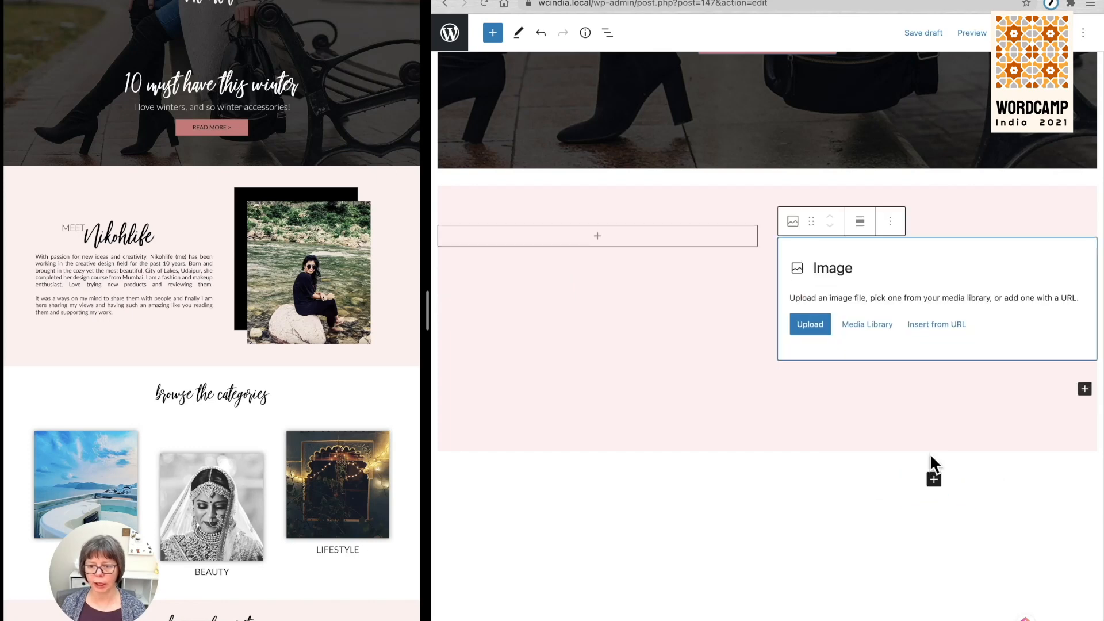
left_click(870, 331)
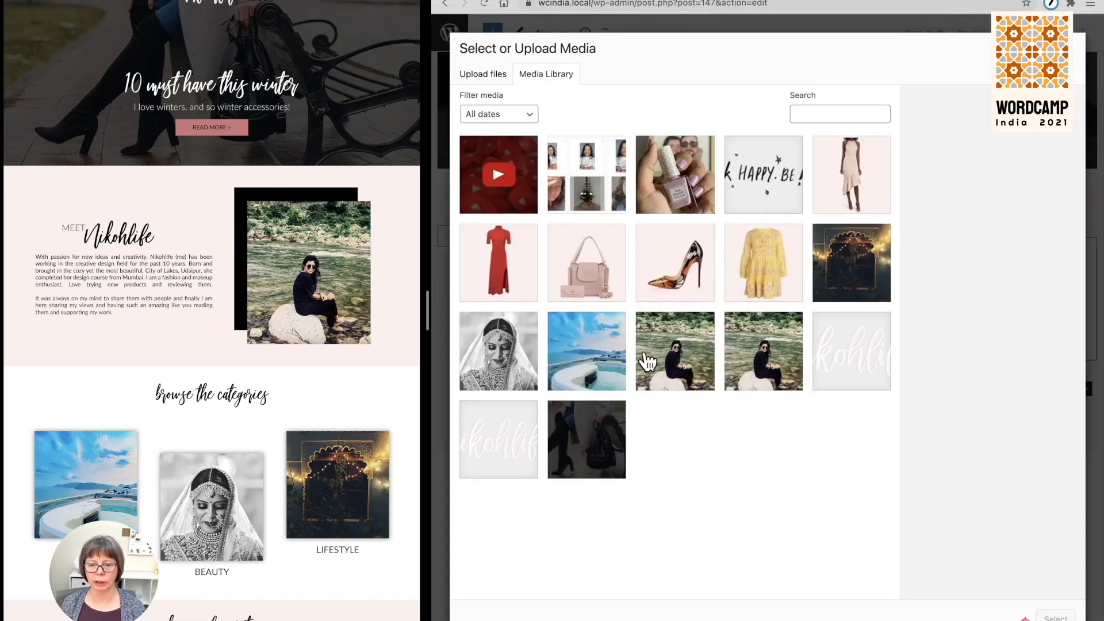
left_click(759, 351)
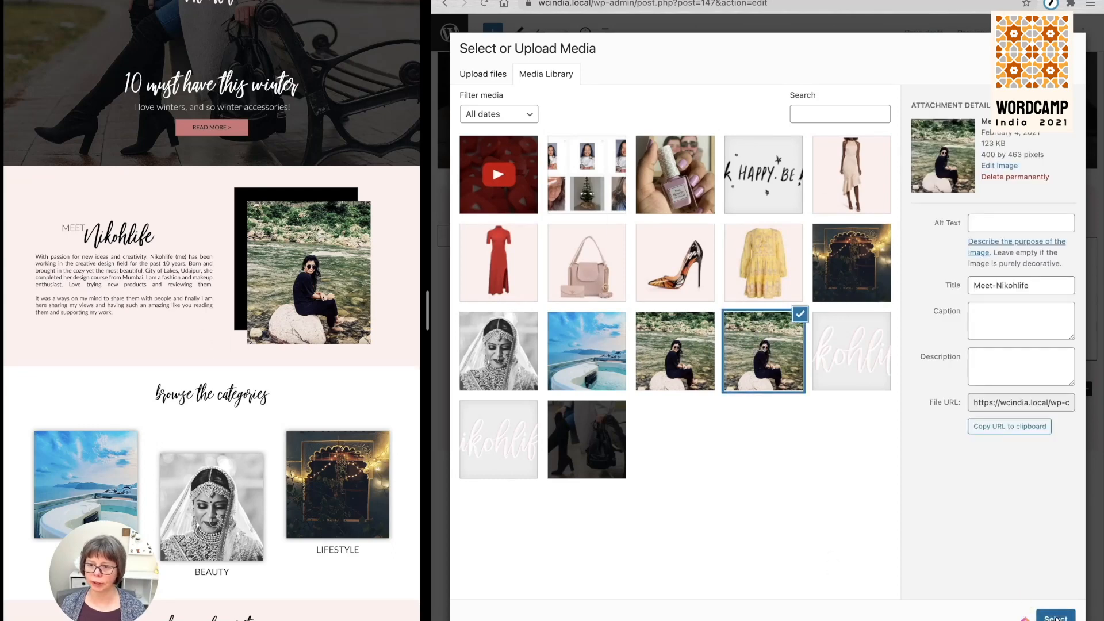
left_click(1056, 617)
scroll(914, 346, "up", 3)
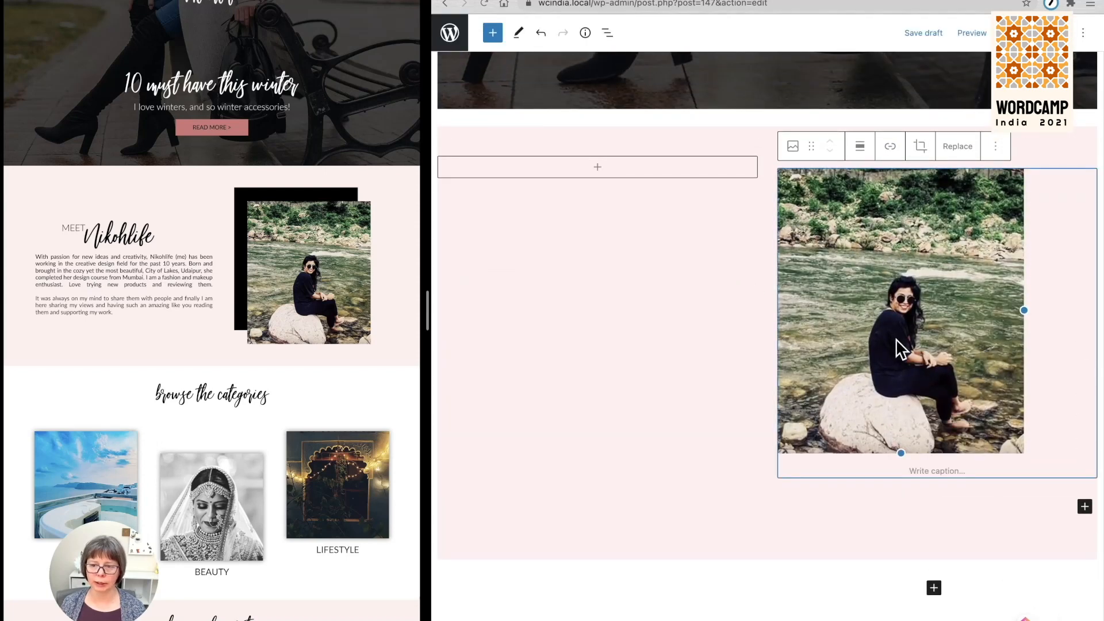
Add a Heading block to the empty first column with the text "MEET".
left_click(598, 168)
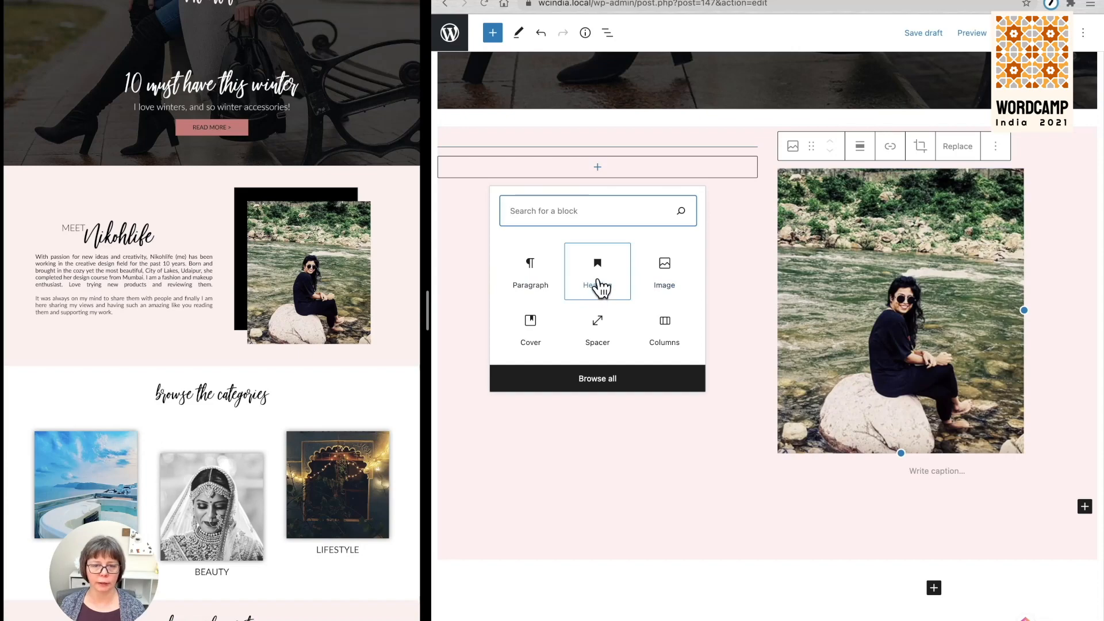
left_click(599, 286)
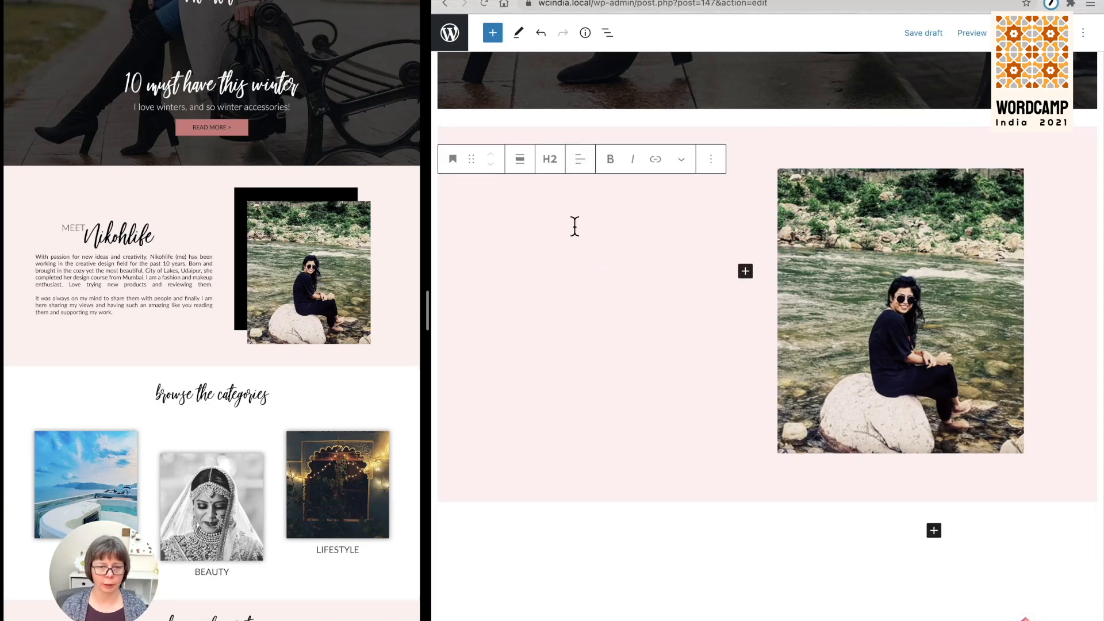
scroll(573, 225, "up", 5)
type("MEET")
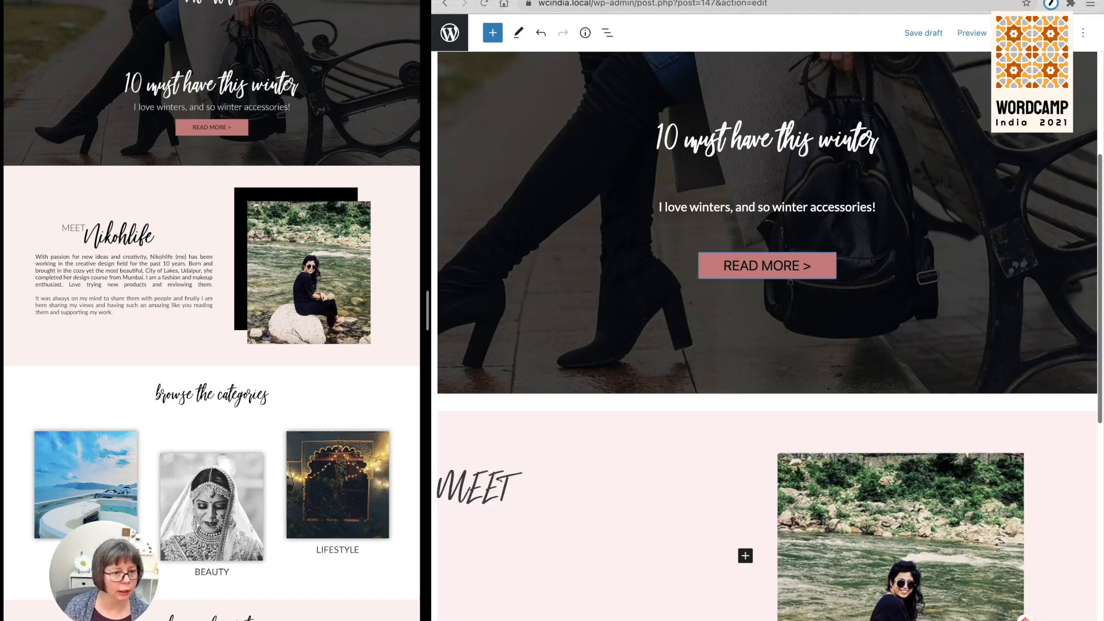
type("Ni")
type("k")
key("BackSpace")
type("k")
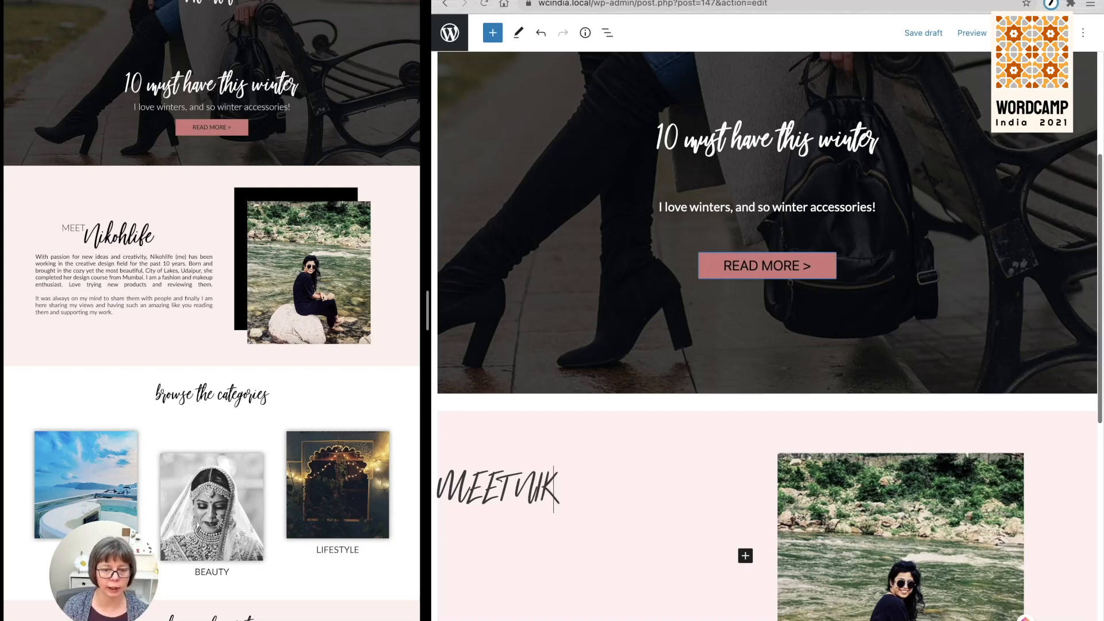
key("BackSpace")
key("BackSpace")
key("BackSpace")
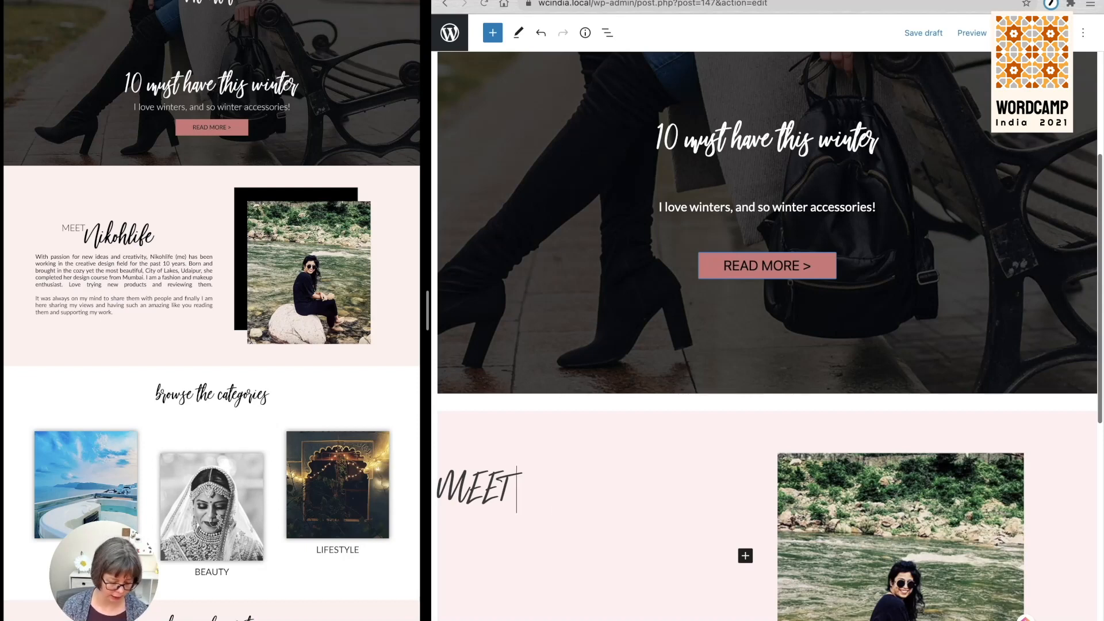
Complete the heading as "MEET Nikolife" with a capital N and center-align its text.
type("nik")
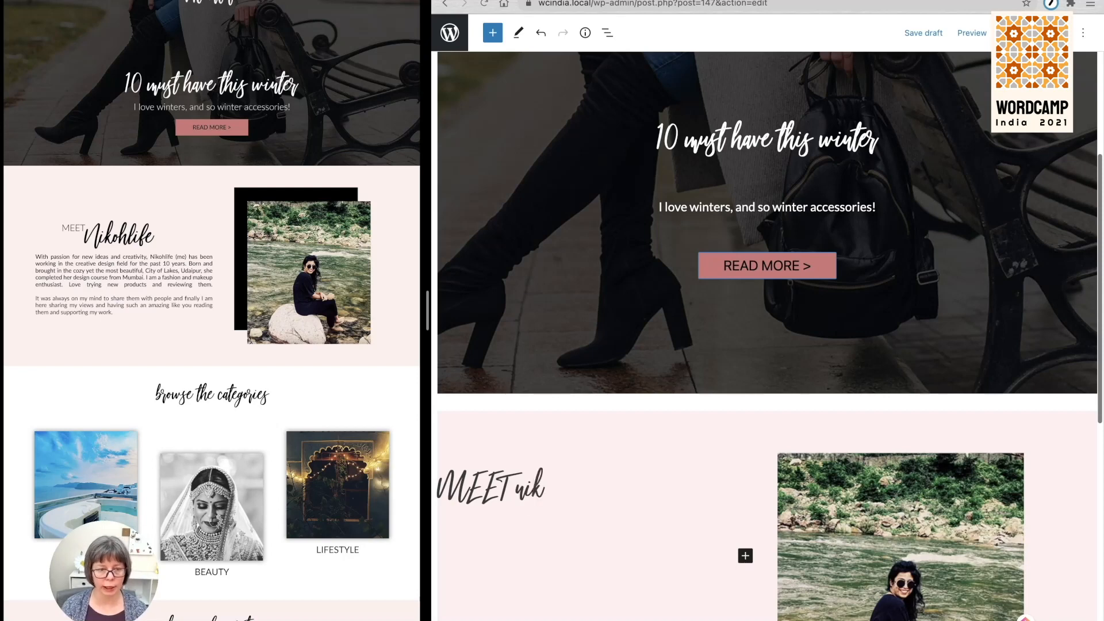
type("olife")
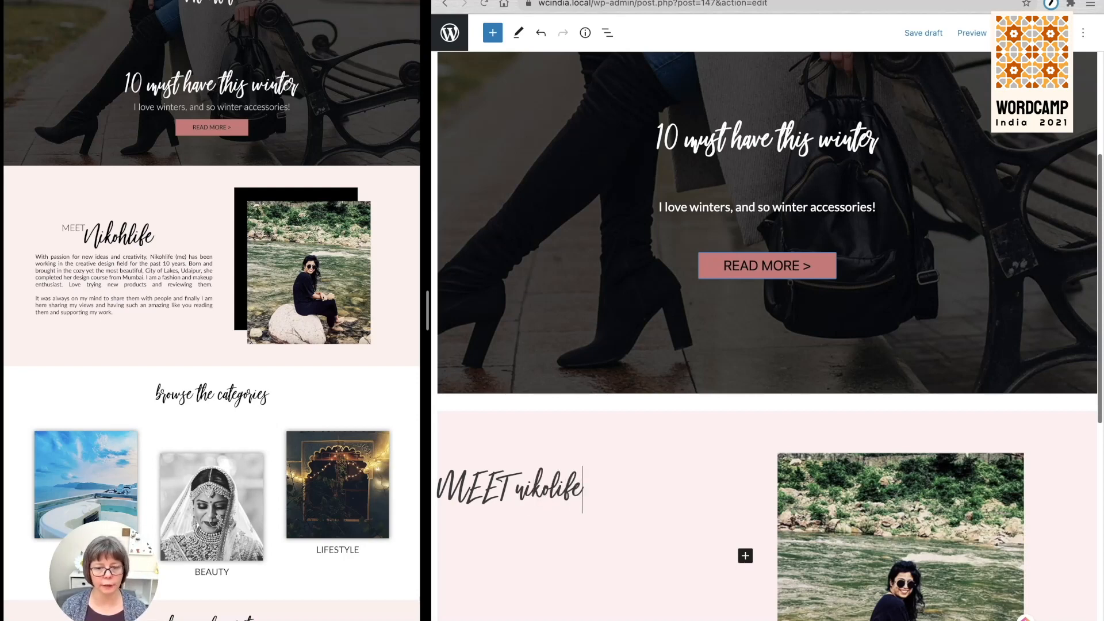
key("Left")
key("Left")
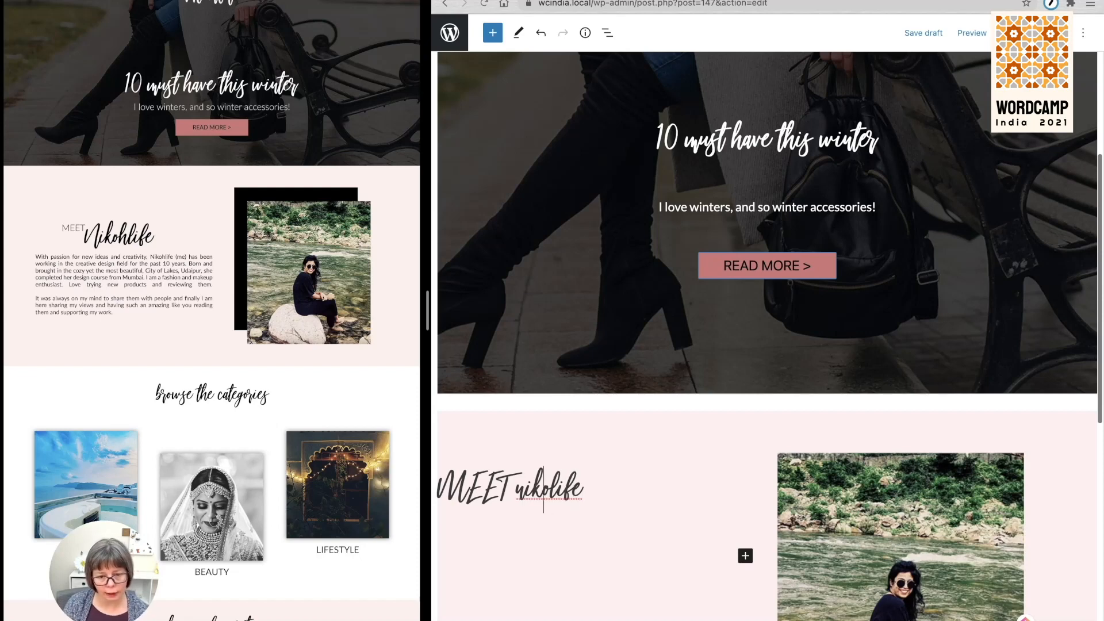
key("BackSpace")
type("N")
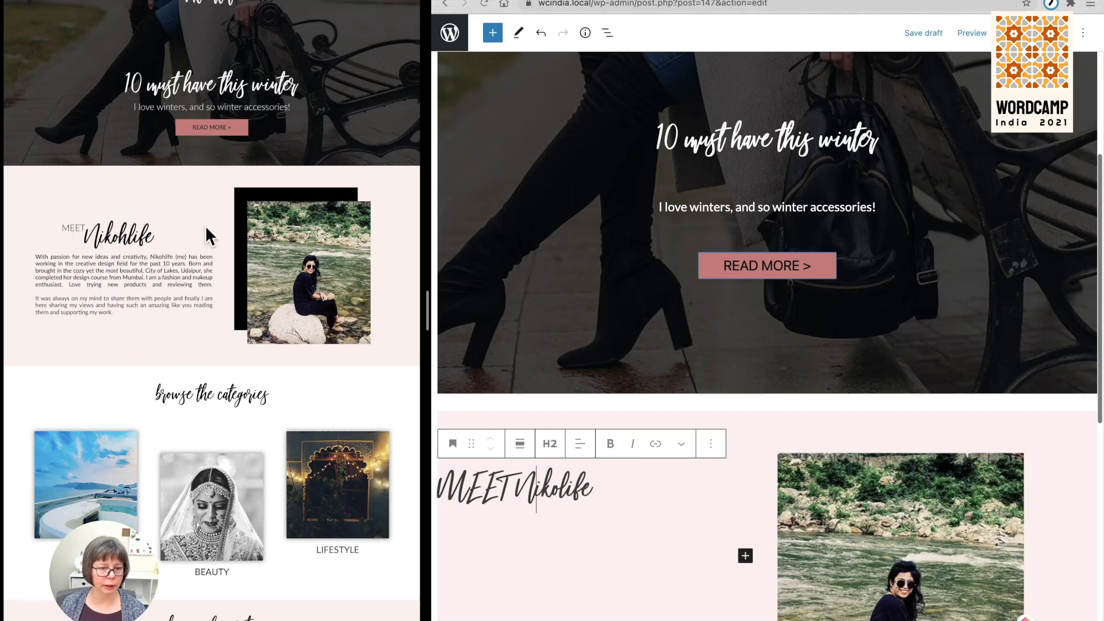
left_click(581, 449)
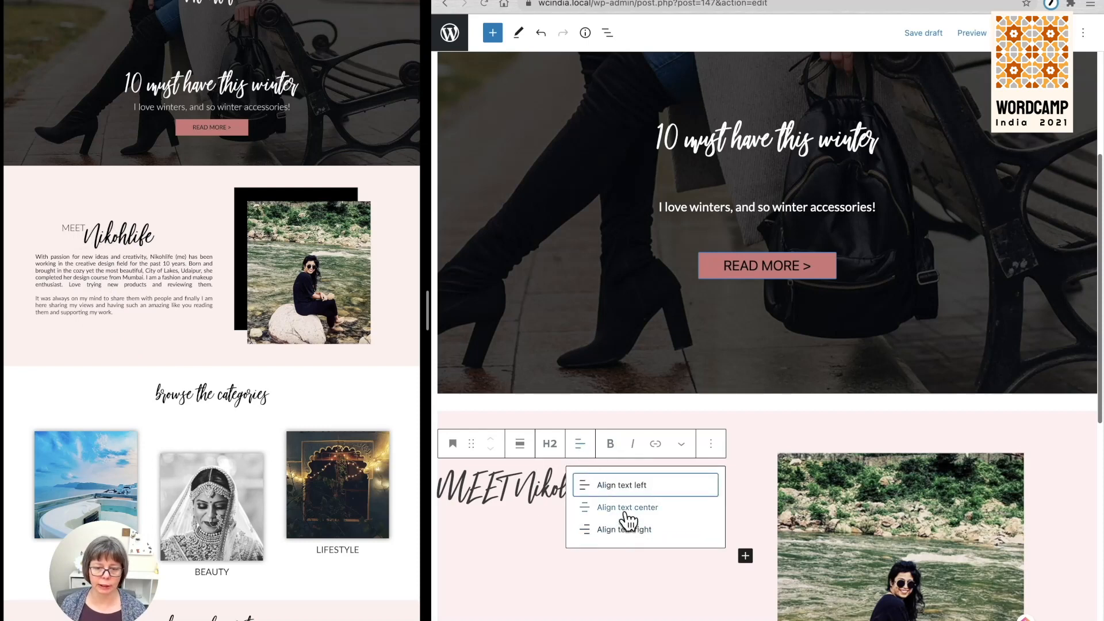
left_click(626, 507)
left_click(659, 487)
left_click(597, 490)
left_click(519, 489)
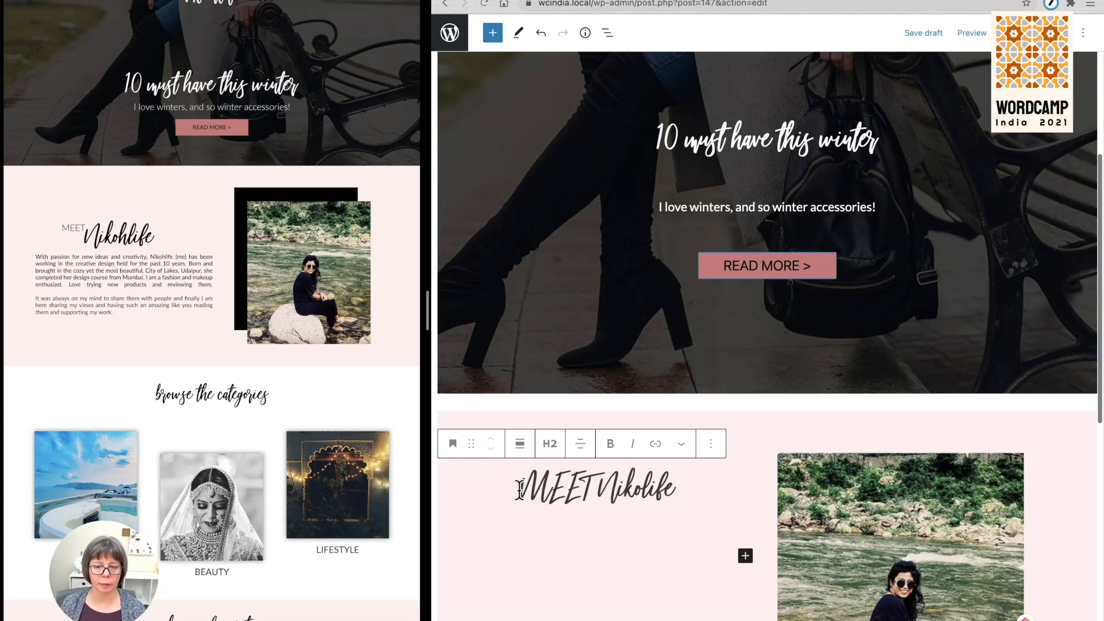
left_click_drag(598, 489, 525, 488)
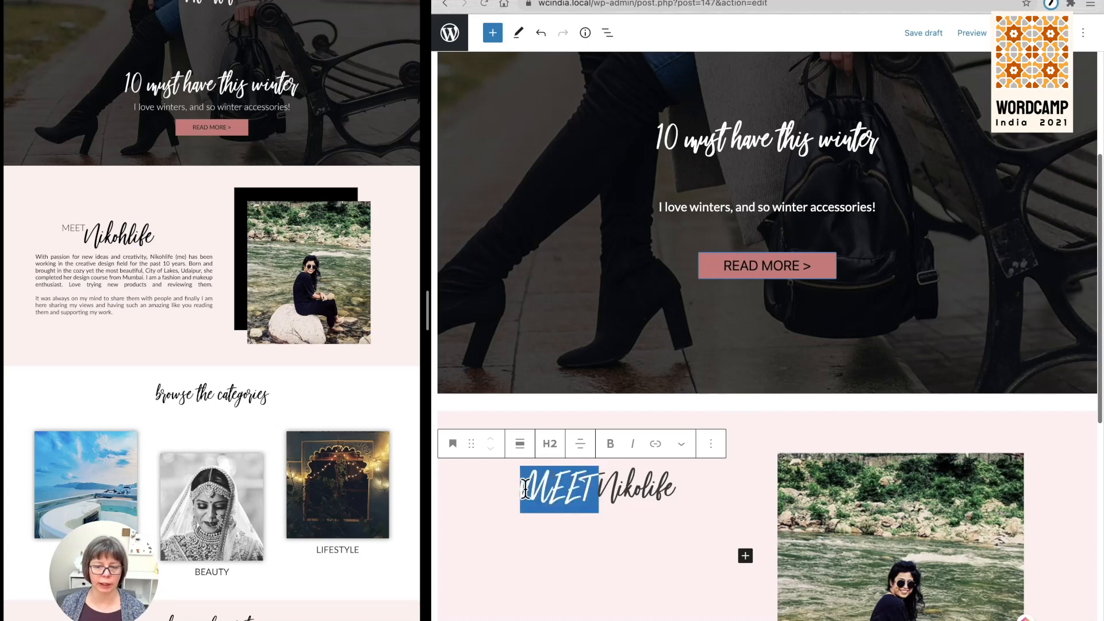
left_click_drag(670, 489, 589, 482)
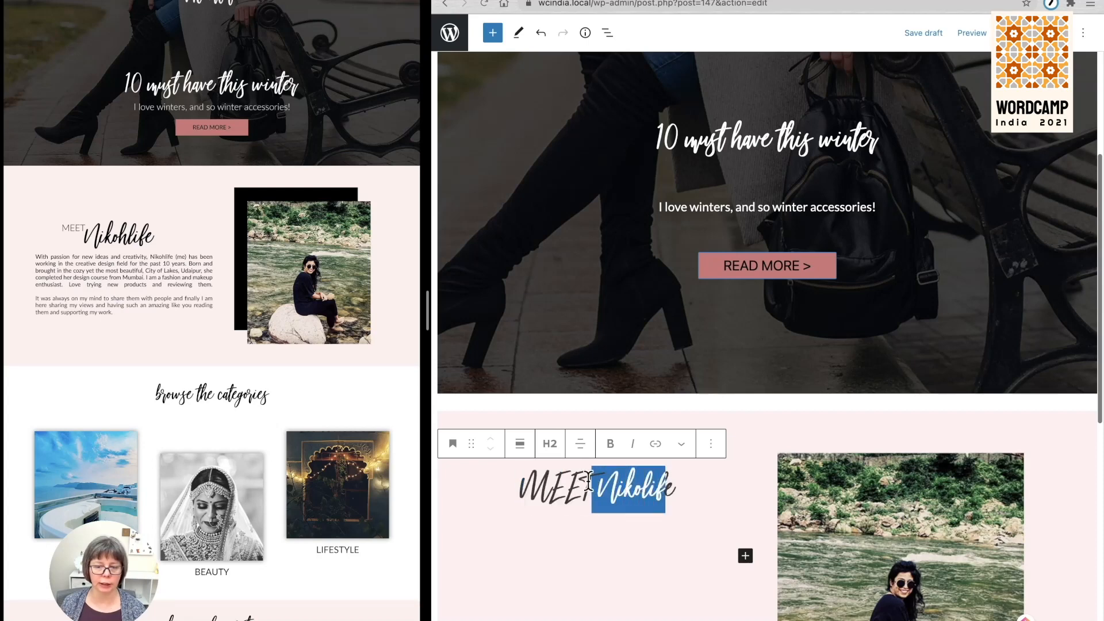
left_click(567, 480)
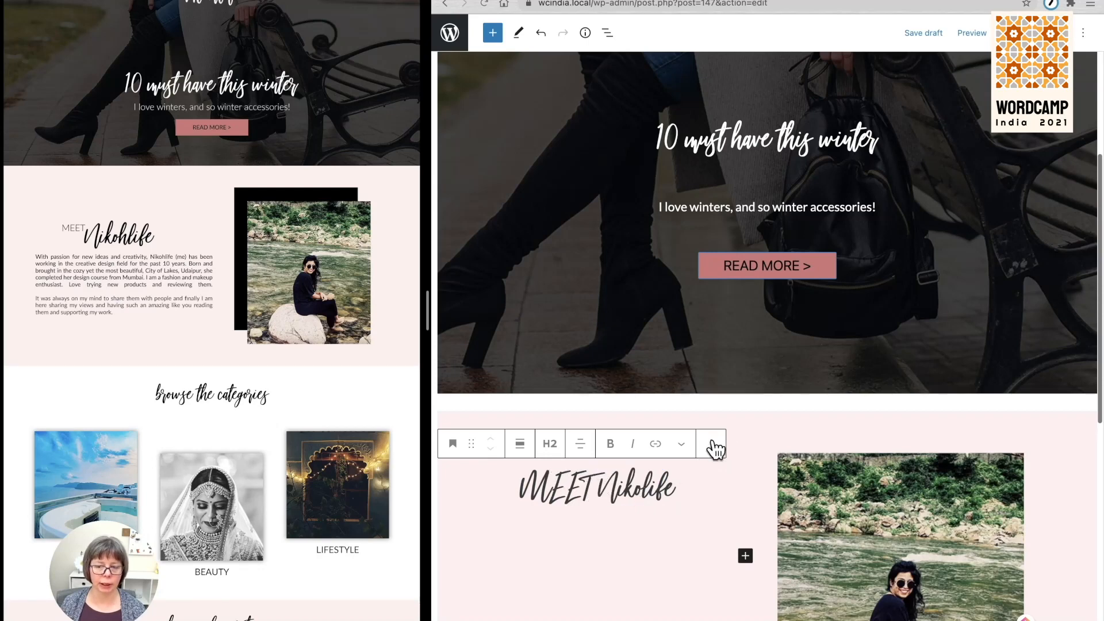
Switch the heading block to HTML editing and correct the name's spelling to "Nikohlife".
left_click(713, 445)
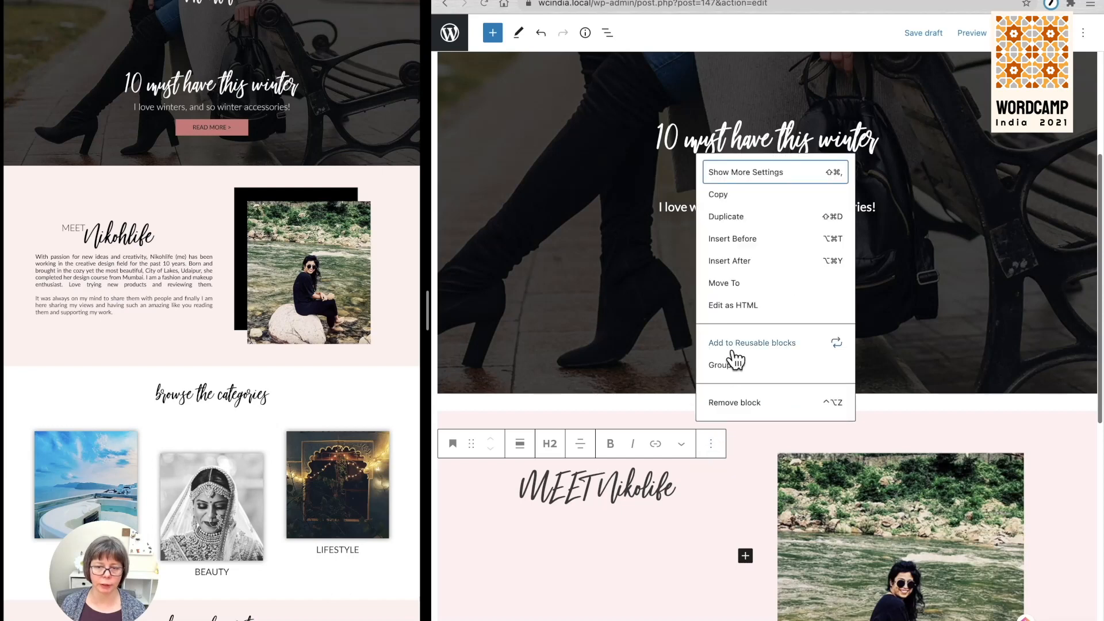
left_click(736, 305)
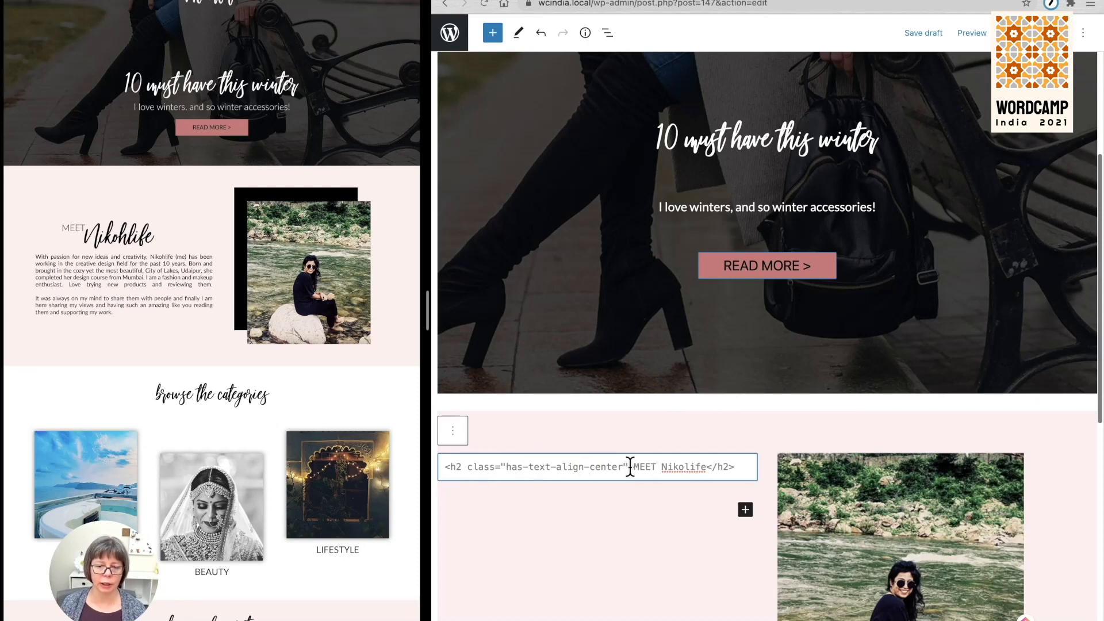
left_click(684, 466)
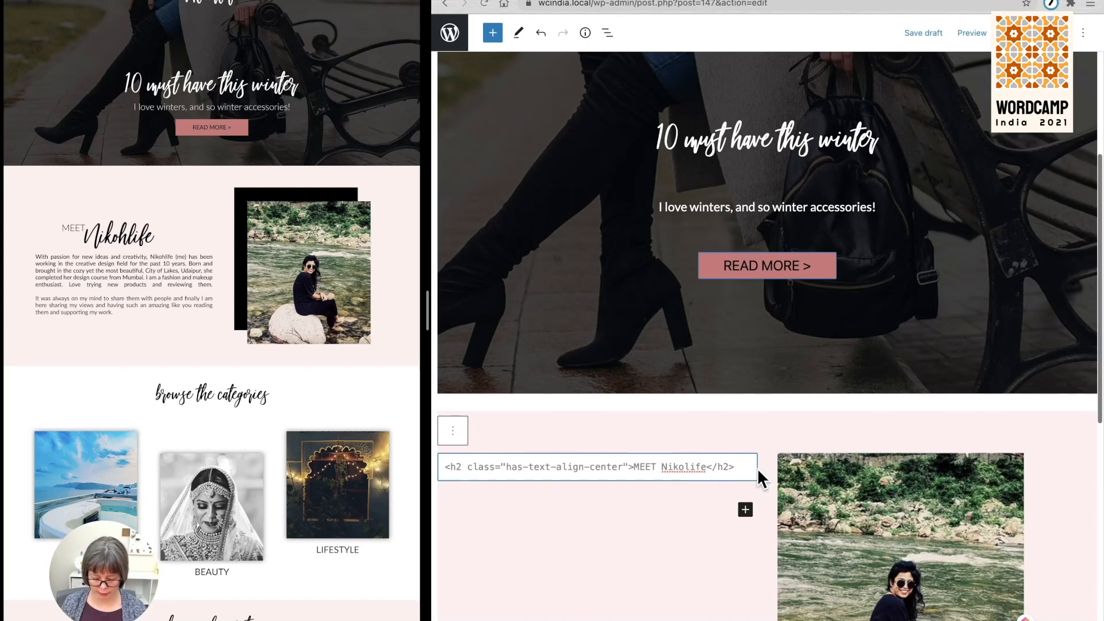
type("h")
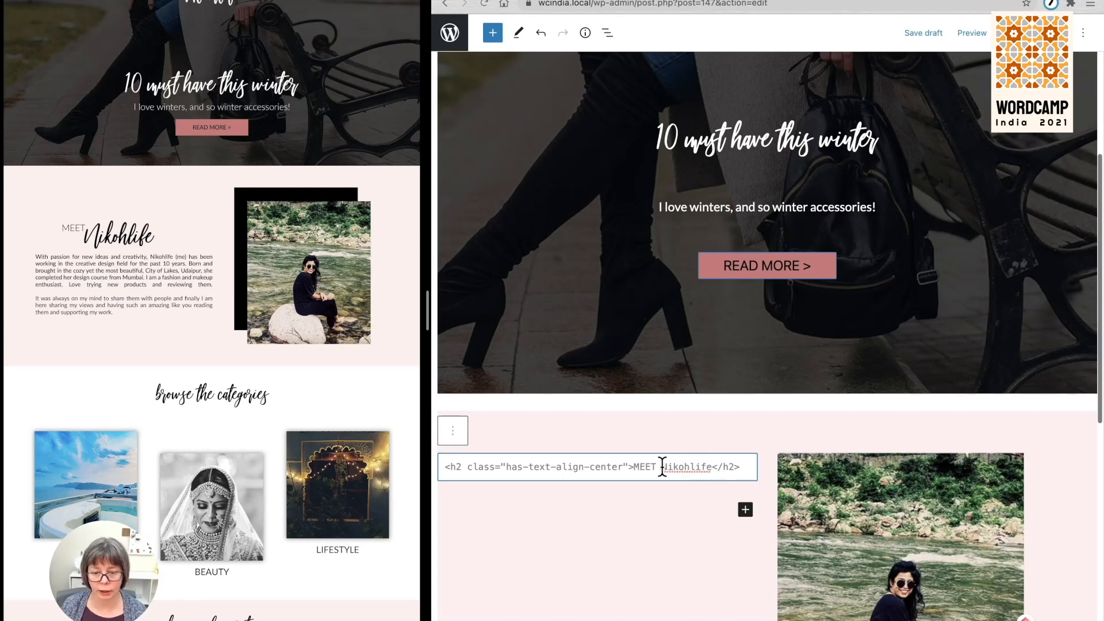
Wrap the word MEET in the heading's HTML in a span styled with "font-family: lato;".
type("<span>")
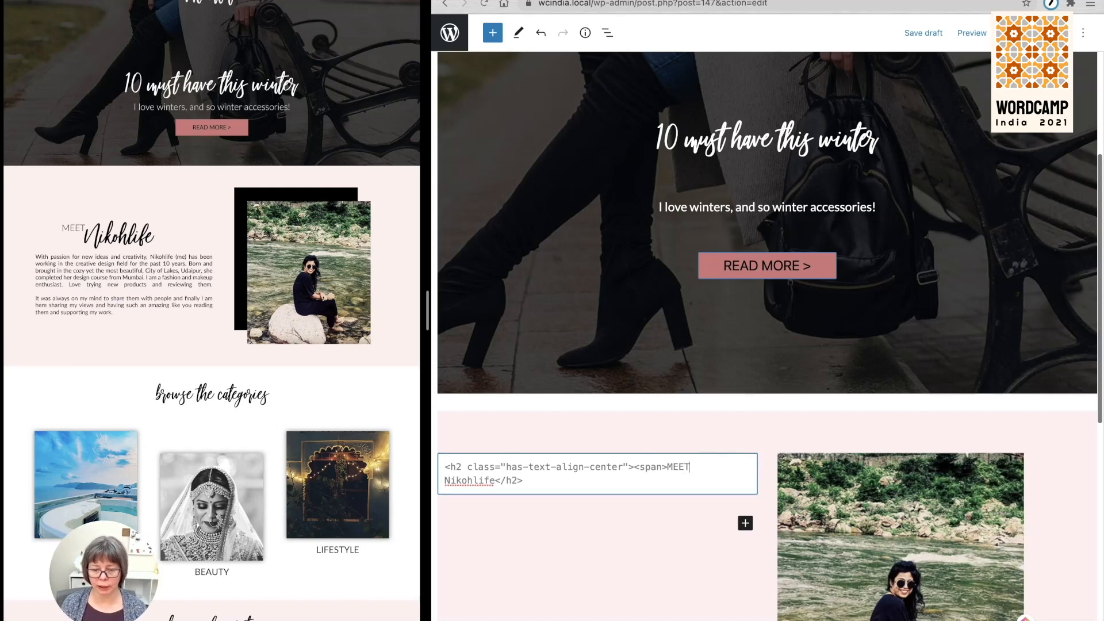
type("</span>")
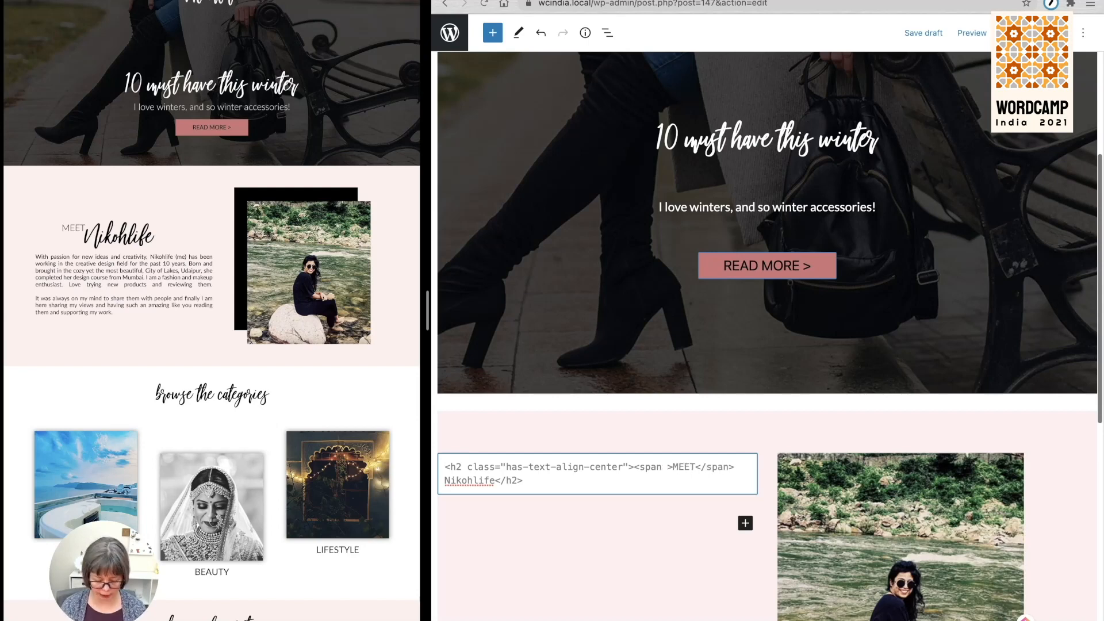
type(" style=")
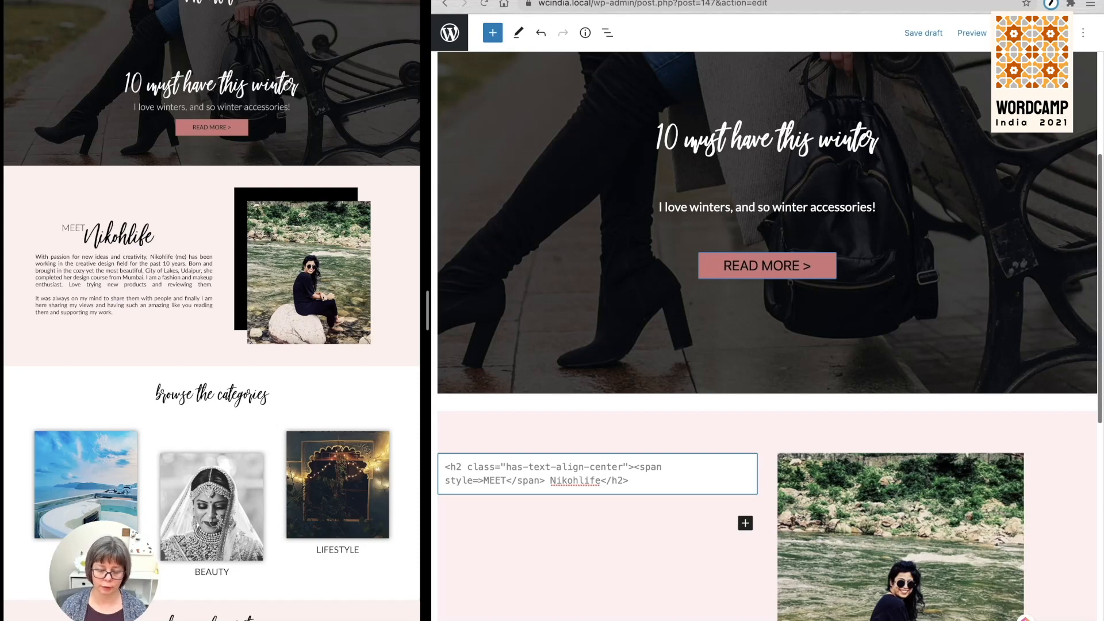
type("\"")
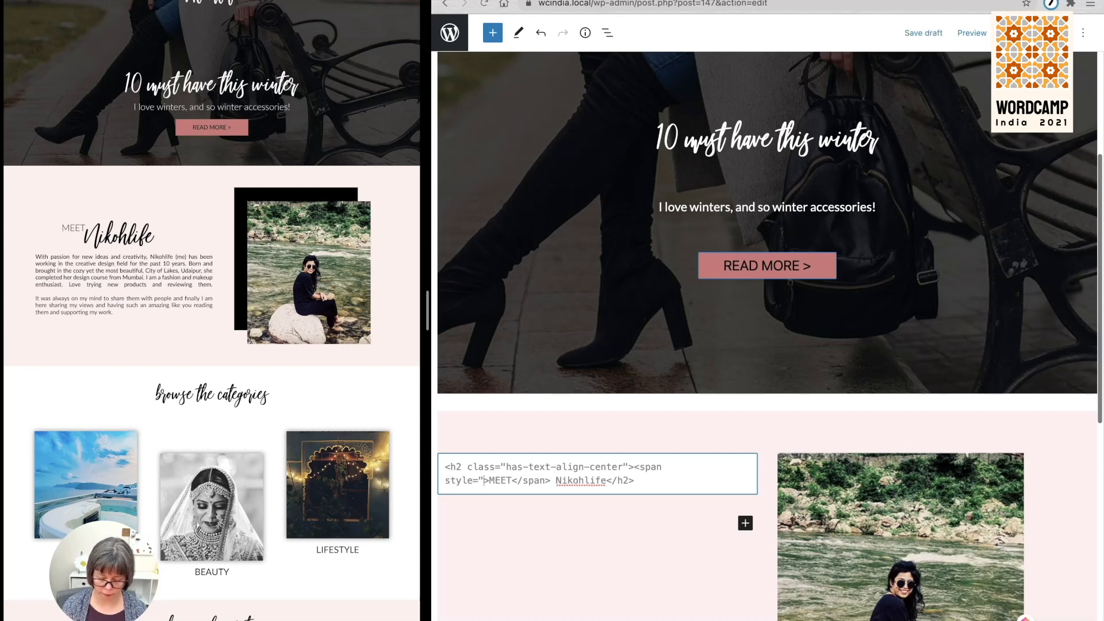
type("font-")
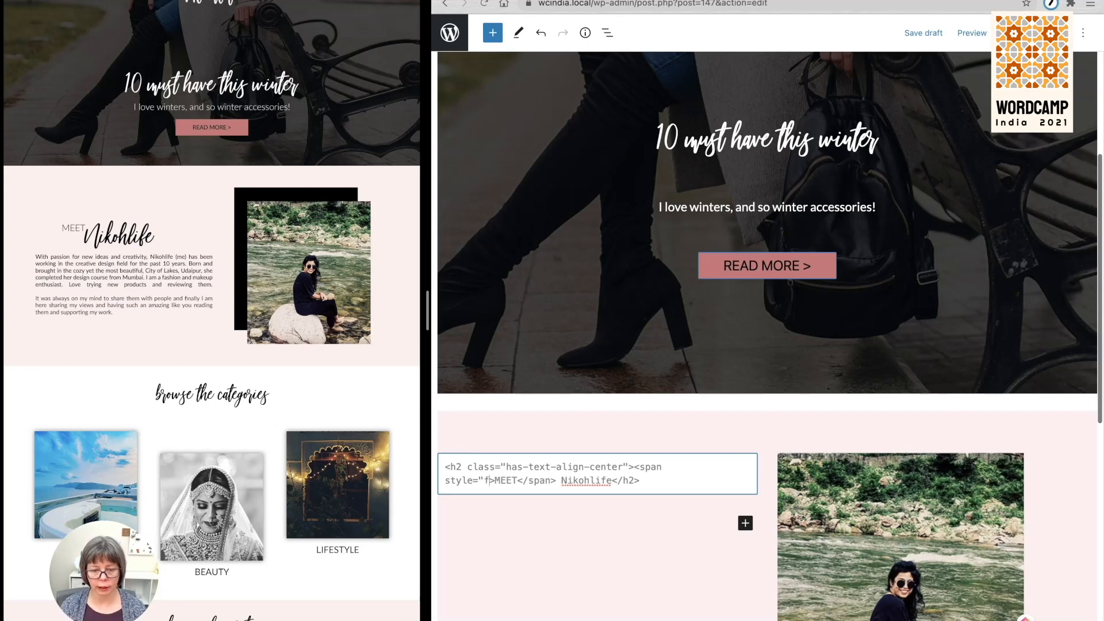
type("family: lat")
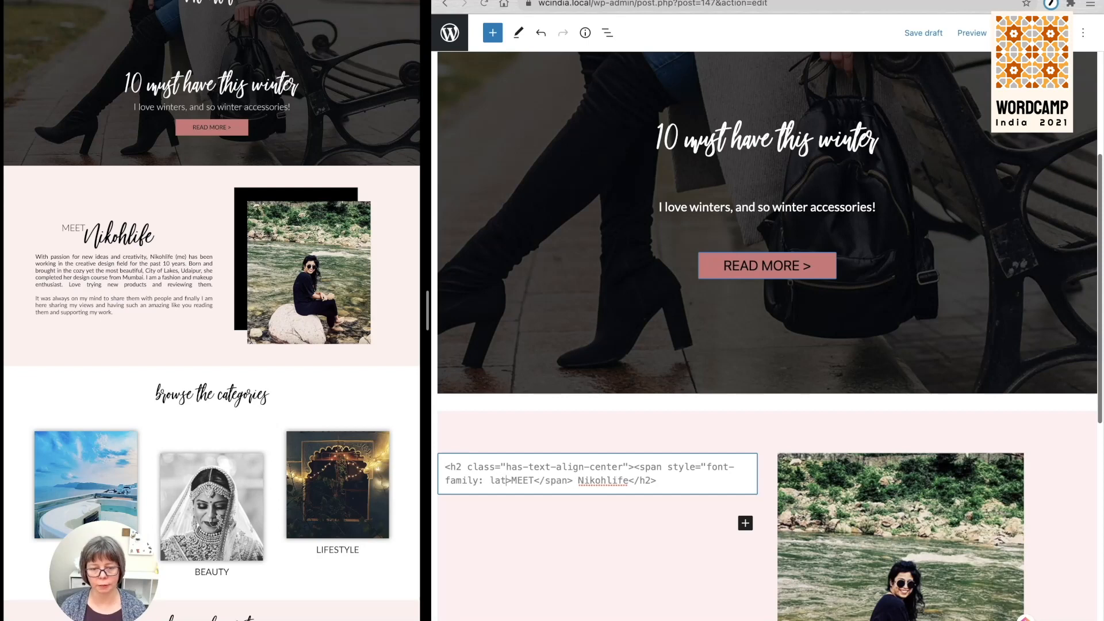
type("o;\">")
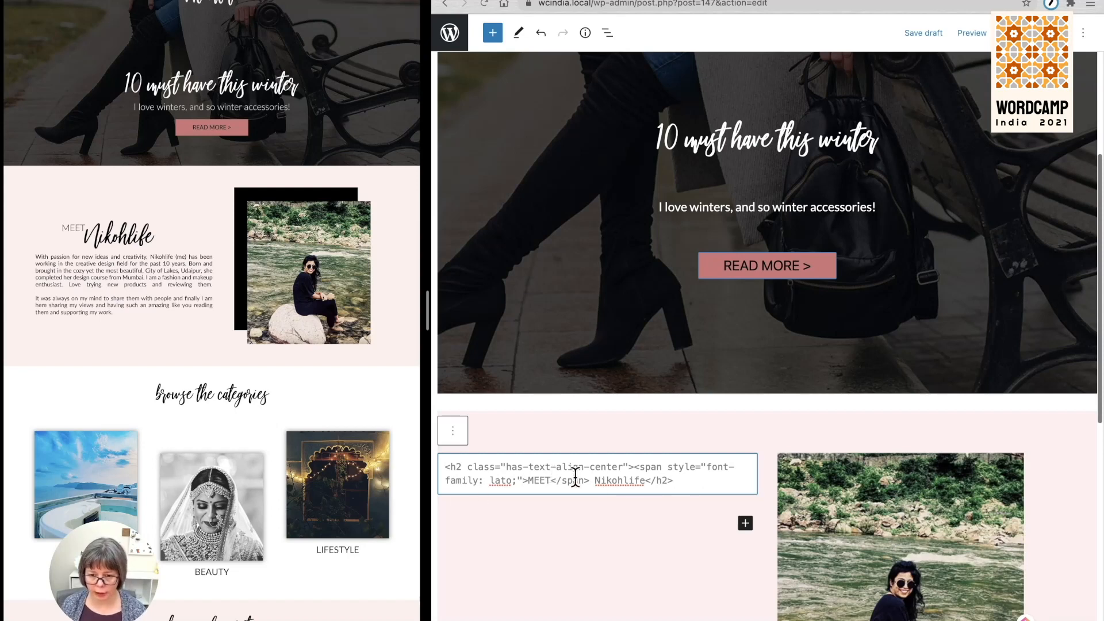
Return the heading block to visual editing and place the text cursor directly after MEET.
left_click(453, 437)
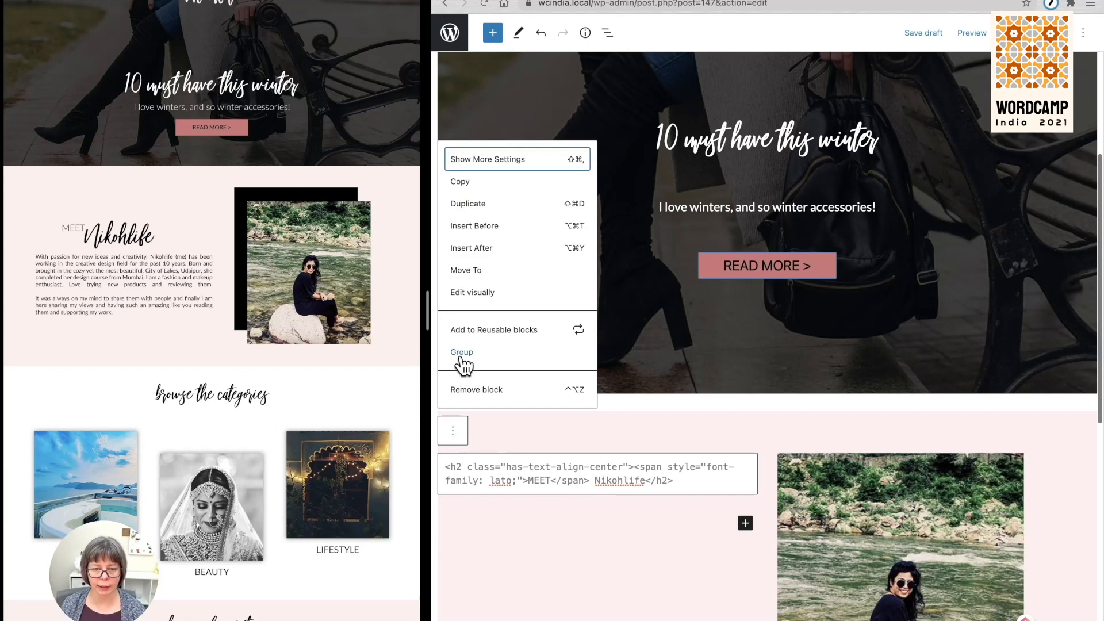
left_click(469, 294)
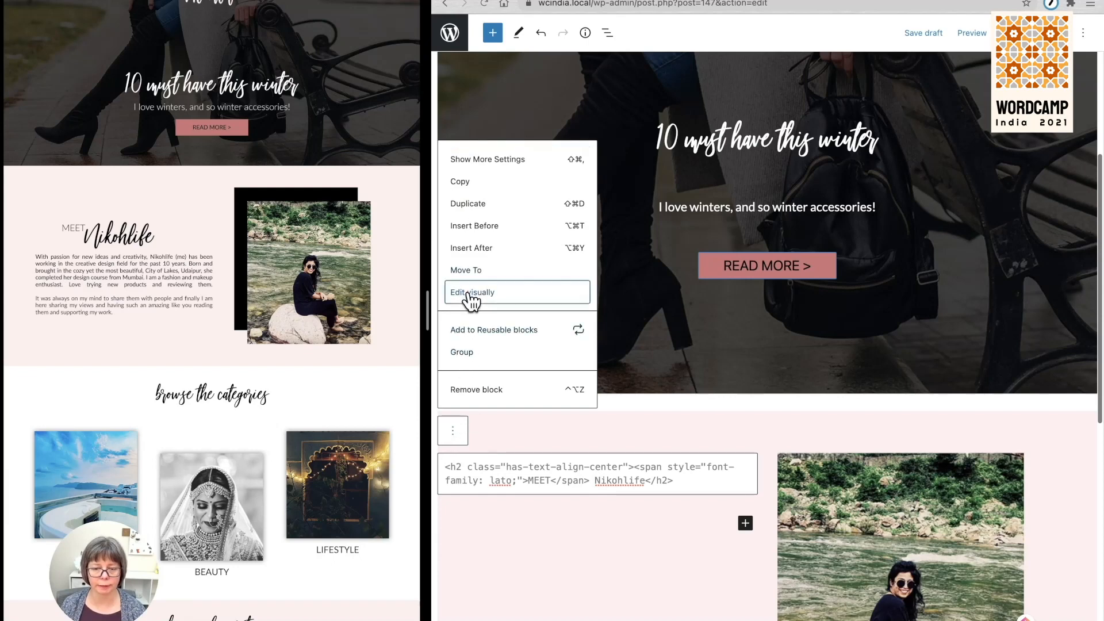
double_click(579, 492)
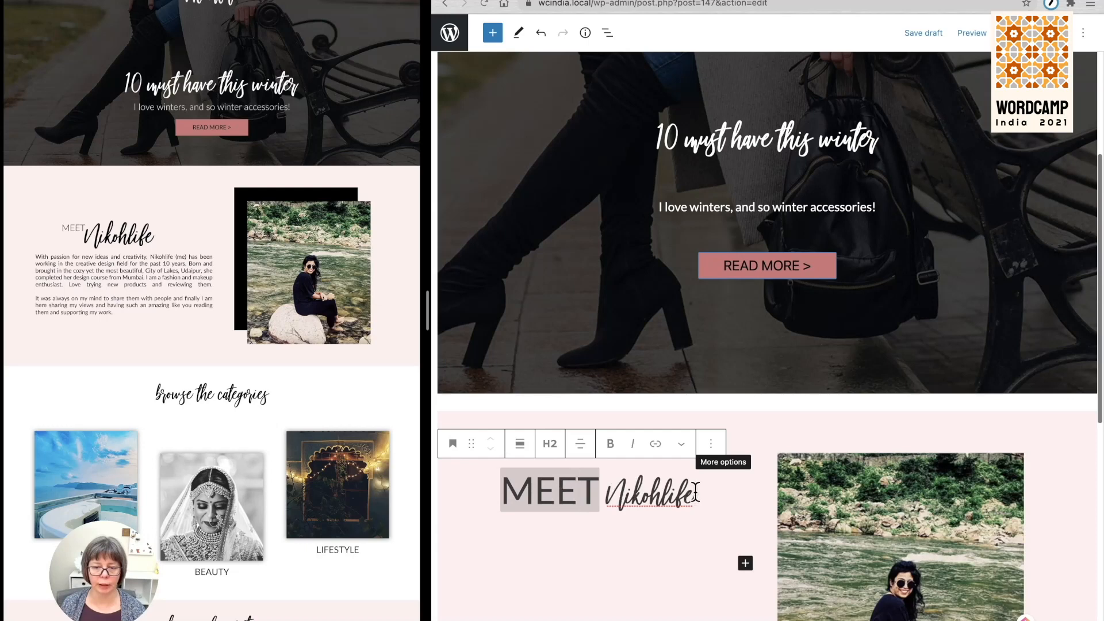
left_click(595, 491)
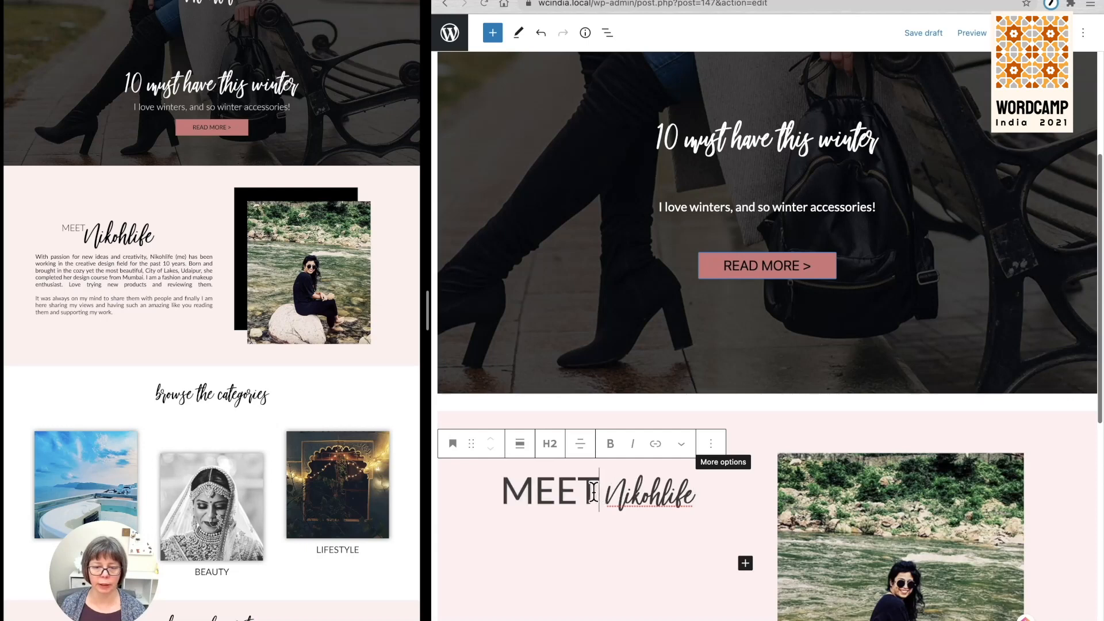
Format the word MEET in the section heading as superscript, leaving Nikohlife as normal text.
left_click_drag(599, 491, 504, 495)
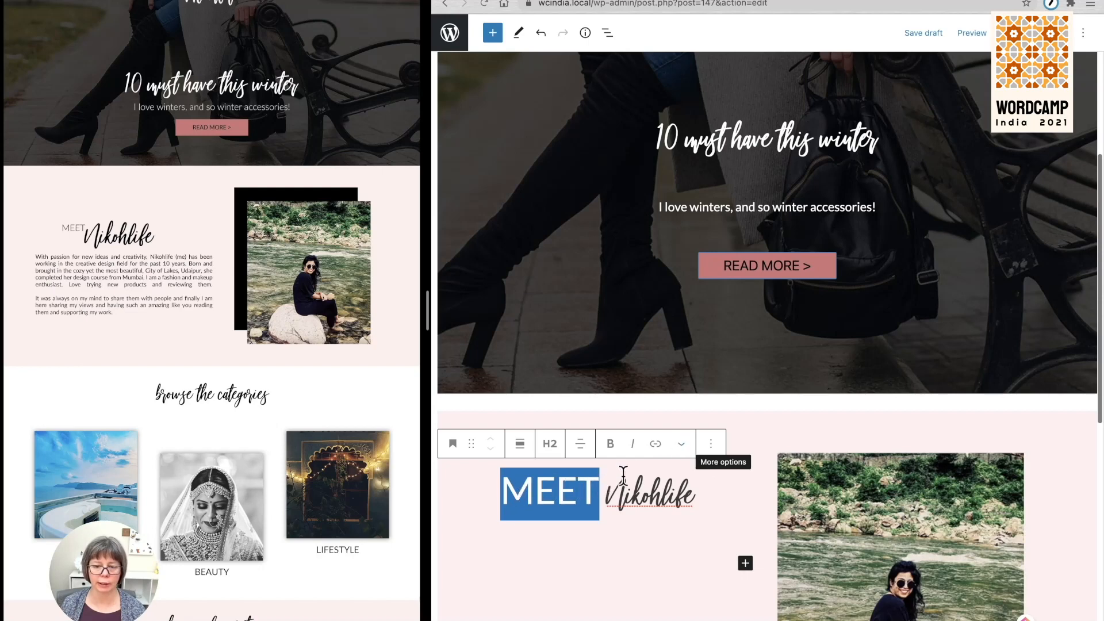
left_click(682, 444)
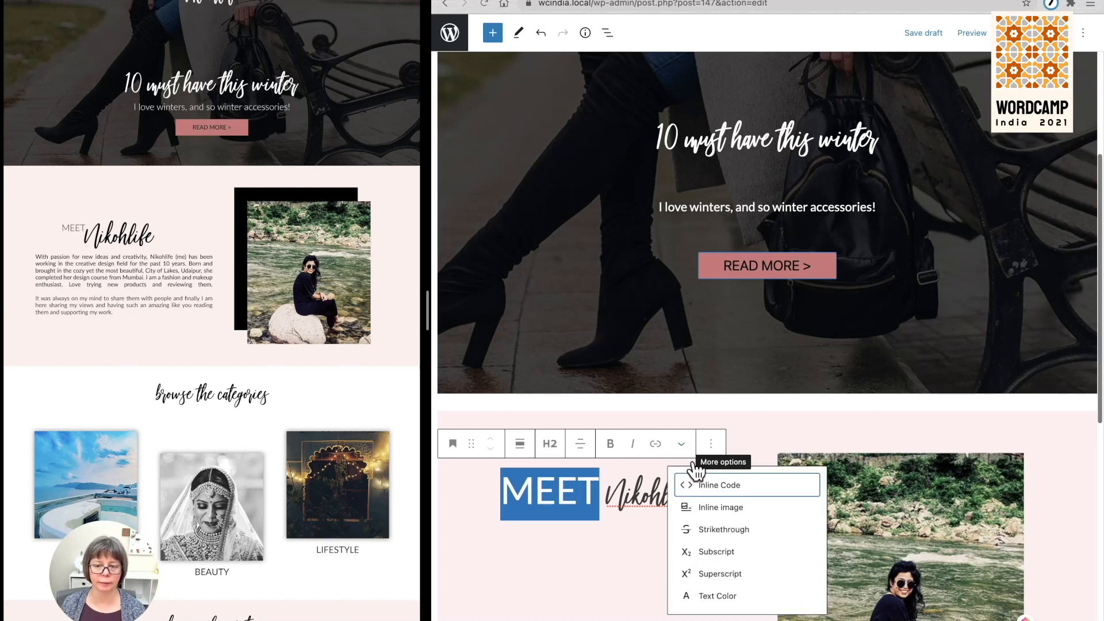
left_click(717, 574)
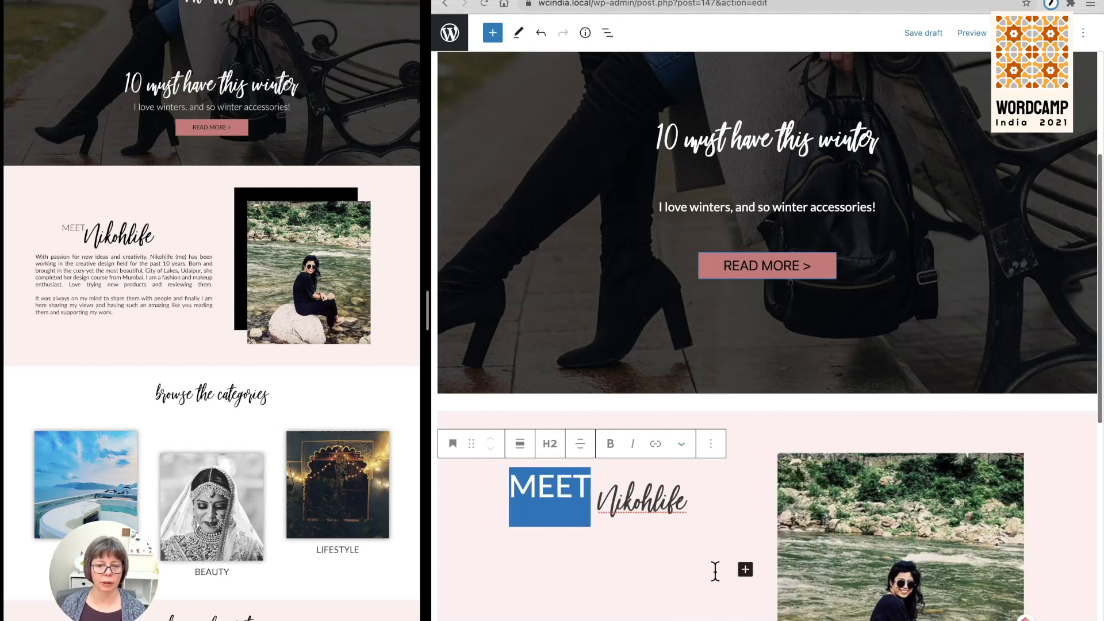
left_click(618, 492)
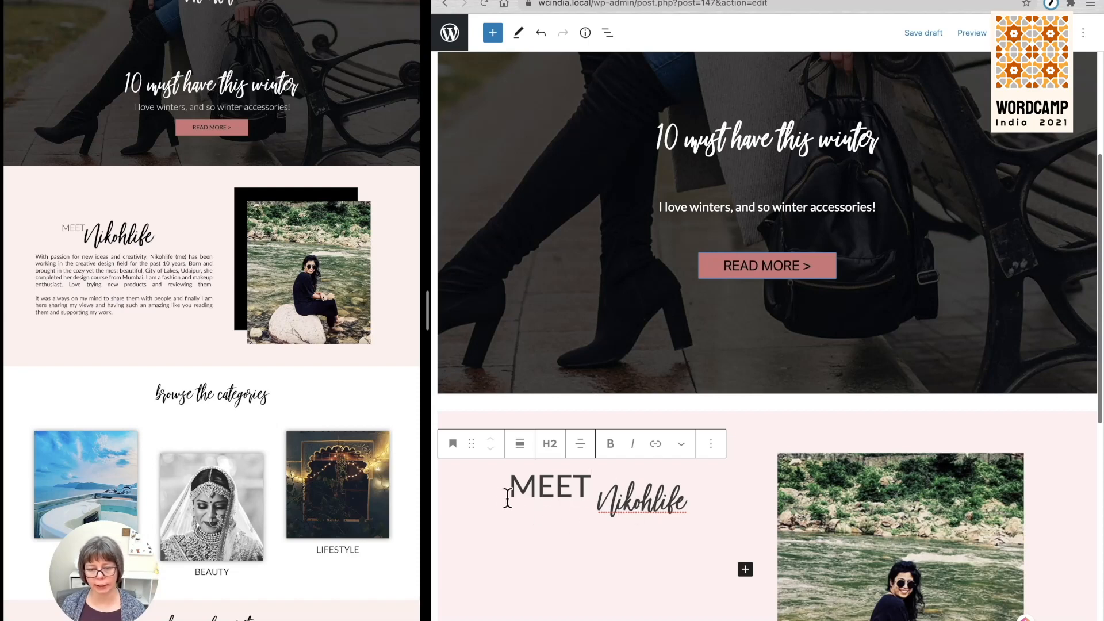
Add the two introductory paragraphs below the heading, starting "With passion for new ideas and creativity" and "It was always on my mind".
scroll(533, 505, "down", 5)
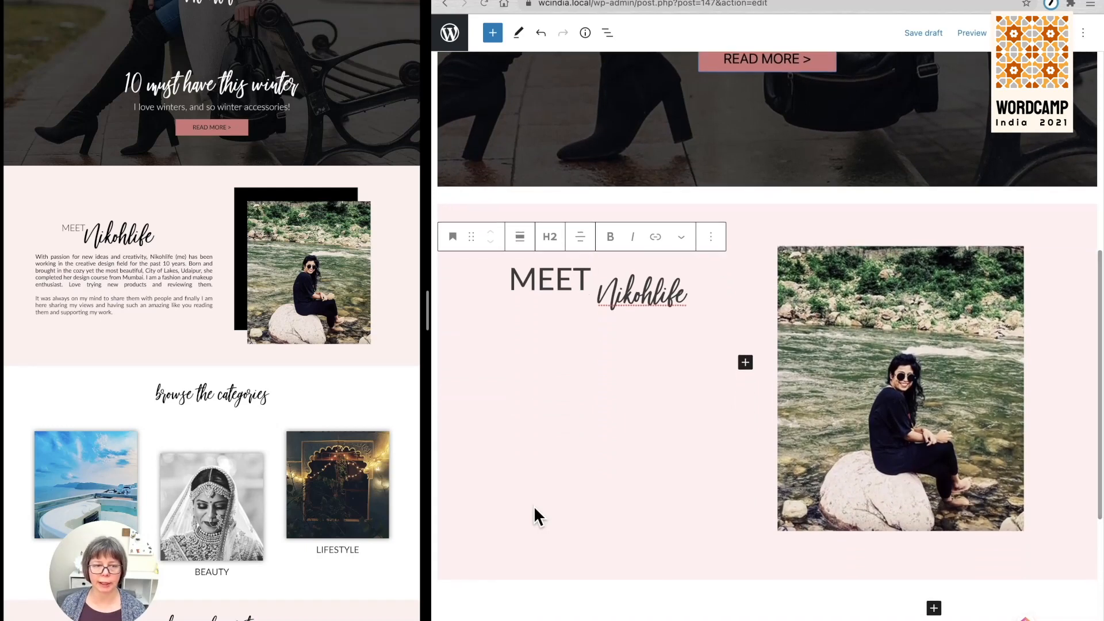
left_click(581, 419)
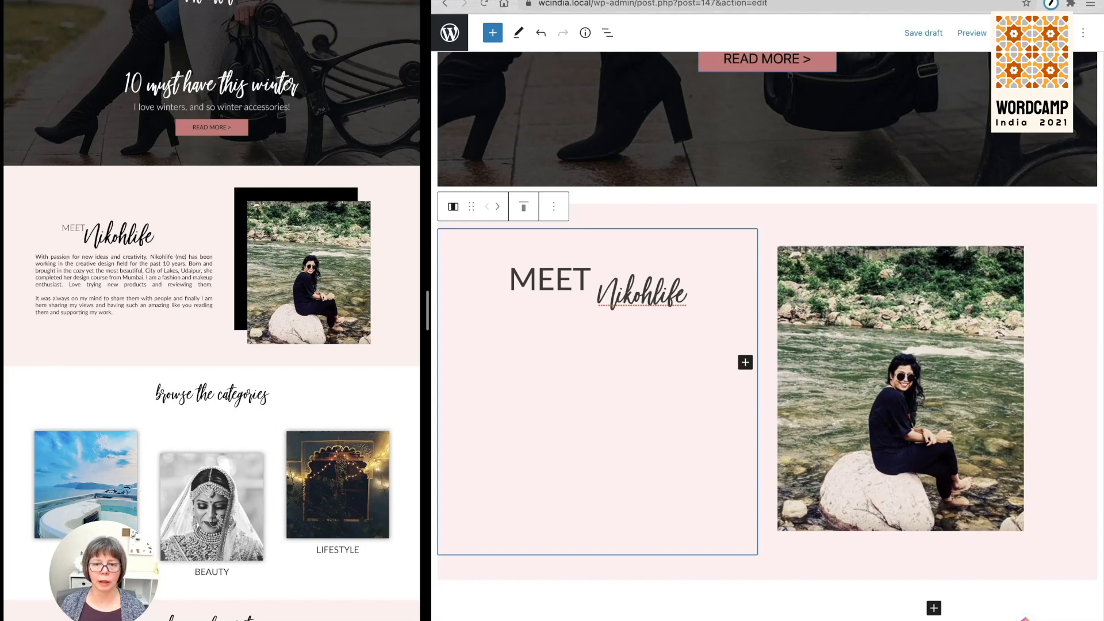
key("super+Tab")
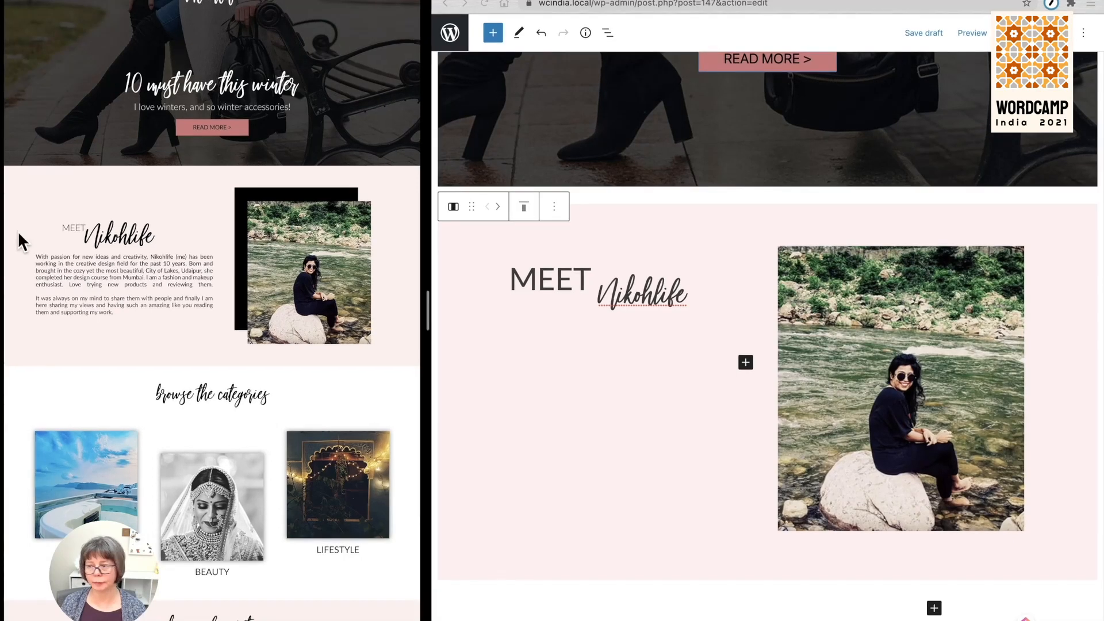
left_click(741, 362)
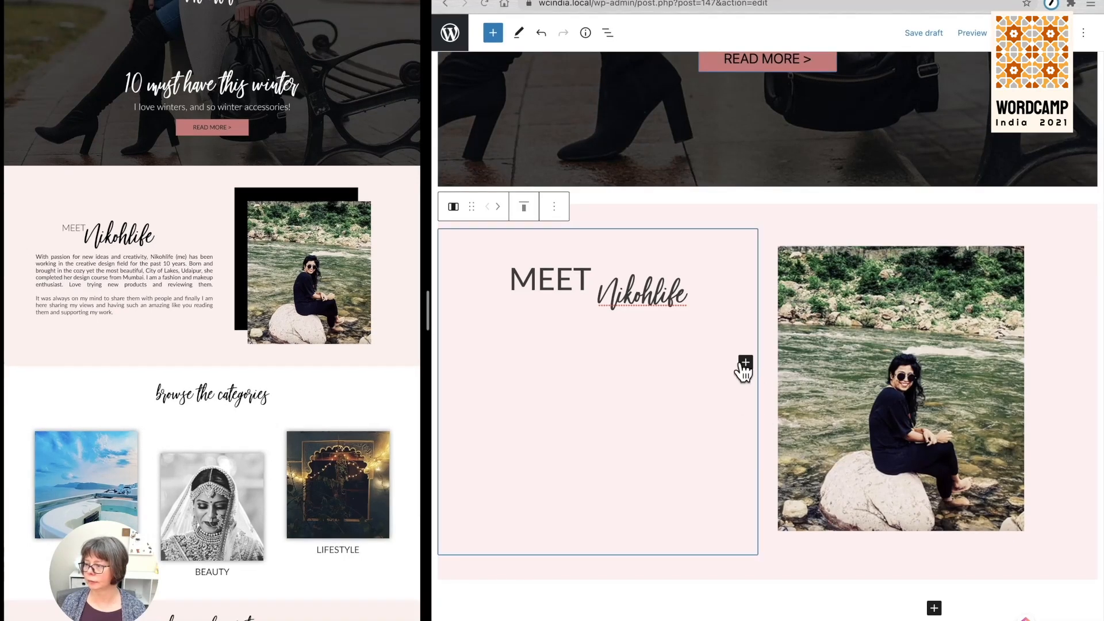
left_click(559, 365)
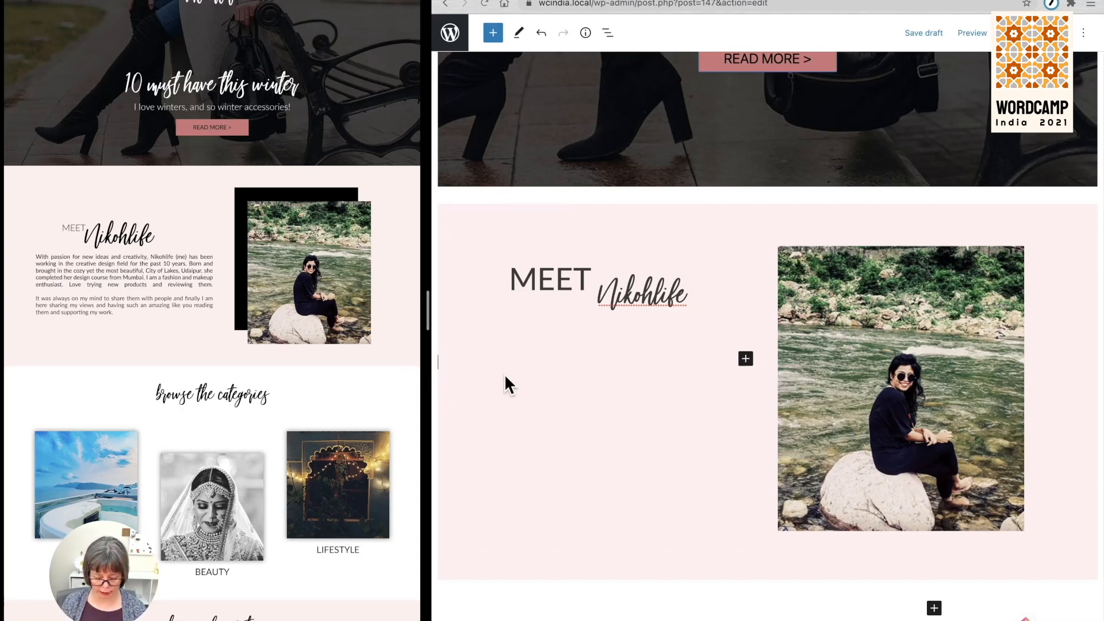
type("With passion for new ideas and creativity, Nikohlife (me) has been working in the creative design field for the past 10 years. Born and brought up in the cozy yet the most beautiful , City of Lakes, Udaipur, she completed her design course from Mumbai. I am a fashion and makeup enthusiast. Love trying new products and reviewing them.  It was always on my mind to share them with people and finally I am here sharing my views and having such an amazing like you reading them and supporting my work.")
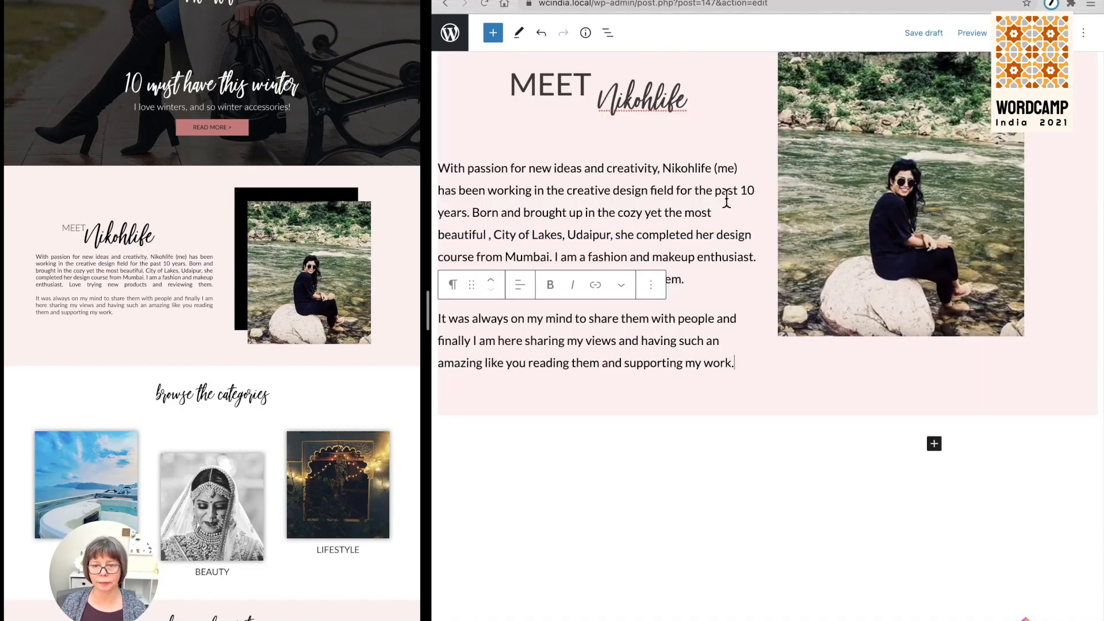
Show the block settings sidebar with the first introductory paragraph selected.
left_click(697, 195)
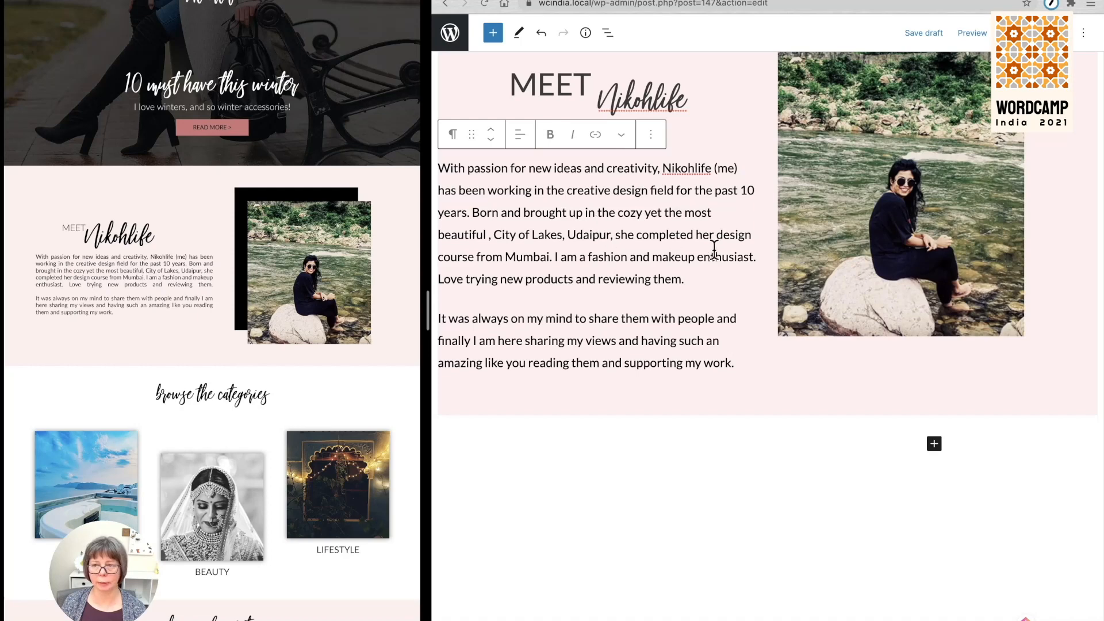
left_click(1069, 33)
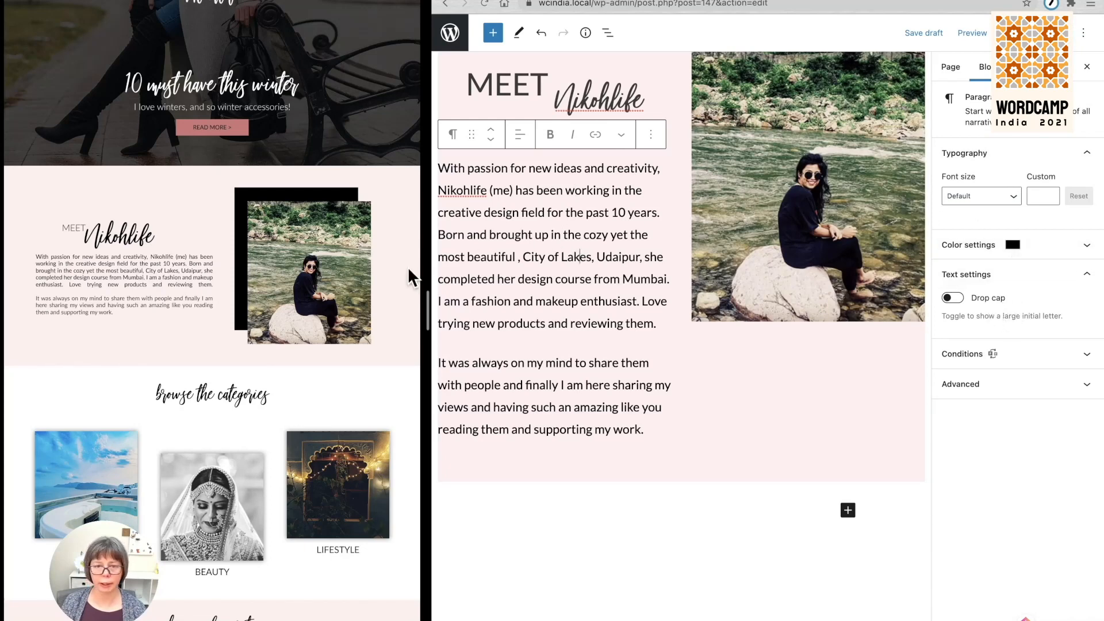
scroll(685, 297, "up", 5)
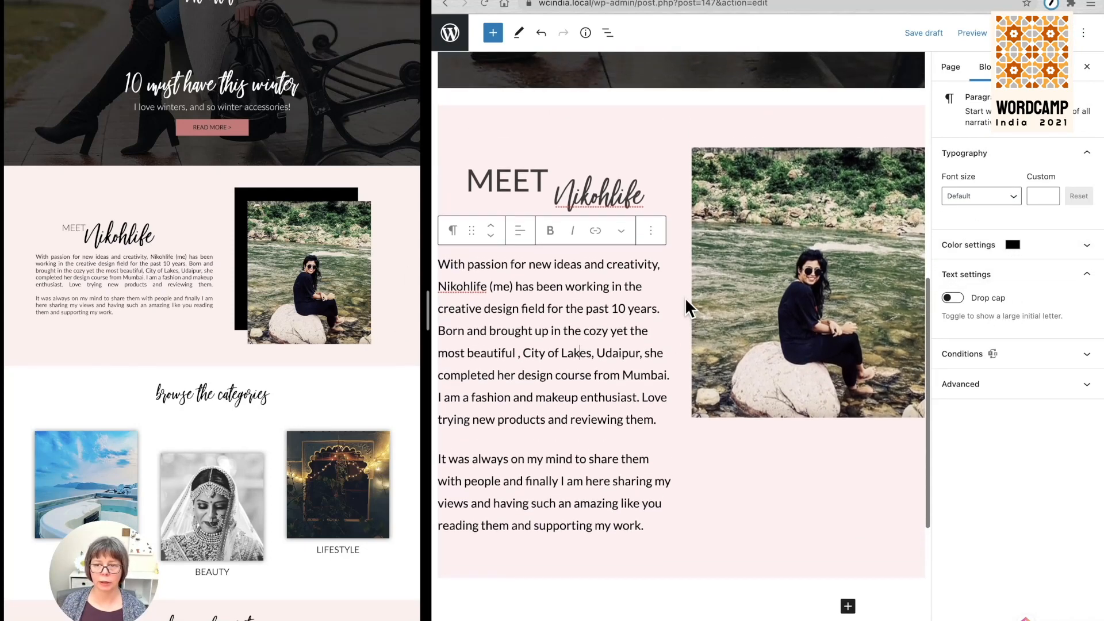
scroll(685, 298, "up", 1)
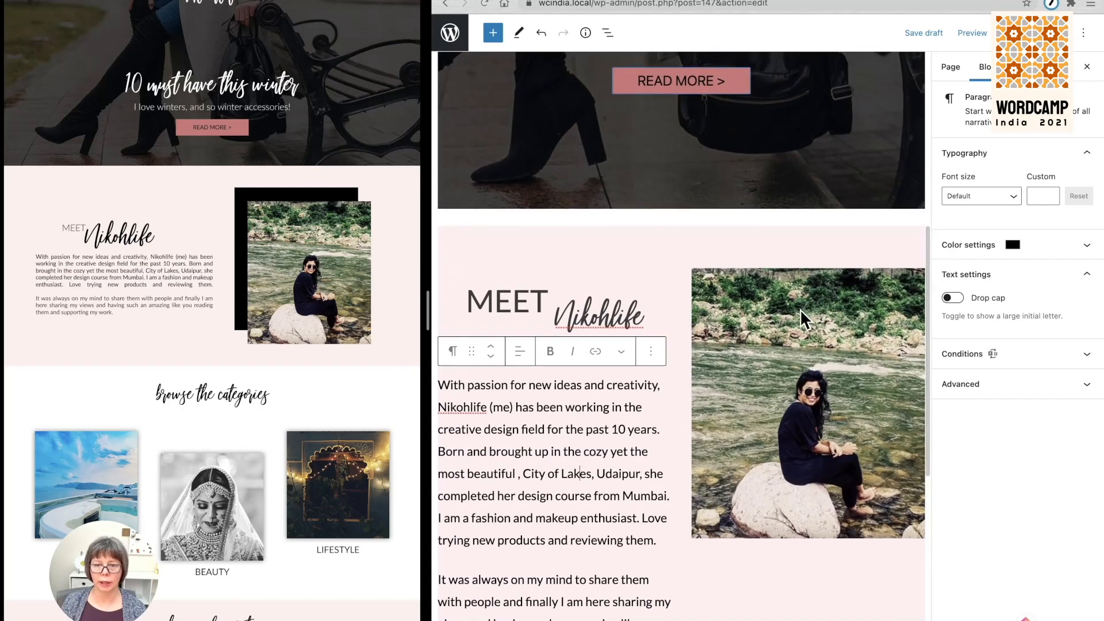
Give the photo of the woman on the rock the additional CSS class "frame".
mouse_move(224, 1)
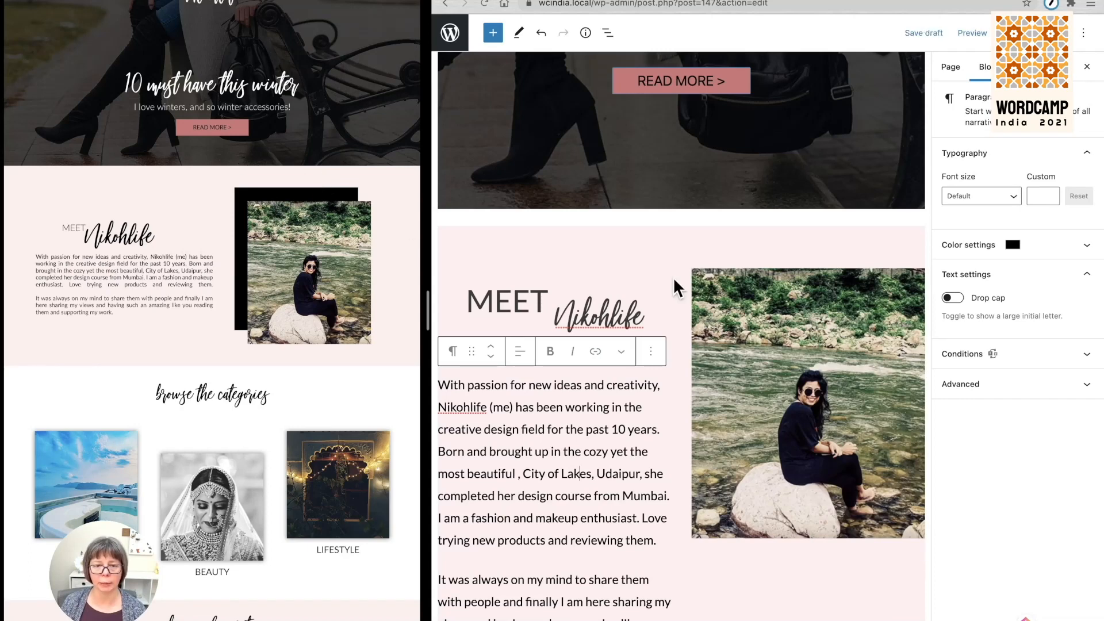
left_click(778, 337)
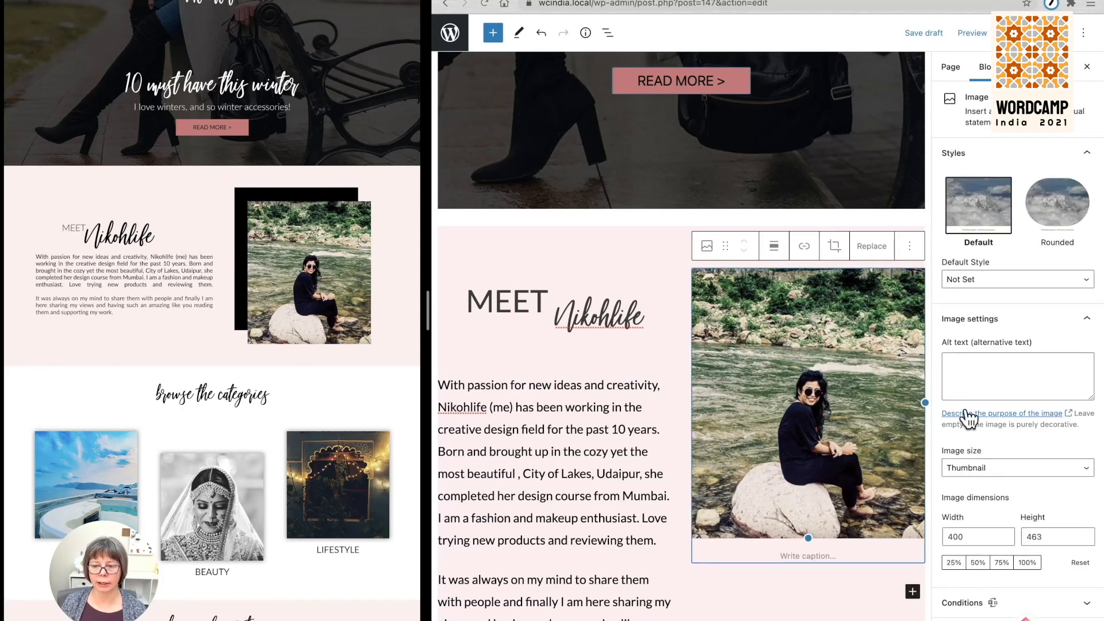
scroll(1006, 345, "down", 1)
scroll(1006, 345, "down", 2)
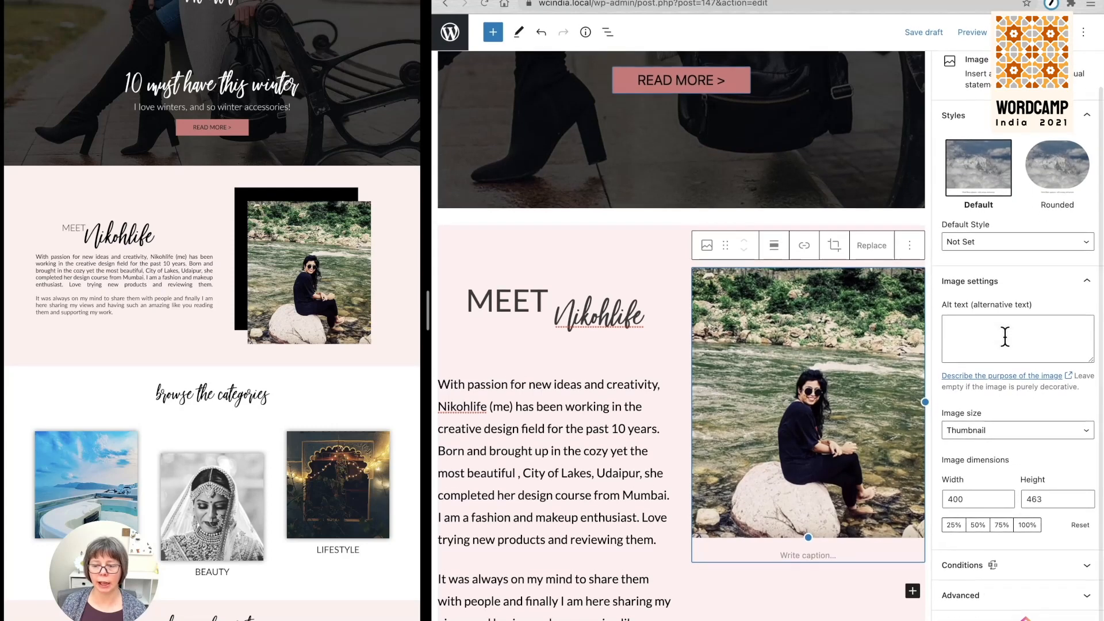
left_click(984, 595)
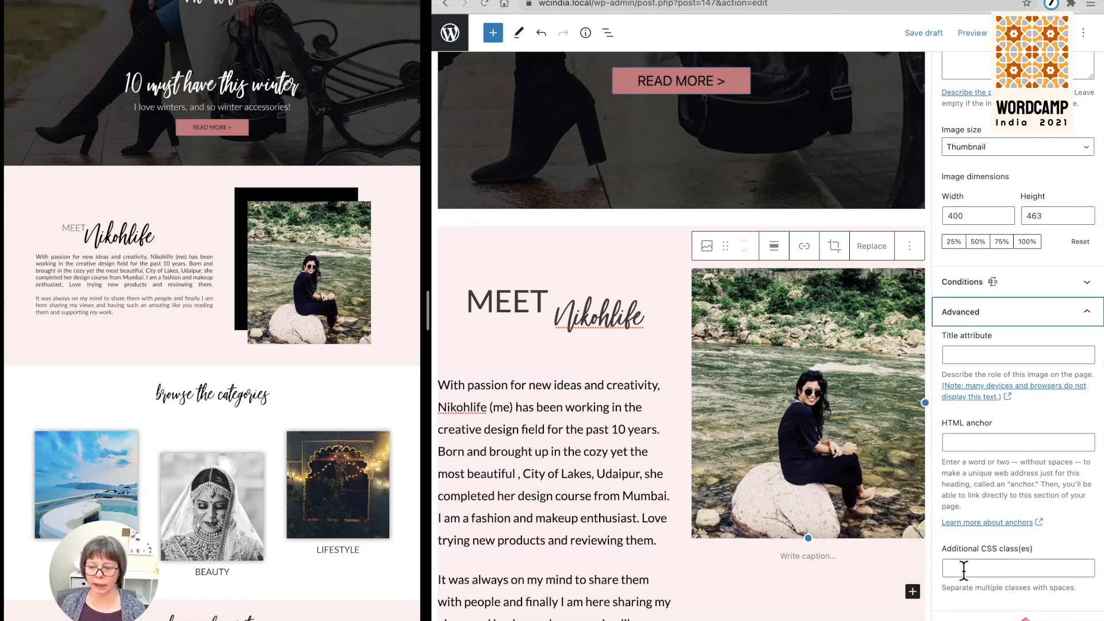
left_click(963, 569)
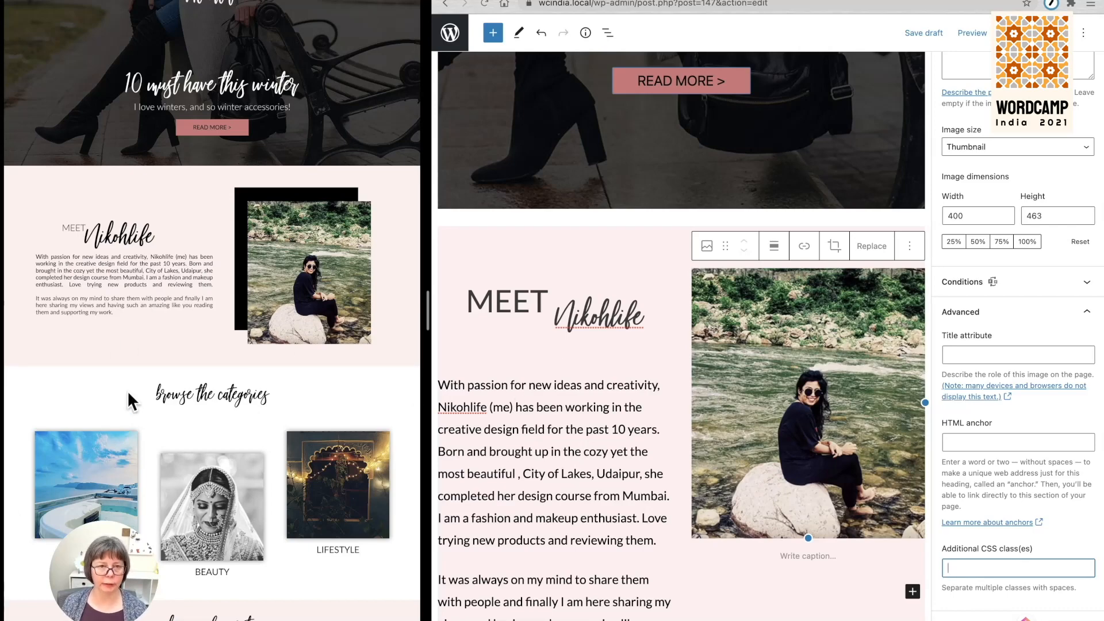
mouse_move(77, 1)
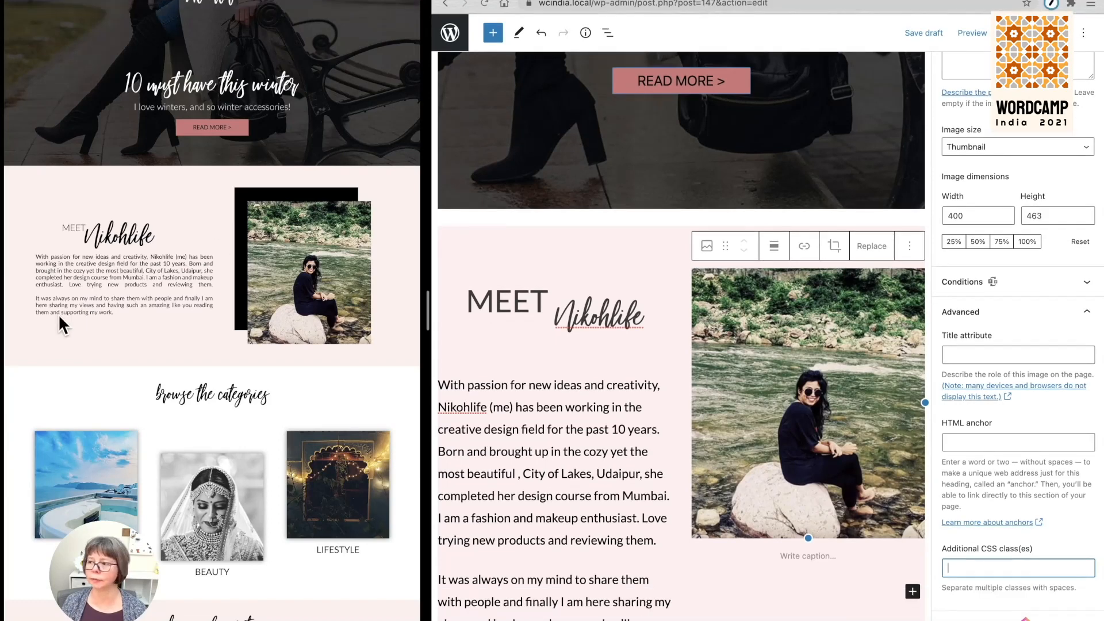
key("super+Tab")
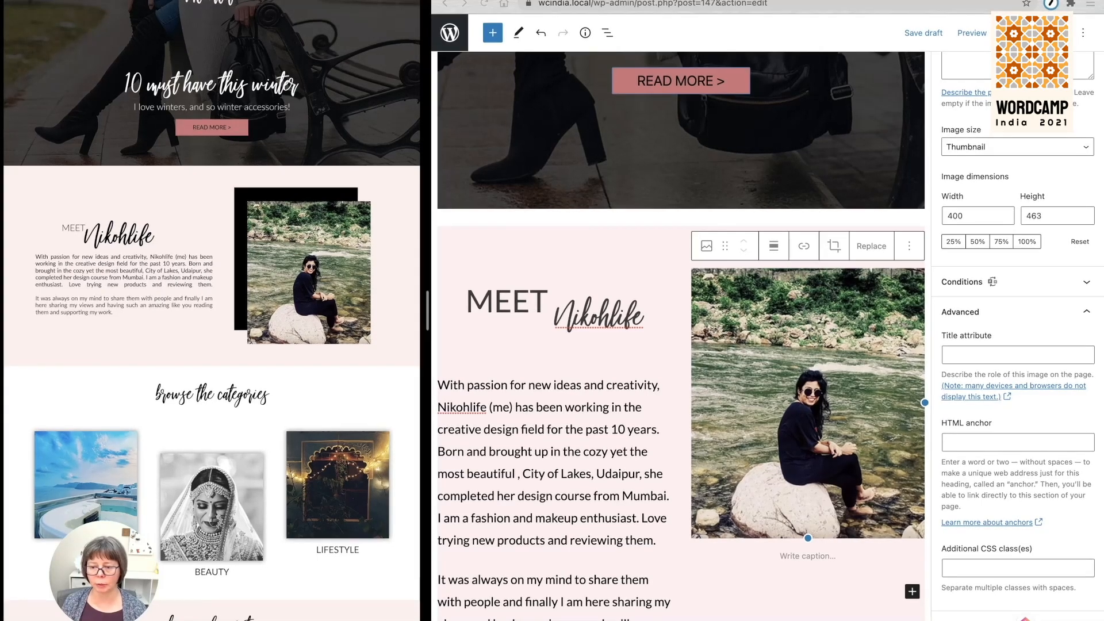
left_click(1003, 569)
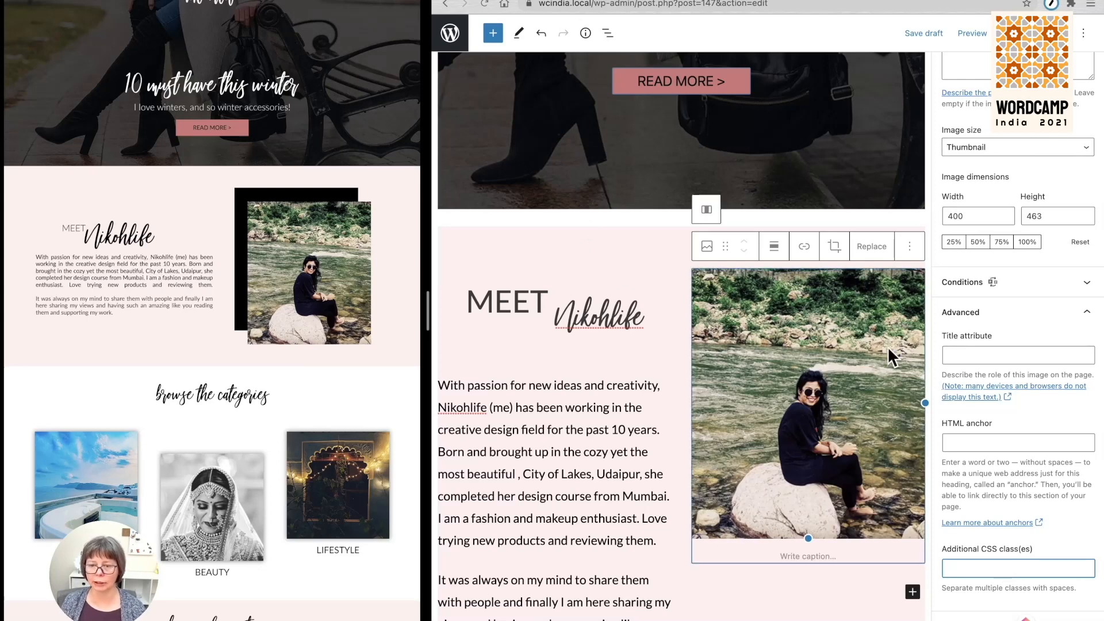
type("frame")
key("Tab")
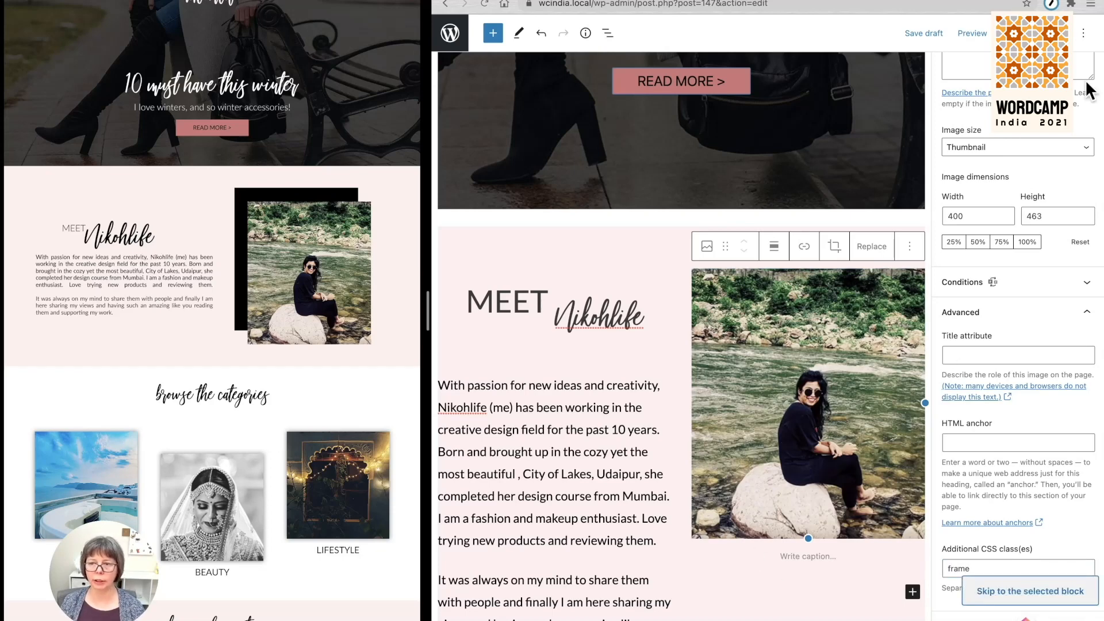
Save the draft, reload the page preview and examine the photo frame and heading text in the pink section.
left_click(922, 35)
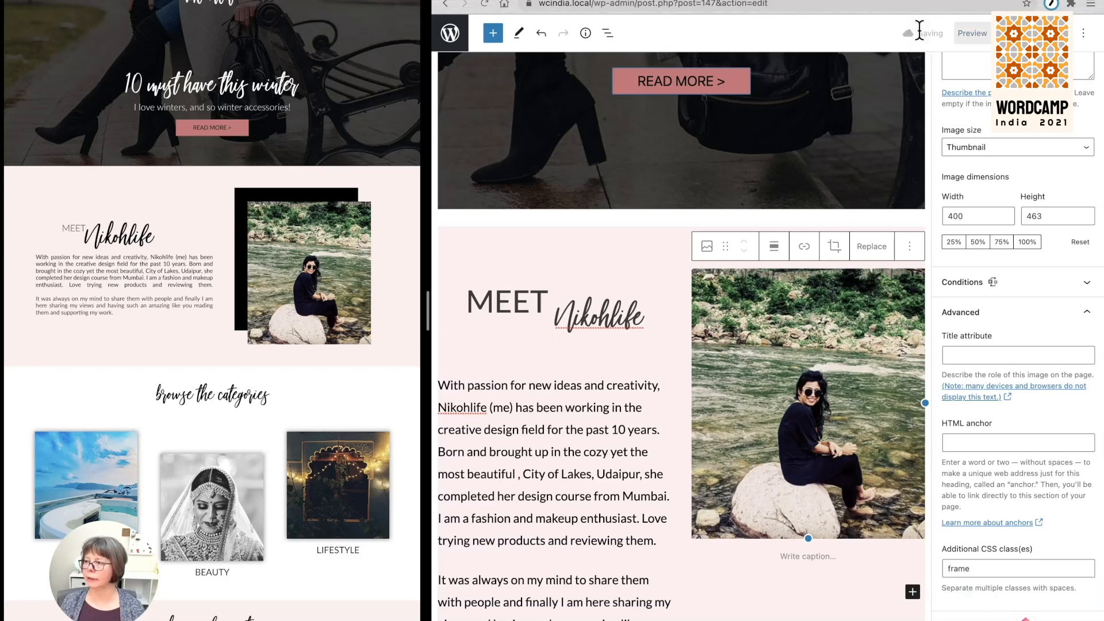
left_click(588, 1)
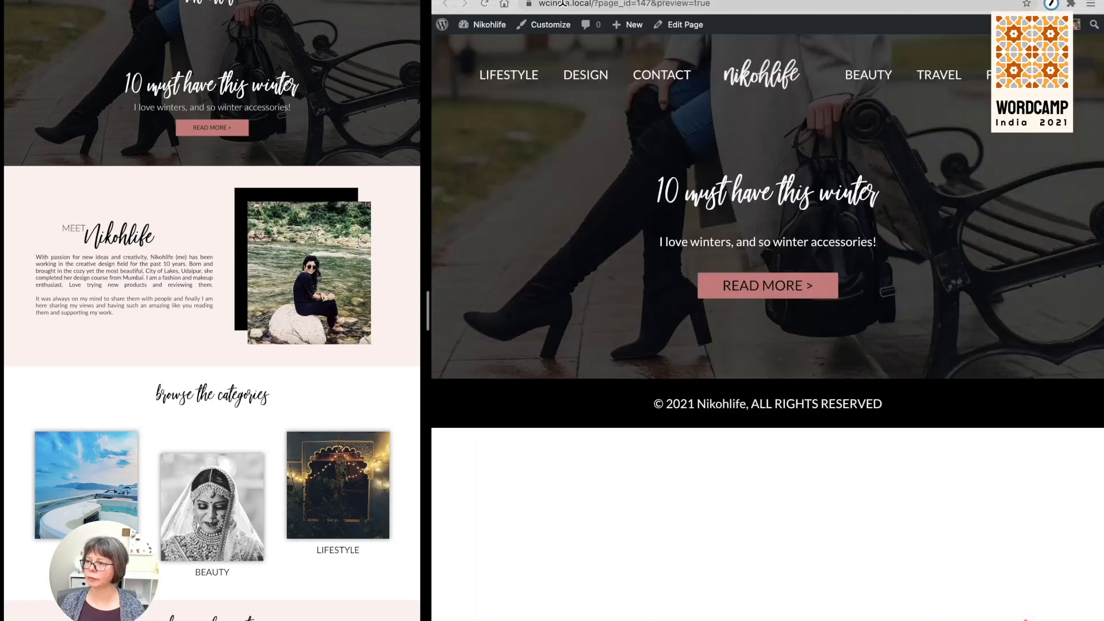
left_click(485, 3)
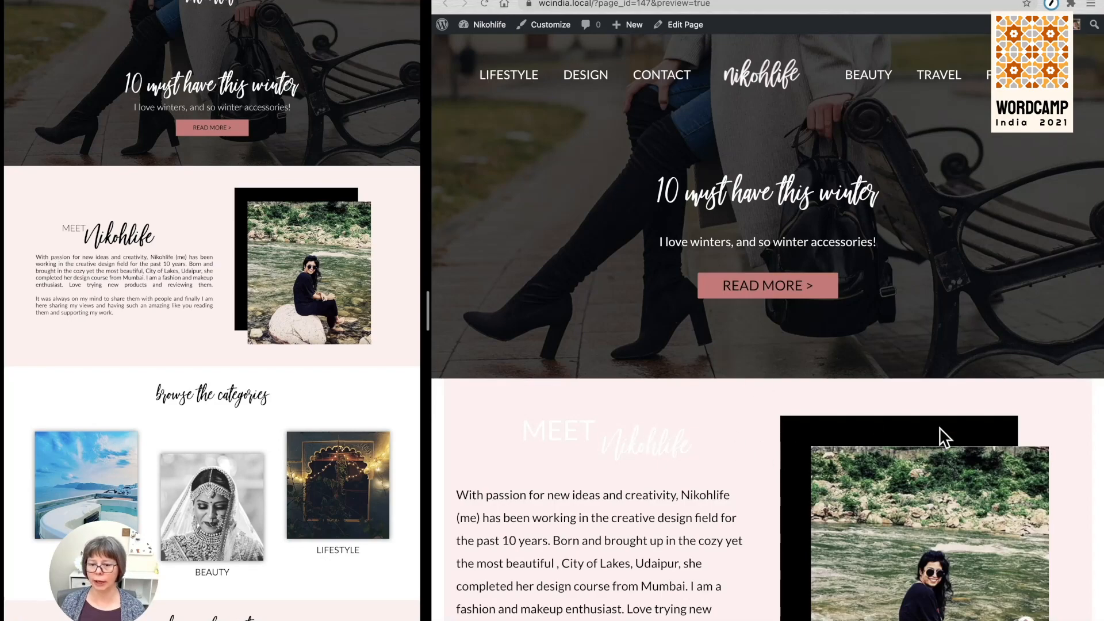
scroll(817, 505, "down", 3)
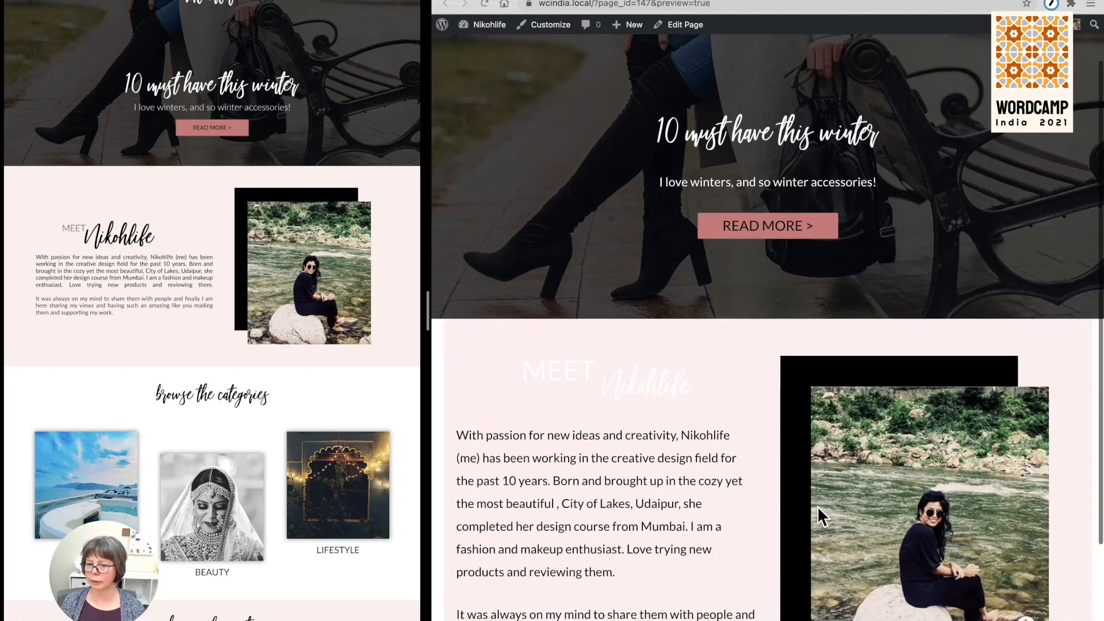
scroll(817, 505, "up", 1)
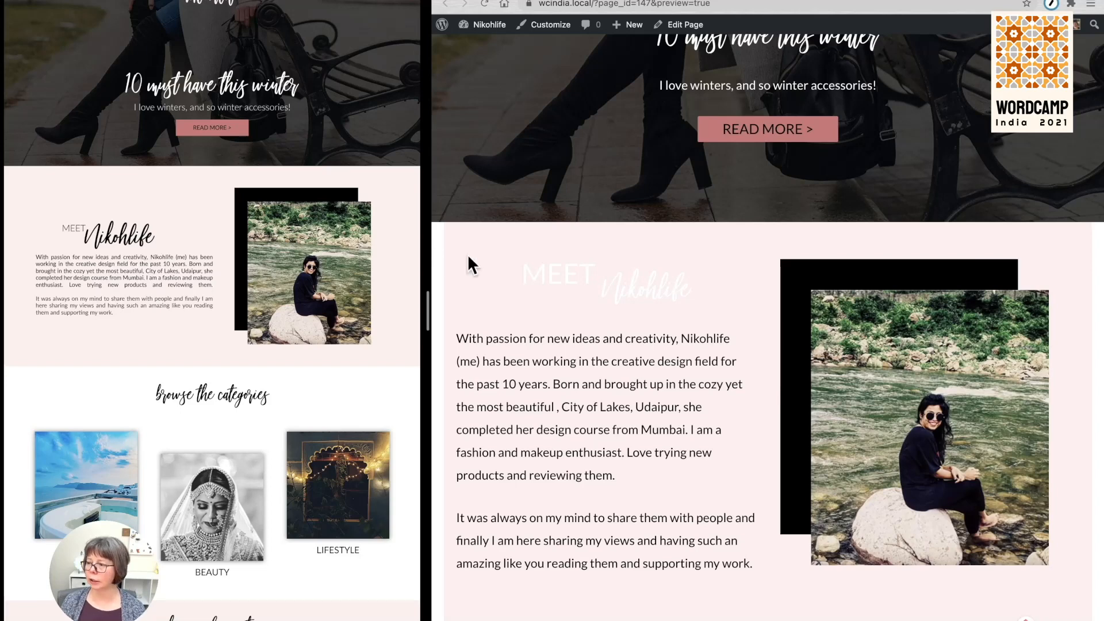
scroll(737, 290, "up", 3)
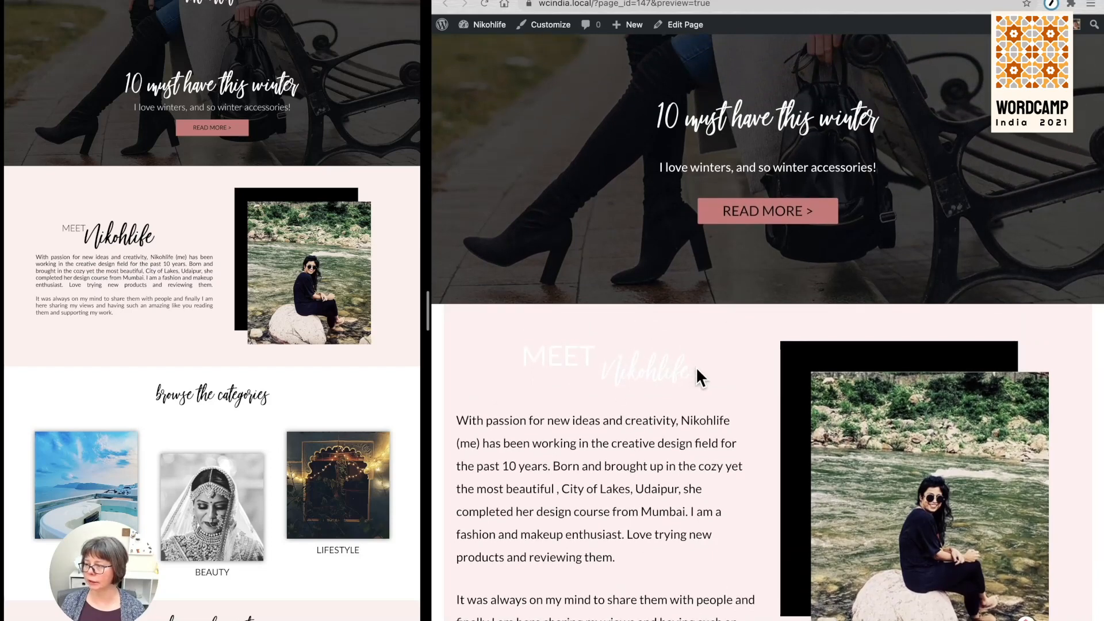
left_click_drag(694, 368, 491, 357)
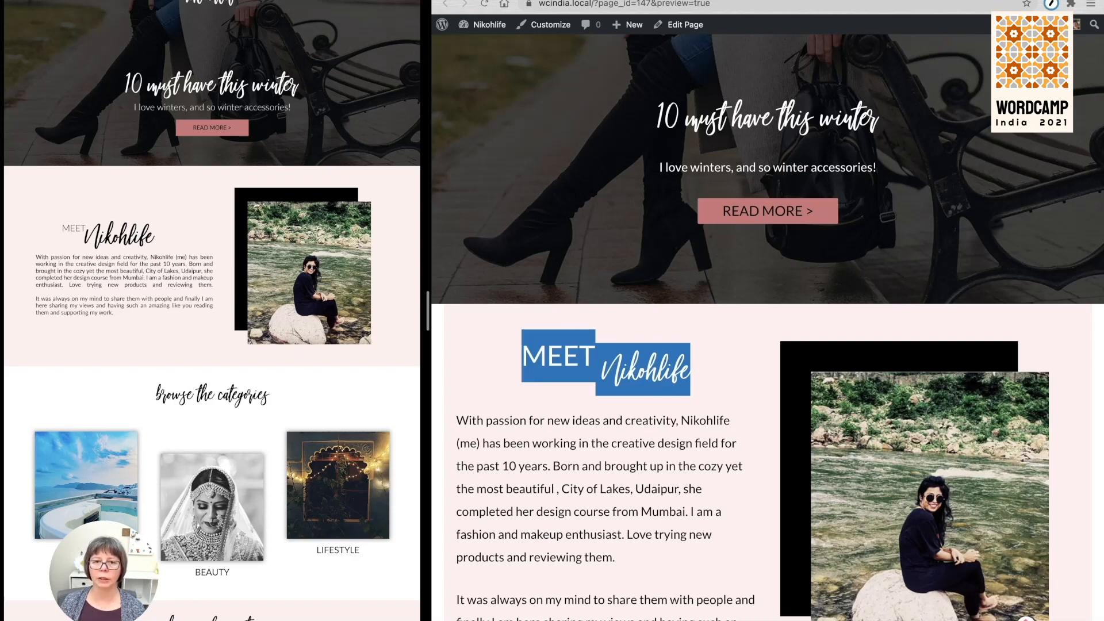
Return to the page editor and set the MEET Nikohlife heading's text color to black.
left_click(492, 0)
triple_click(573, 309)
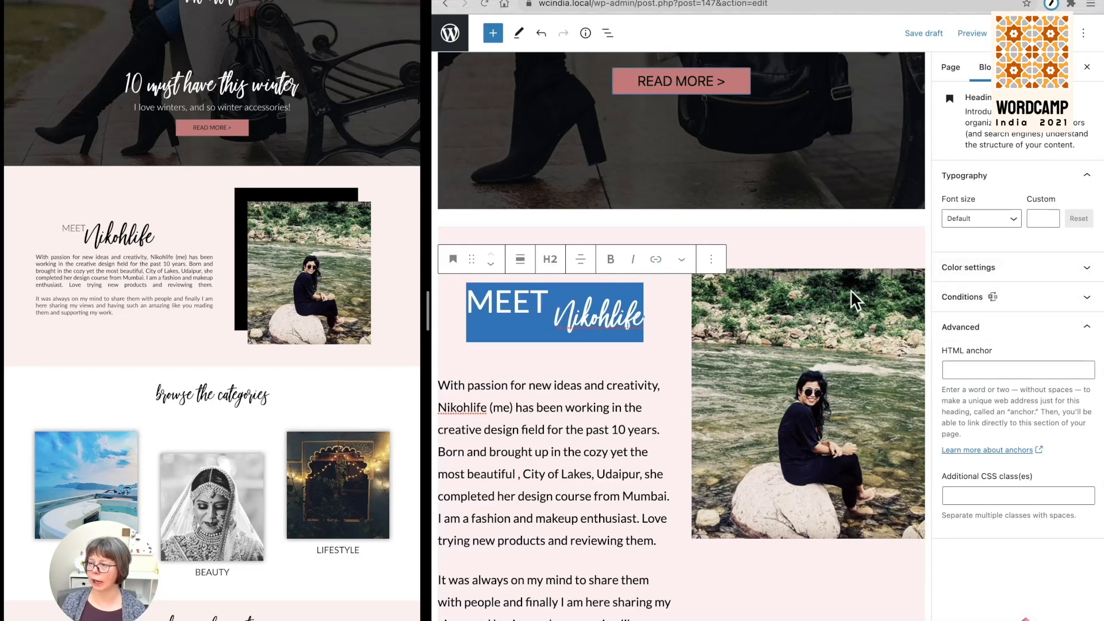
left_click(1015, 269)
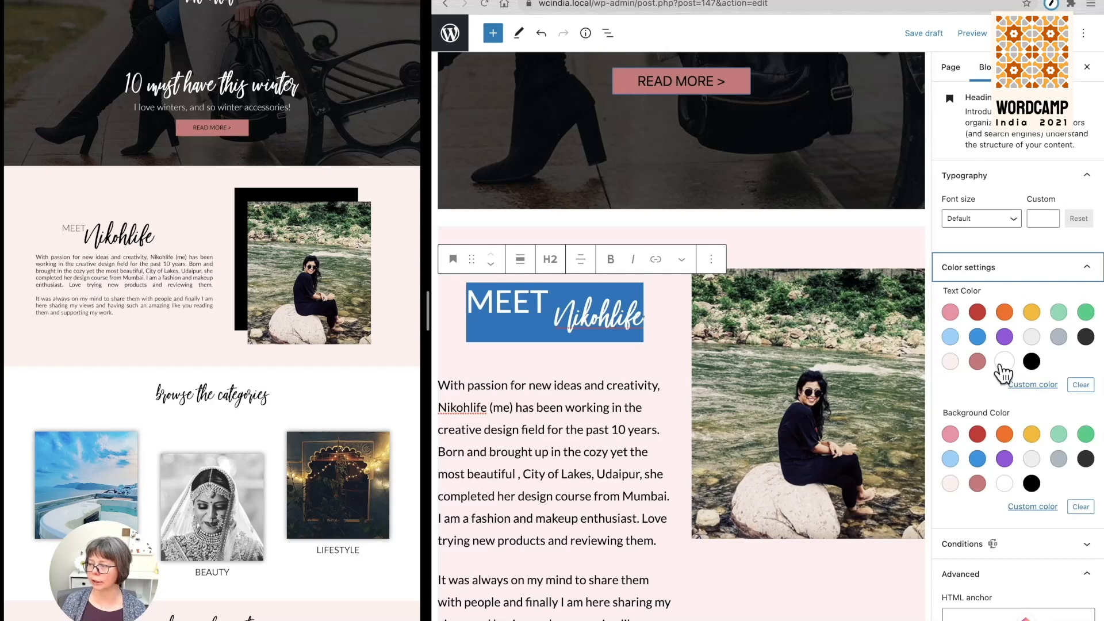
left_click(1032, 362)
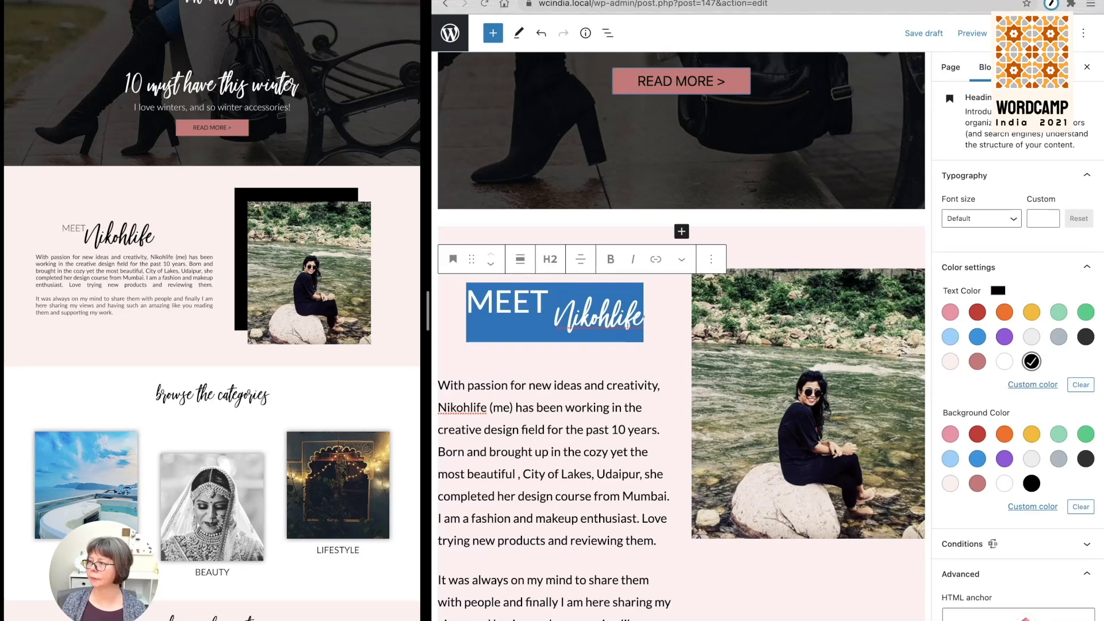
Save the draft, reload the page preview and examine the MEET Nikohlife section with its heading and framed photo.
left_click(923, 33)
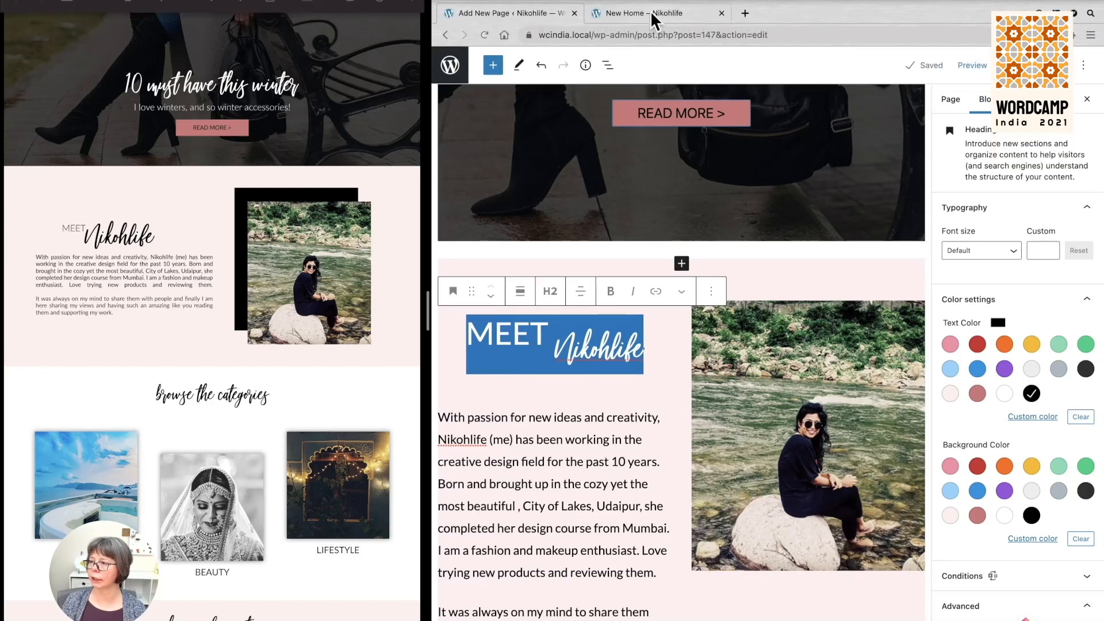
left_click(652, 14)
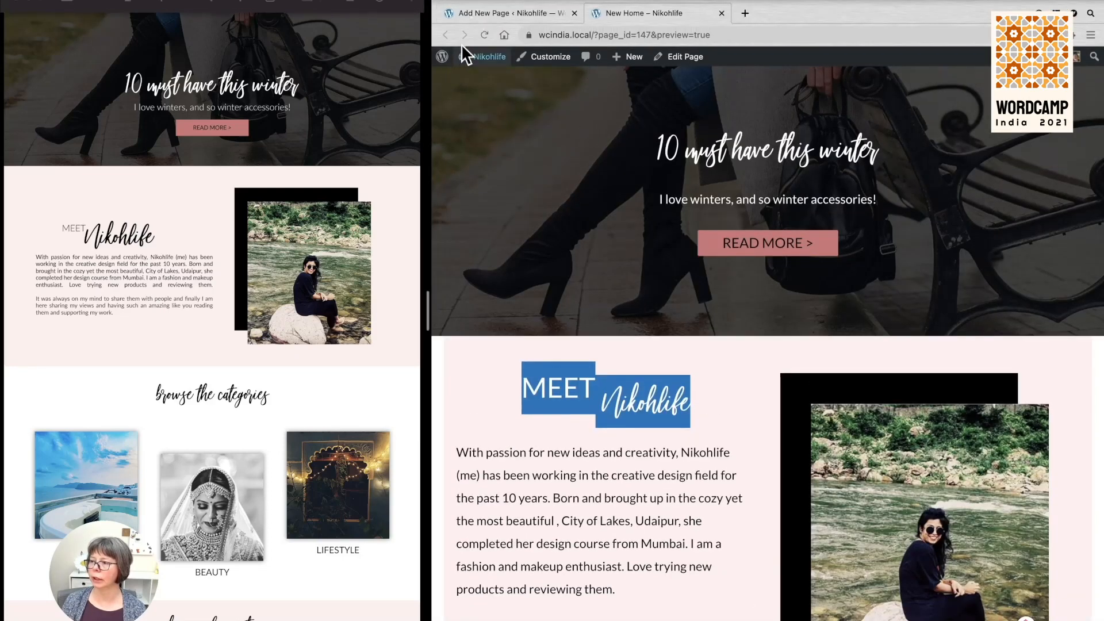
left_click(484, 34)
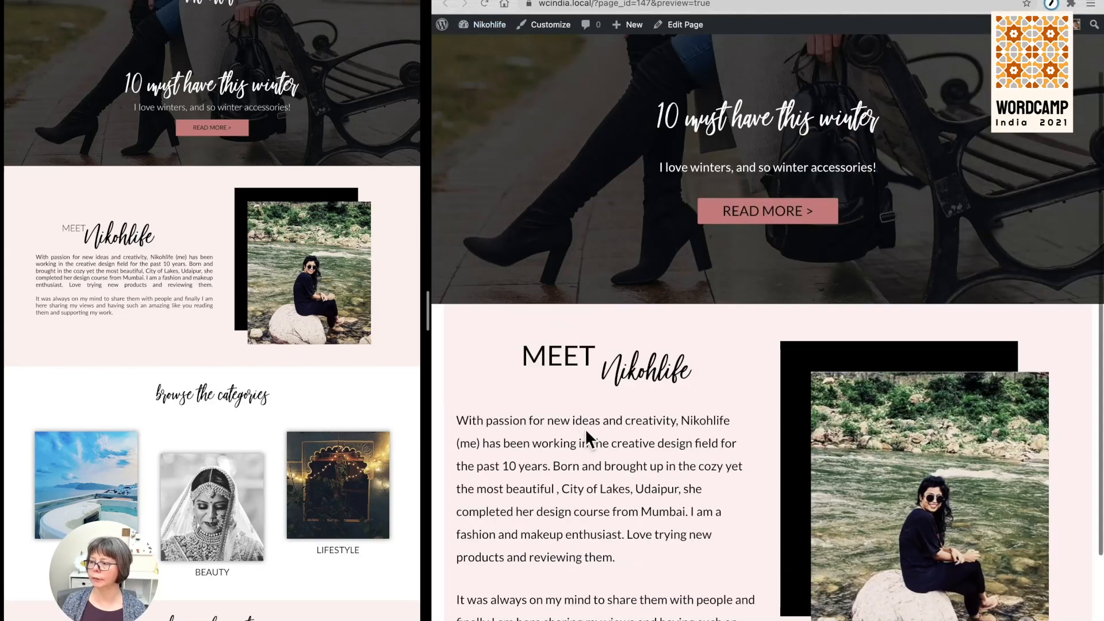
scroll(557, 421, "down", 3)
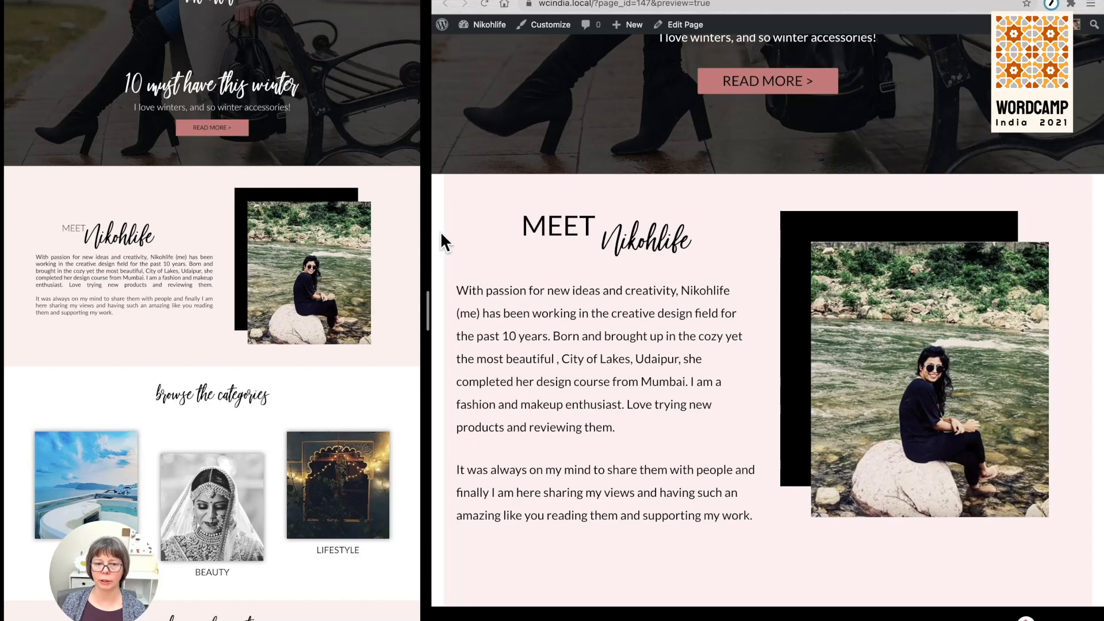
Return to the page editor, set the pink MEET Nikohlife cover section to full width, and save the draft.
left_click(518, 0)
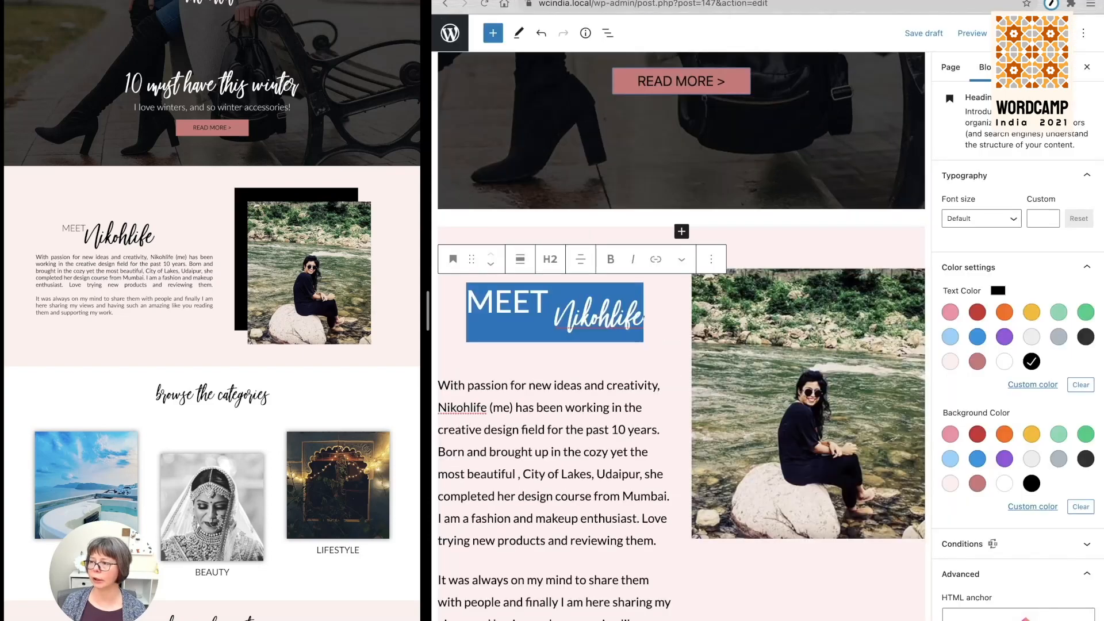
left_click(761, 232)
left_click(640, 231)
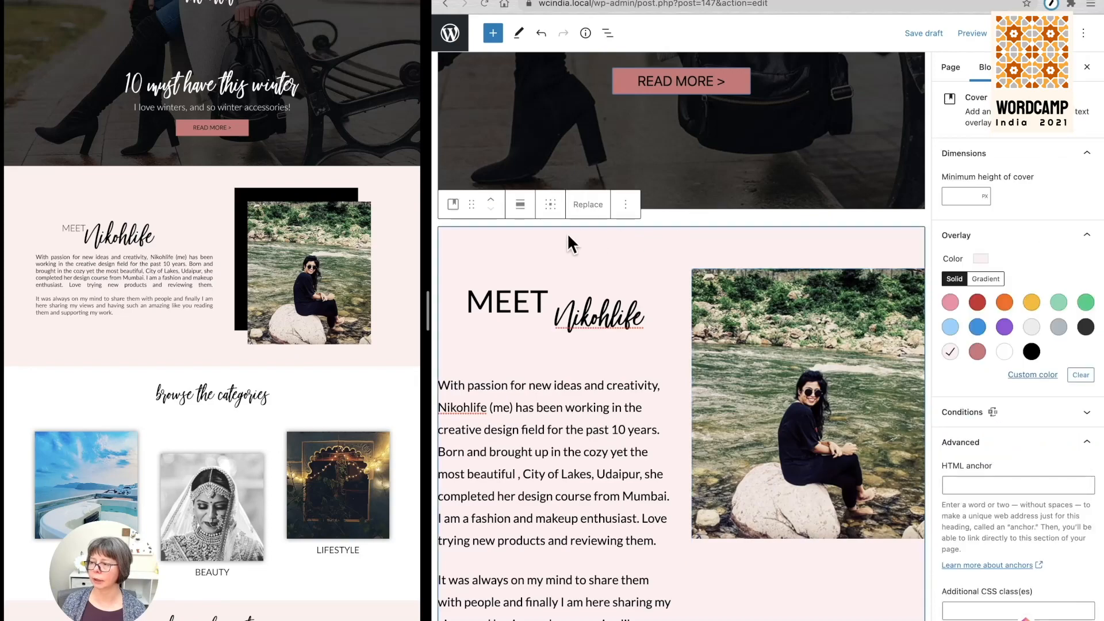
left_click(521, 208)
left_click(540, 334)
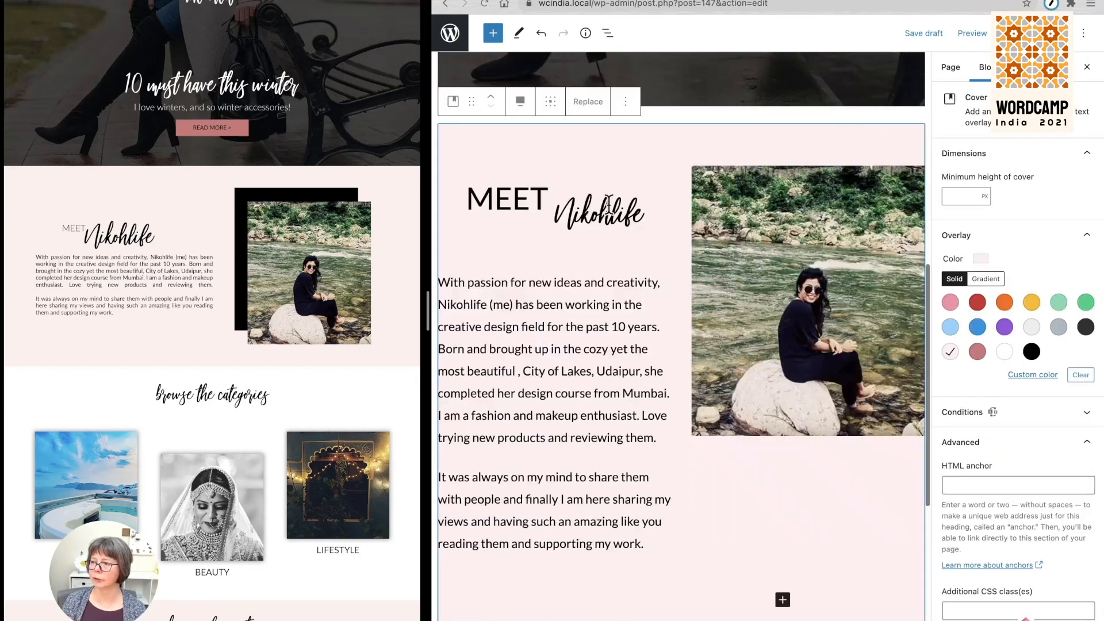
left_click(923, 32)
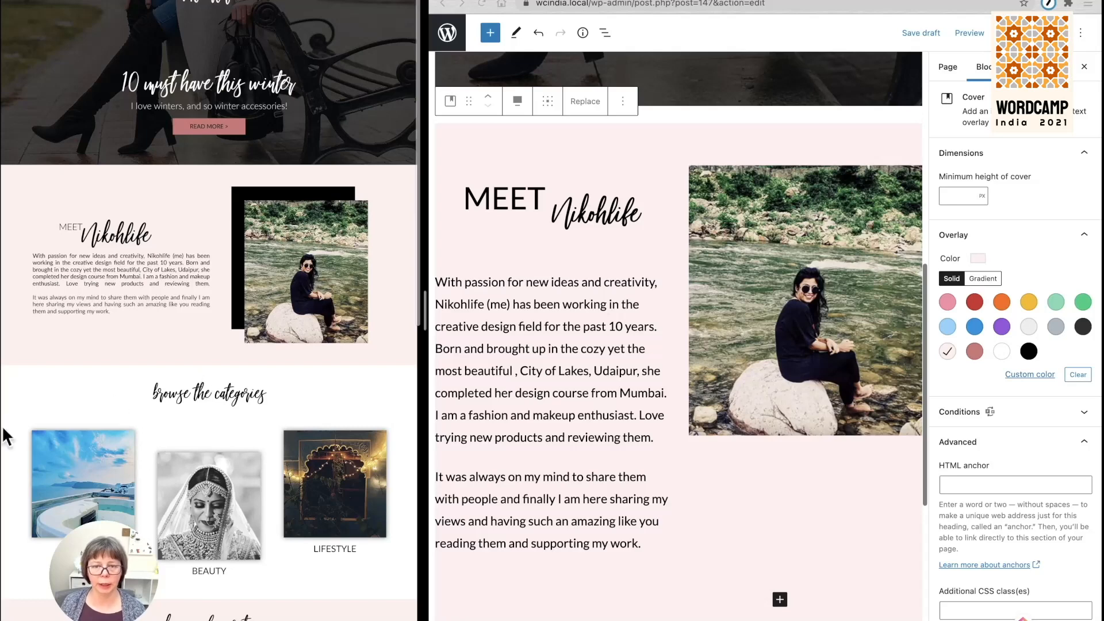
Insert a Group block below the pink MEET Nikohlife section to hold the categories section.
scroll(260, 415, "down", 5)
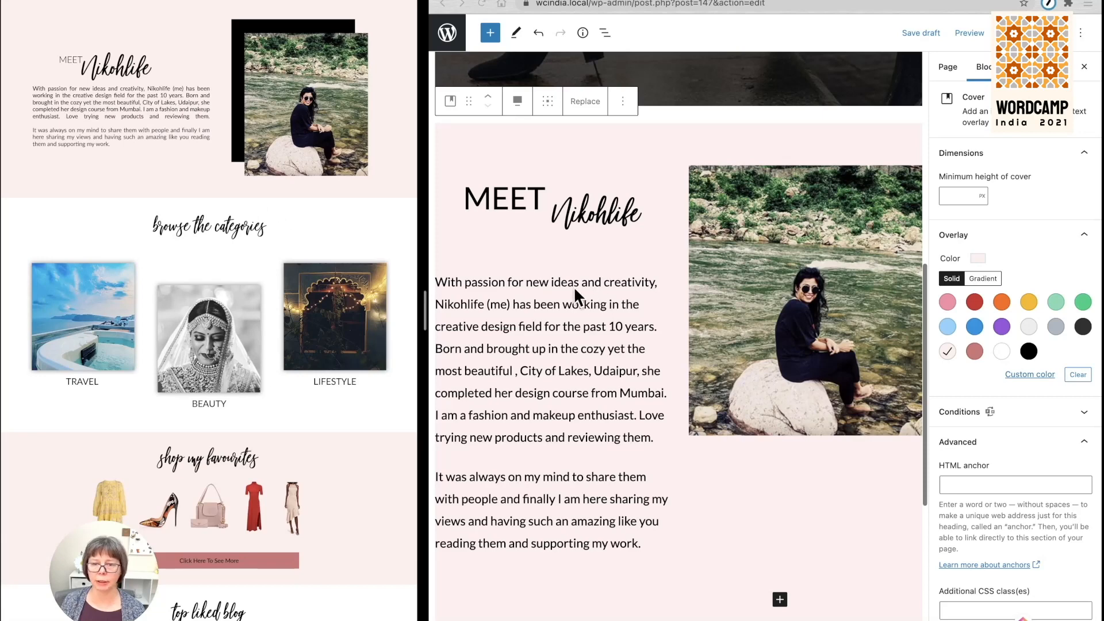
scroll(605, 386, "down", 5)
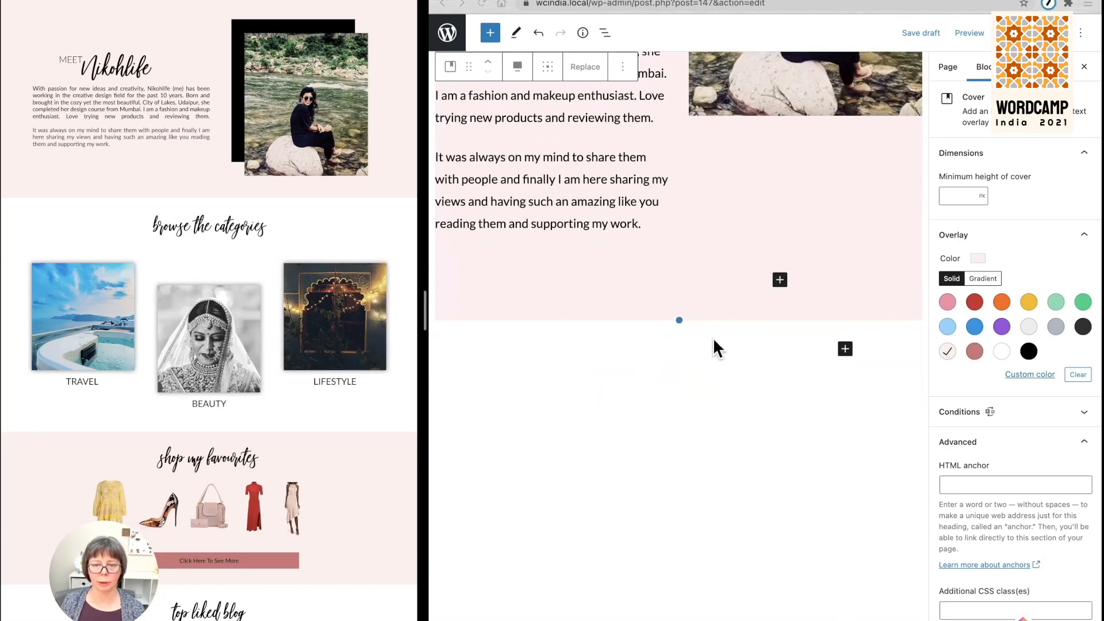
left_click(845, 349)
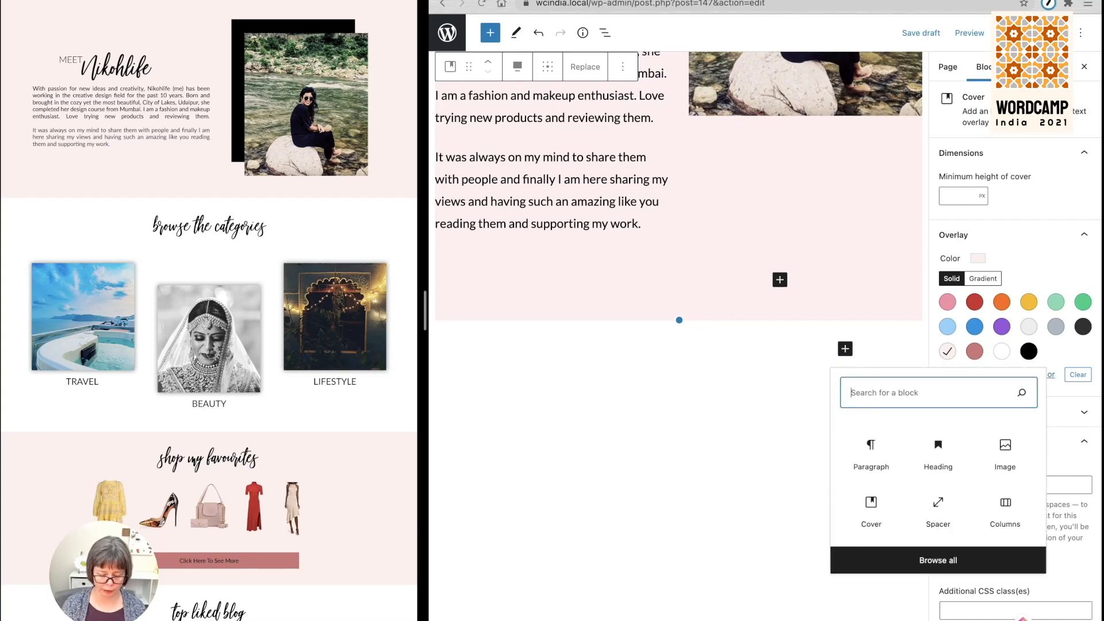
type("group")
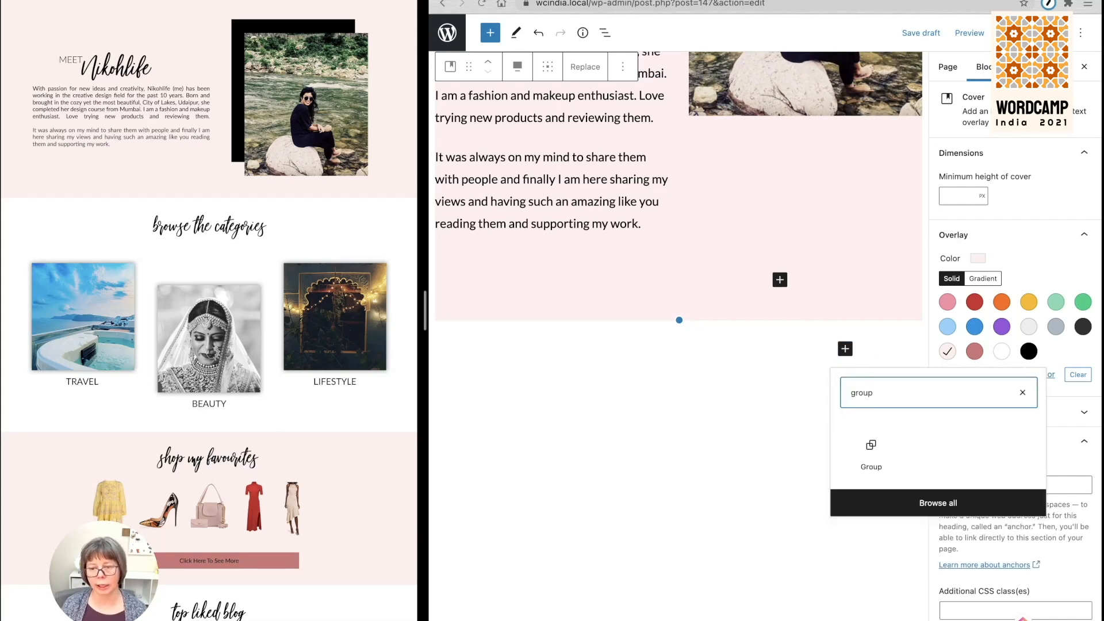
left_click(871, 448)
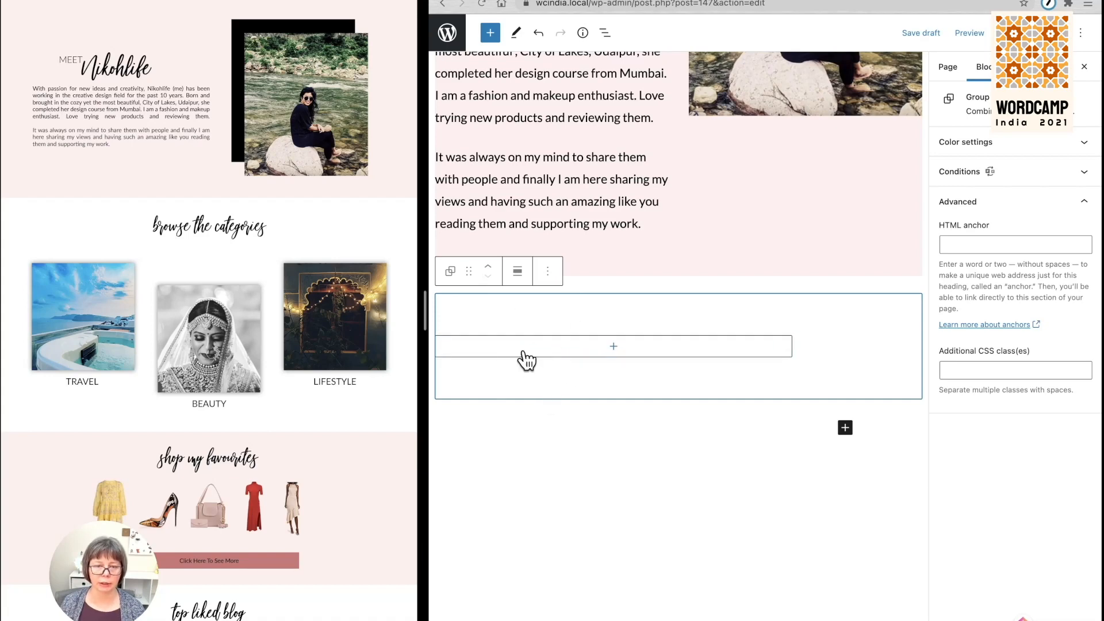
Add the heading "browse the categories" inside the new group and center its text.
left_click(613, 348)
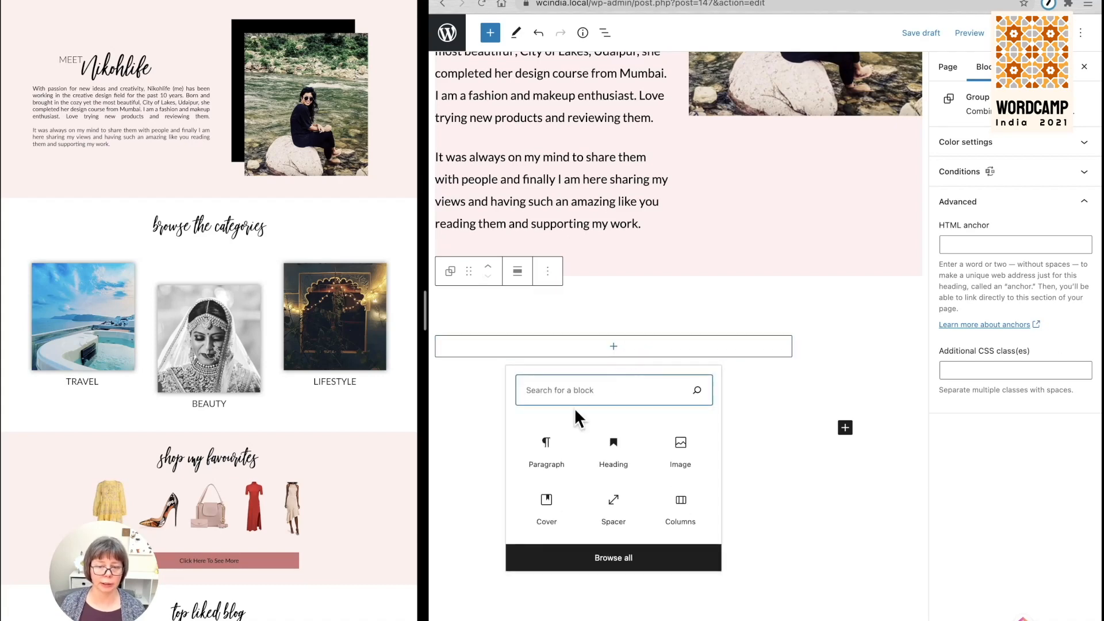
left_click(616, 449)
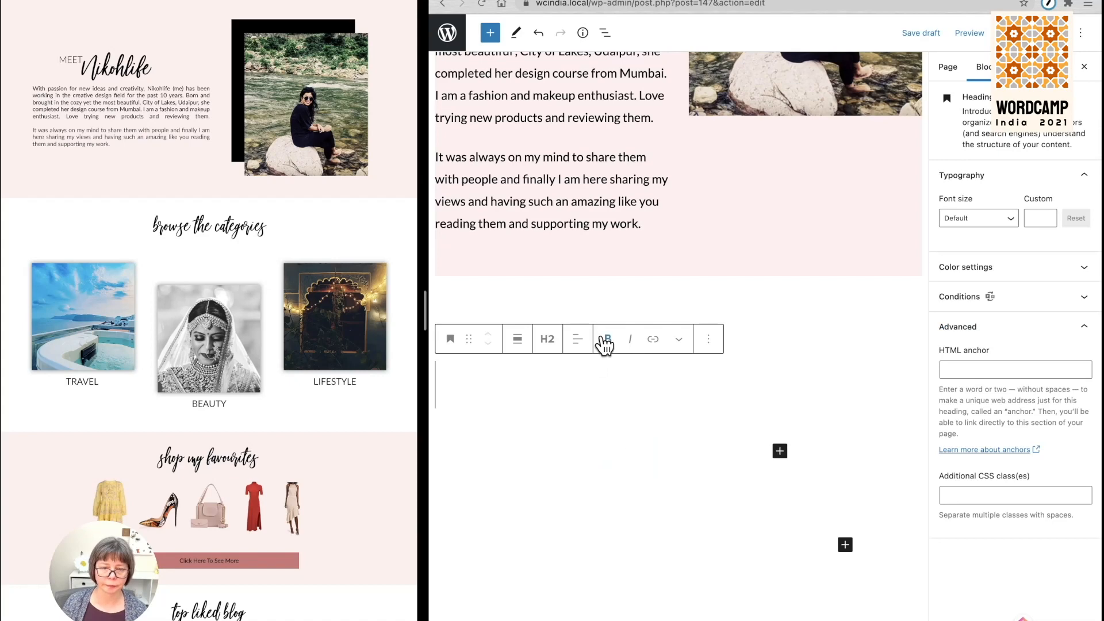
scroll(606, 345, "down", 2)
type("B")
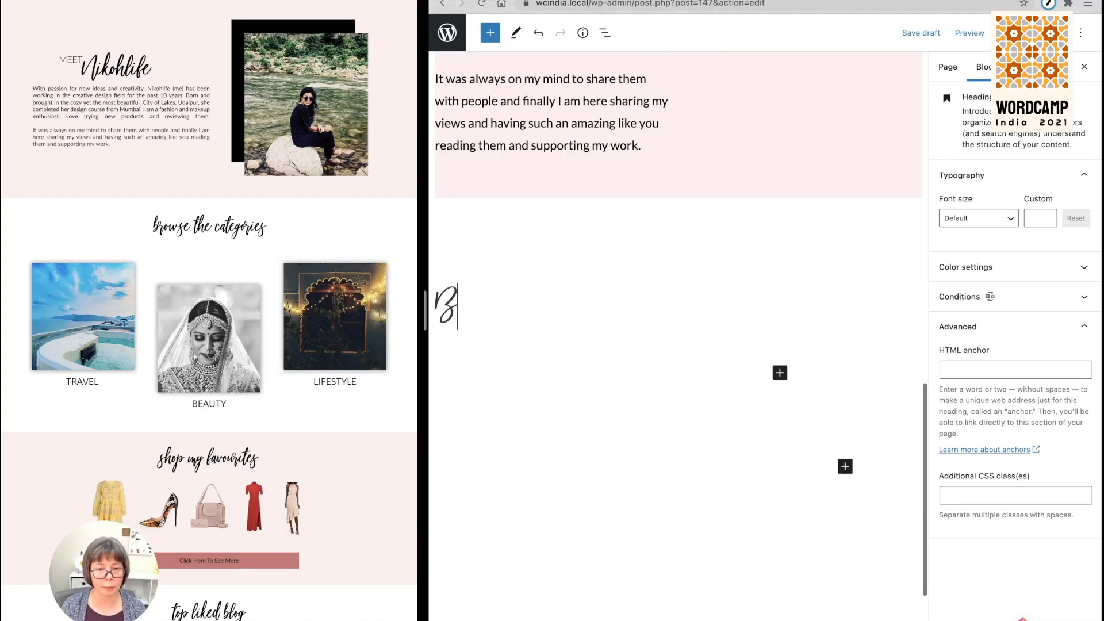
type("r")
key("BackSpace")
key("BackSpace")
type("browse the ca")
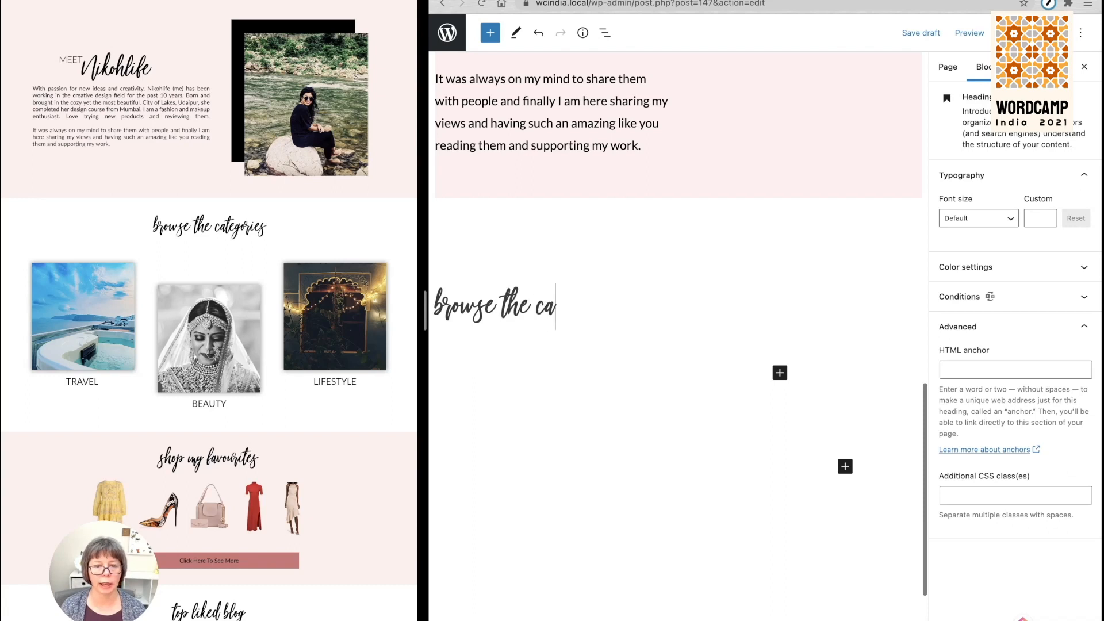
type("tegories")
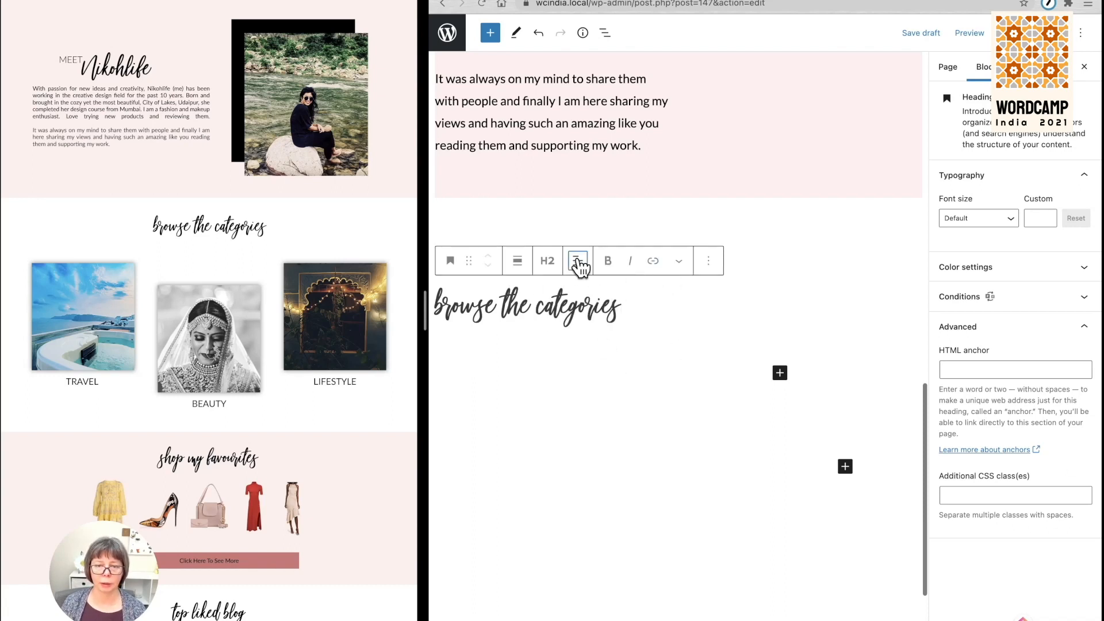
left_click(579, 262)
left_click(633, 325)
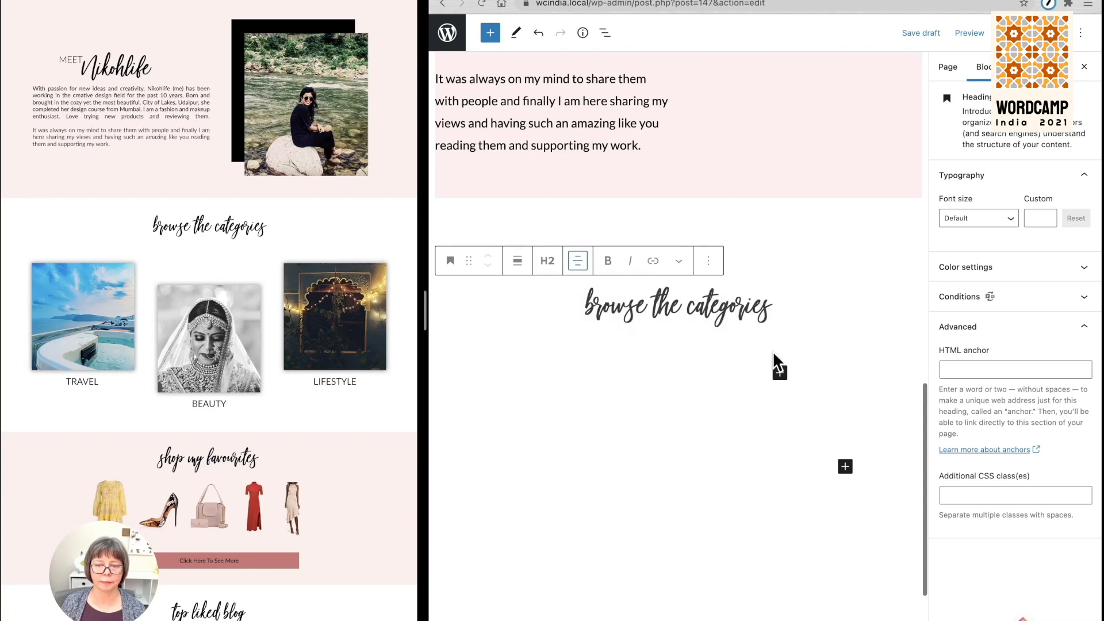
left_click(520, 318)
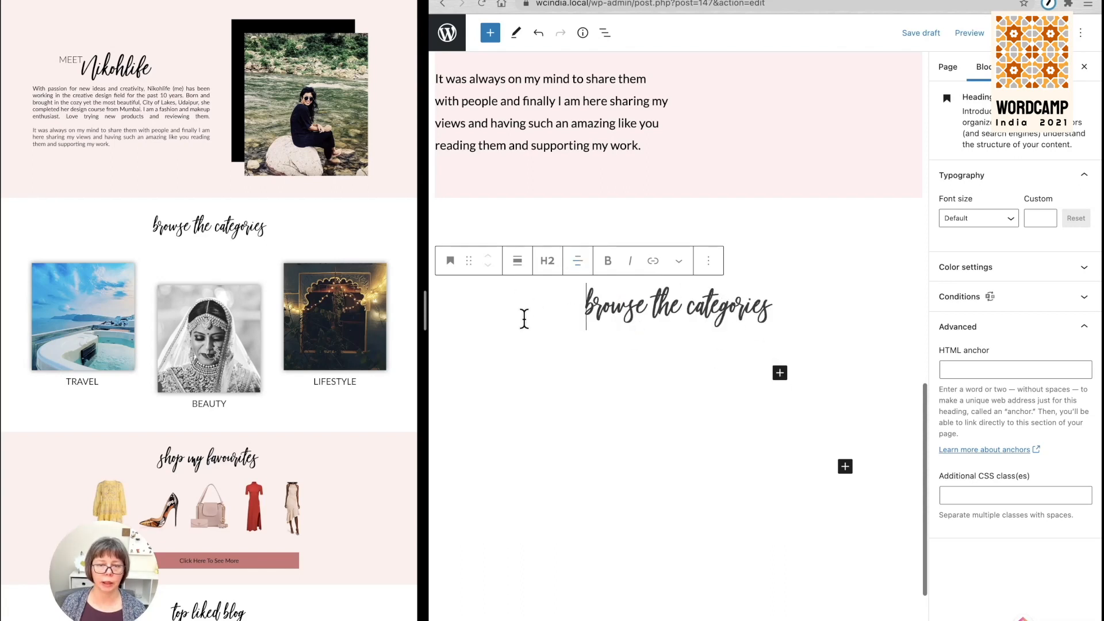
Insert a Columns block with the 33 / 33 / 33 layout under the "browse the categories" heading within the group.
left_click(822, 260)
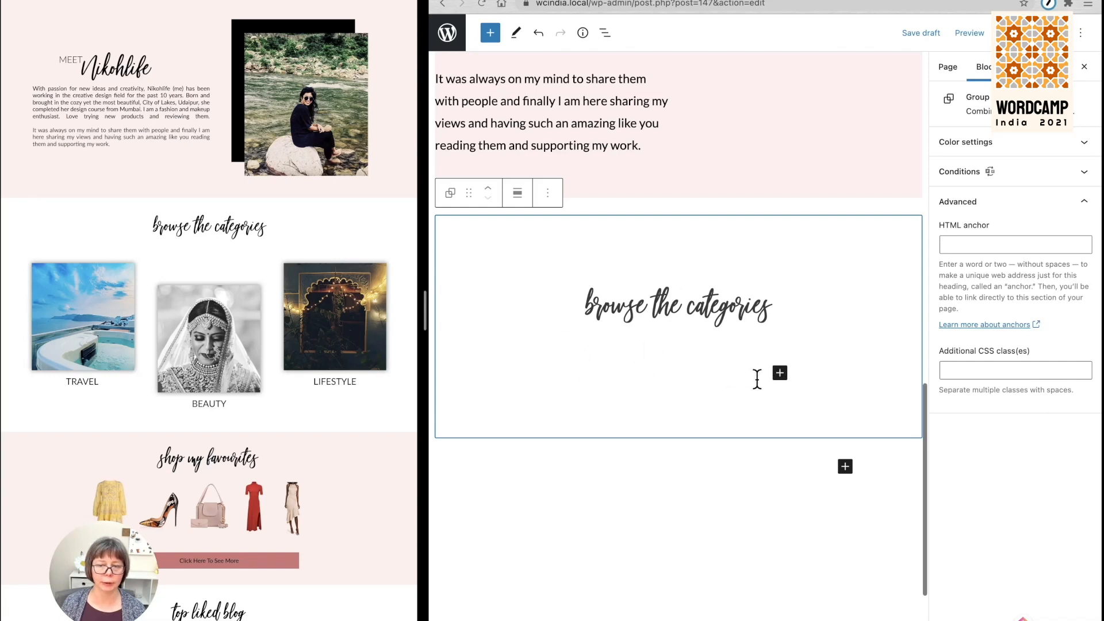
left_click(780, 374)
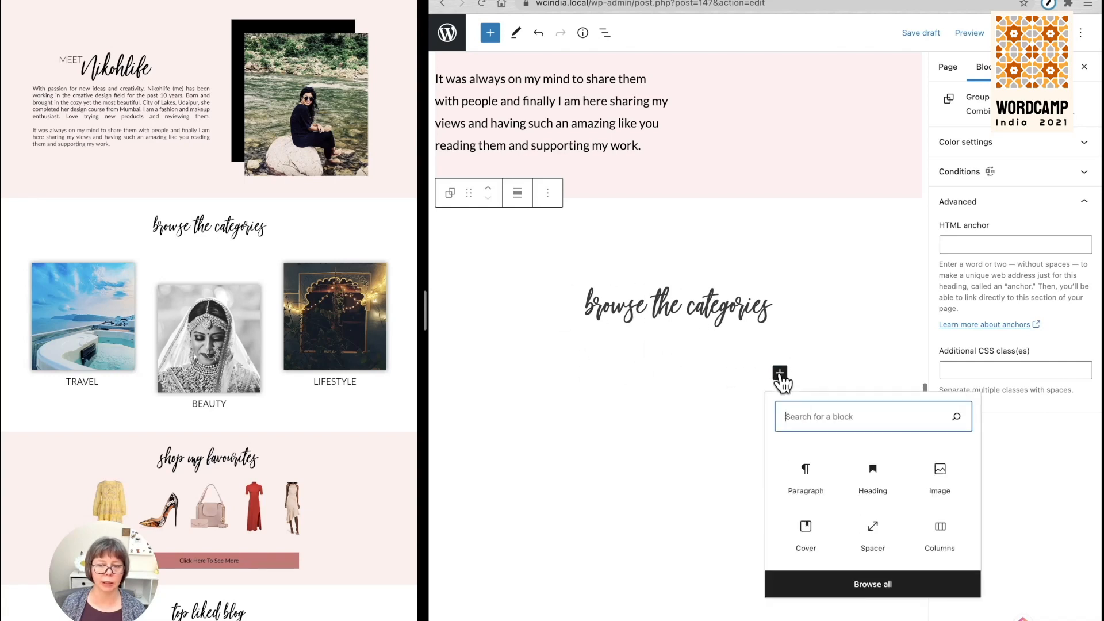
left_click(936, 536)
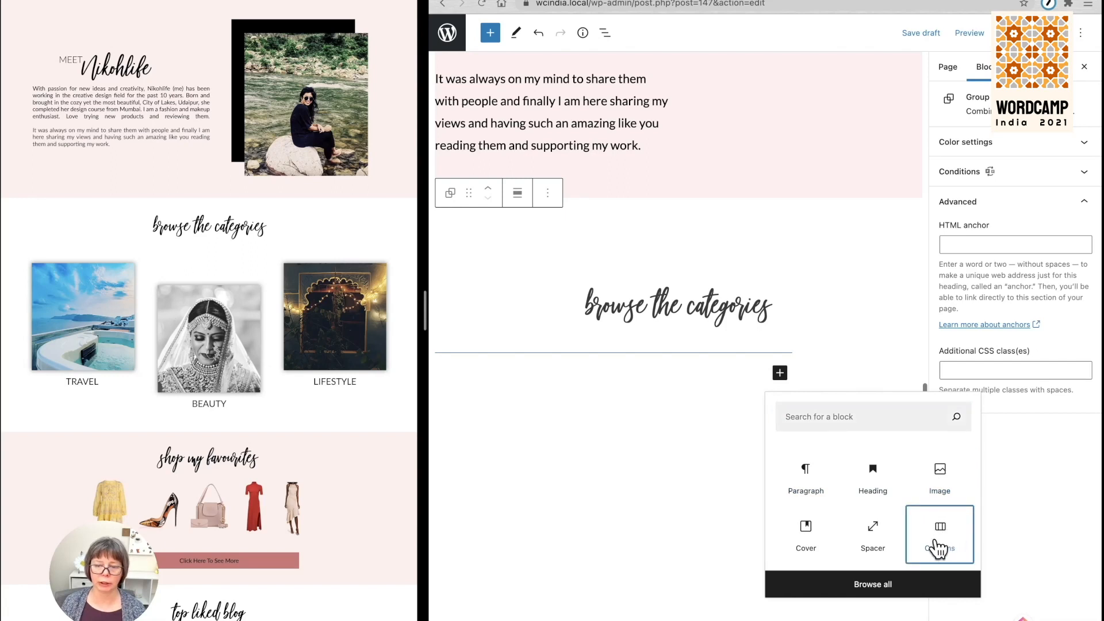
left_click(936, 537)
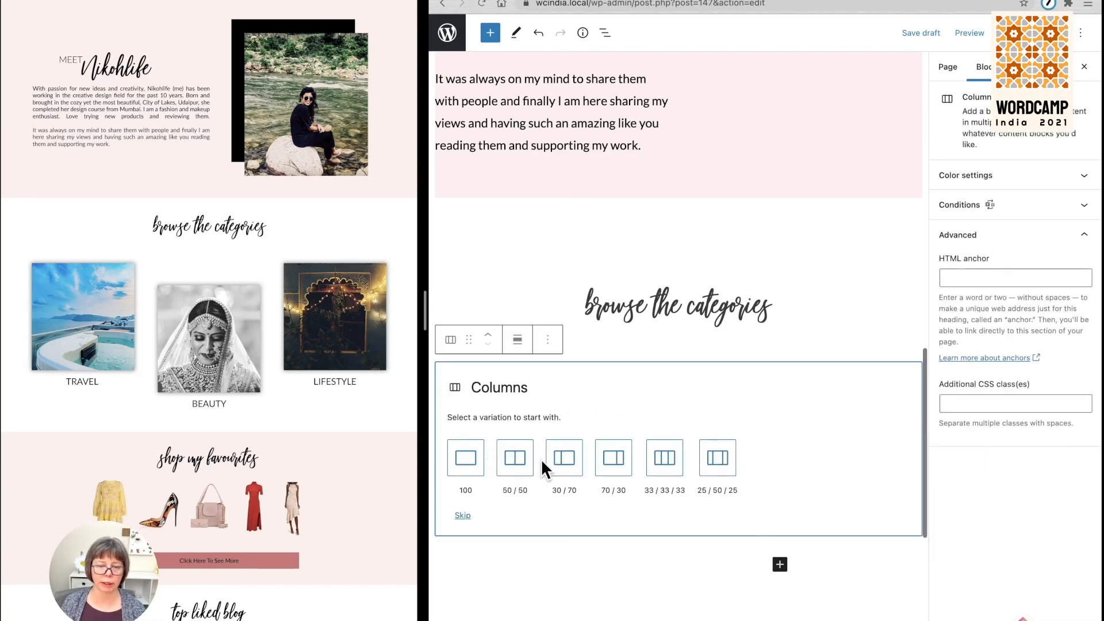
left_click(668, 471)
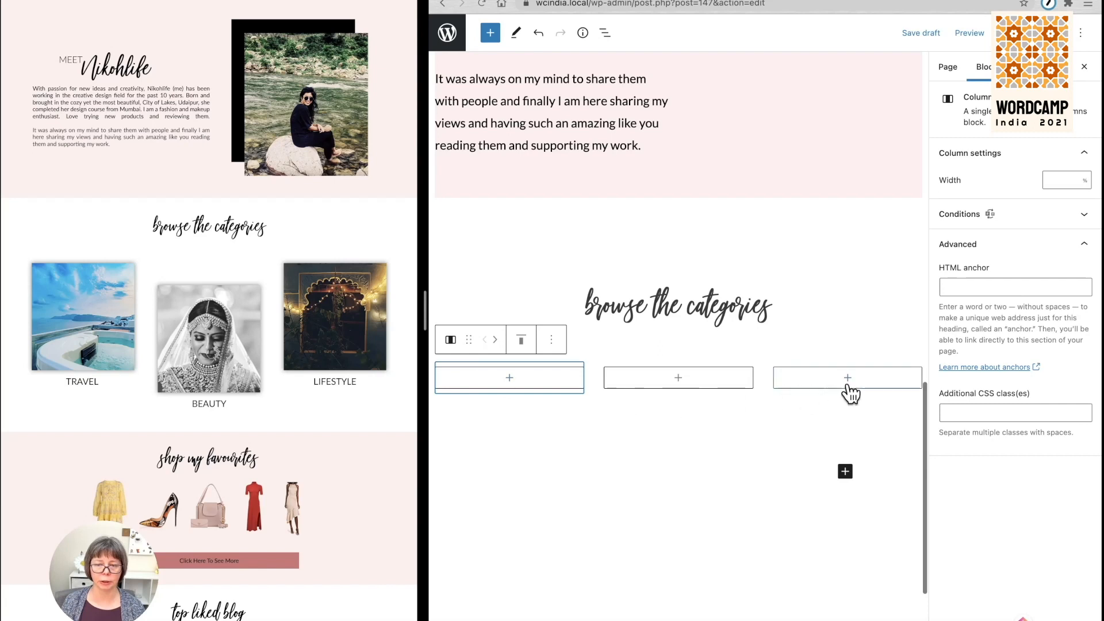
Insert the blue seaside pool photo, Category-1, from the media library as an image in the first column.
left_click(509, 380)
left_click(670, 488)
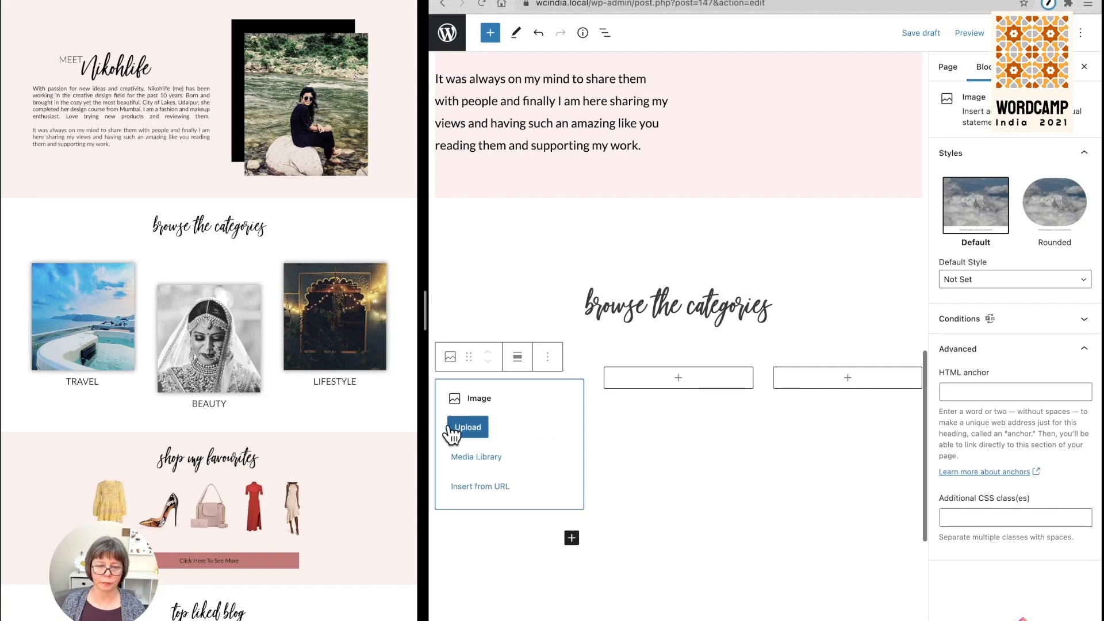
left_click(464, 459)
left_click(592, 347)
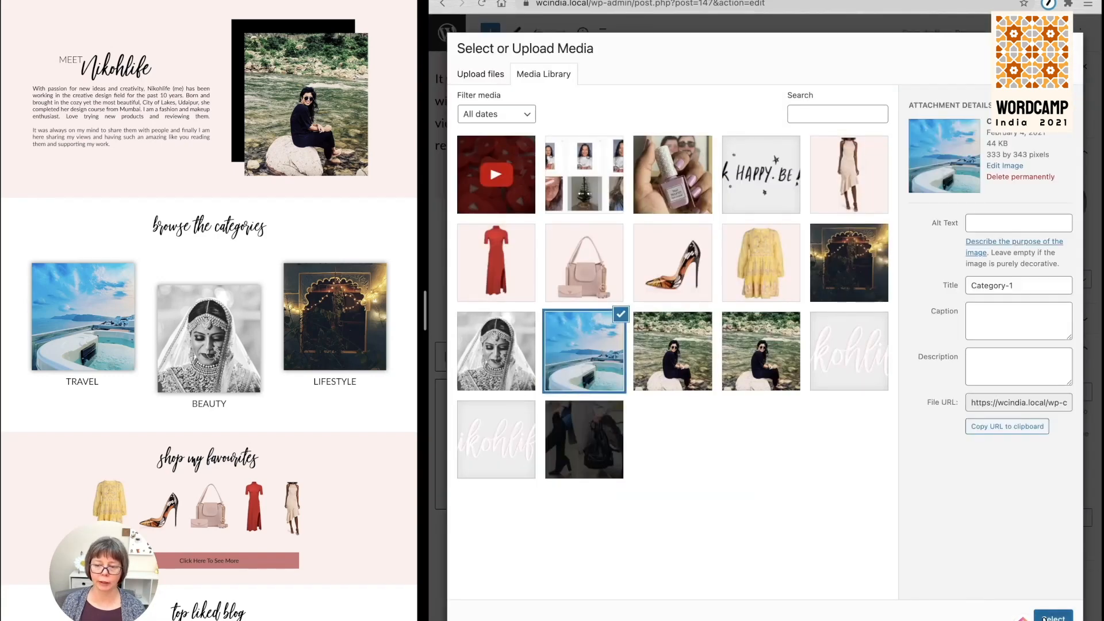
left_click(1053, 616)
Insert the black-and-white bride photo, Category-2, from the media library as an image in the second column.
left_click(678, 241)
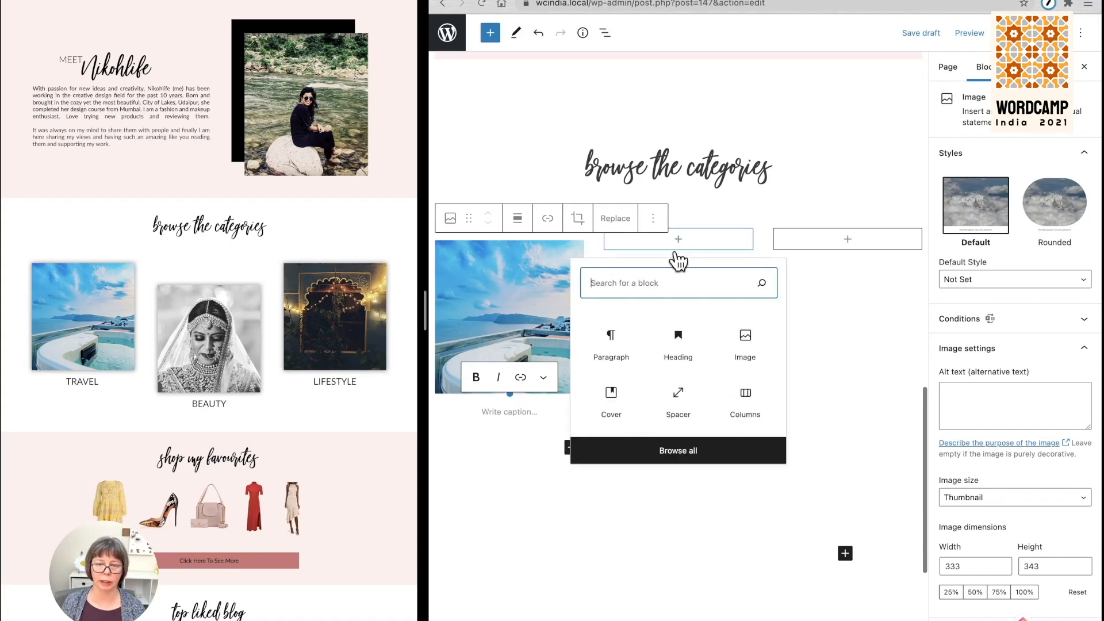
left_click(742, 343)
left_click(642, 317)
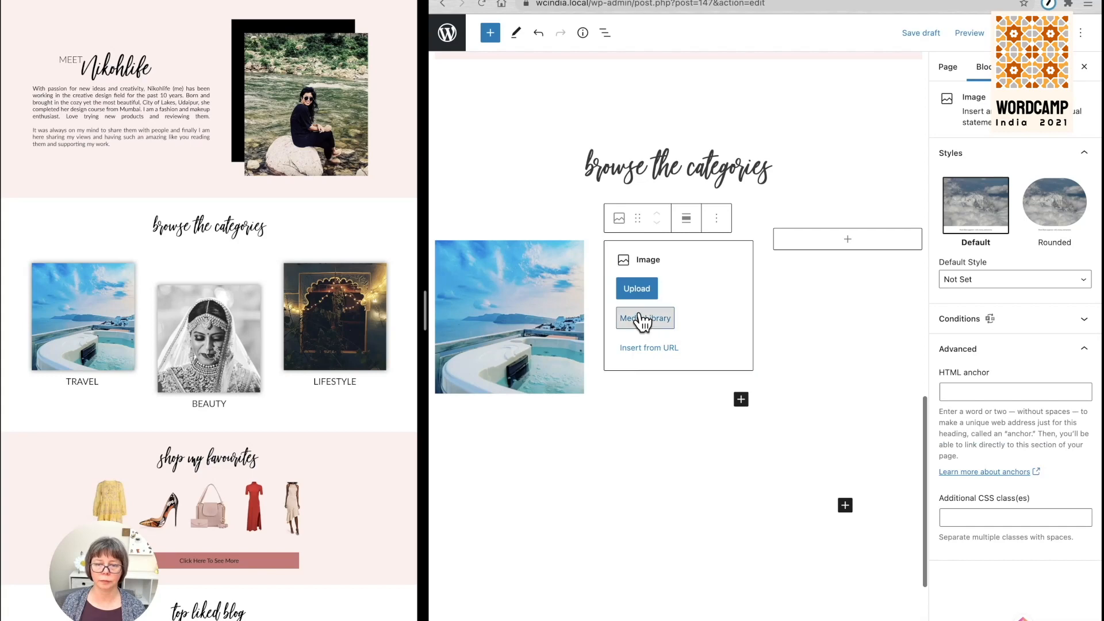
left_click(496, 347)
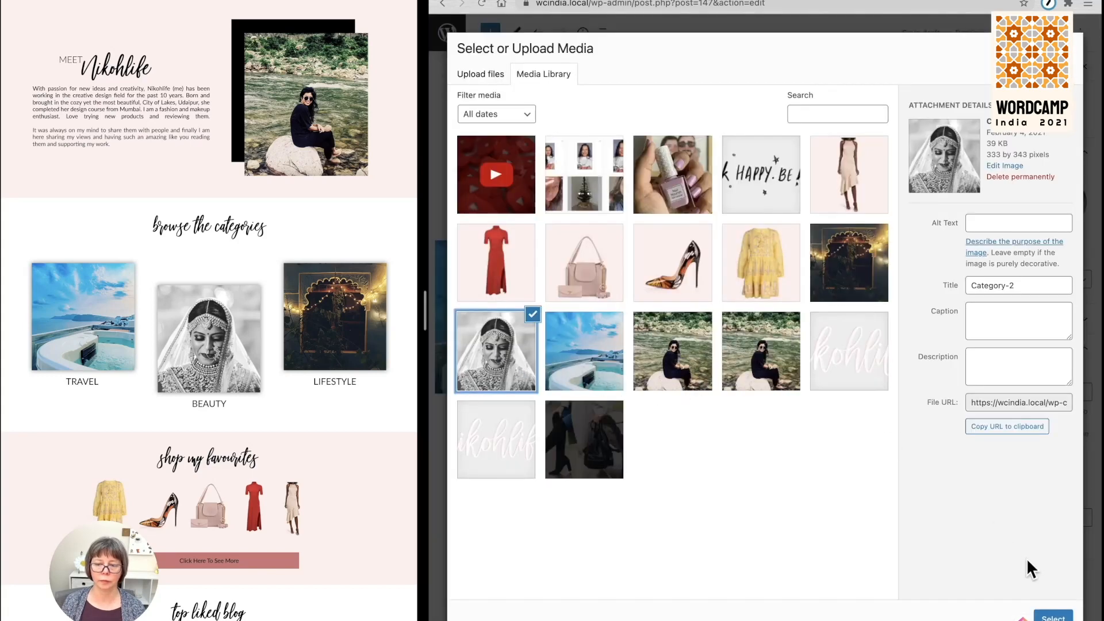
left_click(1052, 616)
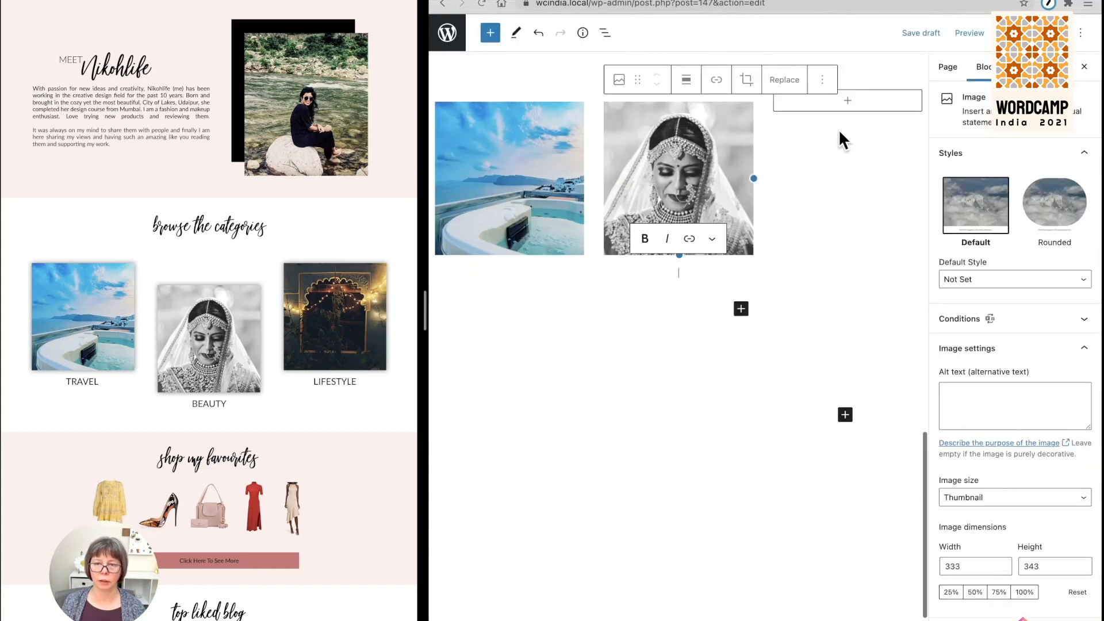
Insert the dark archway photo with string lights from the media library as an image in the third column.
left_click(849, 103)
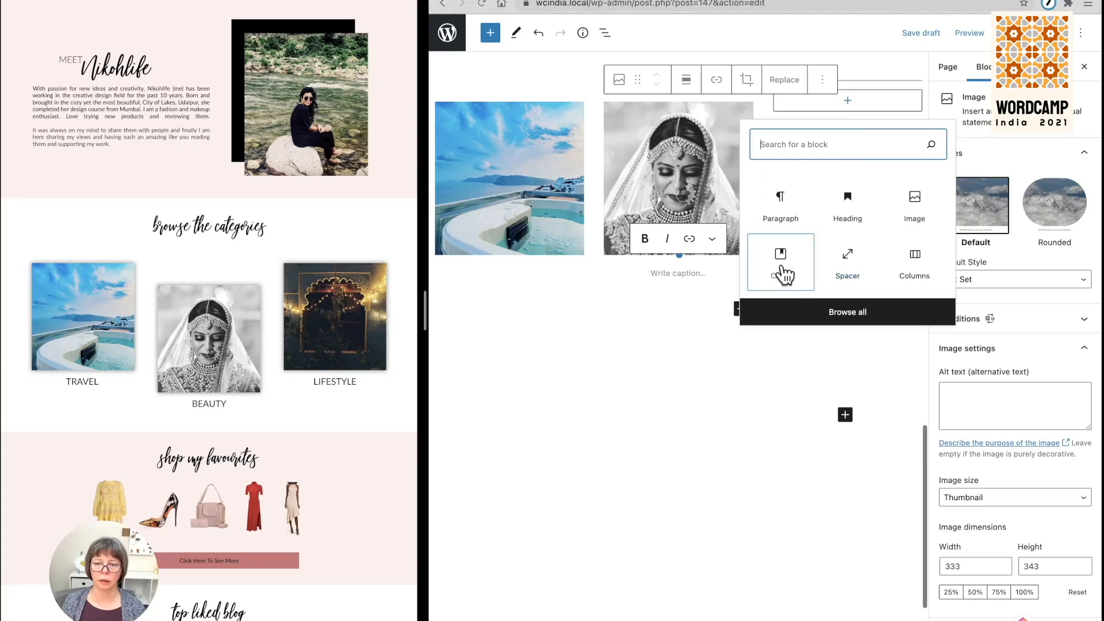
left_click(916, 206)
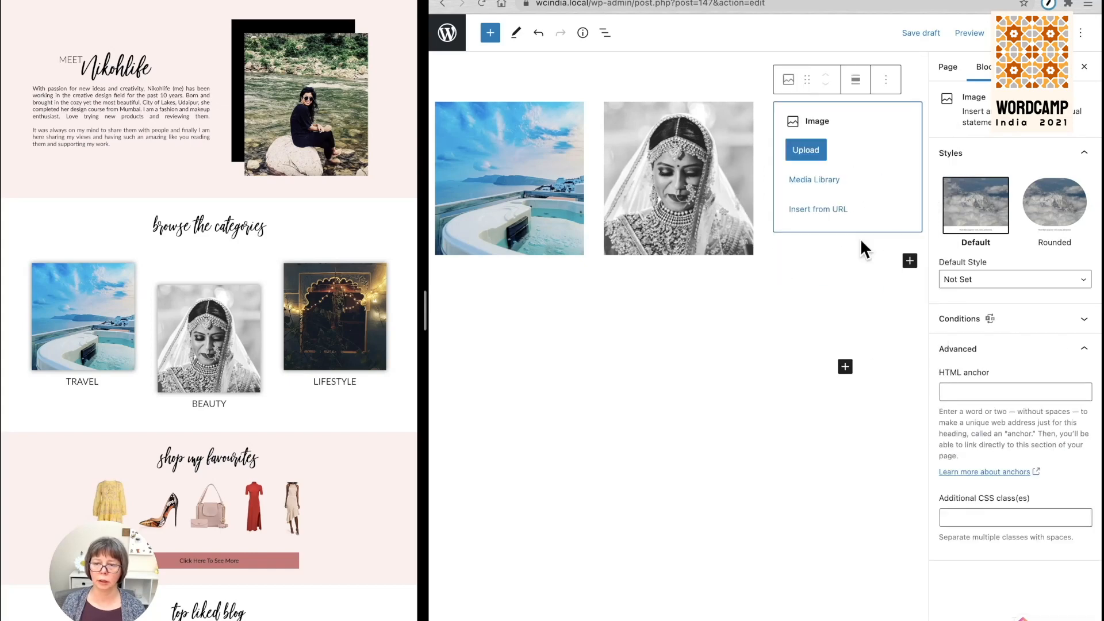
left_click(811, 180)
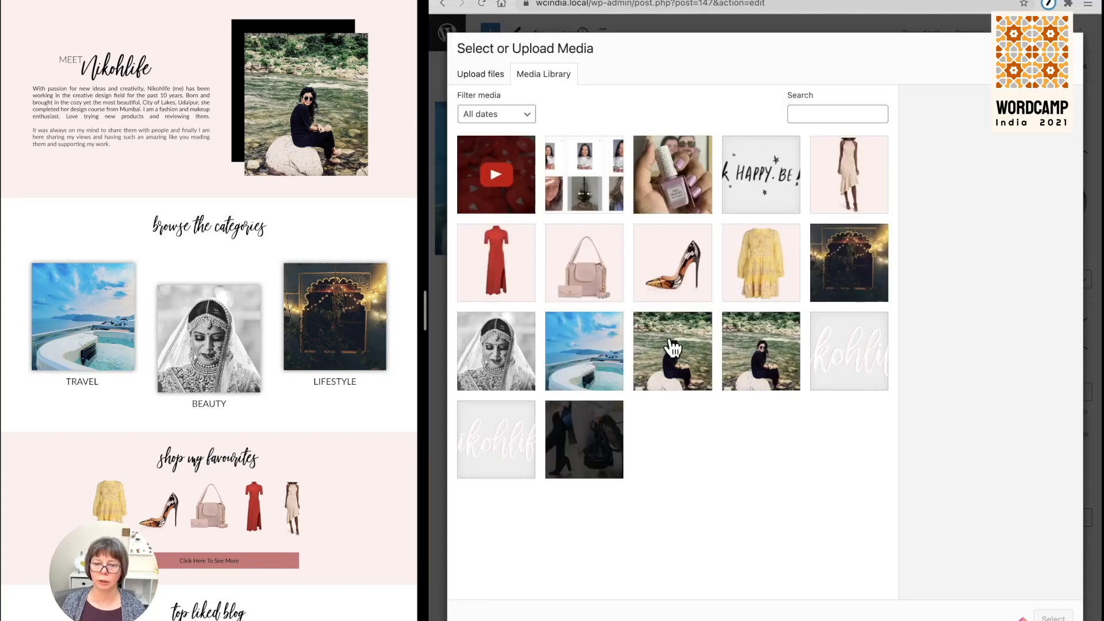
left_click(844, 270)
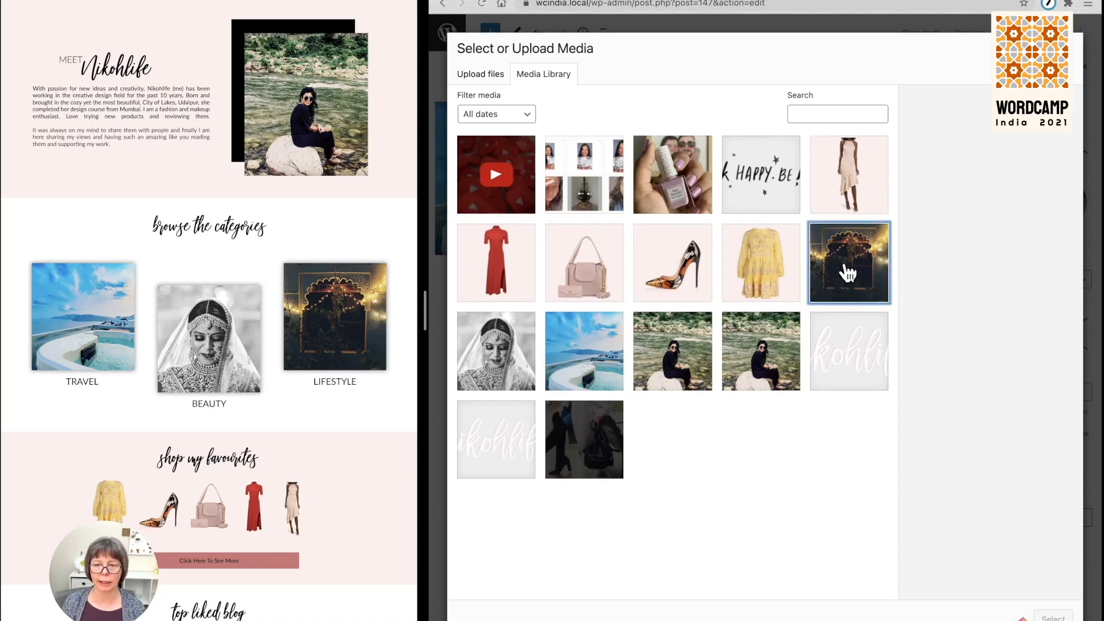
left_click(1053, 615)
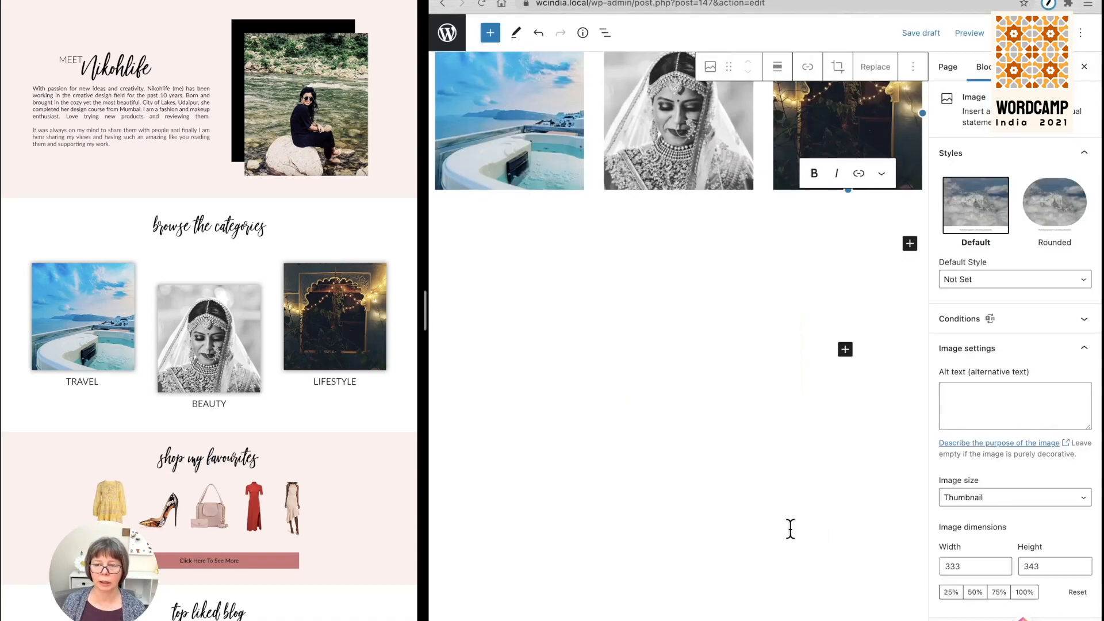
Add a center-aligned paragraph reading "TRAVEL" below the seaside pool image in the first column.
scroll(679, 360, "up", 5)
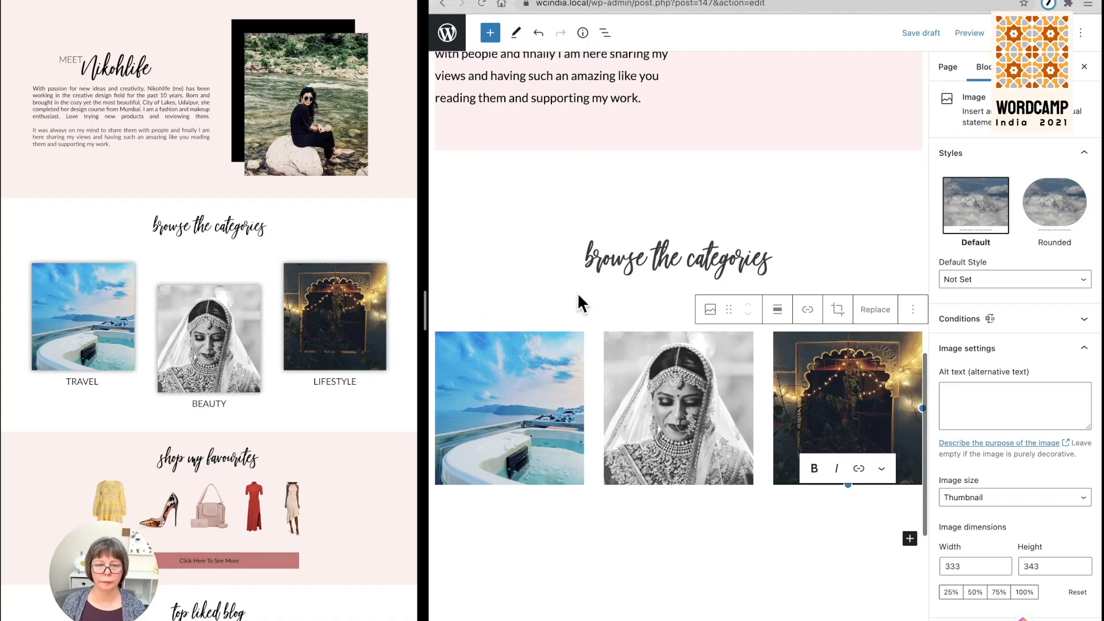
left_click(509, 500)
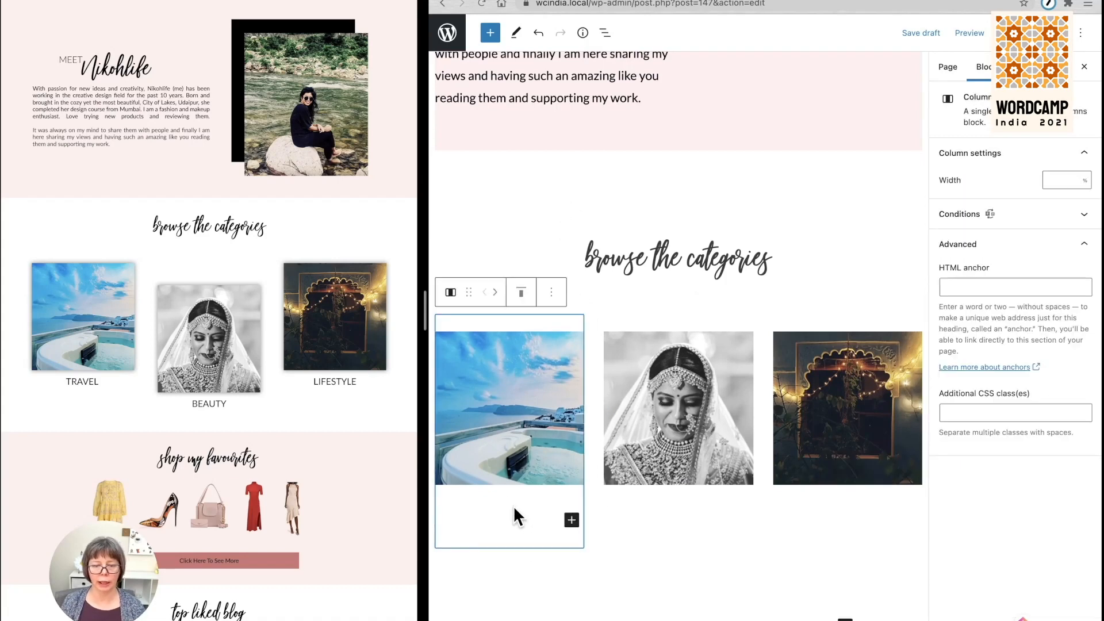
left_click(571, 521)
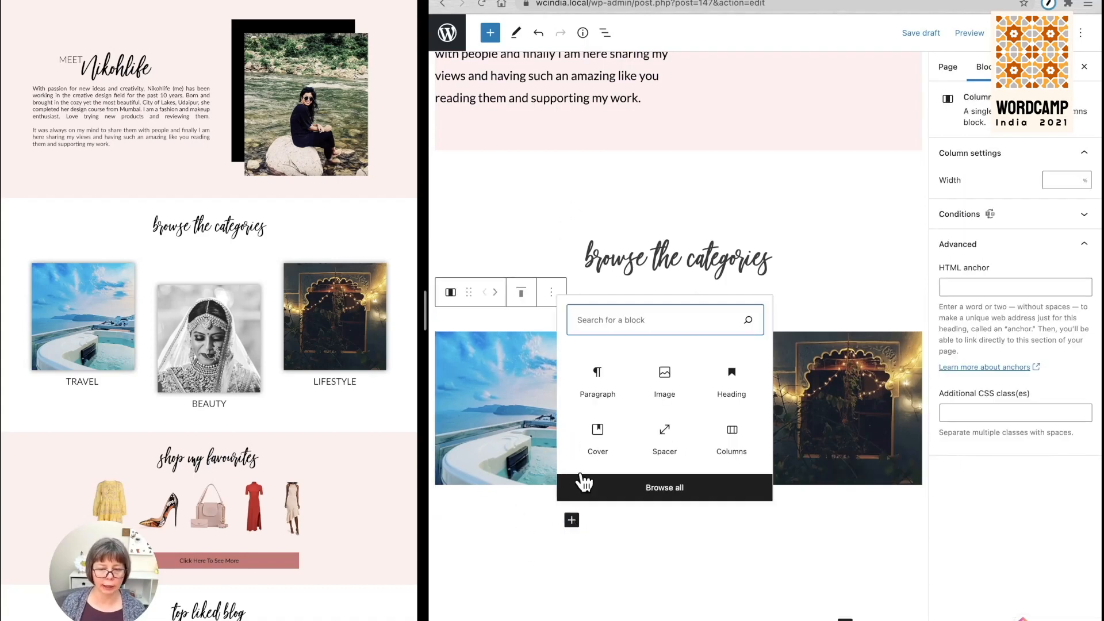
left_click(597, 385)
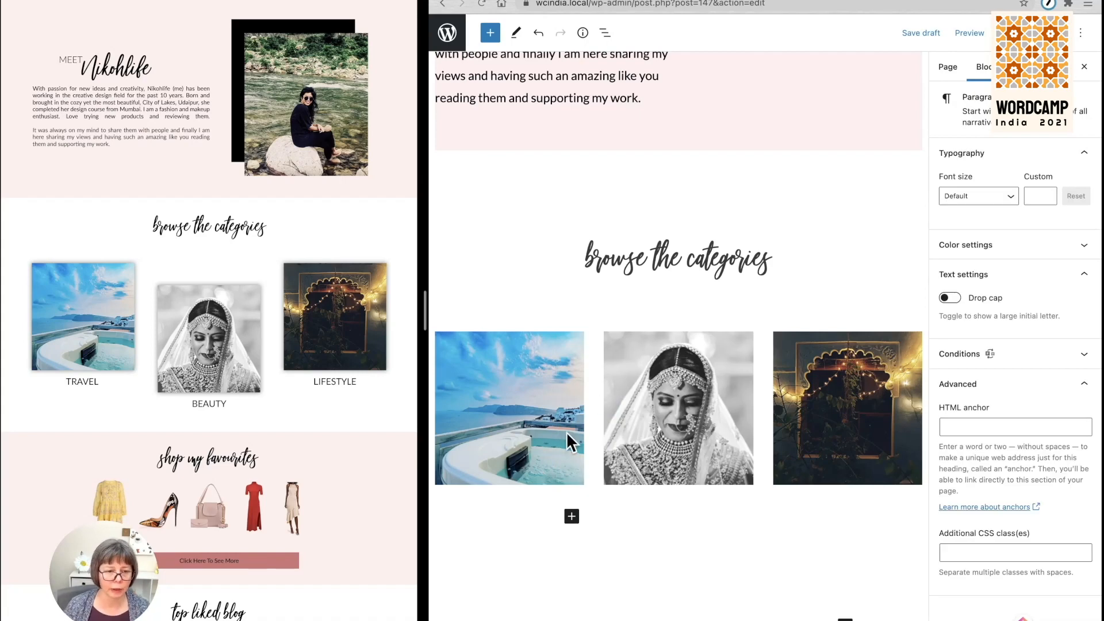
scroll(566, 431, "down", 1)
type("TRAVEL")
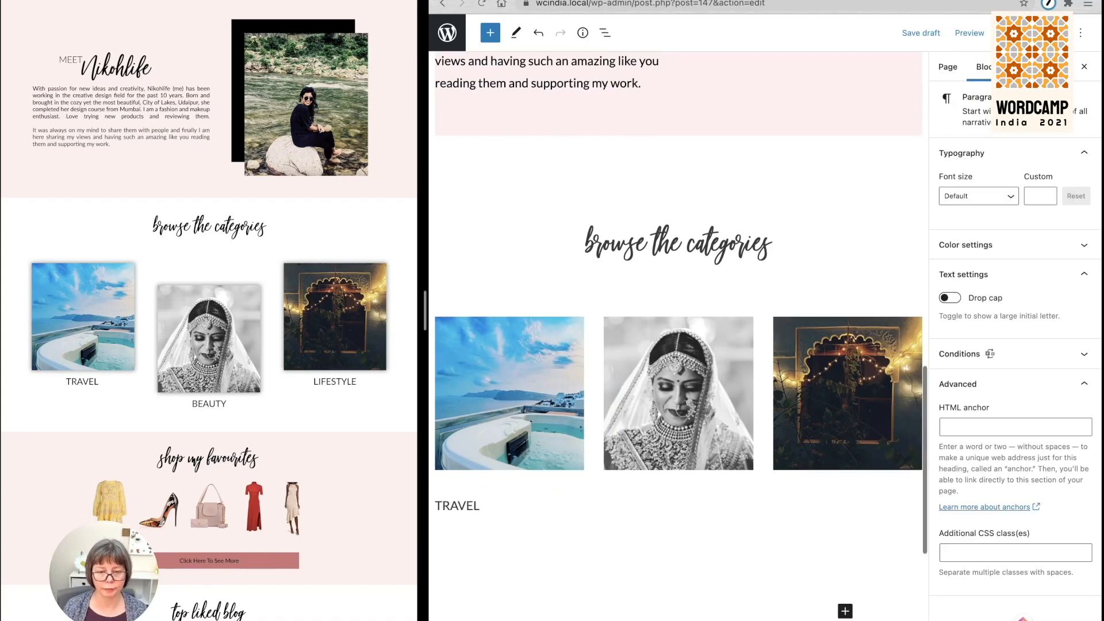
left_click(517, 472)
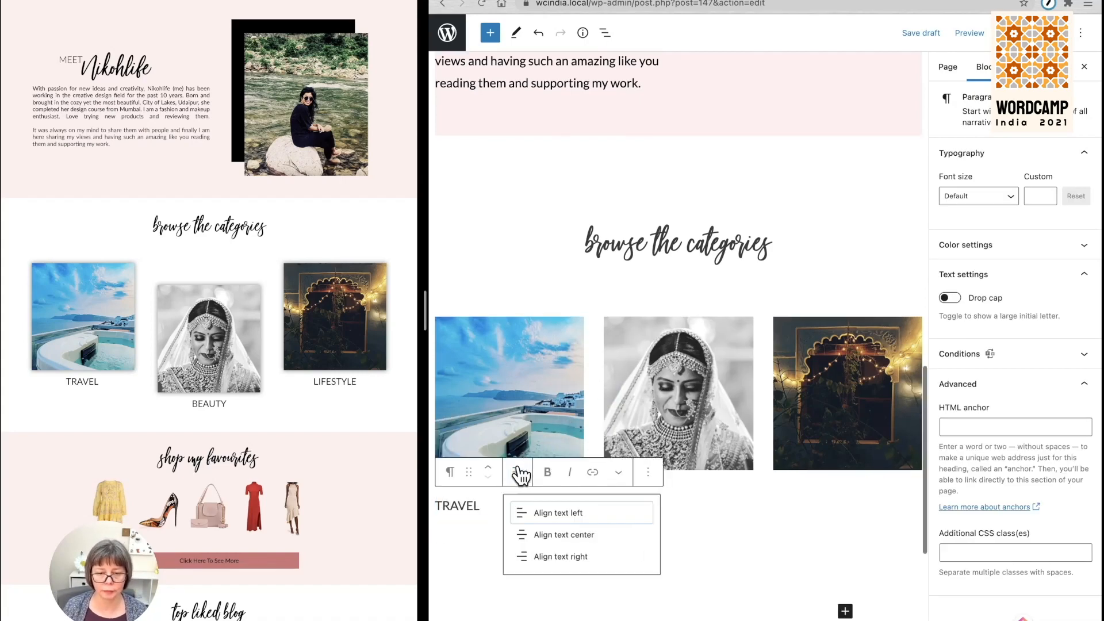
left_click(572, 537)
Add a center-aligned paragraph reading "BEAUTY" below the bride image in the second column.
left_click(687, 500)
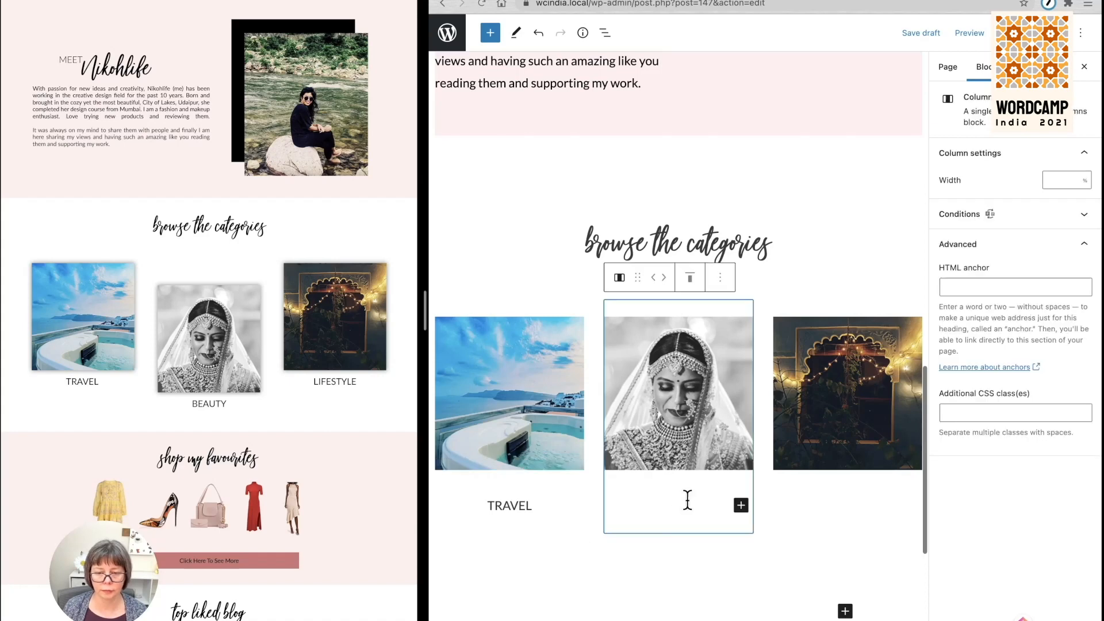
left_click(740, 505)
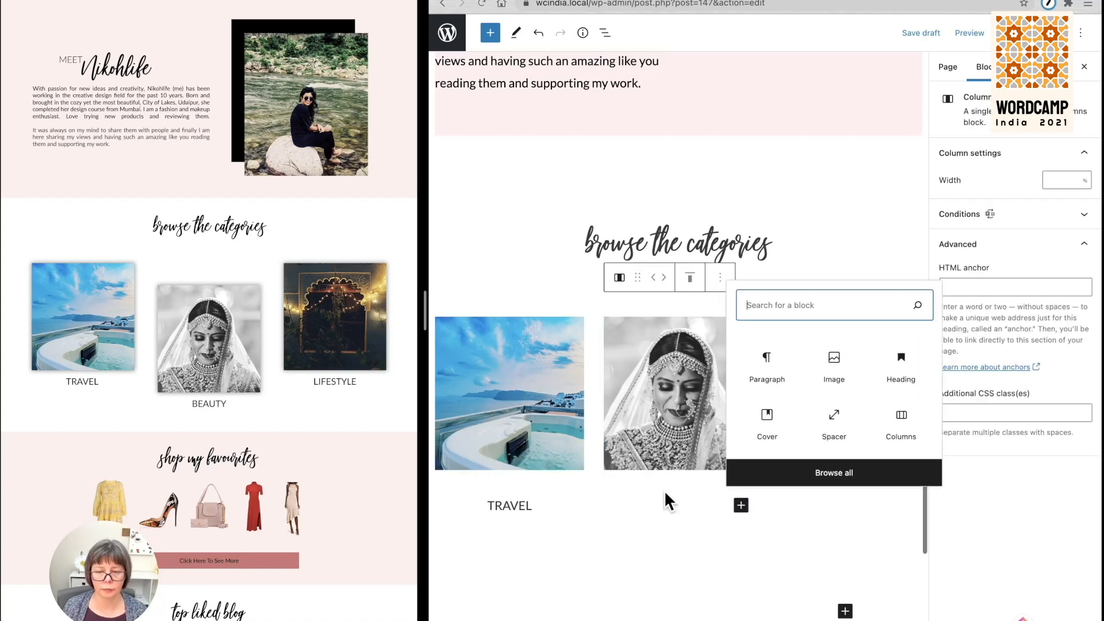
left_click(775, 371)
type("BEAUTY")
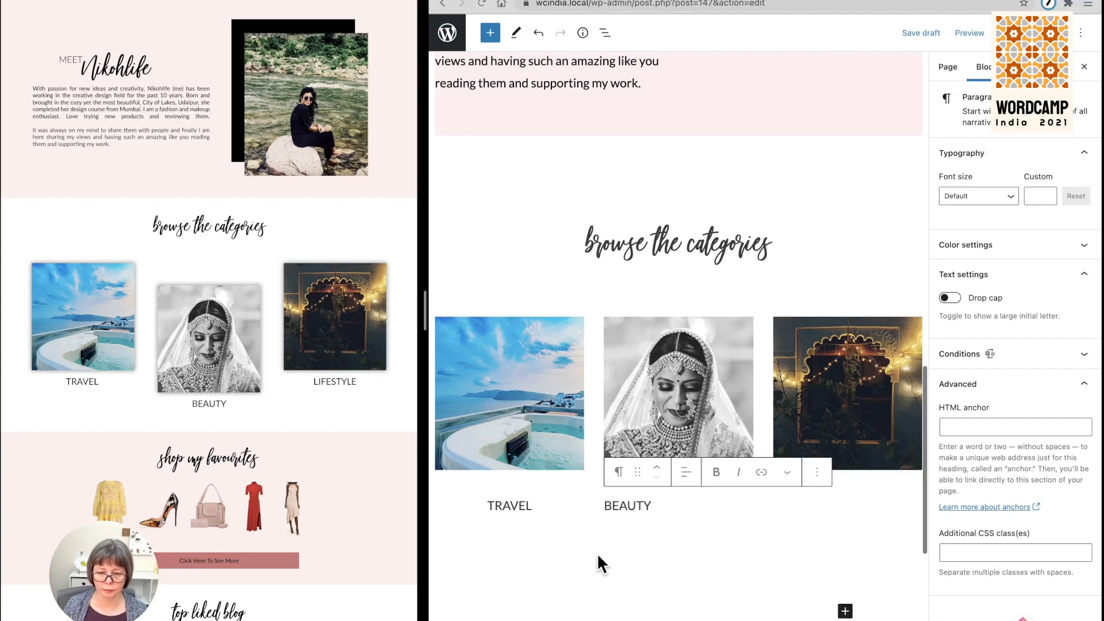
left_click(686, 472)
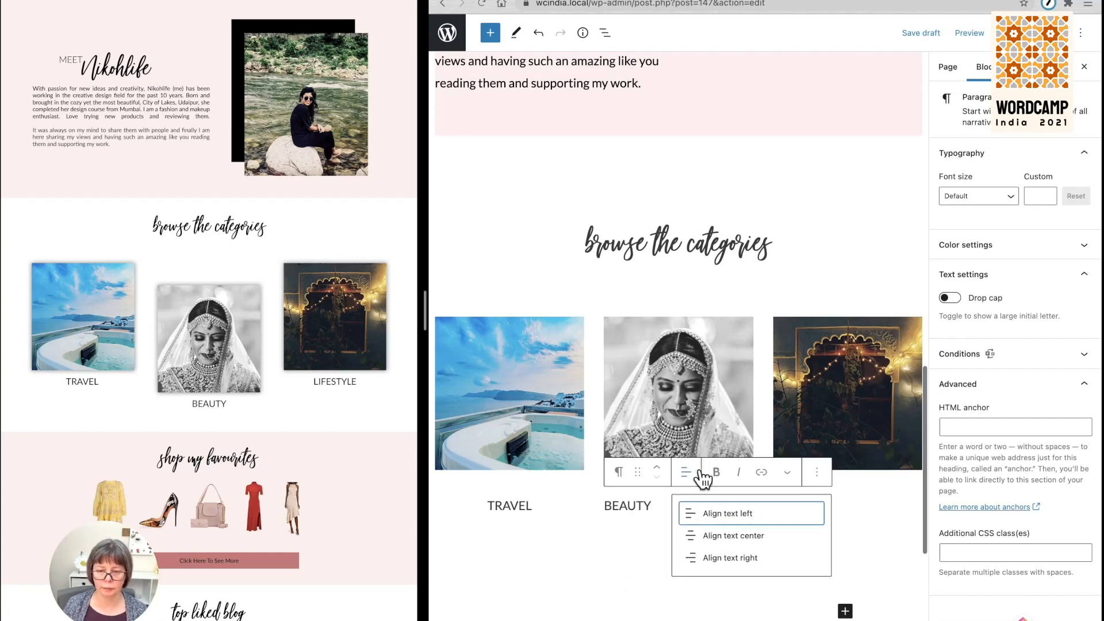
left_click(738, 537)
Add a center-aligned paragraph reading "LIFESTYLE" below the archway image in the third column.
left_click(869, 486)
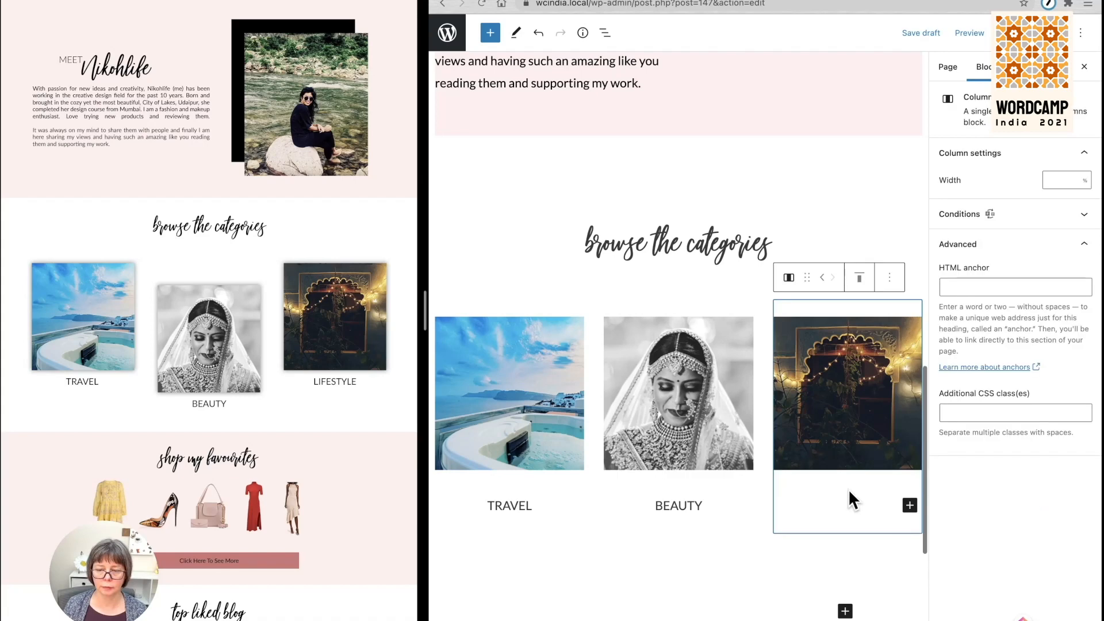
left_click(909, 506)
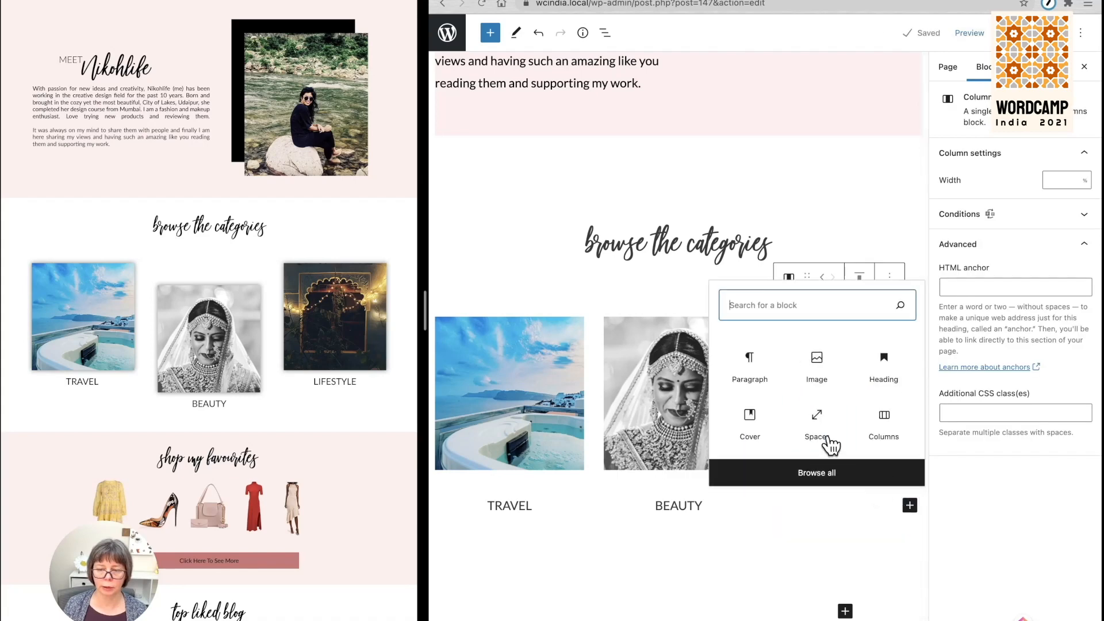
left_click(750, 368)
type("LI")
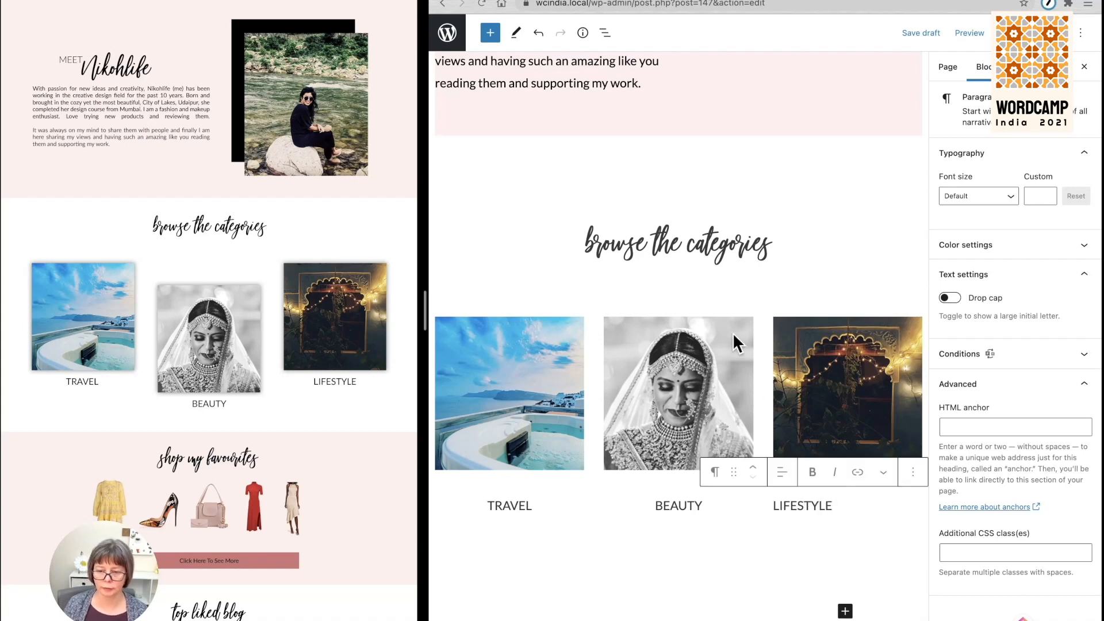
type("FESTYLE")
left_click(782, 471)
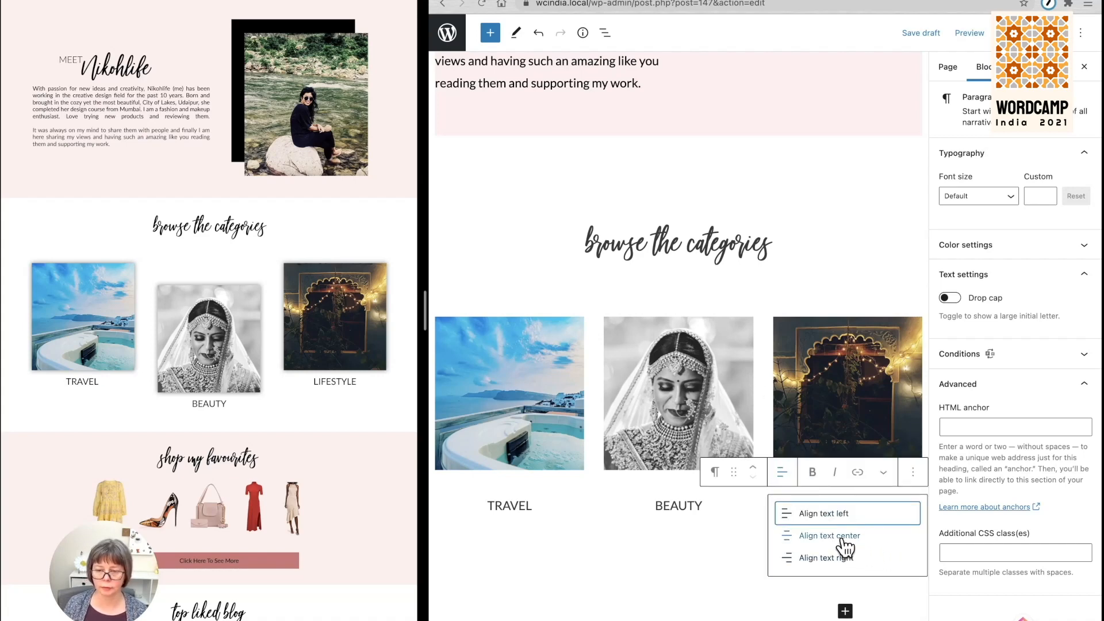
left_click(848, 535)
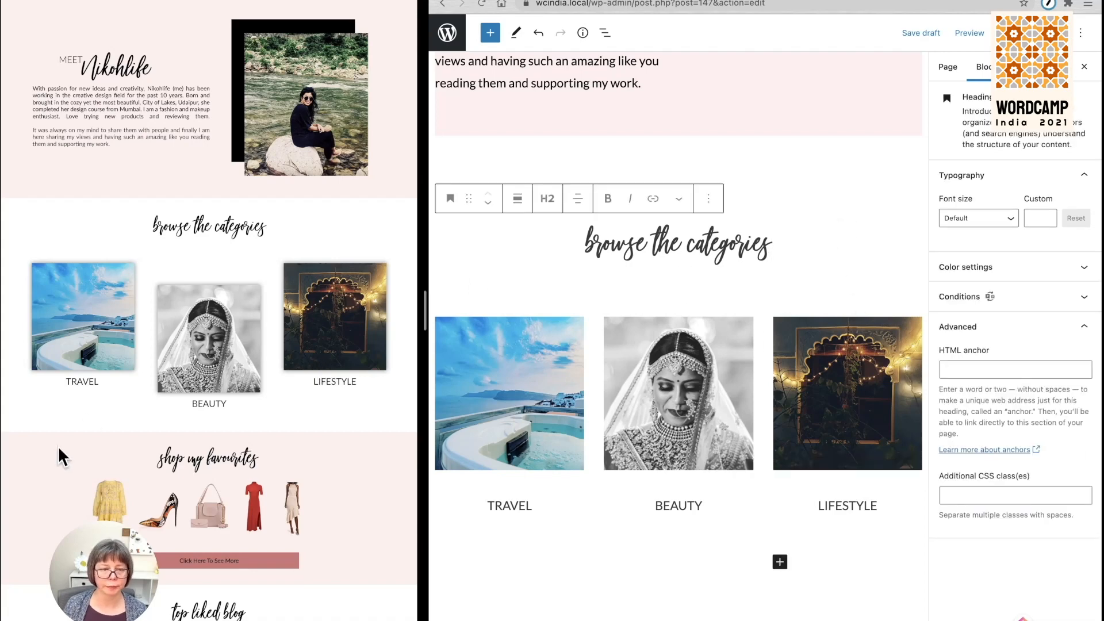
Give the seaside pool image the additional CSS class "shadow" in lowercase.
mouse_move(437, 1)
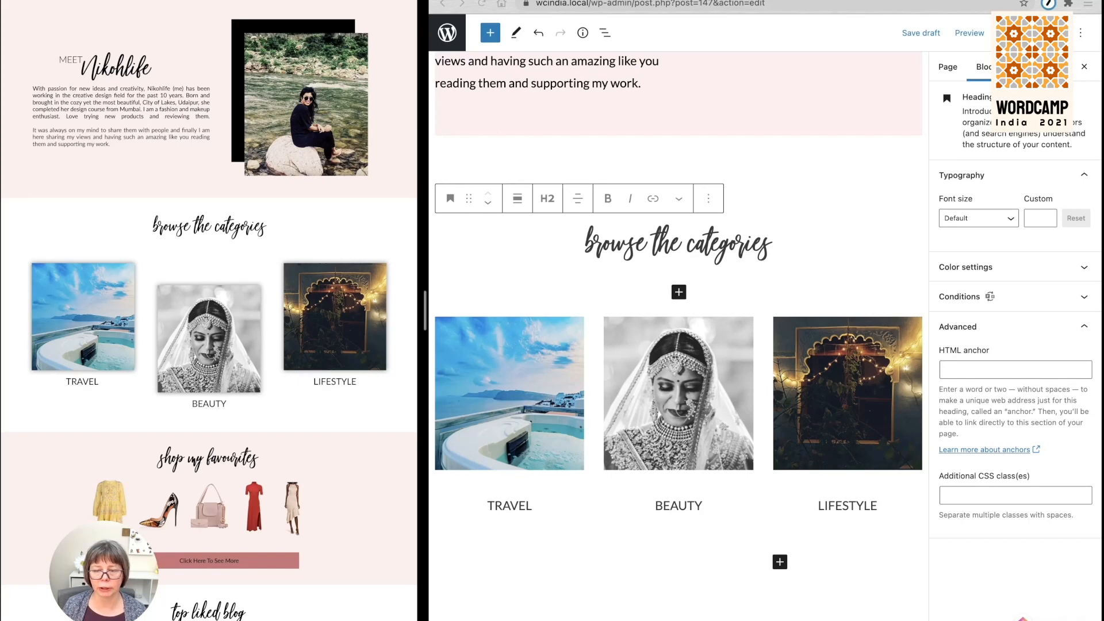
left_click(496, 385)
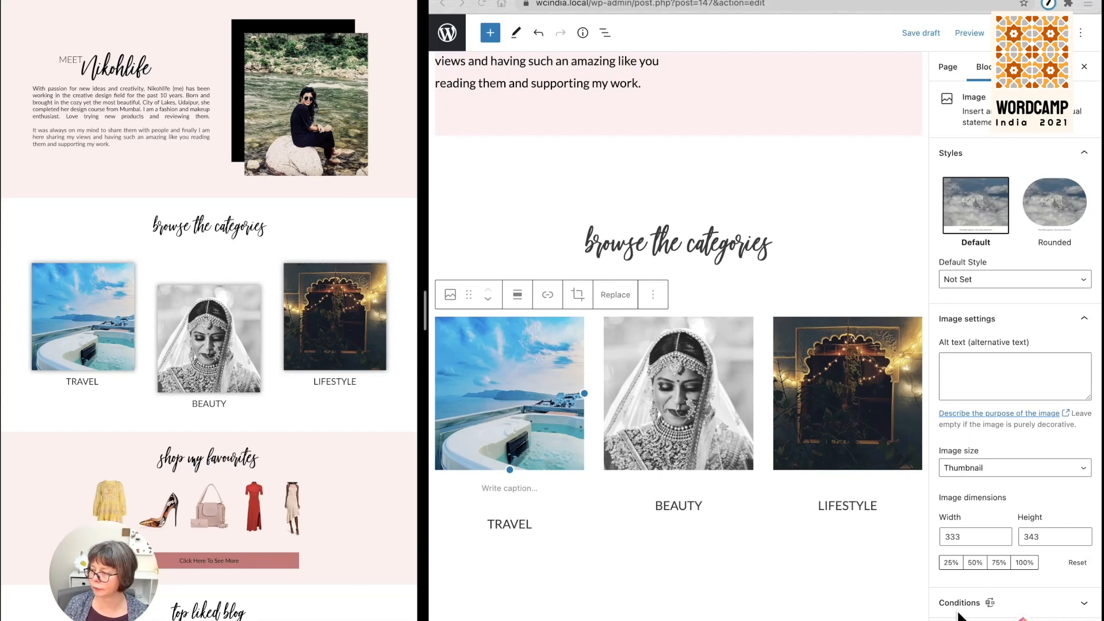
scroll(995, 518, "down", 4)
scroll(977, 540, "down", 8)
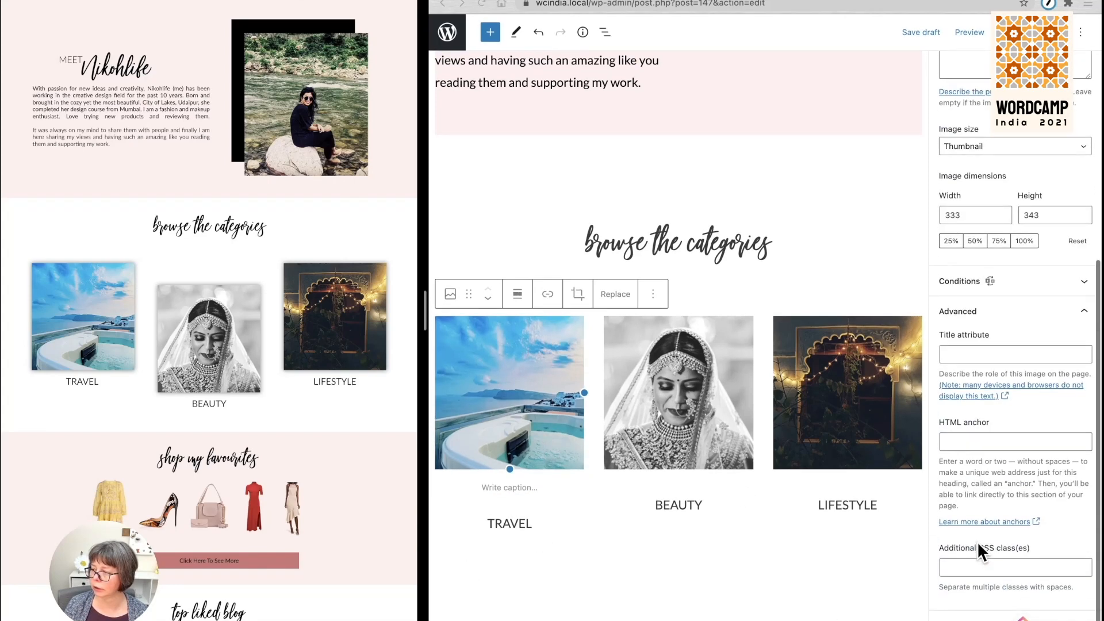
left_click(981, 567)
type("SHADOW")
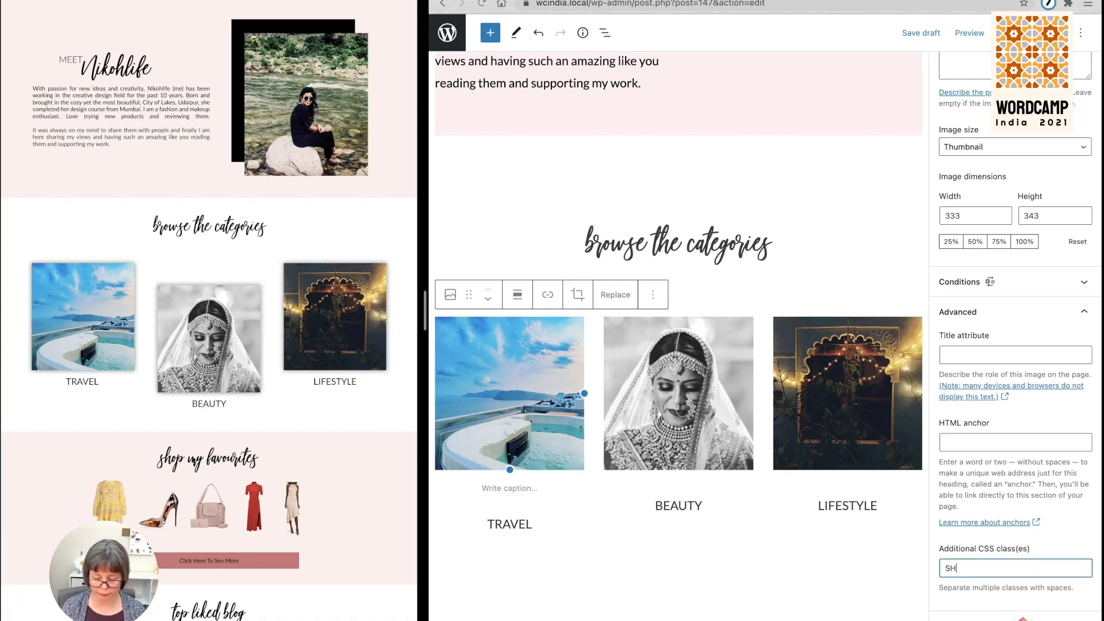
key("BackSpace")
key("BackSpace")
key("BackSpace")
key("BackSpace")
key("BackSpace")
key("BackSpace")
type("sha")
type("do")
type("ow")
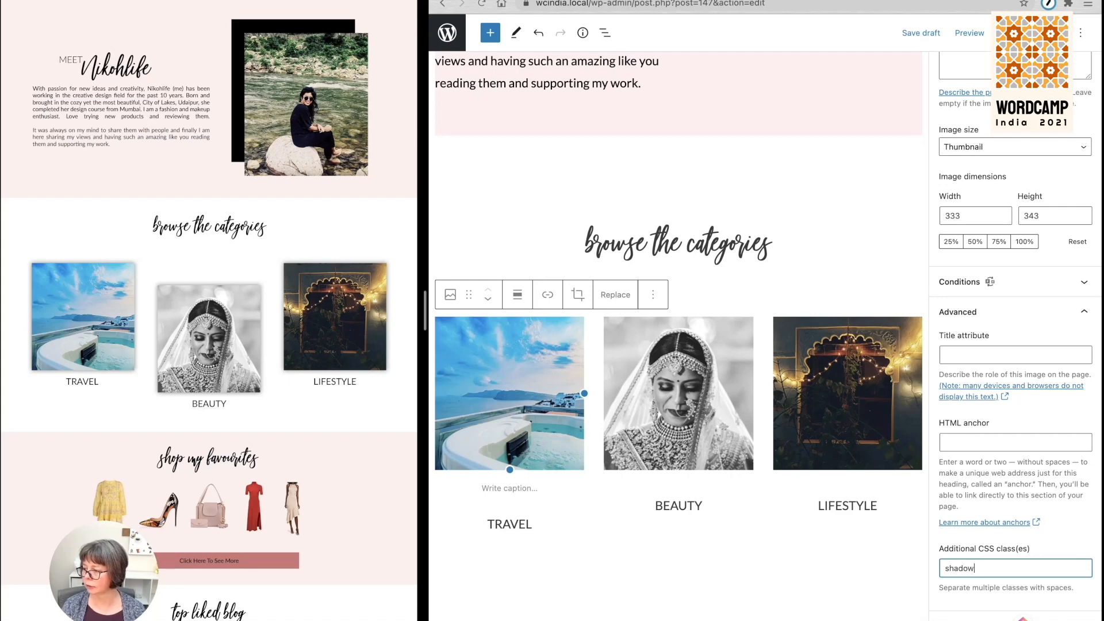
Assign the additional CSS class "shadow" to the bride image and to the archway image.
left_click(678, 397)
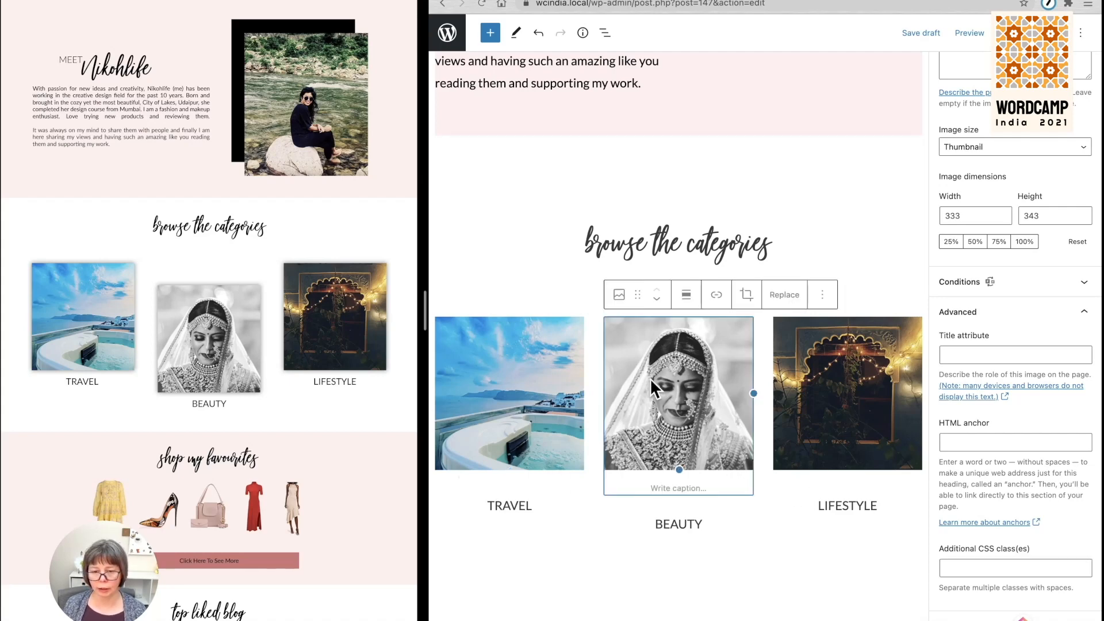
left_click(1021, 563)
type("shadow")
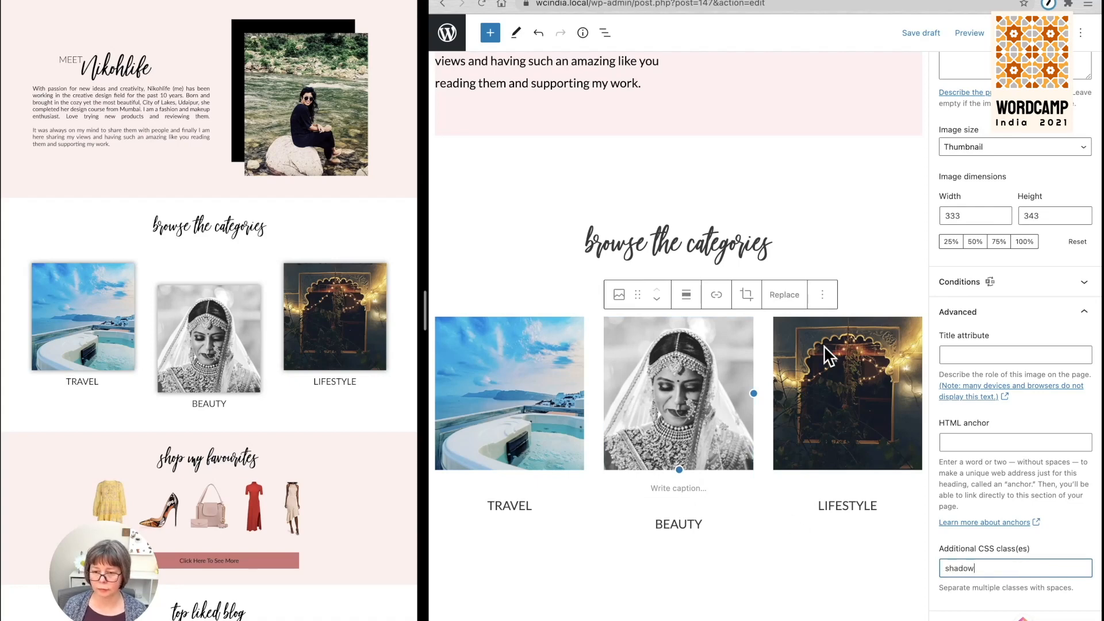
left_click(829, 359)
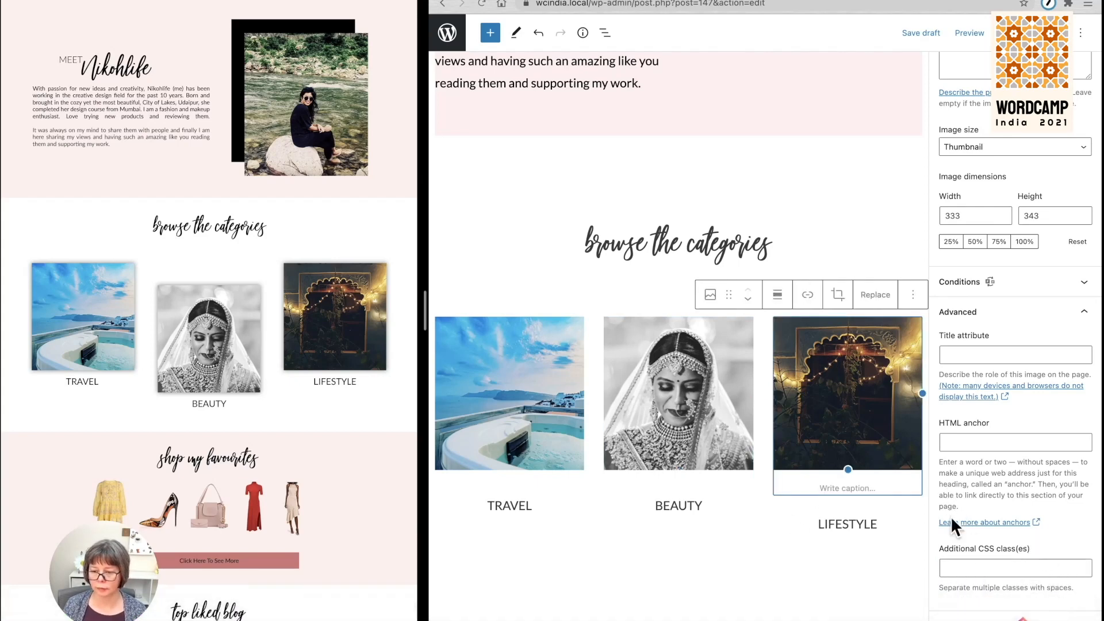
left_click(971, 569)
type("shadow")
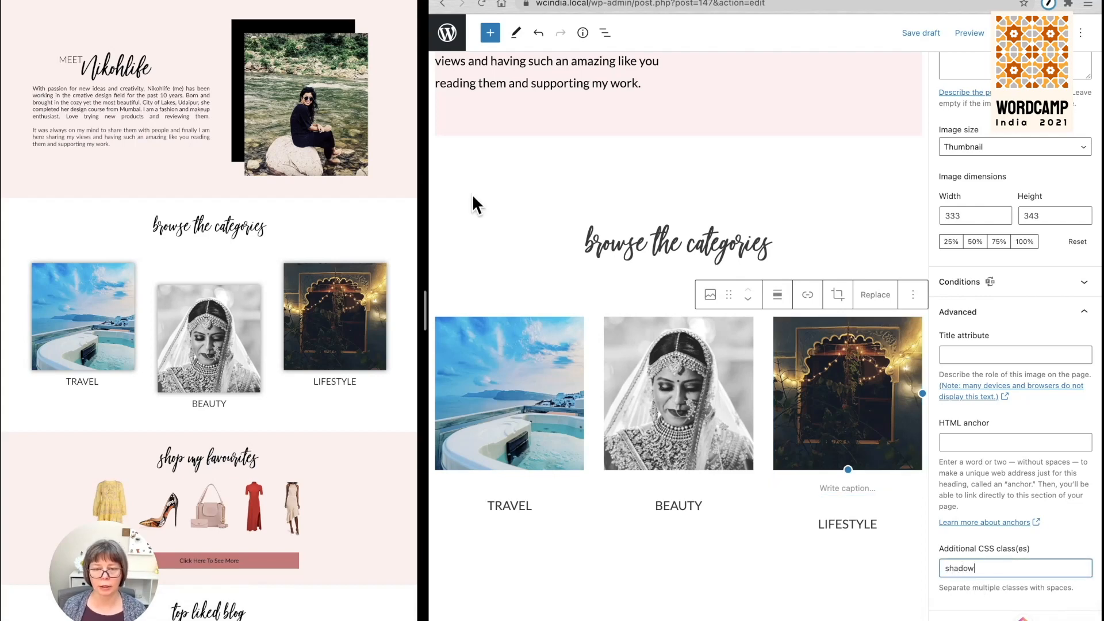
left_click(490, 195)
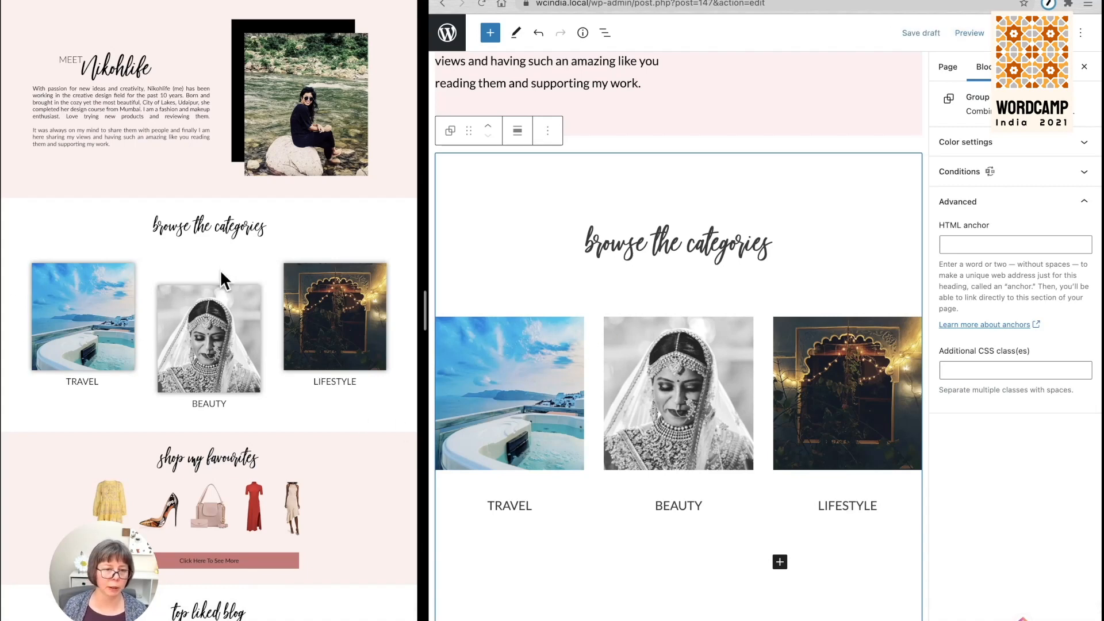
left_click(678, 293)
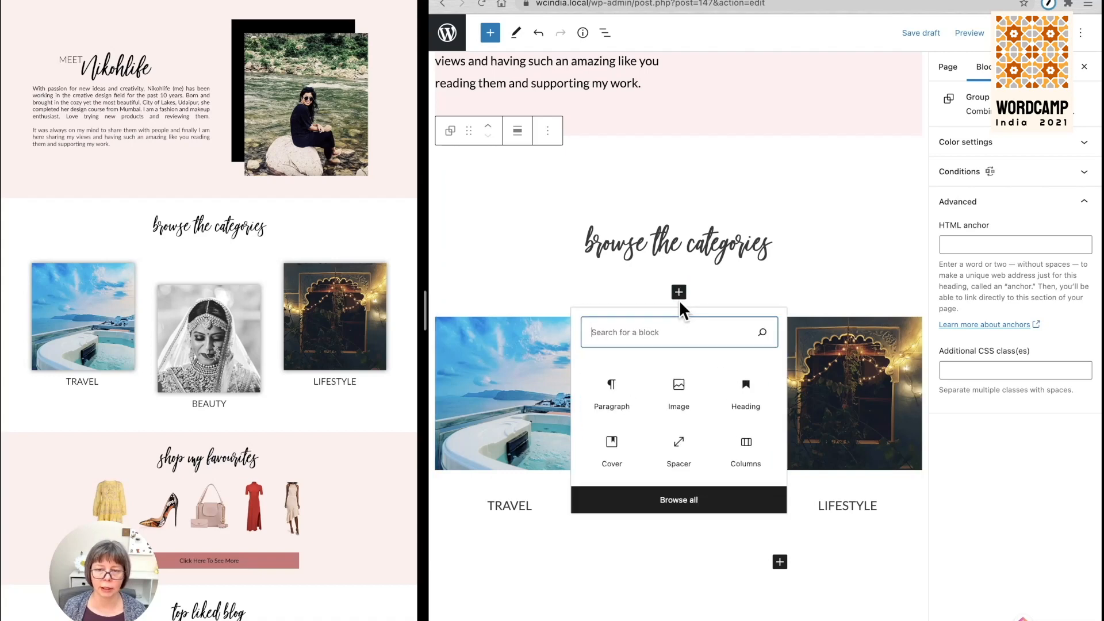
left_click(764, 543)
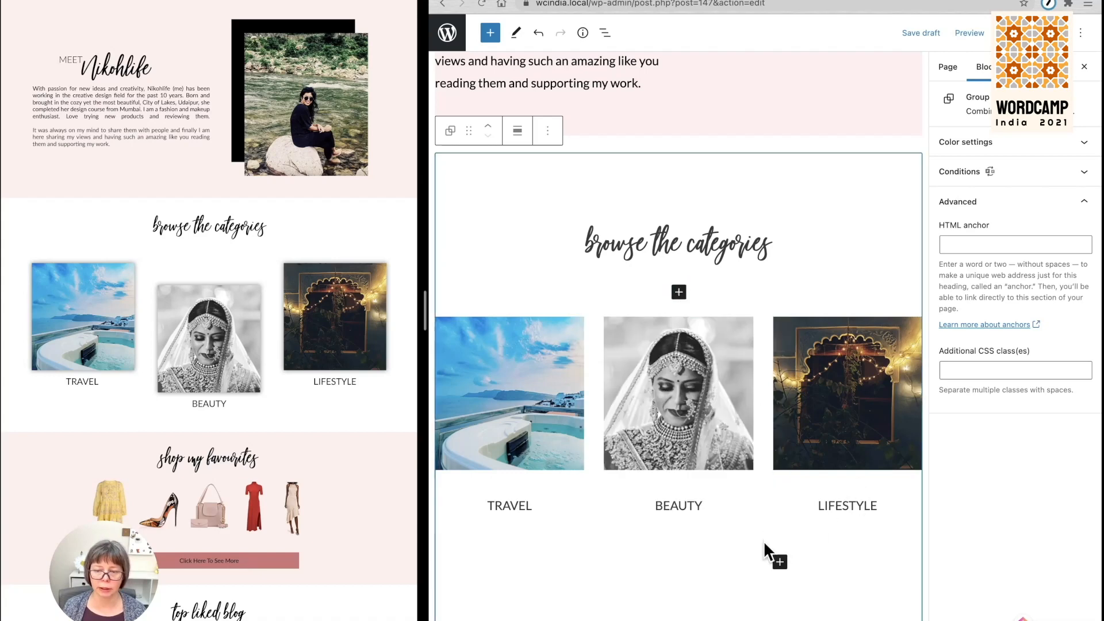
Insert a spacer block below the "BEAUTY" label in the second column and move it above the bride image.
left_click(689, 511)
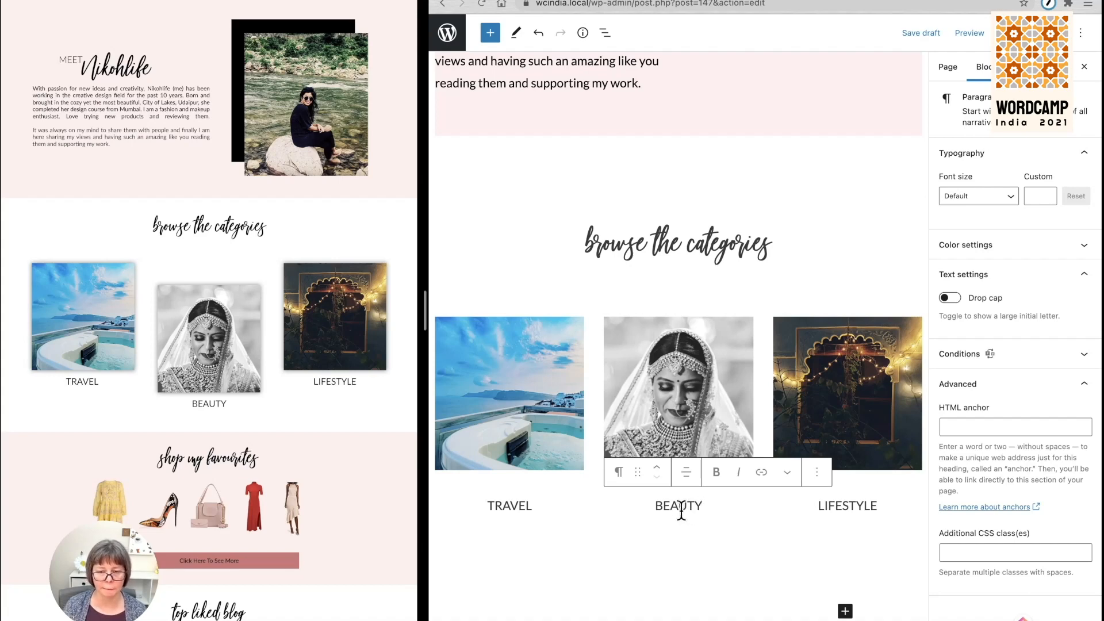
scroll(604, 505, "down", 2)
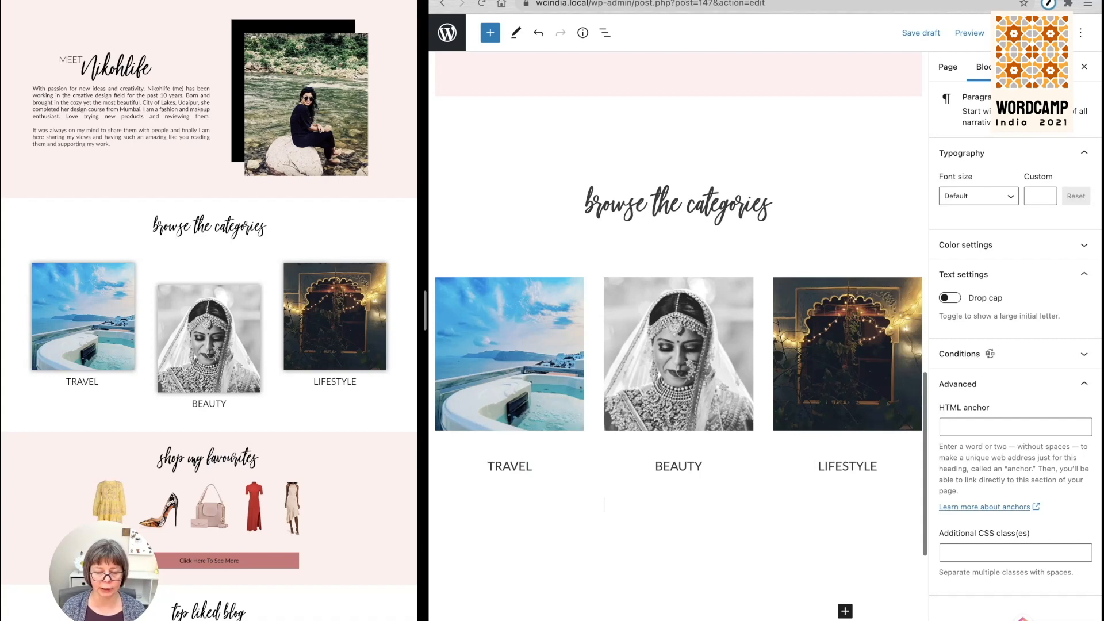
type("/spa")
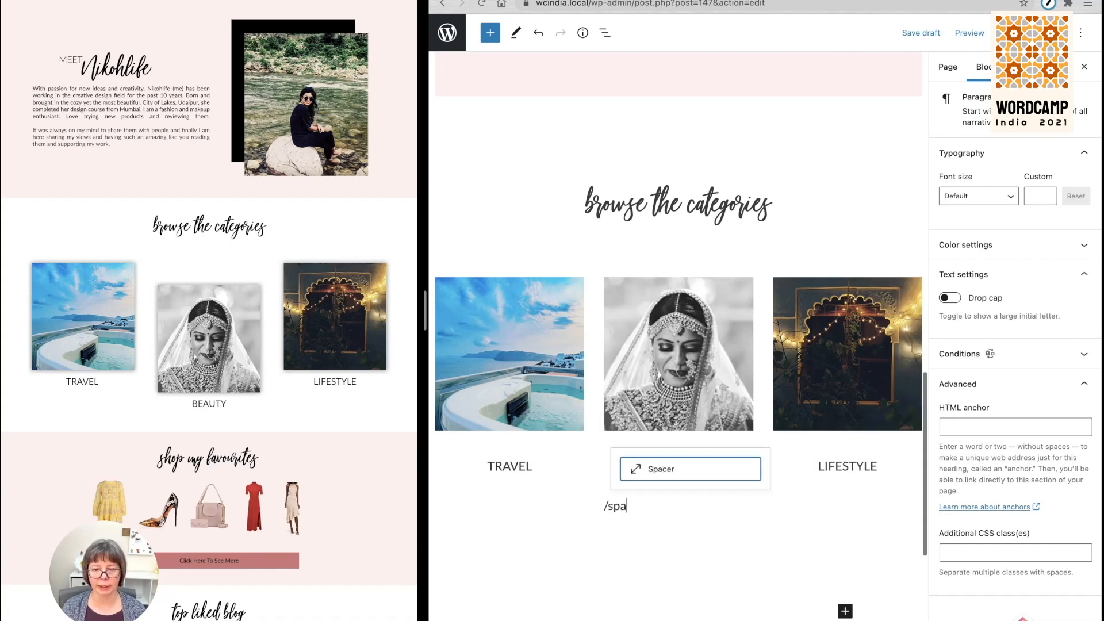
key("Return")
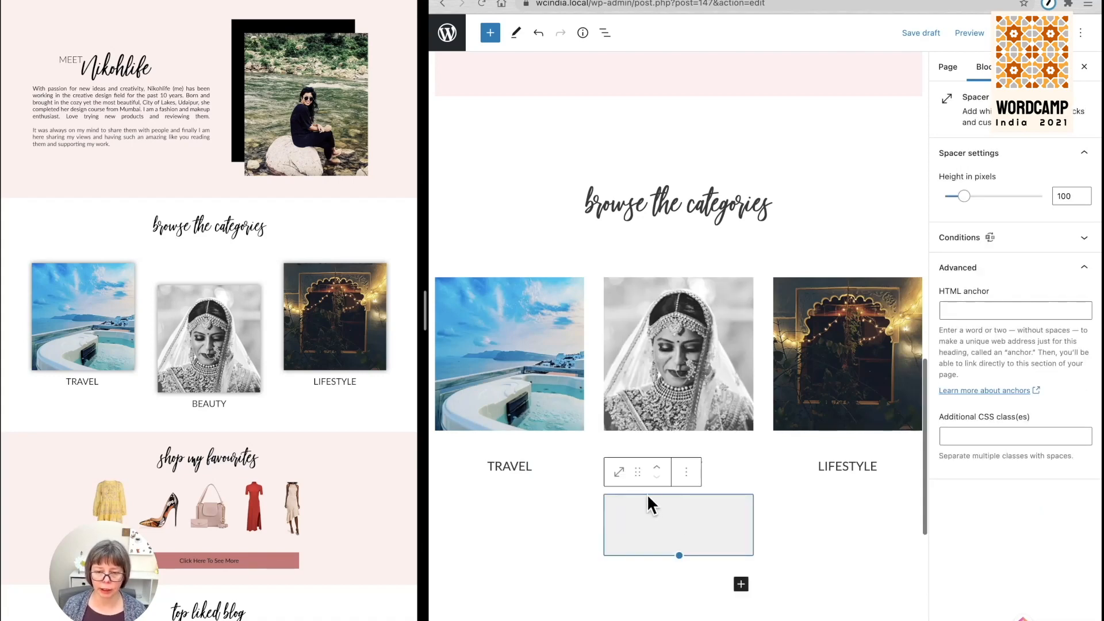
left_click(656, 466)
left_click(655, 466)
scroll(677, 534, "down", 3)
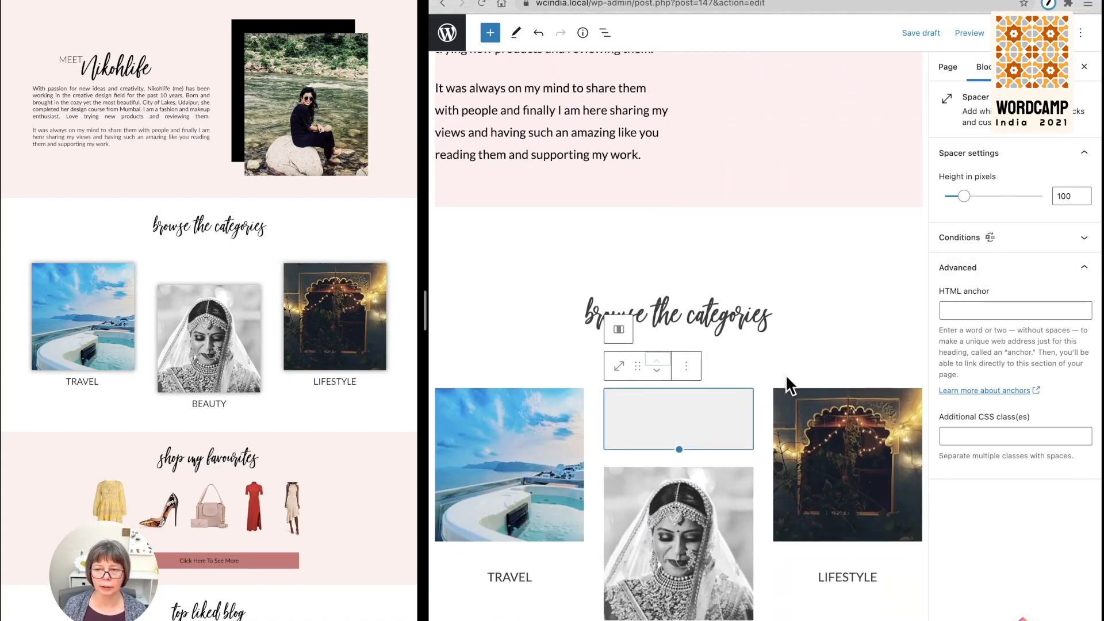
Set the height of the spacer above the bride image to 50 pixels and save the draft.
left_click(1075, 196)
left_click_drag(1075, 198, 1045, 199)
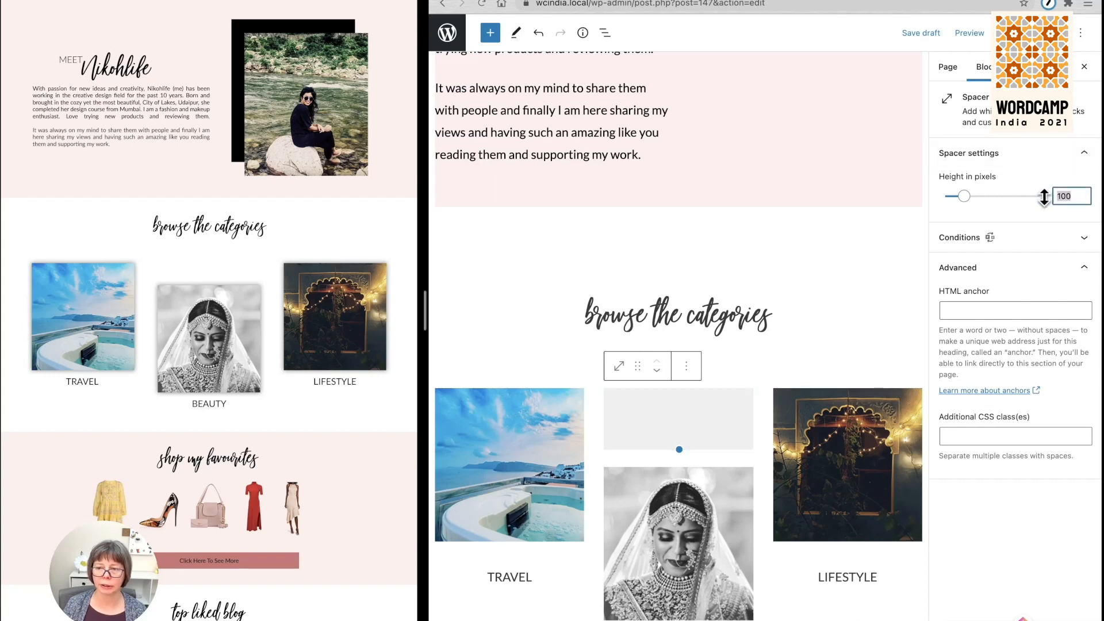
type("50")
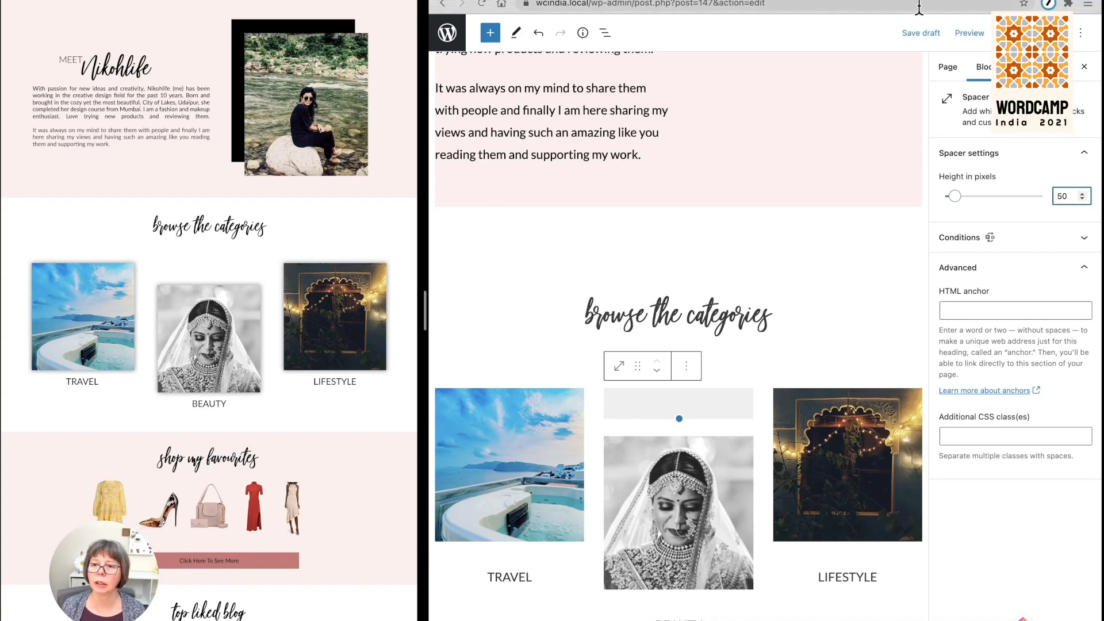
left_click(920, 33)
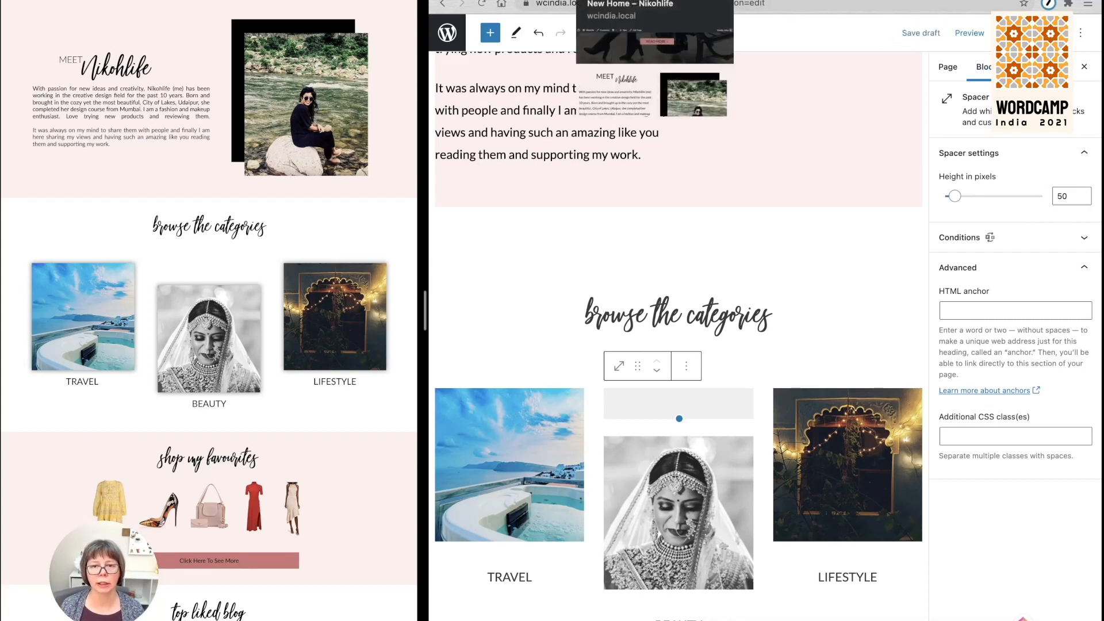
Check the image shadows and the offset middle column of "browse the categories" in the refreshed page preview, and return to the editor.
left_click(633, 0)
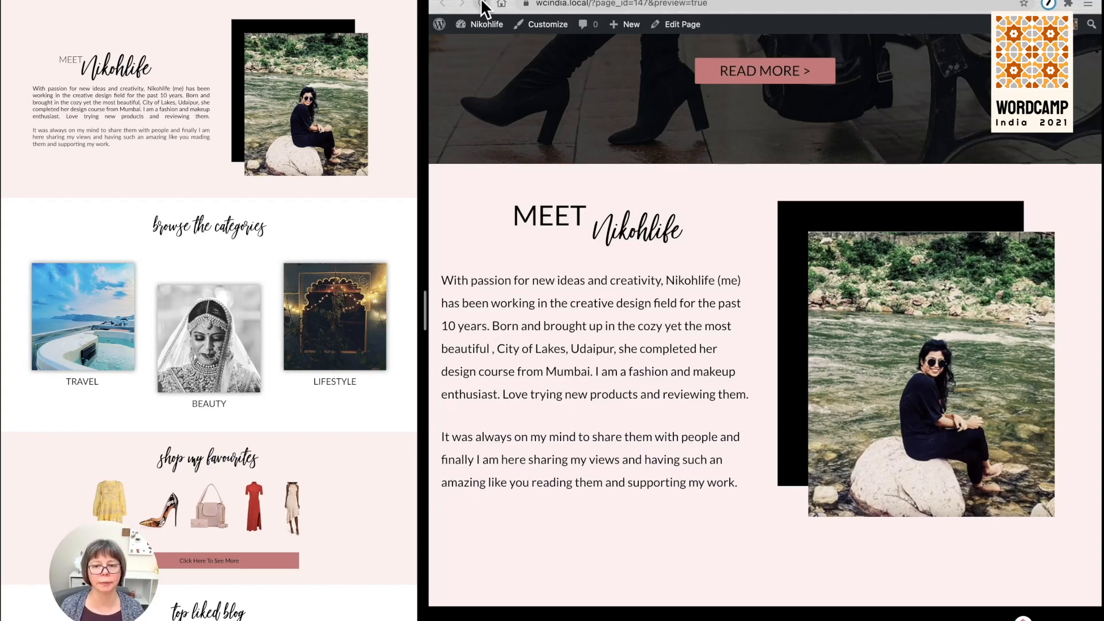
scroll(578, 298, "down", 5)
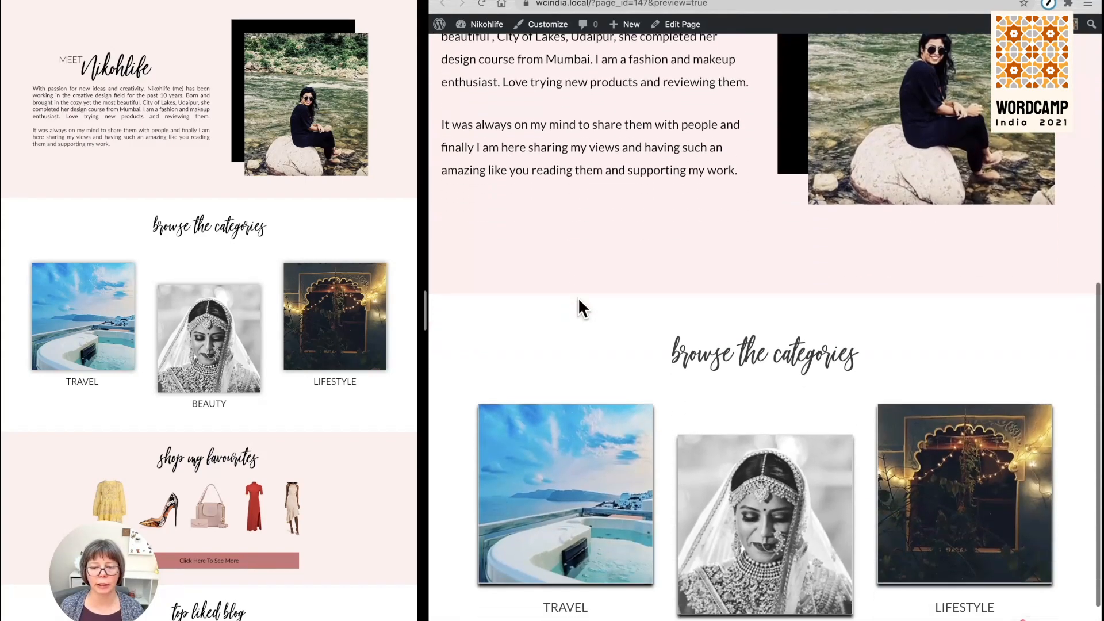
scroll(578, 297, "down", 2)
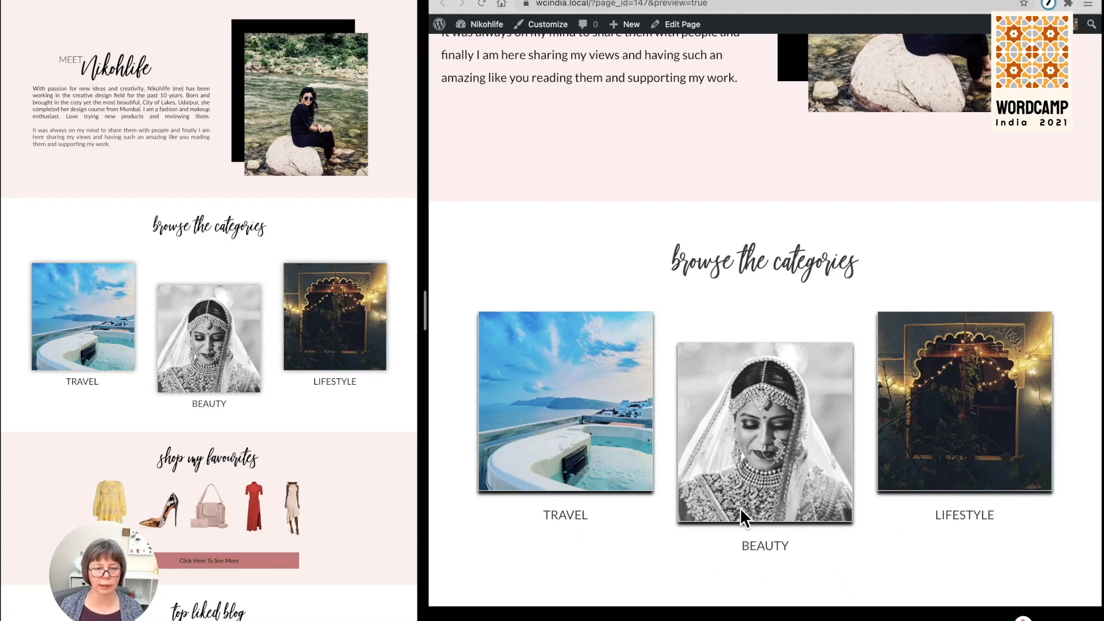
mouse_move(748, 2)
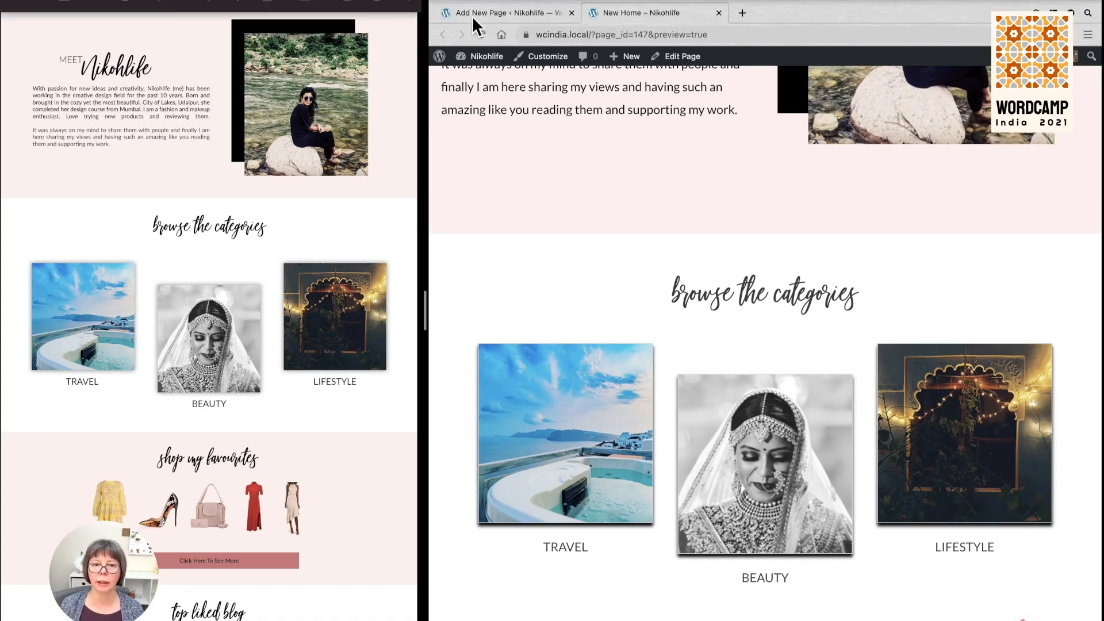
left_click(490, 9)
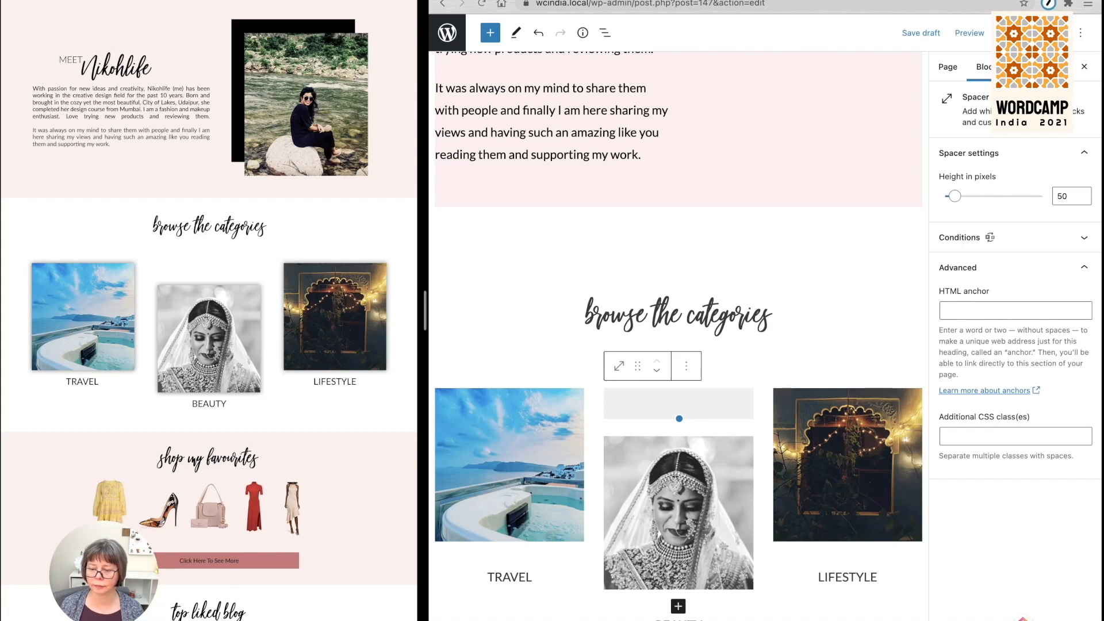
scroll(644, 368, "down", 5)
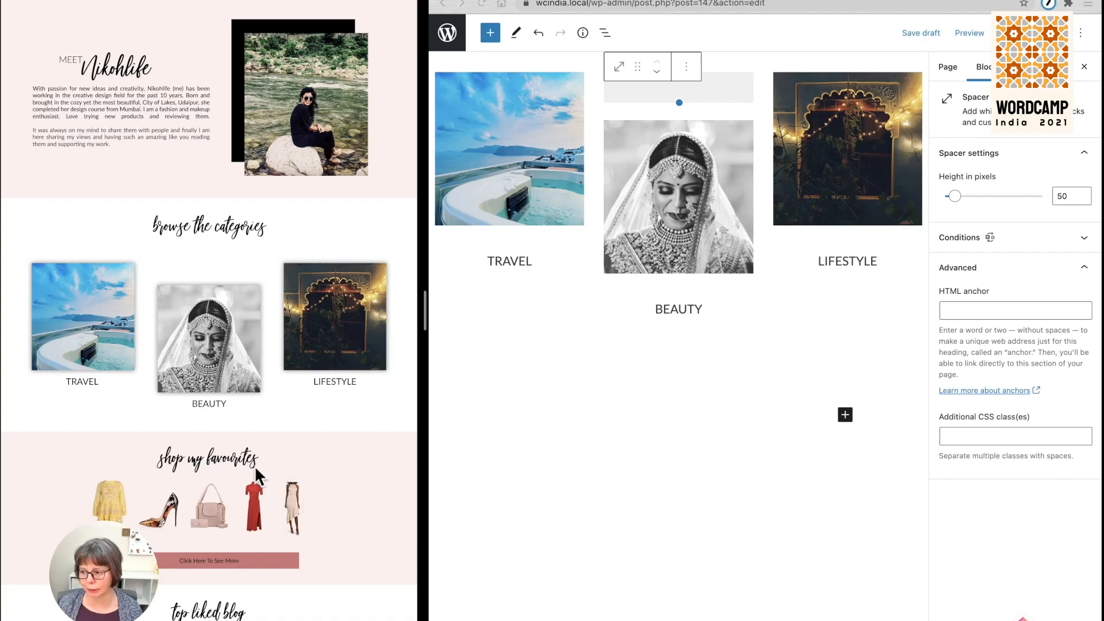
Add a Cover block below the category columns with the pale pink solid overlay and set it to full width.
left_click(844, 415)
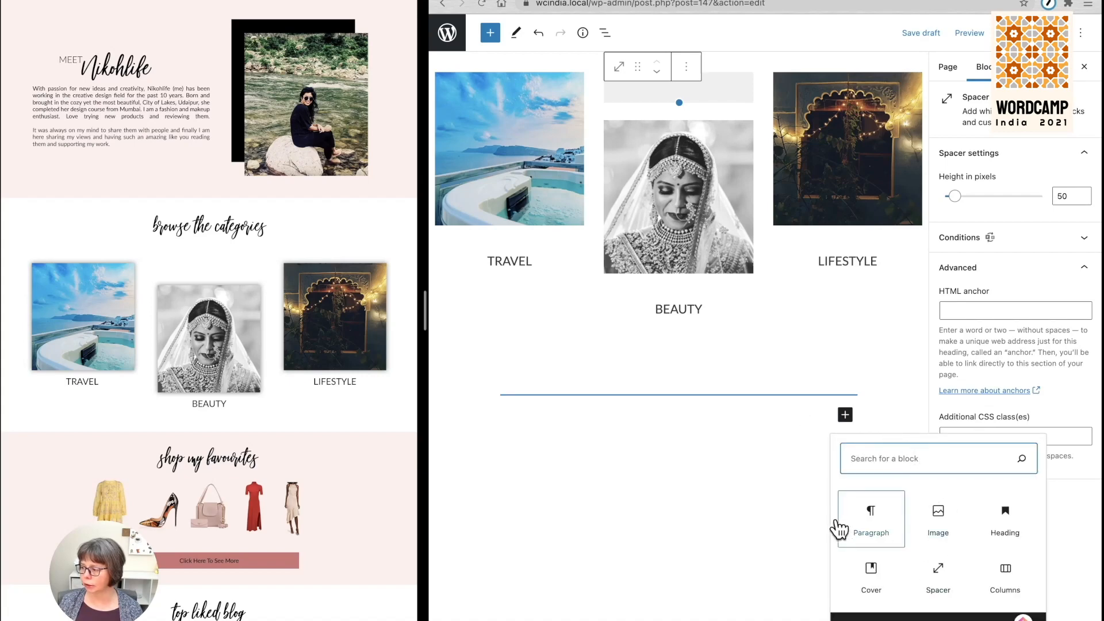
left_click(872, 578)
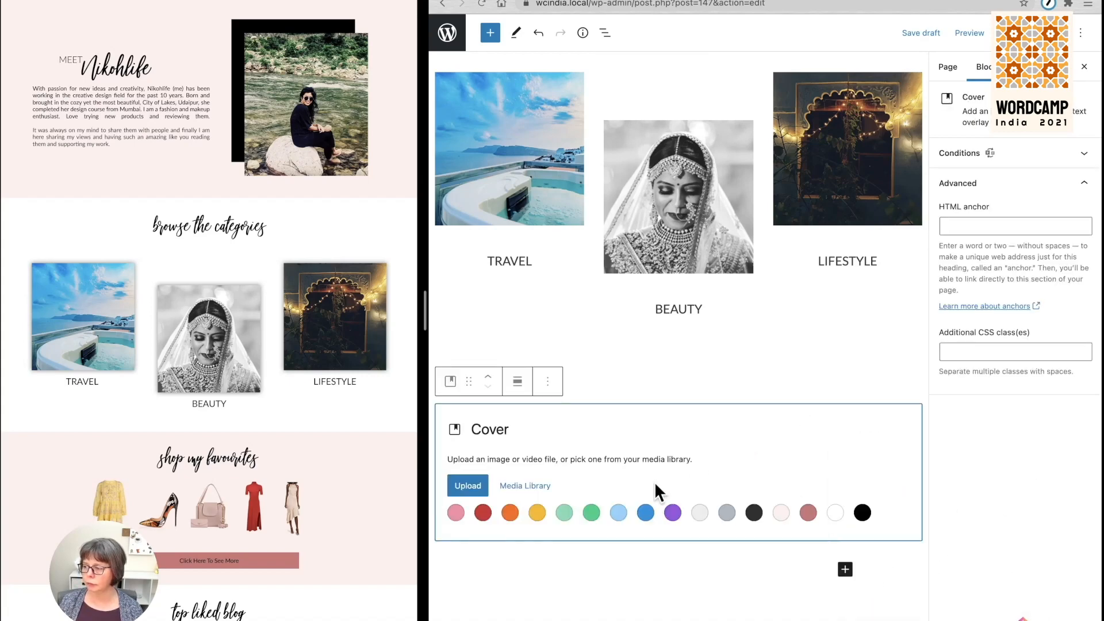
left_click(780, 512)
left_click(581, 425)
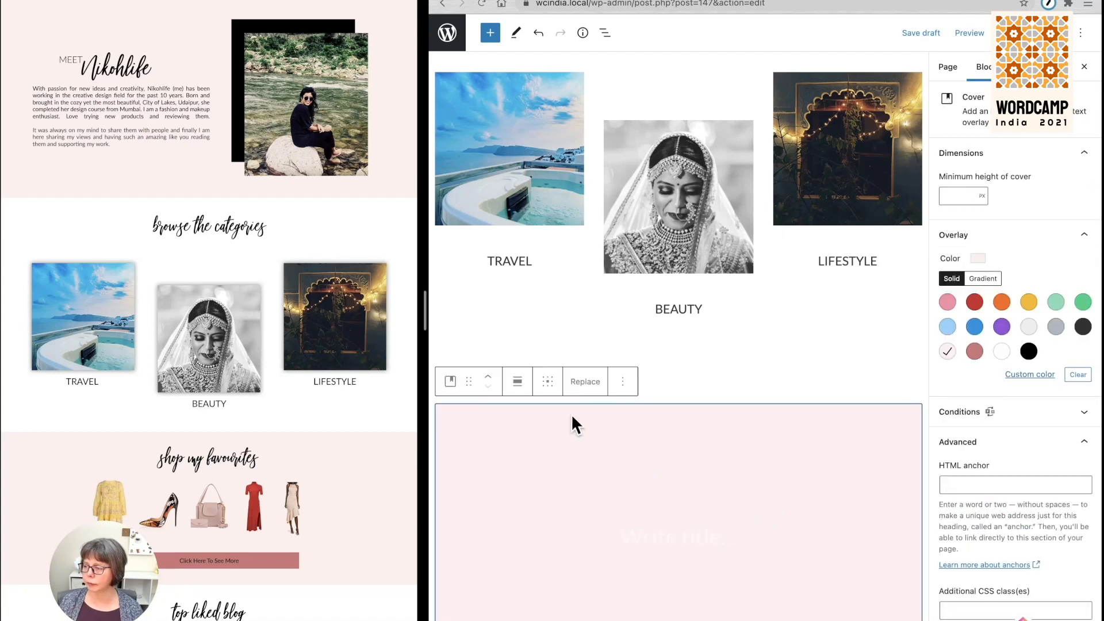
left_click(517, 387)
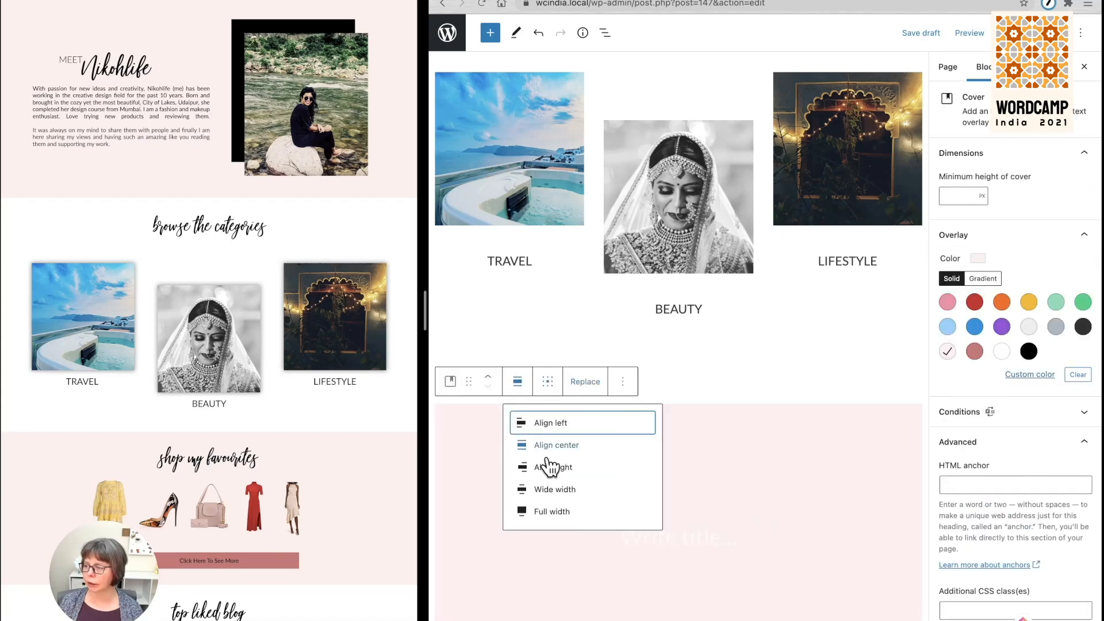
left_click(545, 515)
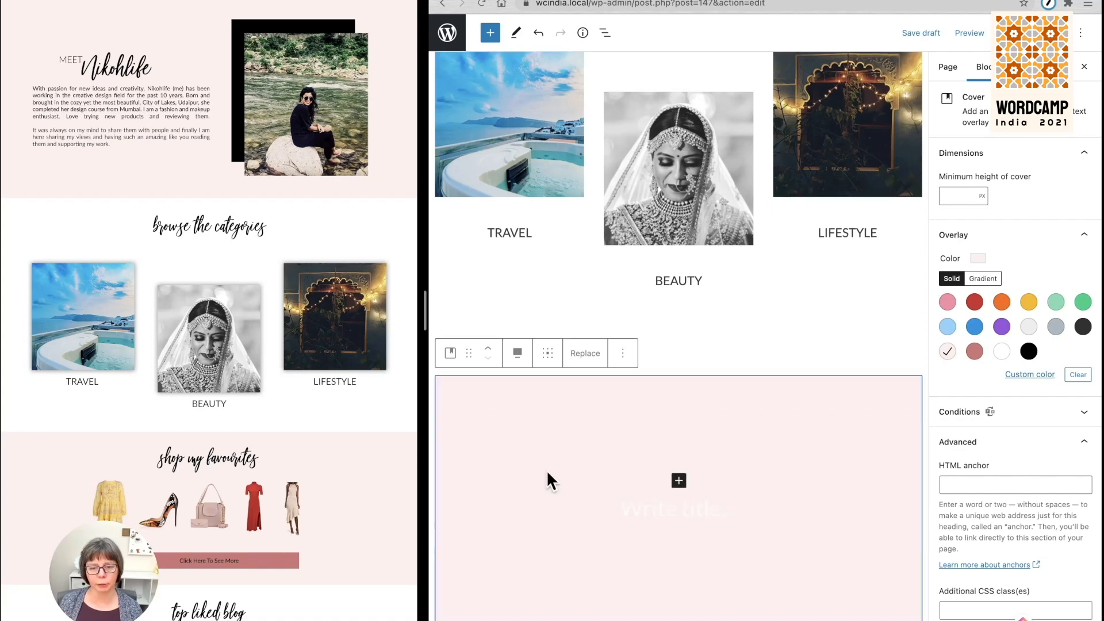
Insert a Heading block inside the pink cover and enter the text "shop my favourites".
left_click(659, 501)
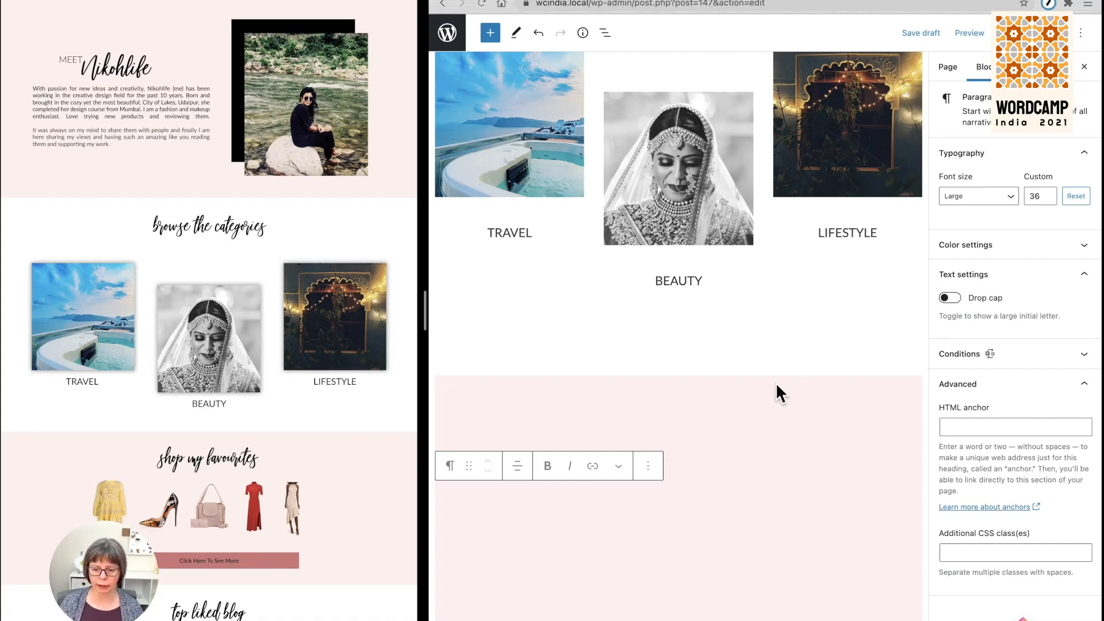
type("/")
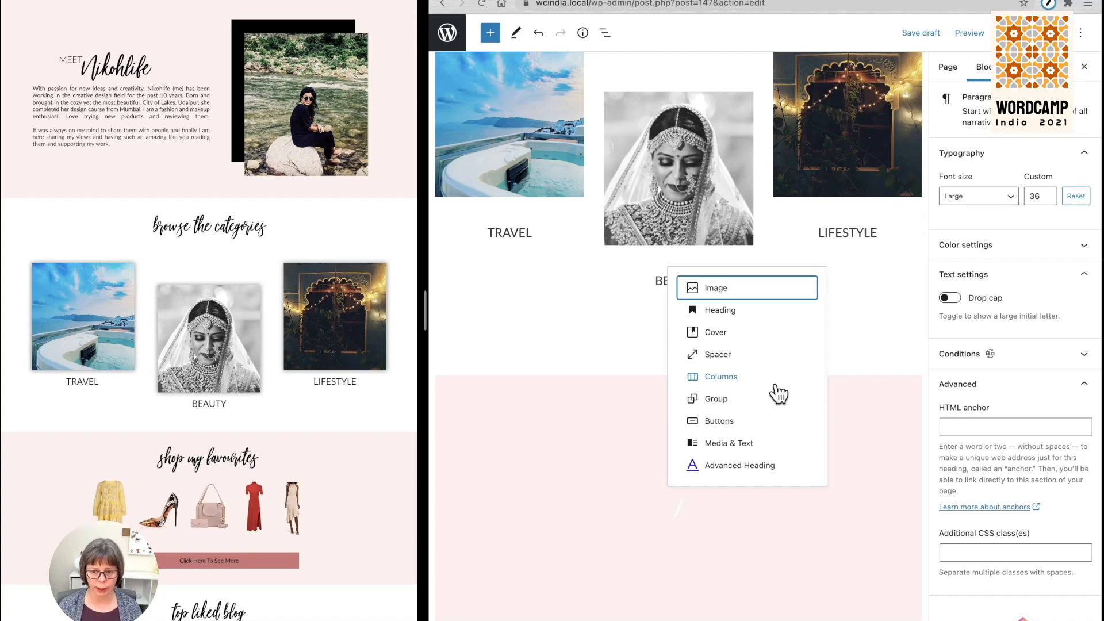
key("Down")
key("Up")
key("Down")
key("Down")
key("Up")
key("Up")
key("Down")
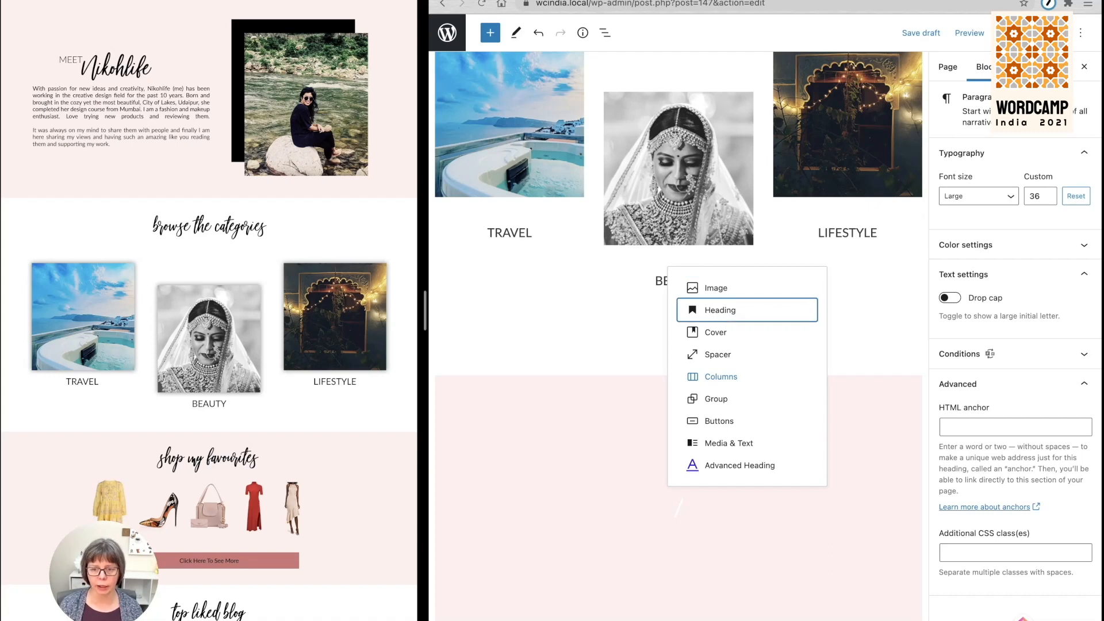
key("Return")
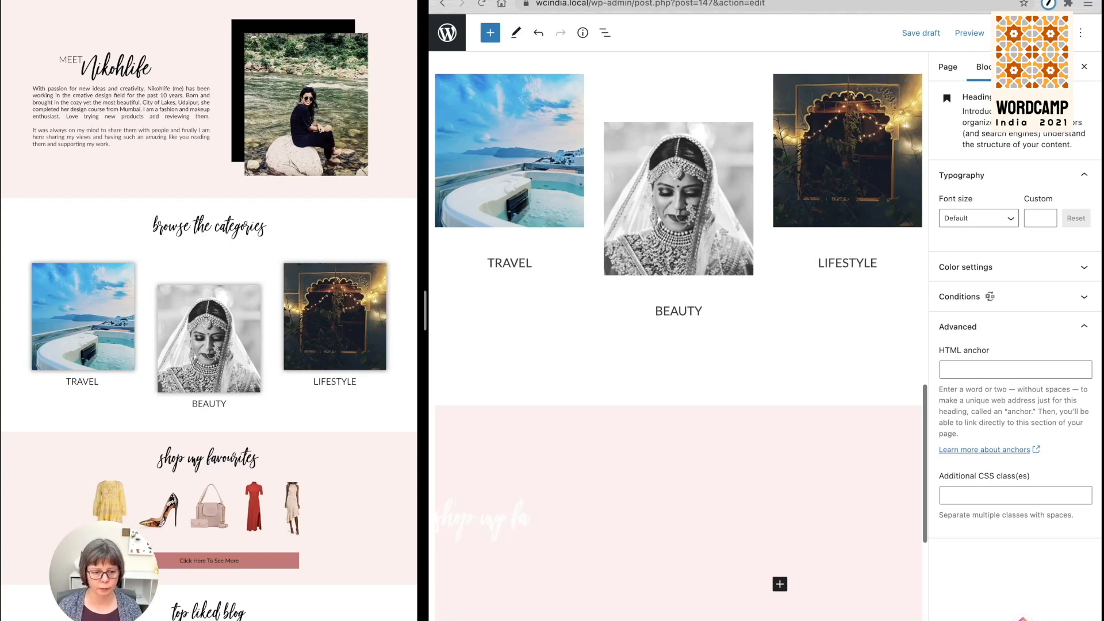
type("tes")
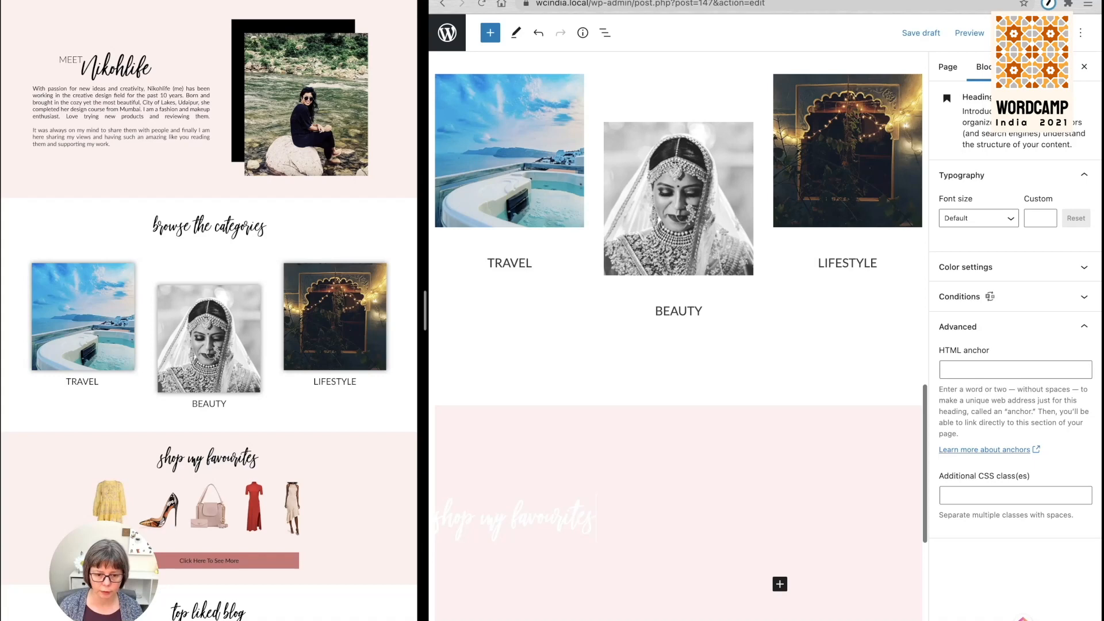
Center the "shop my favourites" heading text and set its text color to black.
key("ctrl+a")
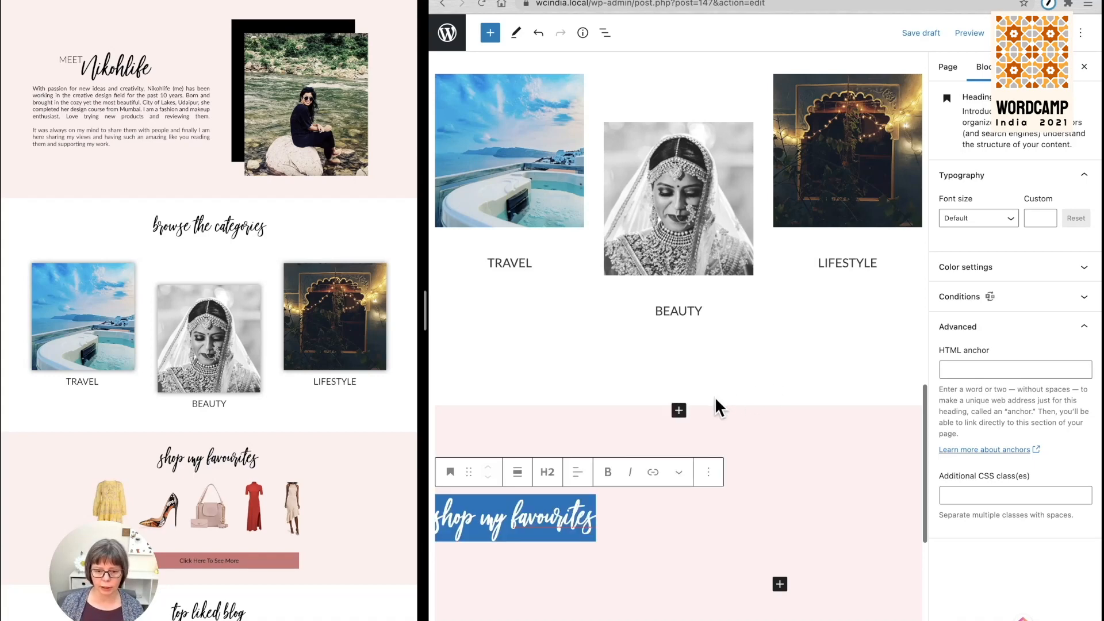
left_click(577, 472)
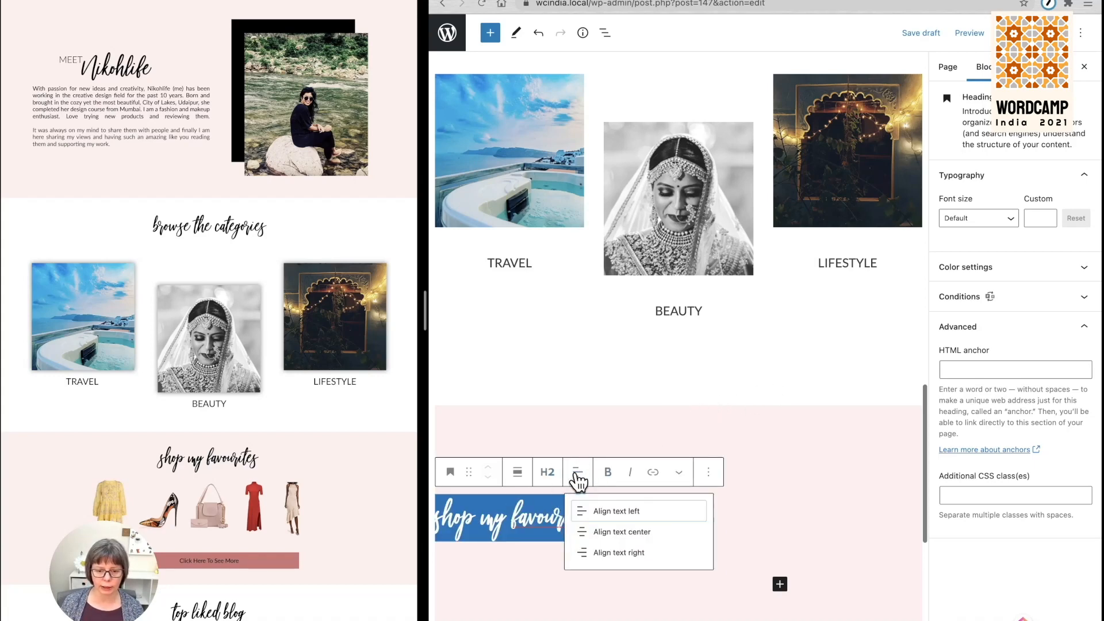
left_click(609, 535)
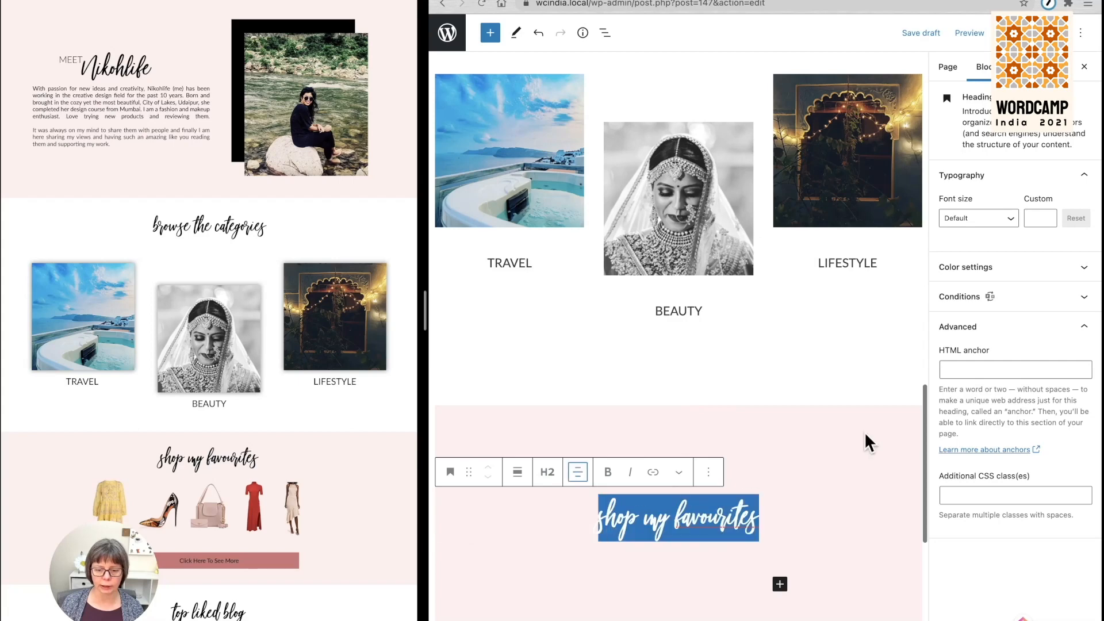
left_click(978, 269)
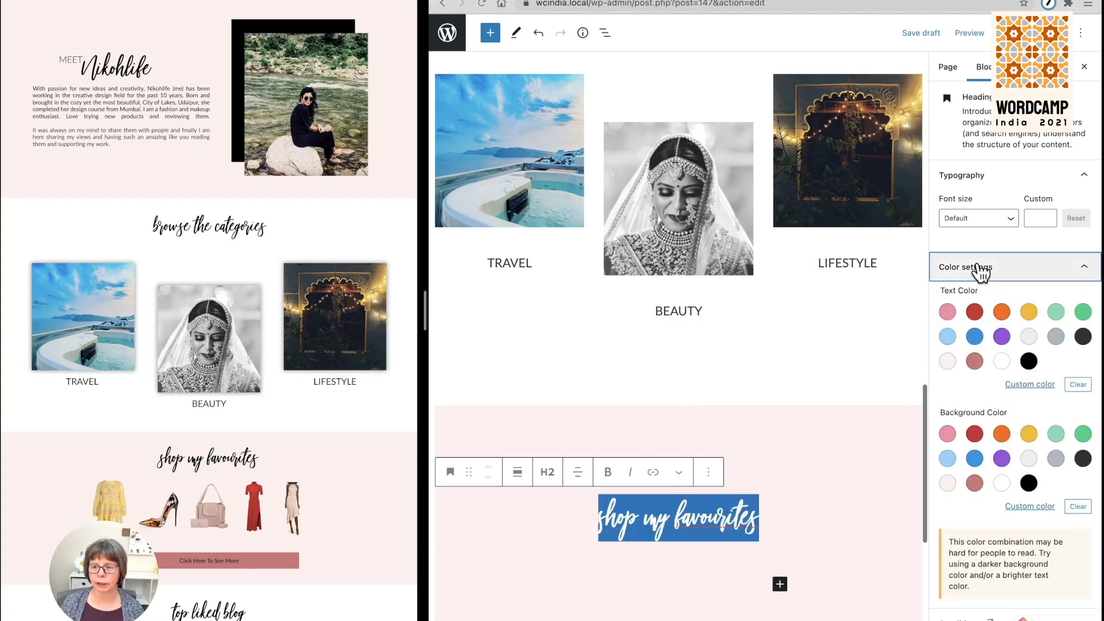
left_click(1029, 361)
left_click(804, 452)
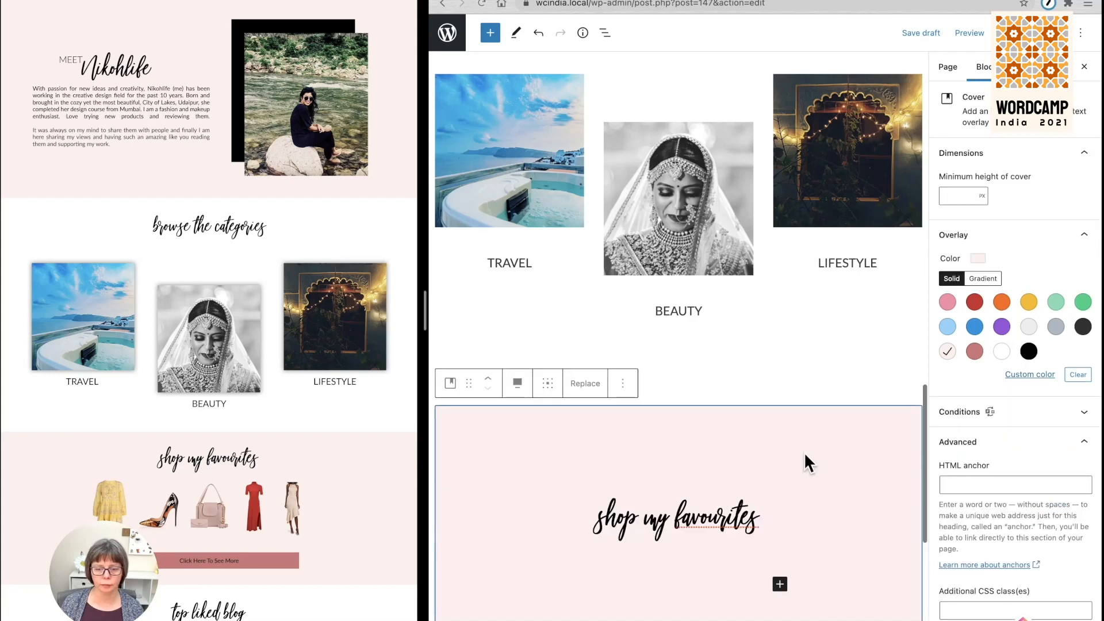
Insert a Gallery block below the heading inside the pink cover.
scroll(646, 551, "down", 3)
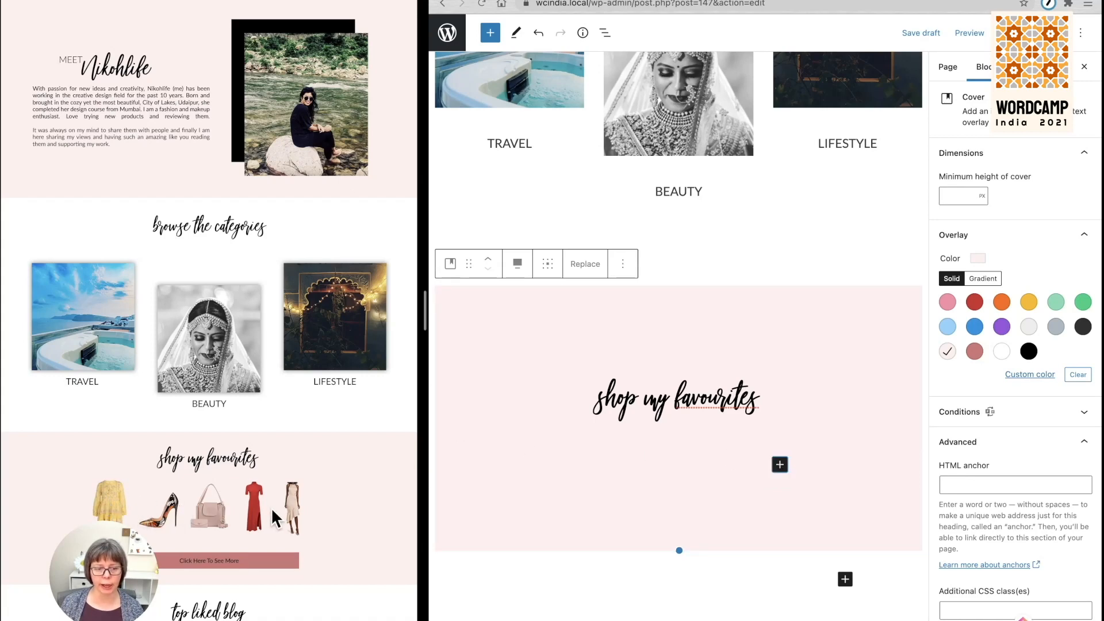
left_click(780, 464)
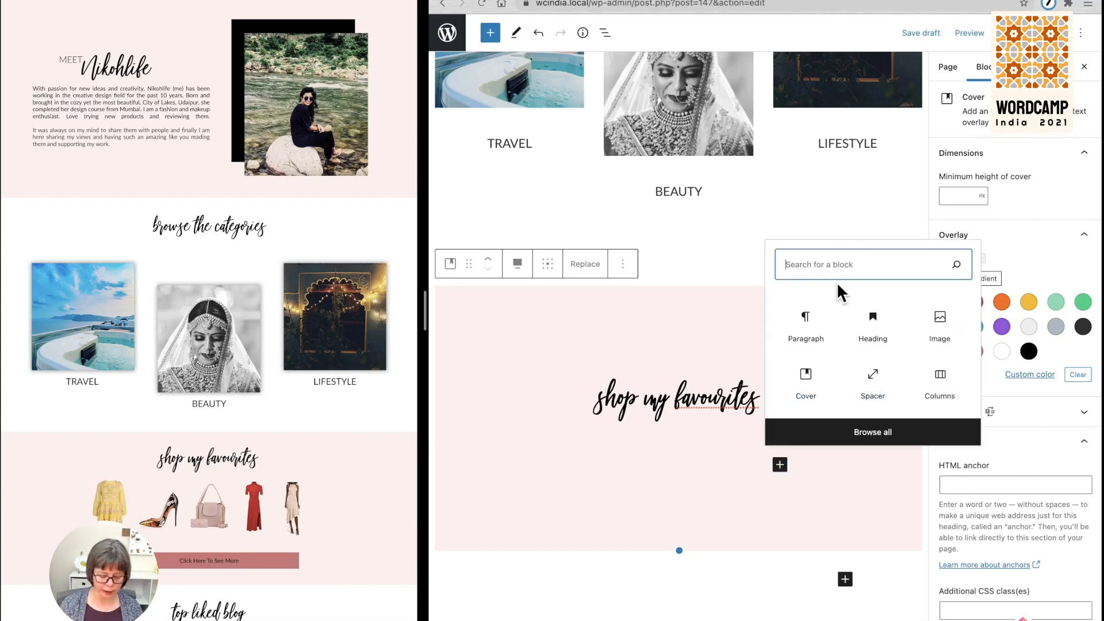
type("g")
type("ery")
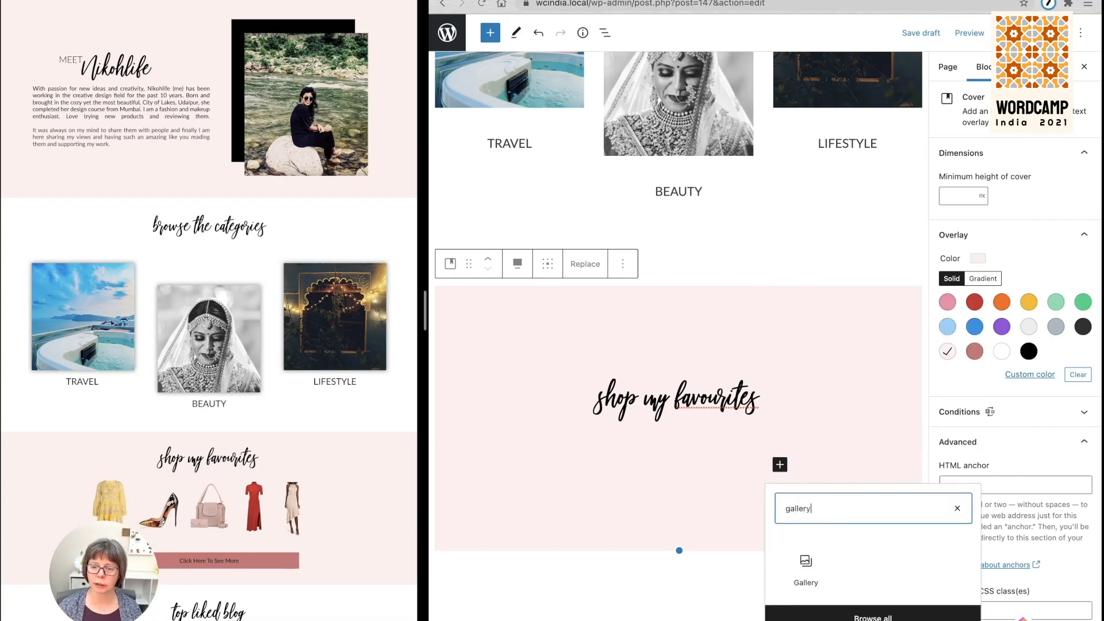
left_click(812, 572)
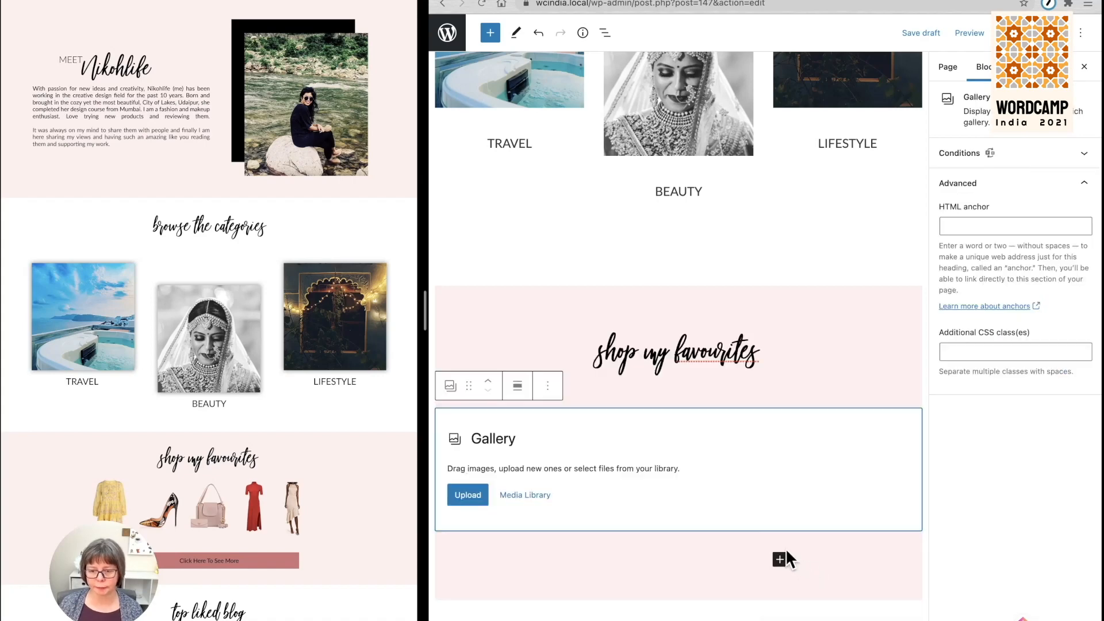
Fill the gallery from the media library with the yellow dress, patterned heel, handbag, red dress and beige dress images, in that order.
left_click(525, 495)
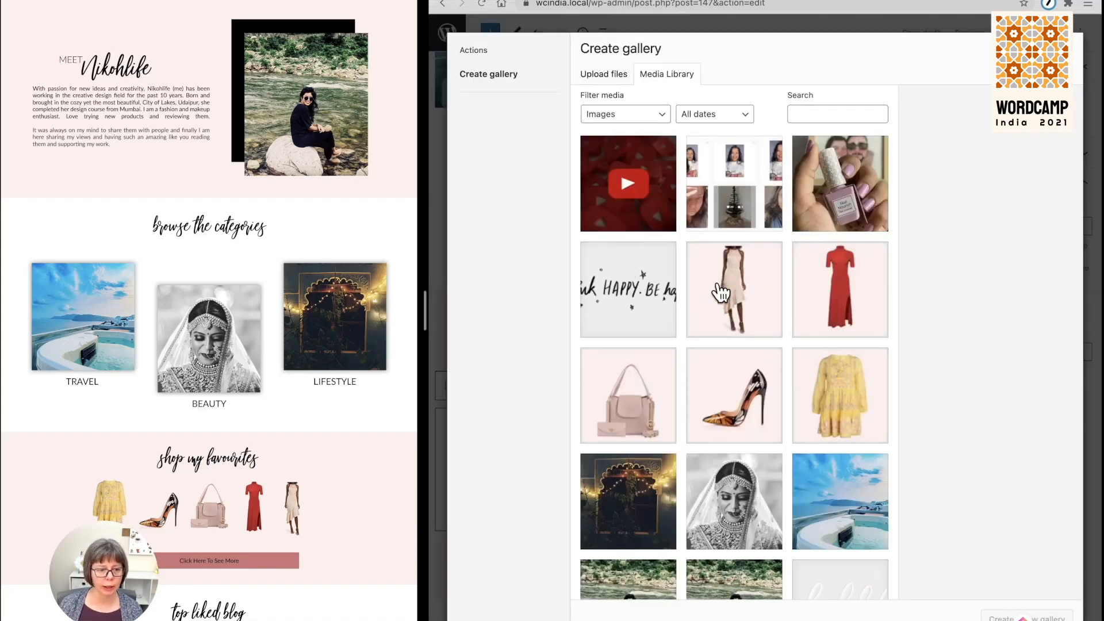
left_click(849, 404)
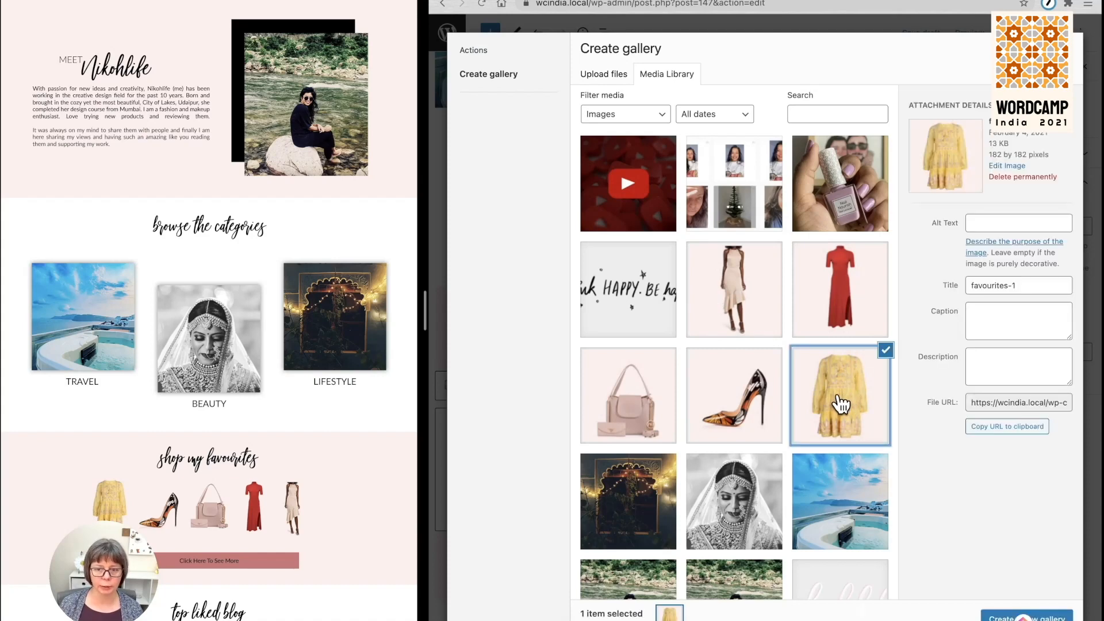
left_click(747, 411)
left_click(661, 406)
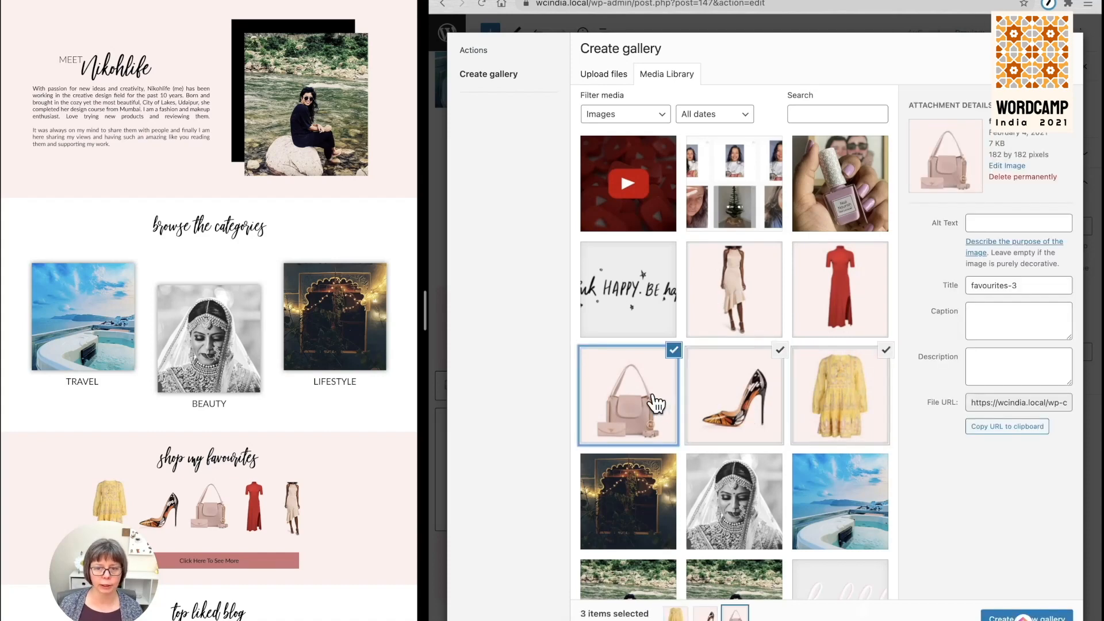
left_click(876, 287)
left_click(739, 300)
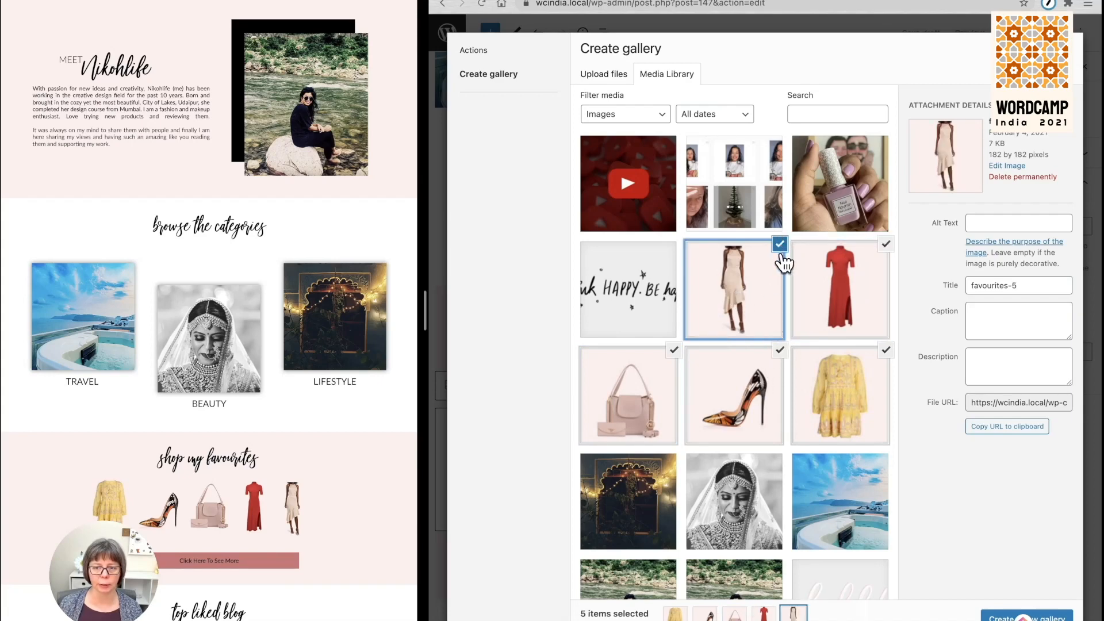
left_click(1052, 618)
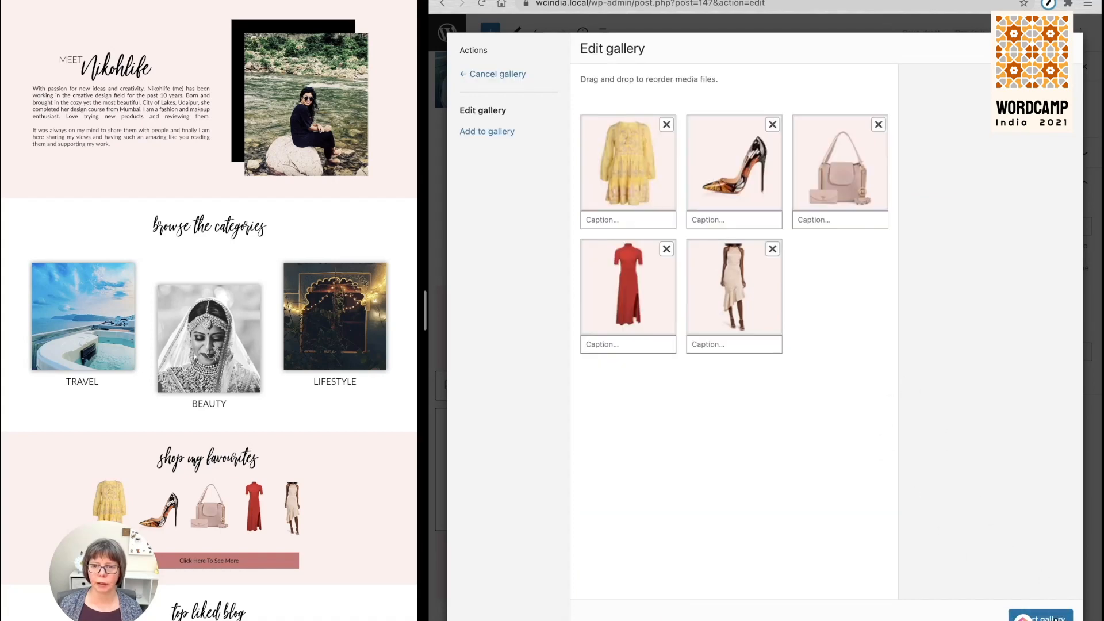
left_click(1042, 618)
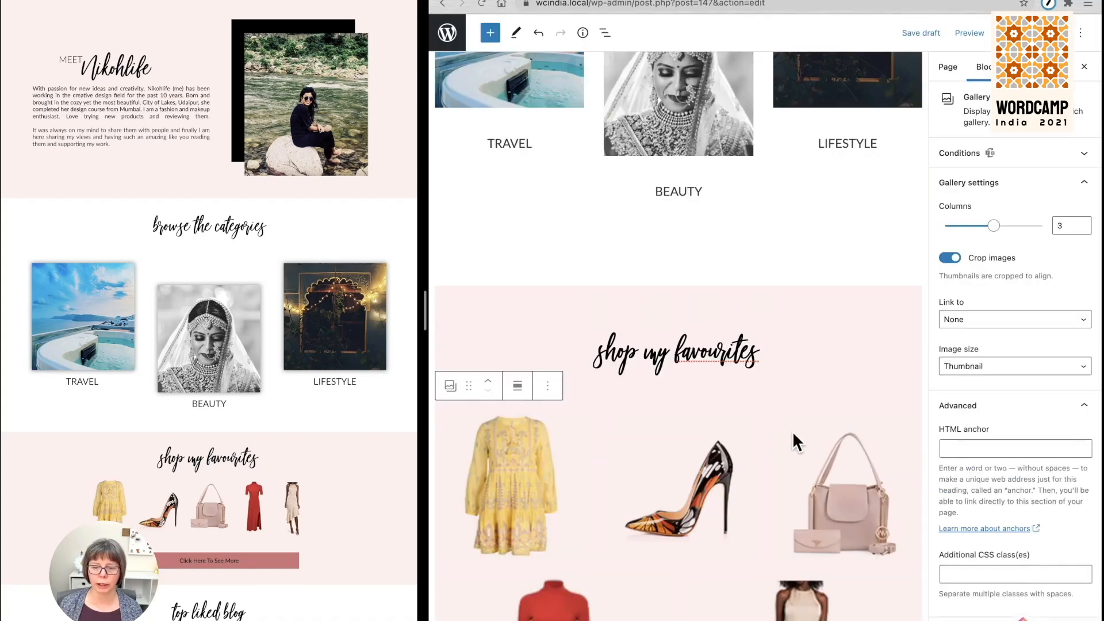
Set the gallery to 5 columns and align it to wide width.
scroll(792, 430, "down", 5)
scroll(792, 430, "up", 1)
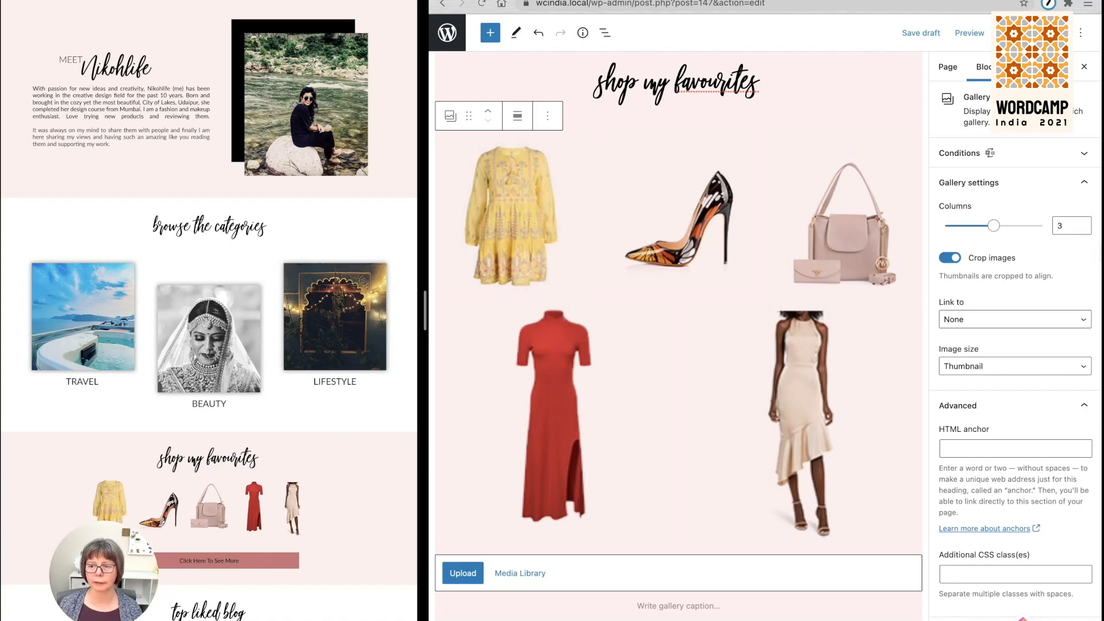
left_click_drag(1070, 227, 1057, 226)
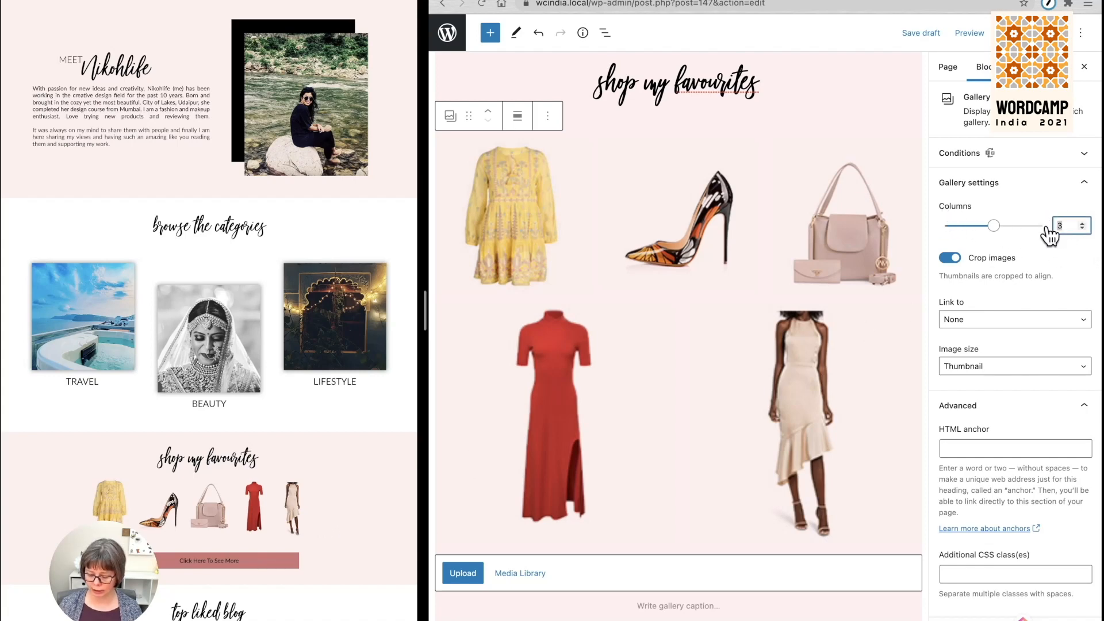
type("5")
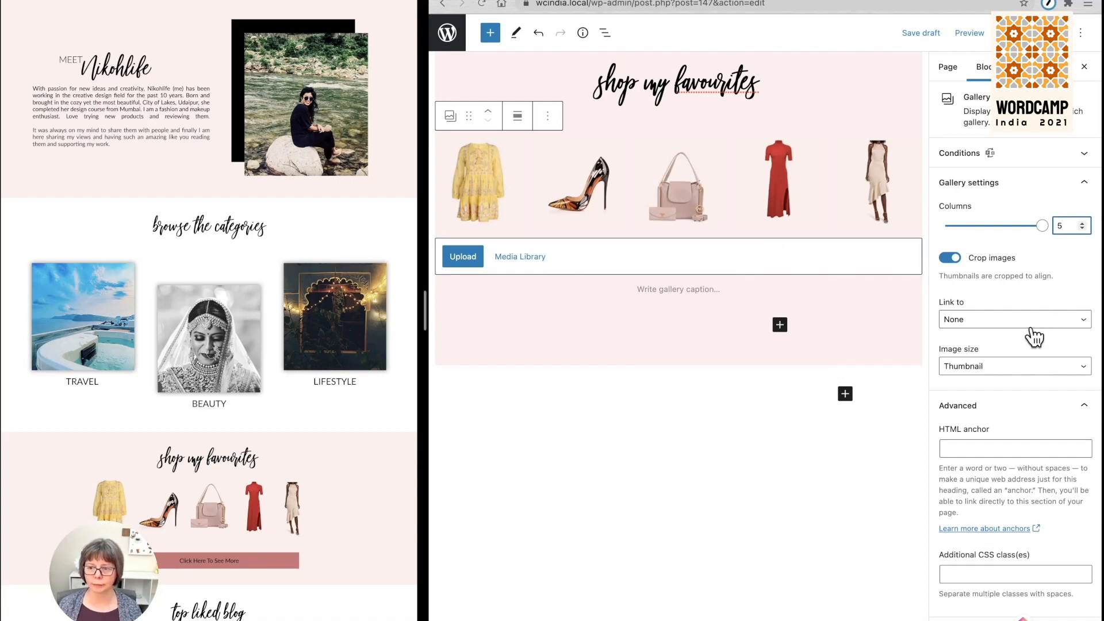
scroll(1000, 364, "down", 1)
scroll(1003, 366, "up", 1)
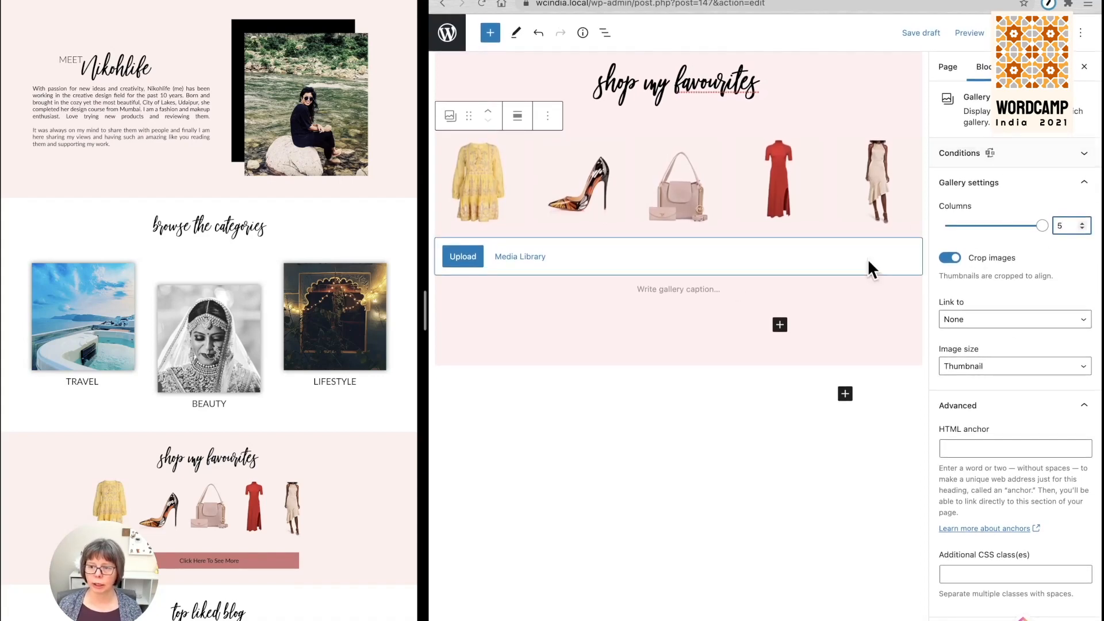
left_click(518, 118)
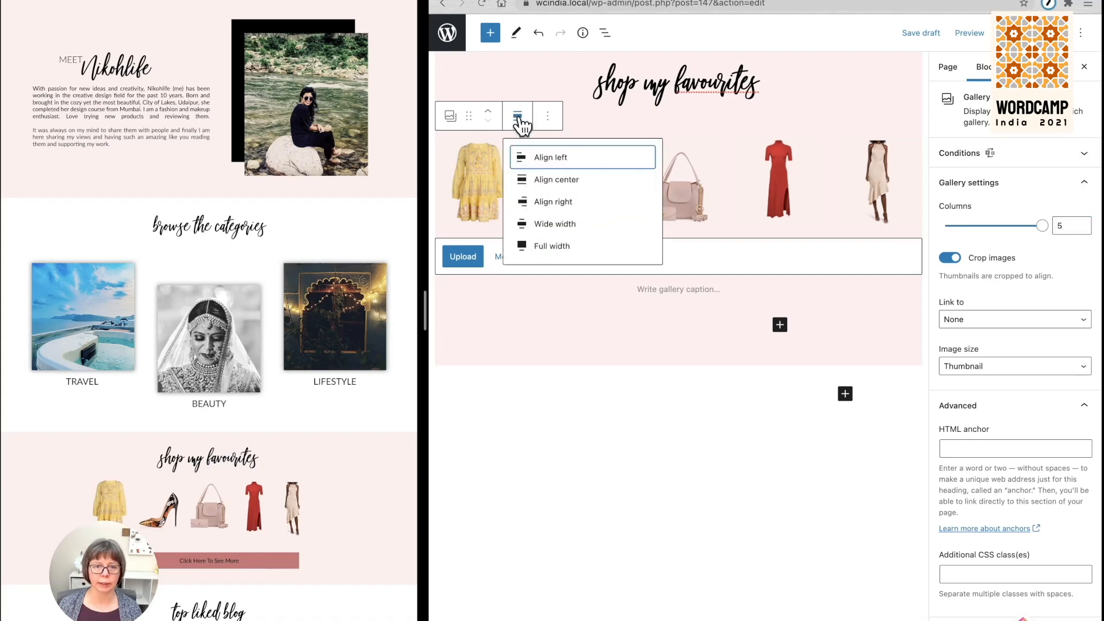
left_click(549, 219)
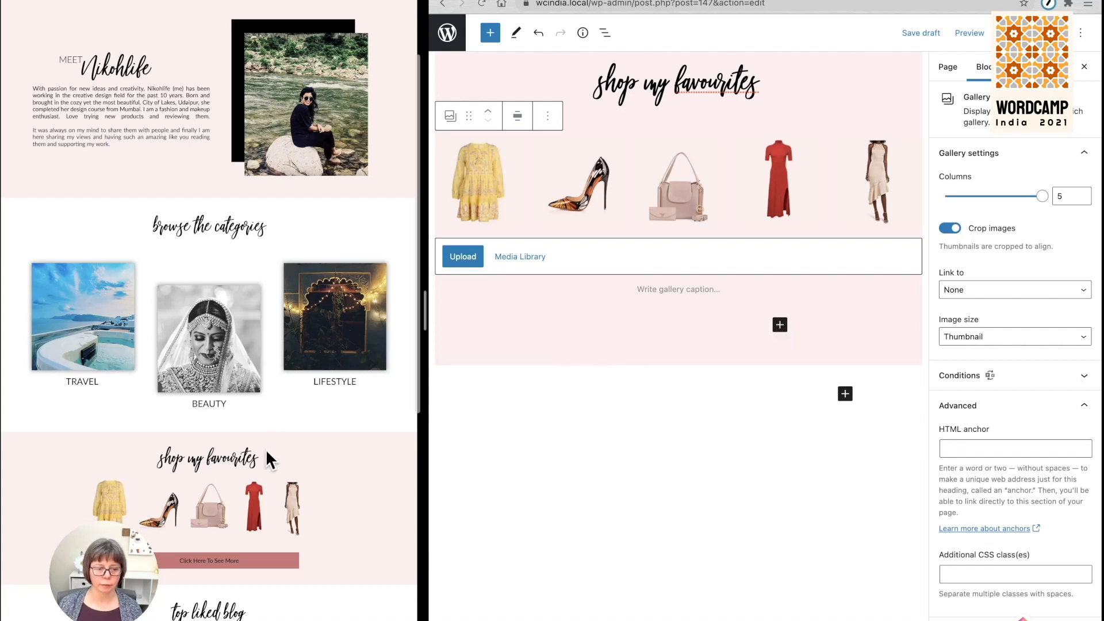
Insert a Buttons block below the gallery inside the pink cover.
scroll(265, 450, "down", 5)
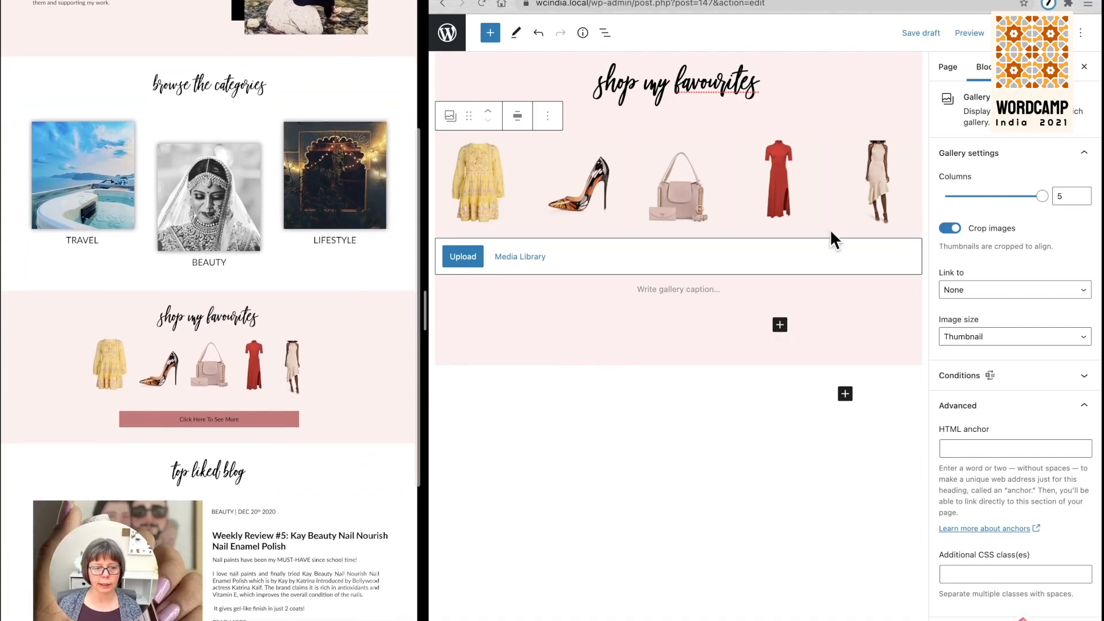
left_click(779, 324)
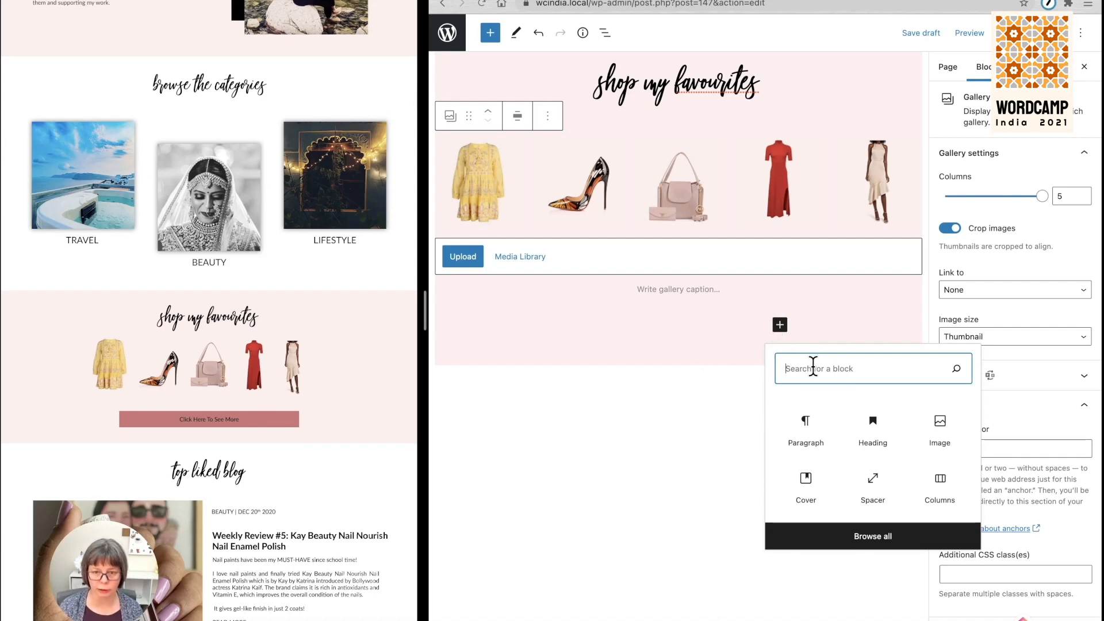
type("but")
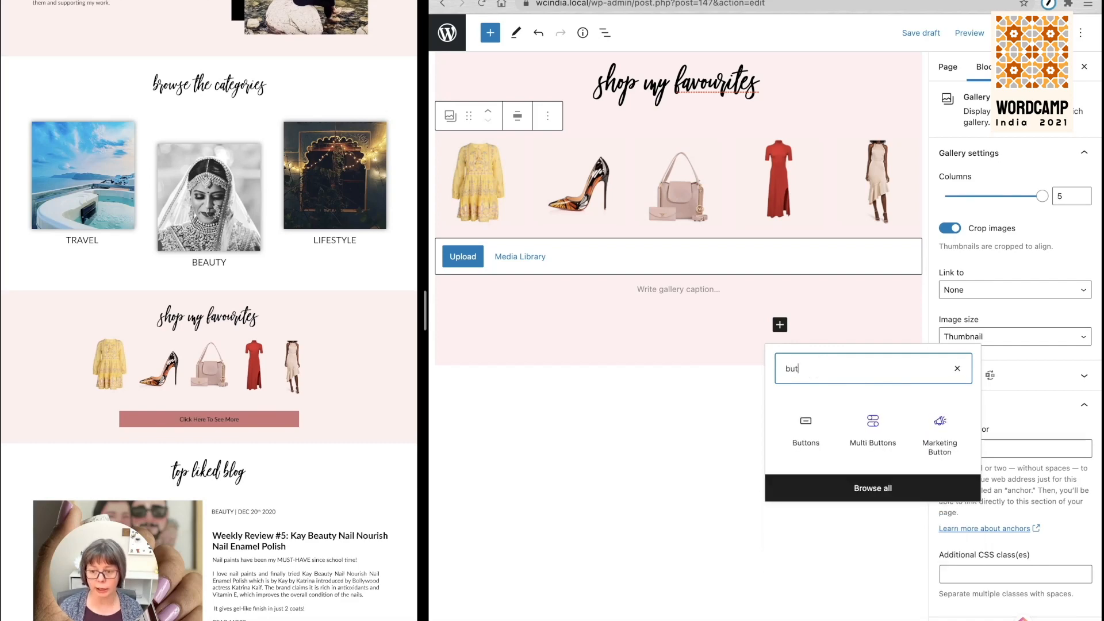
left_click(803, 435)
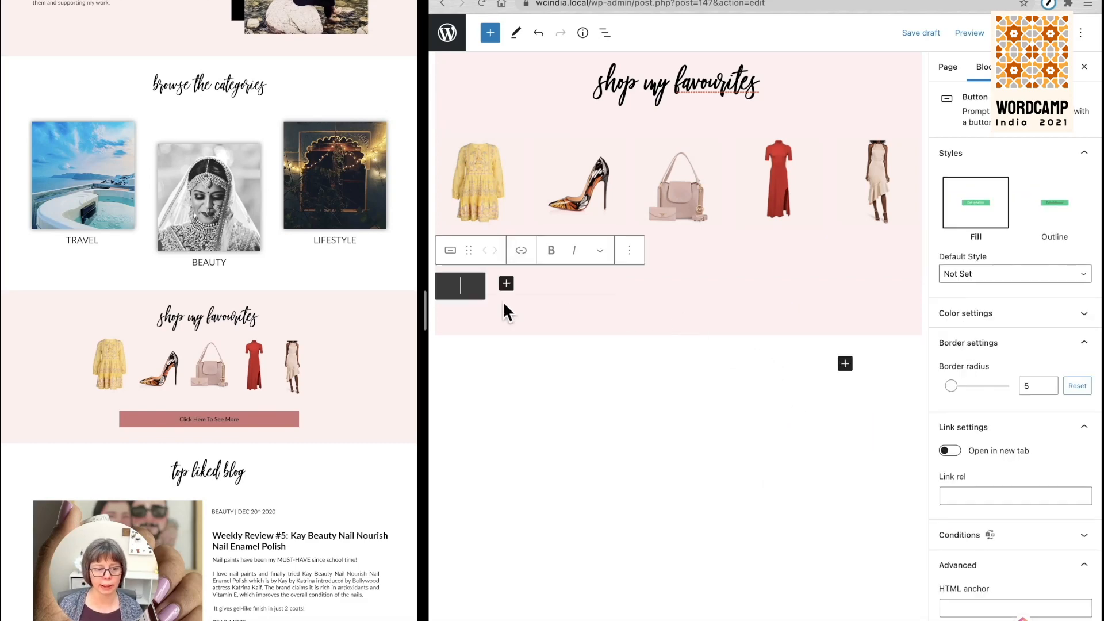
Label the new button in the pink cover "Click Here To See More".
scroll(502, 302, "up", 4)
type("Click Here to")
key("BackSpace")
key("BackSpace")
type("To See More")
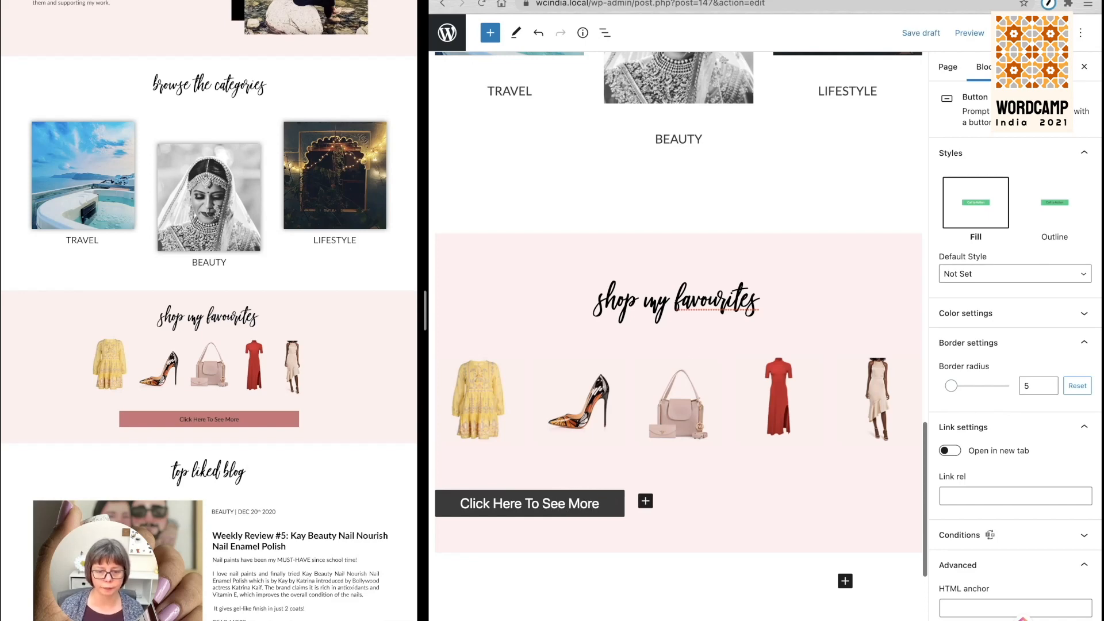
Align the Buttons block below the gallery to the center.
left_click(689, 520)
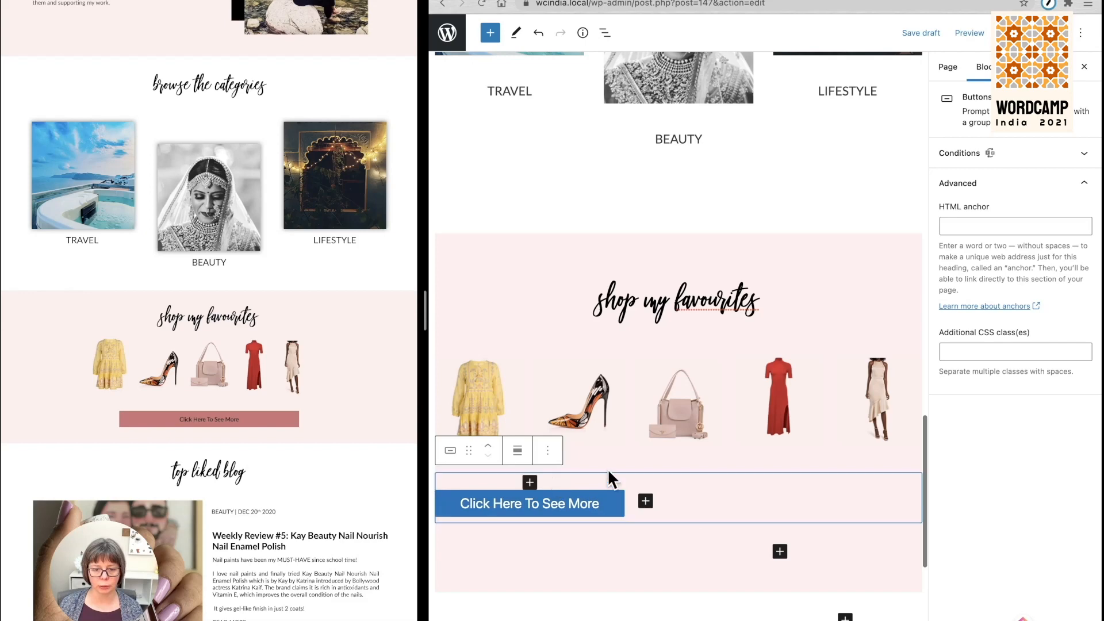
left_click(517, 452)
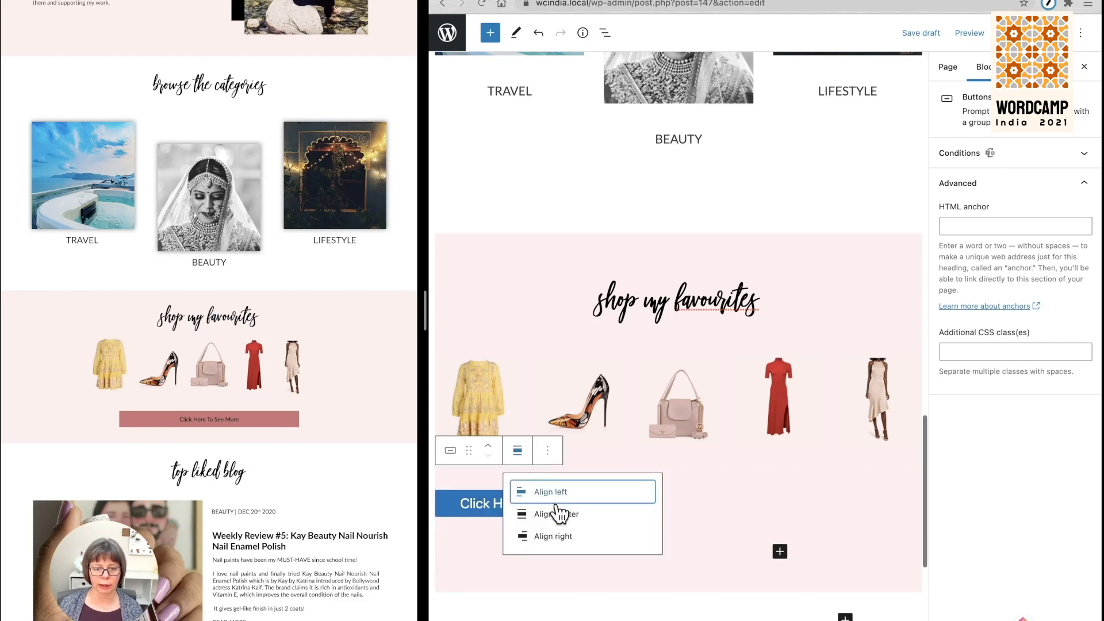
left_click(558, 515)
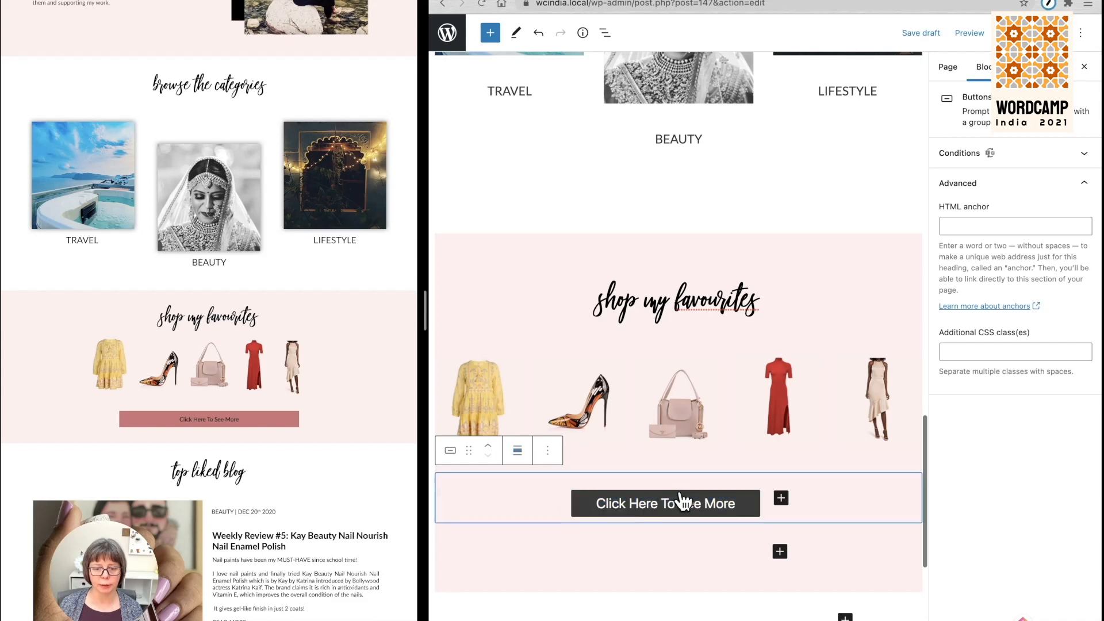
Give the "Click Here To See More" button black text and a dusty rose solid background.
left_click(681, 501)
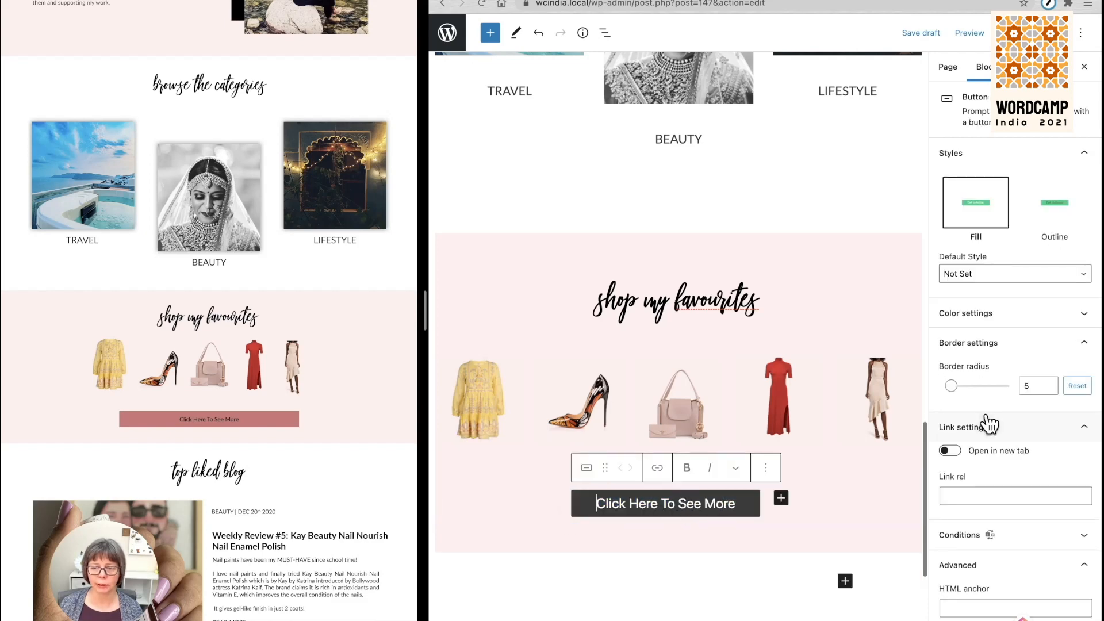
left_click(1003, 310)
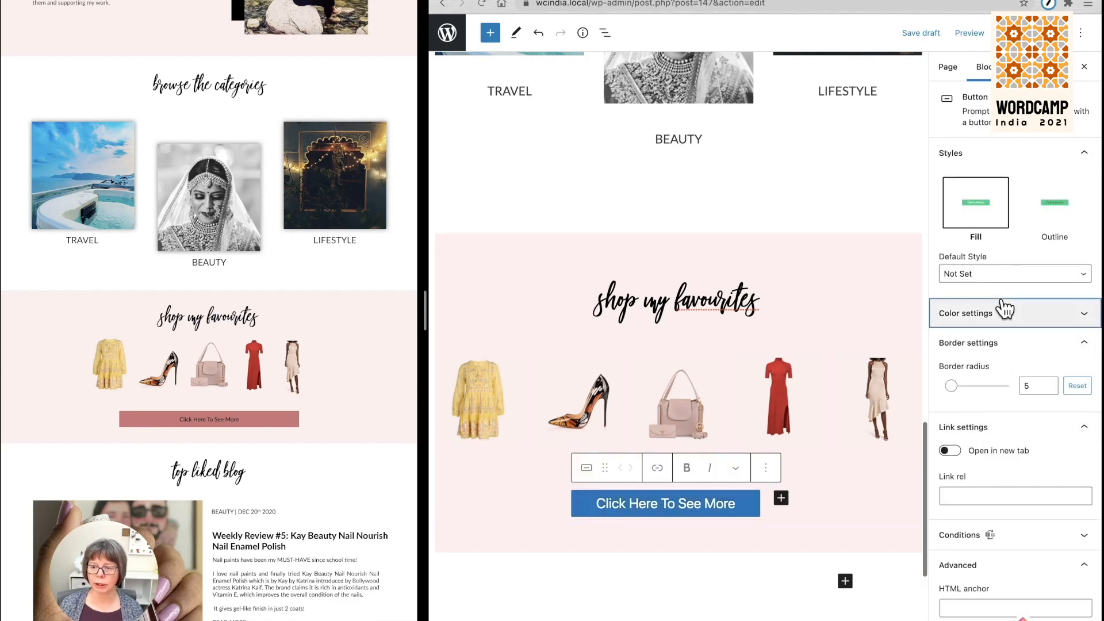
left_click(1029, 408)
left_click(974, 552)
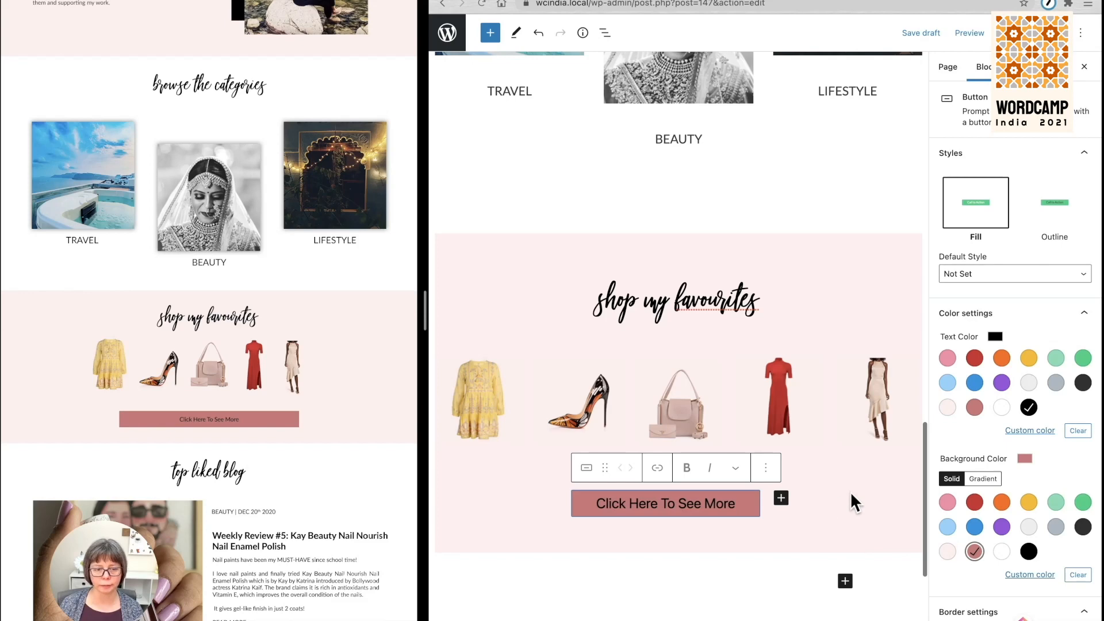
Save the draft and reload the page preview to check the "shop my favourites" section against the reference page.
scroll(849, 491, "down", 3)
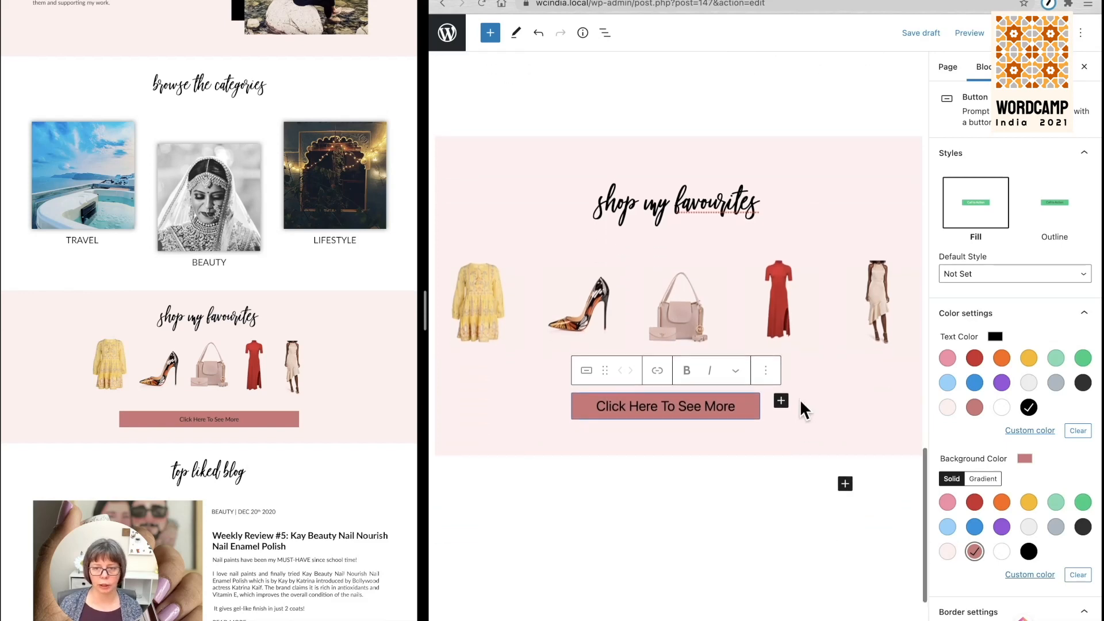
scroll(809, 274, "up", 5)
left_click(920, 33)
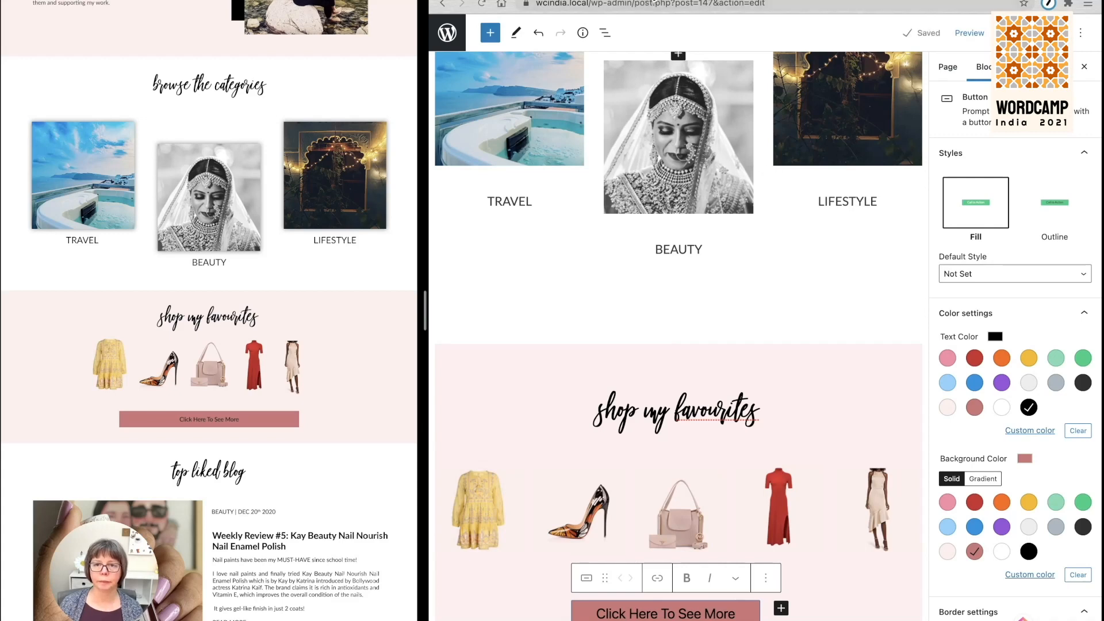
left_click(650, 1)
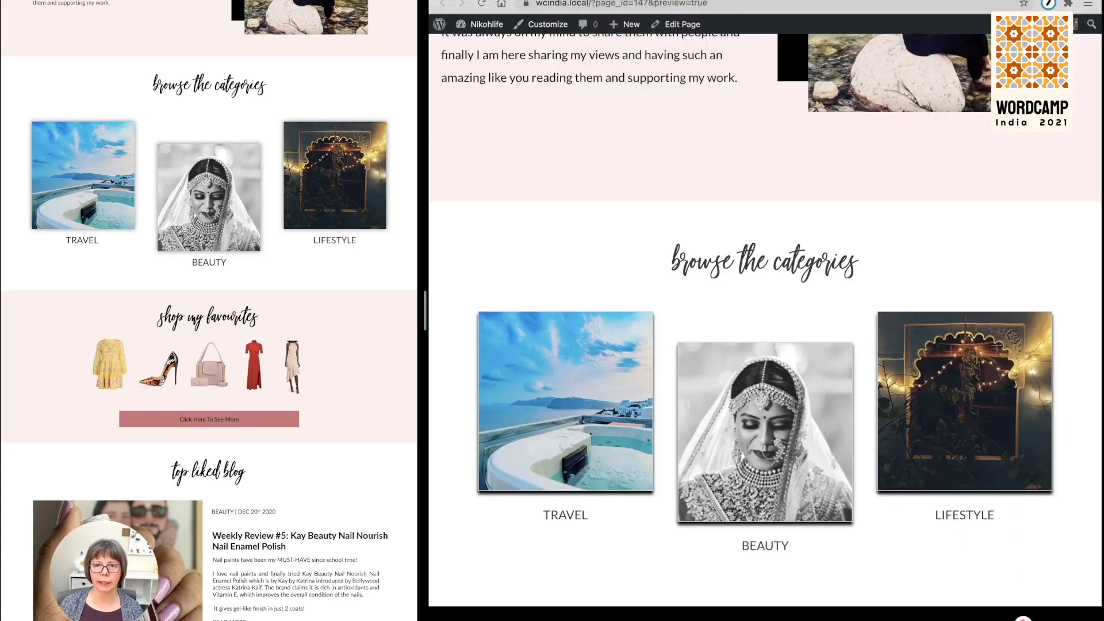
left_click(482, 2)
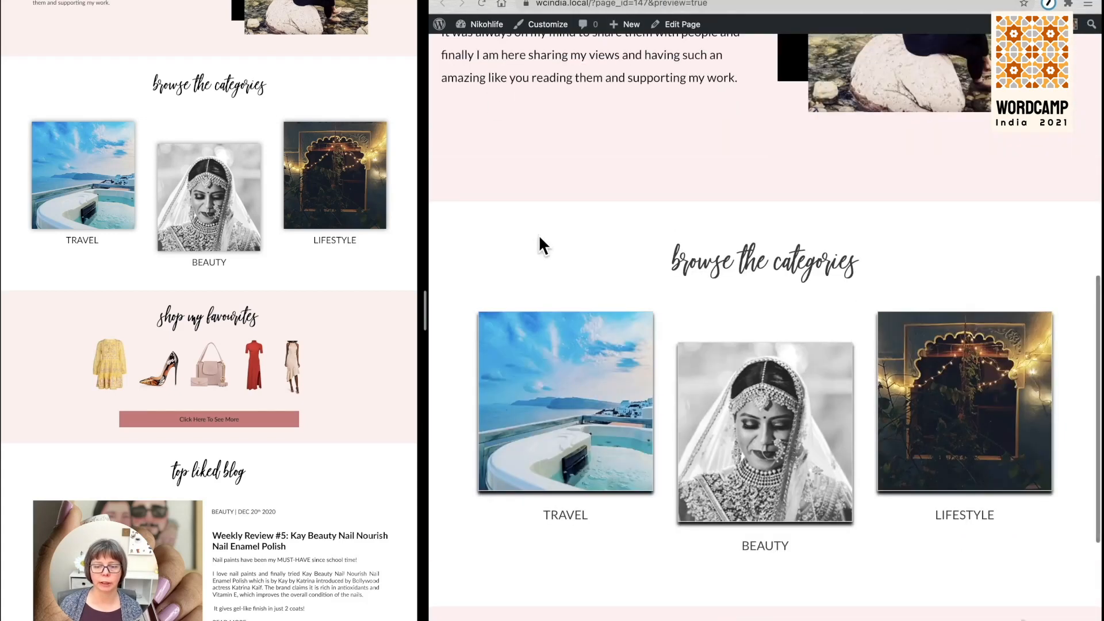
scroll(540, 235, "down", 5)
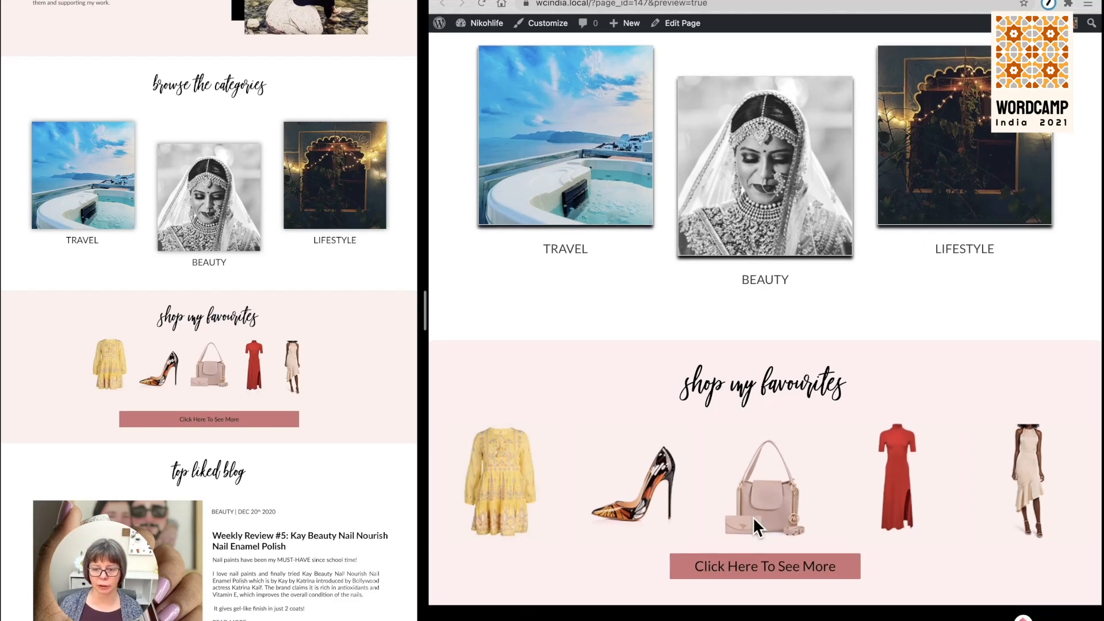
scroll(215, 467, "down", 6)
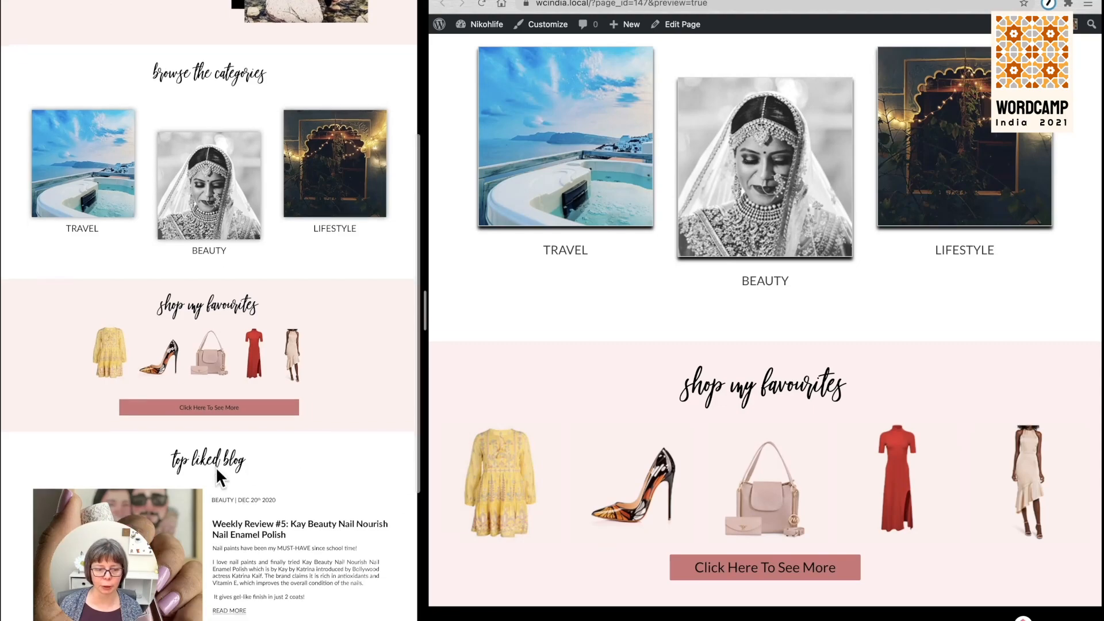
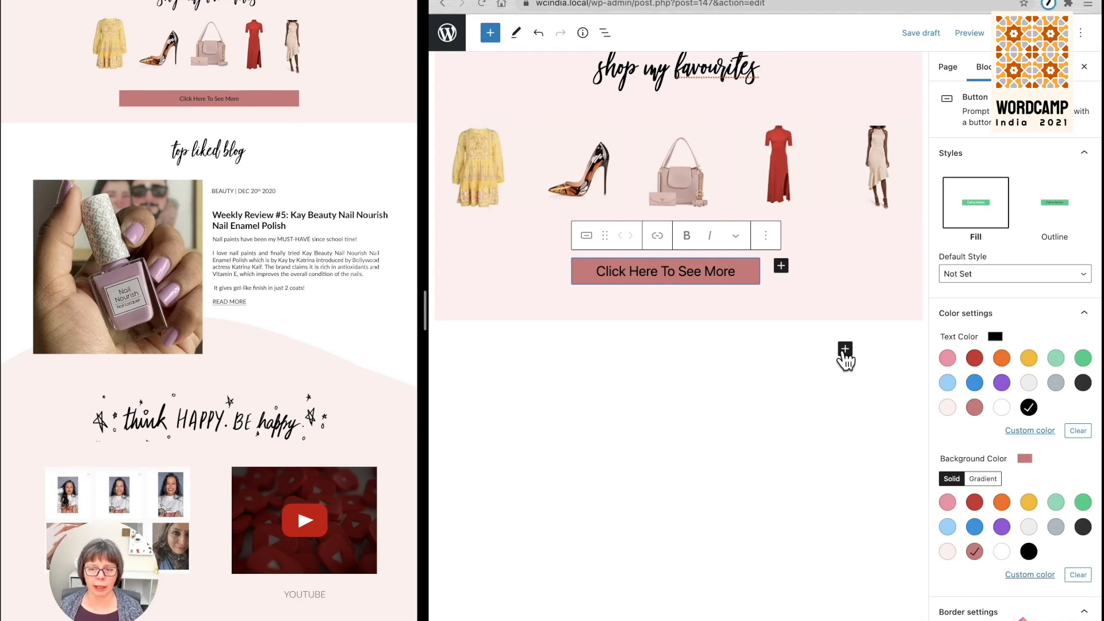
Insert an Advanced Columns block with the single-column variation below the pink cover.
left_click(845, 349)
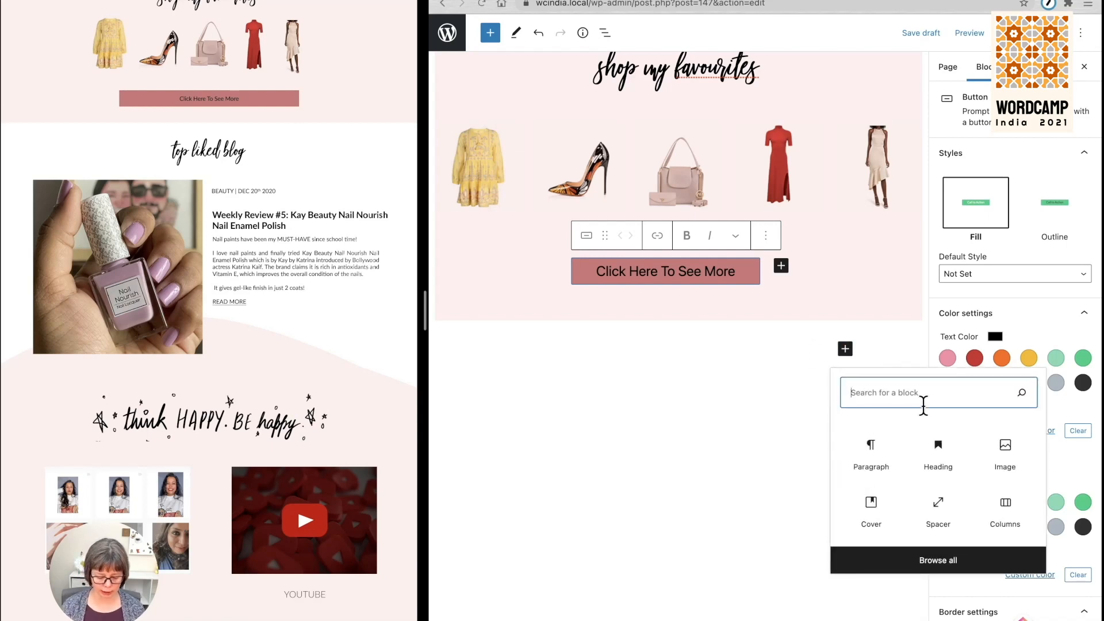
type("col")
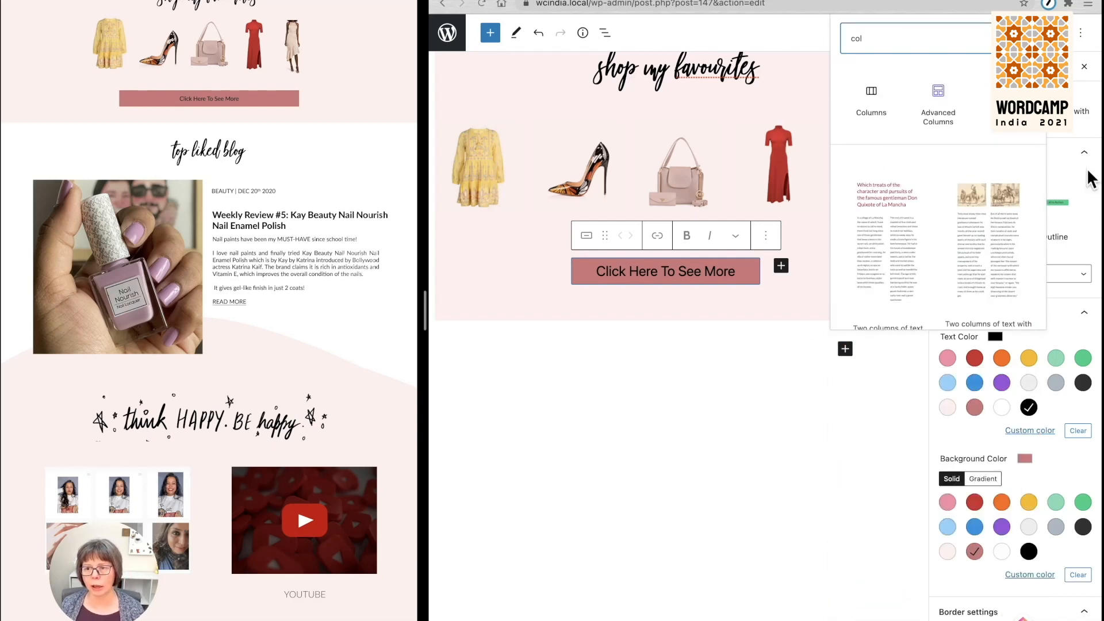
left_click(947, 105)
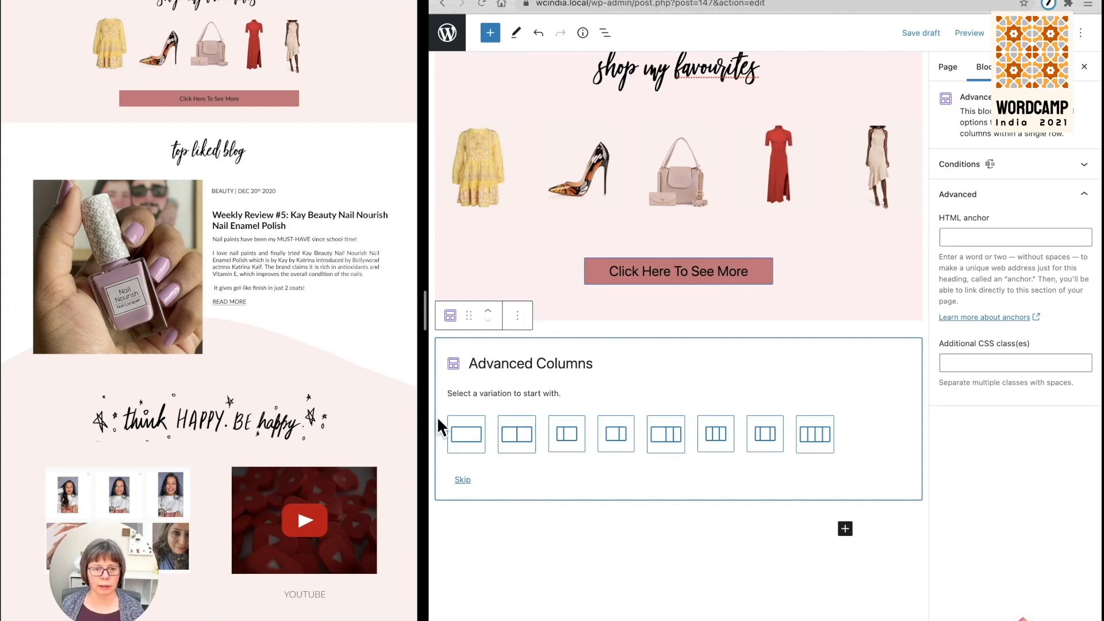
left_click(464, 435)
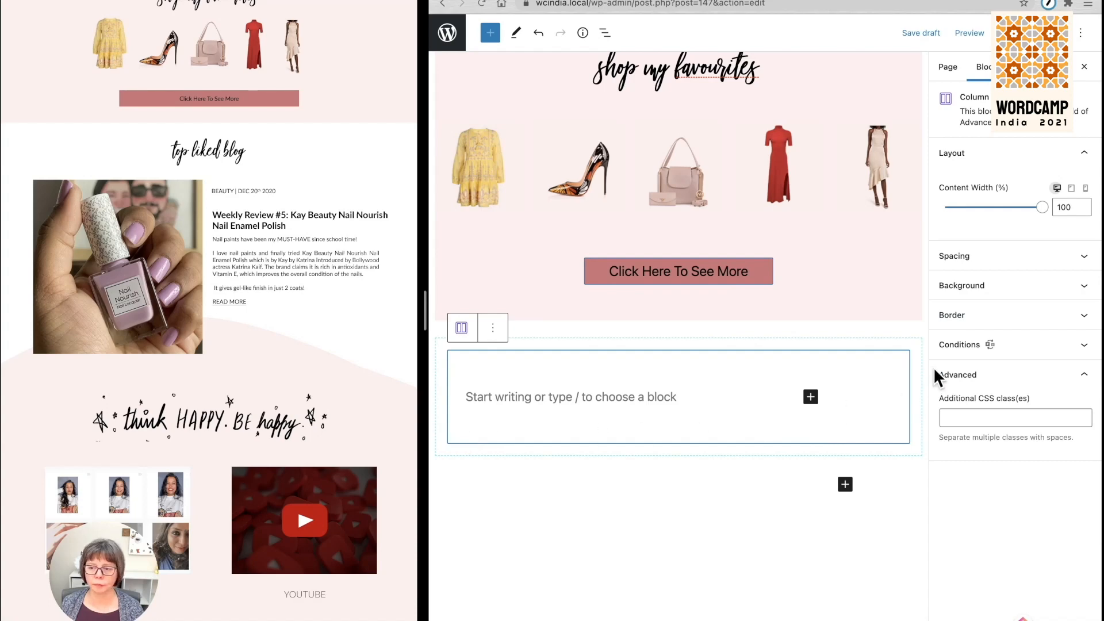
Add a Heading block reading "top liked bog" inside the single column.
left_click(811, 398)
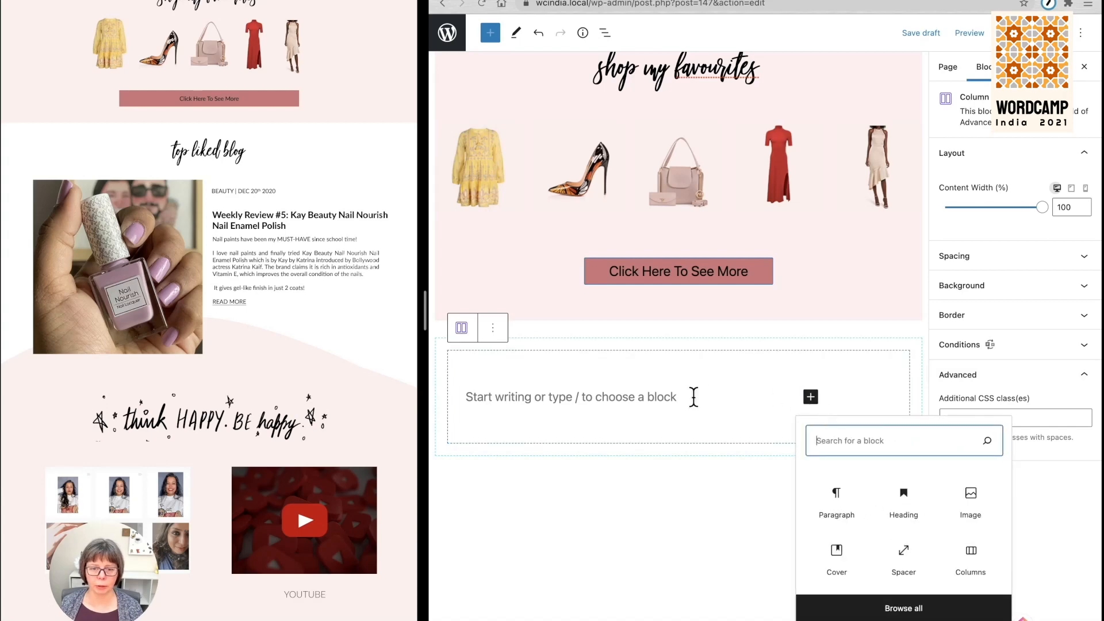
left_click(903, 496)
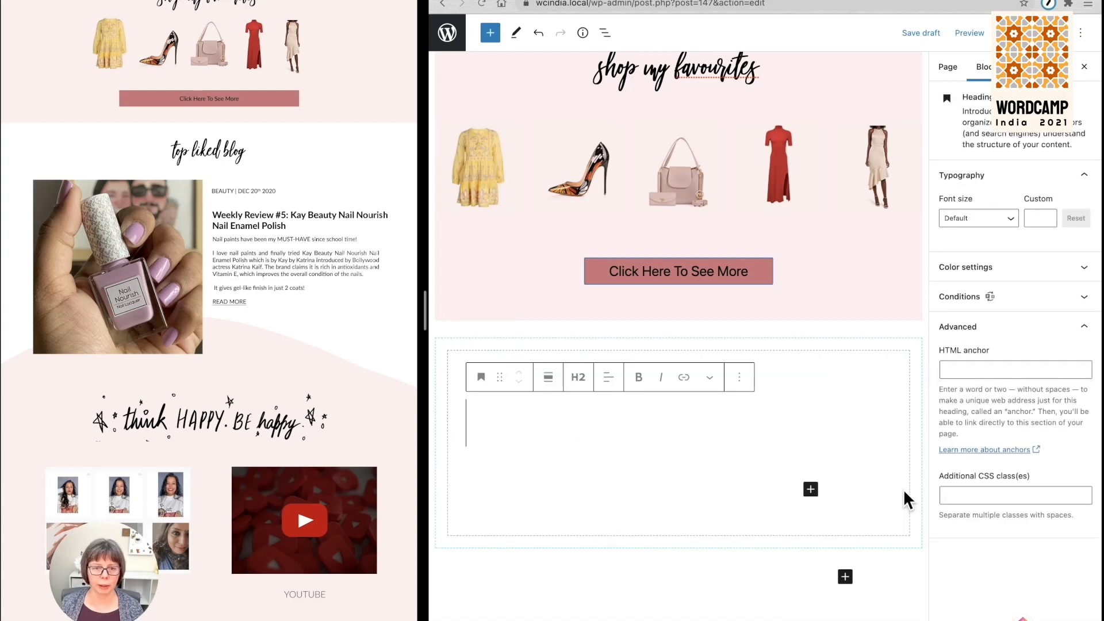
type("top like")
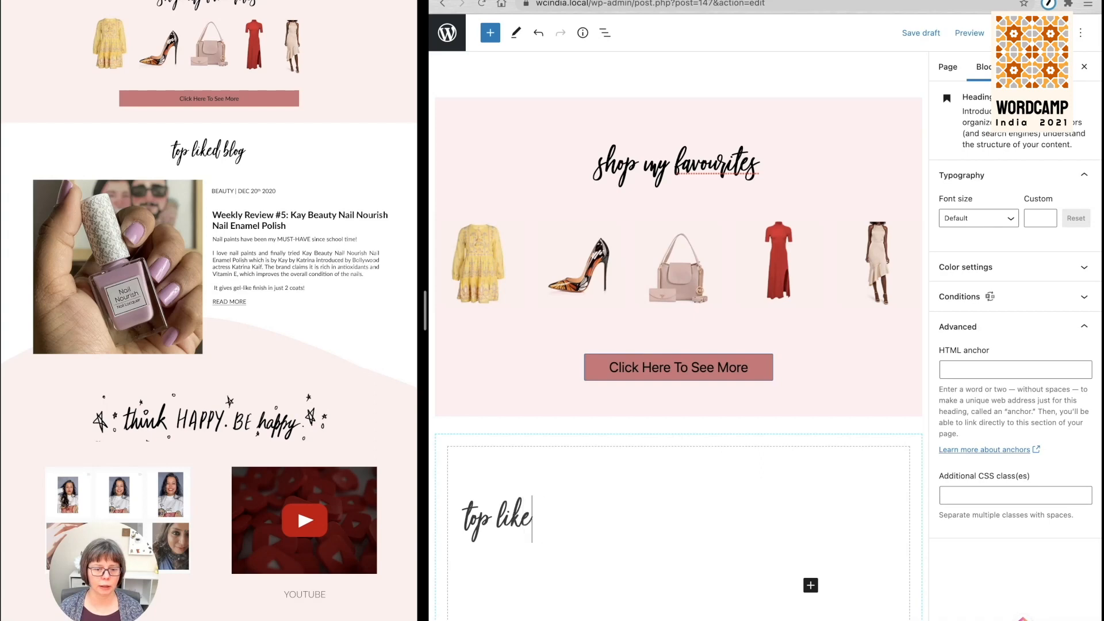
type("d bog")
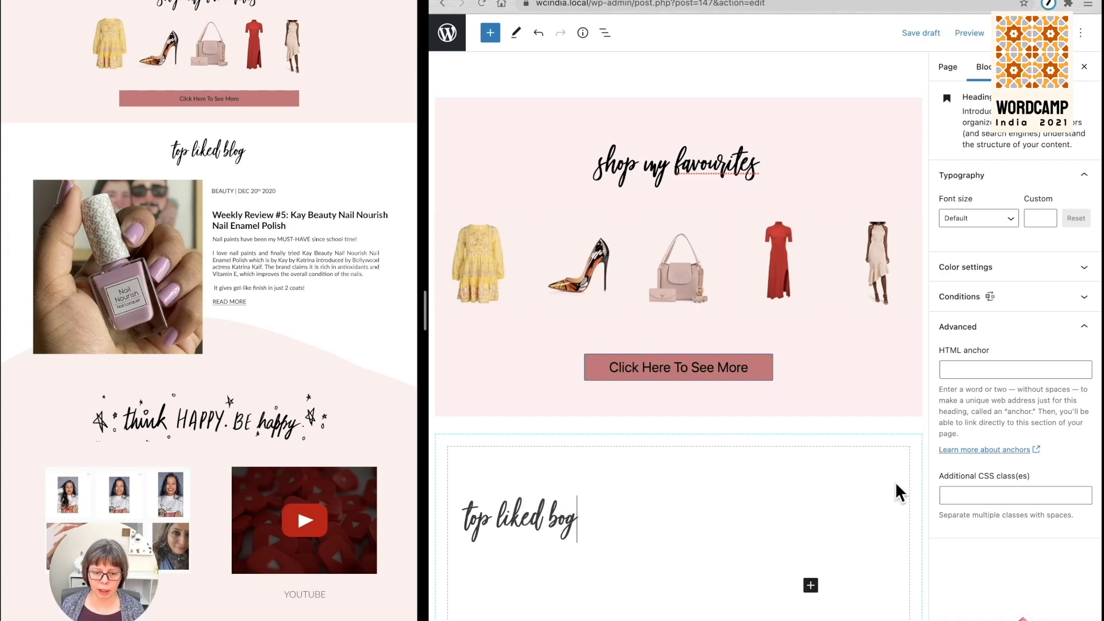
Center the text of the "top liked bog" heading.
key("super+a")
left_click(557, 478)
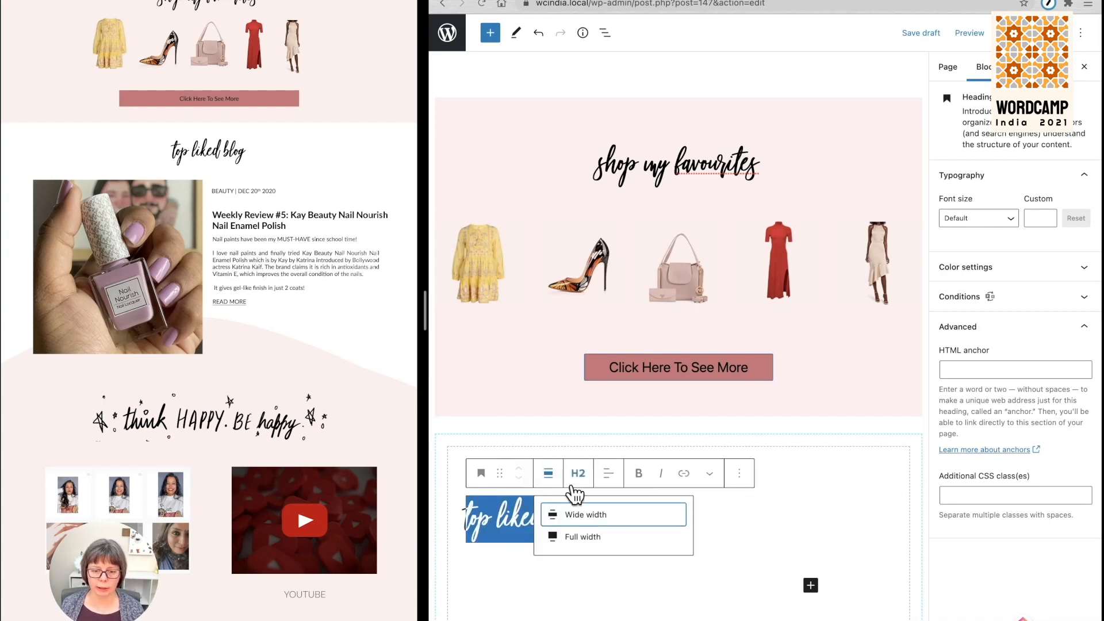
left_click(607, 473)
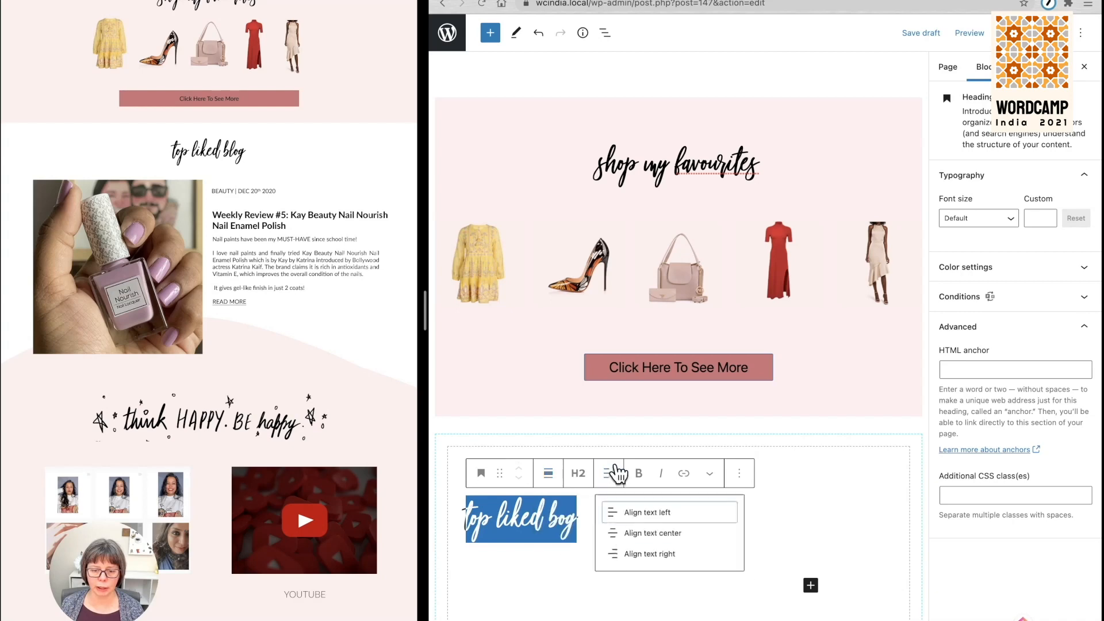
left_click(636, 542)
left_click(788, 513)
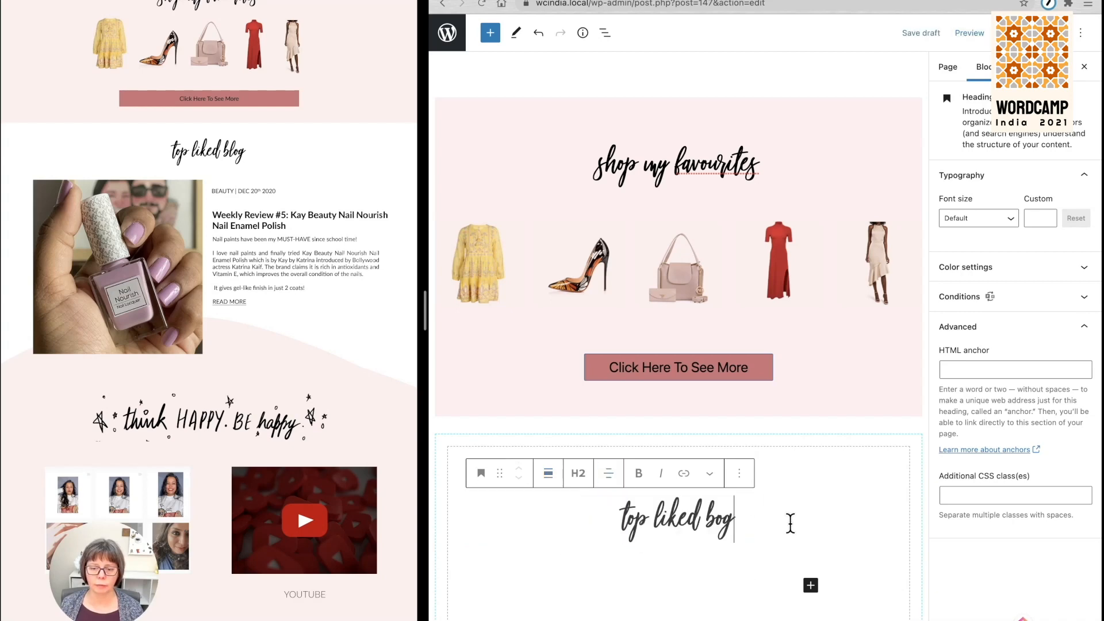
Add a bottom shape divider of type Waves to the Advanced Columns block.
left_click(687, 435)
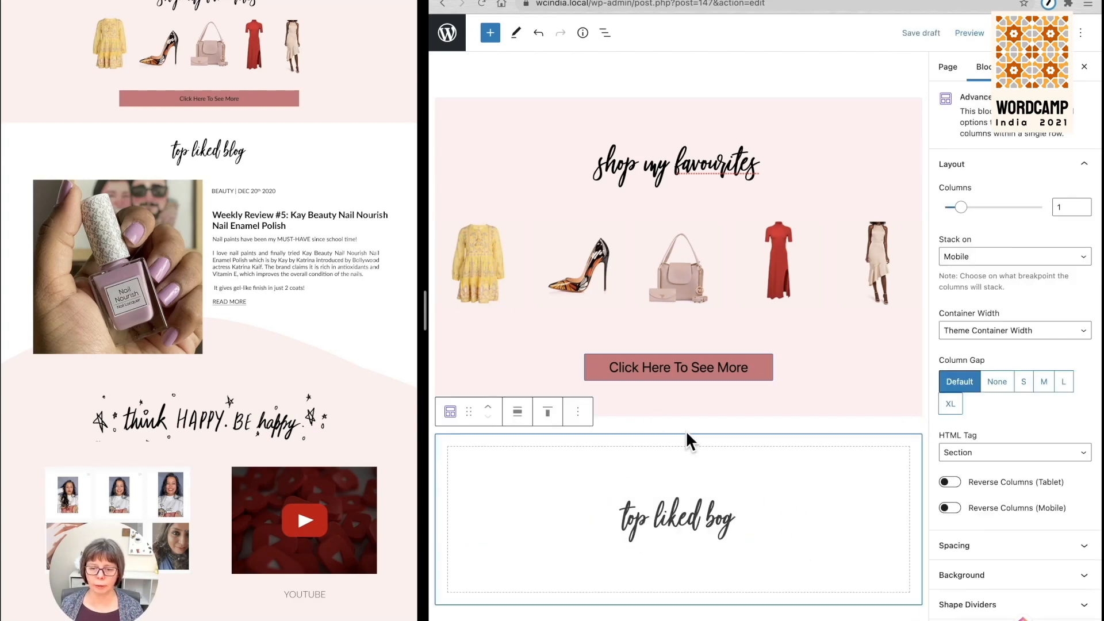
scroll(626, 493, "down", 3)
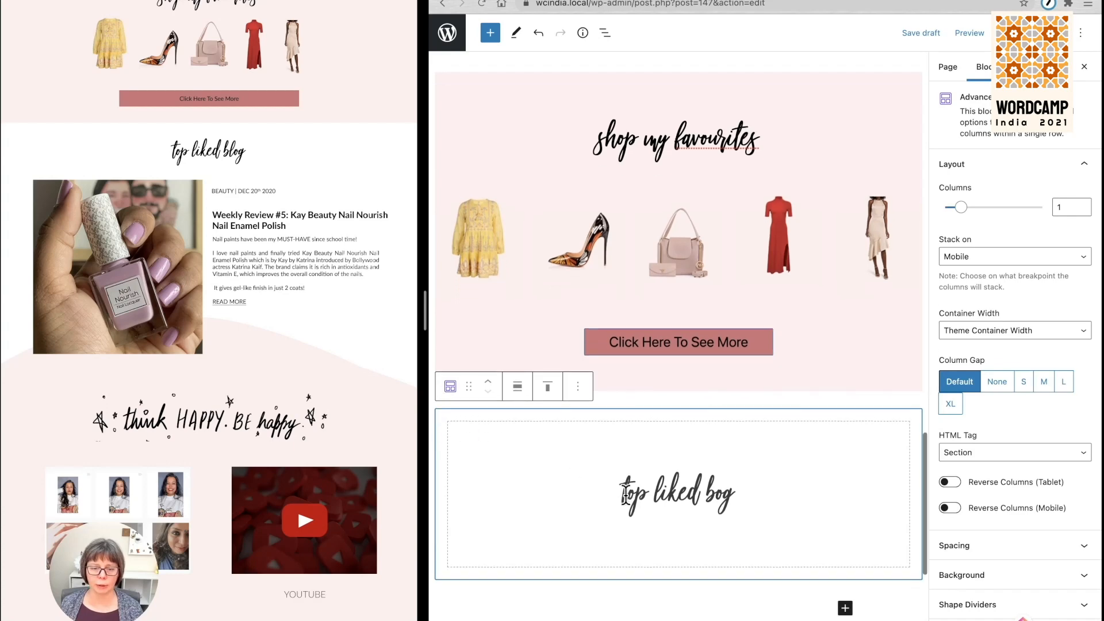
scroll(1020, 405, "down", 5)
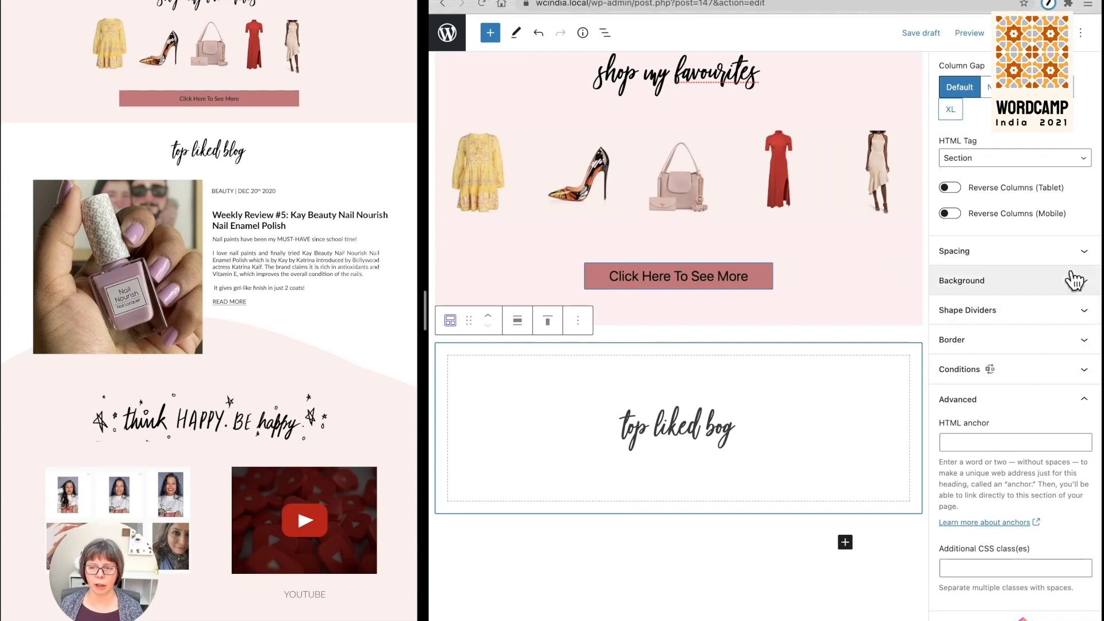
left_click(1006, 315)
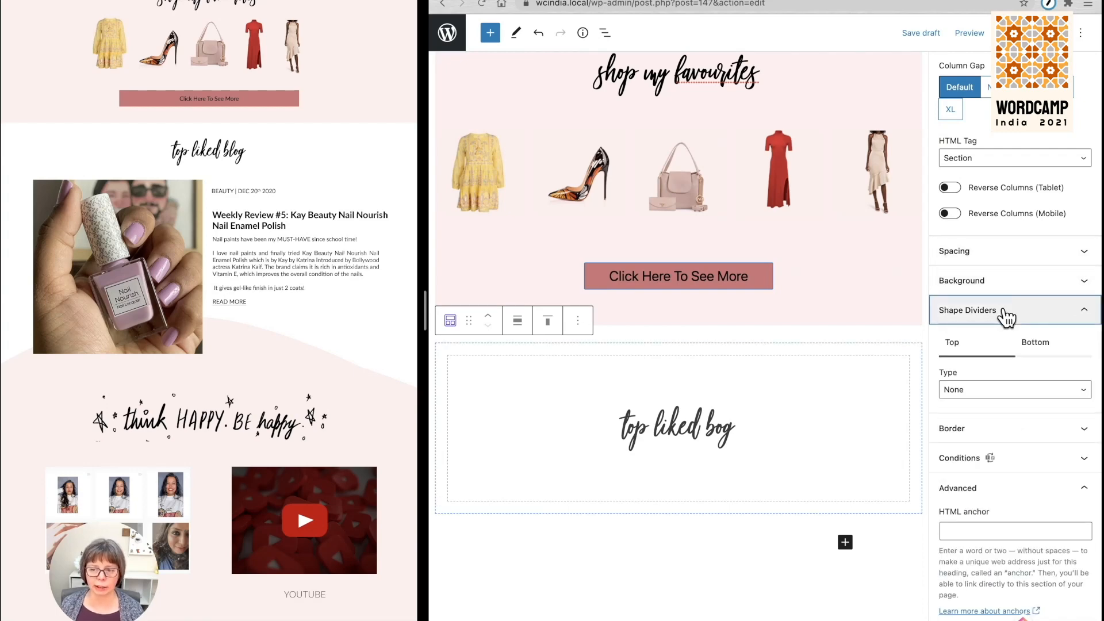
left_click(1006, 389)
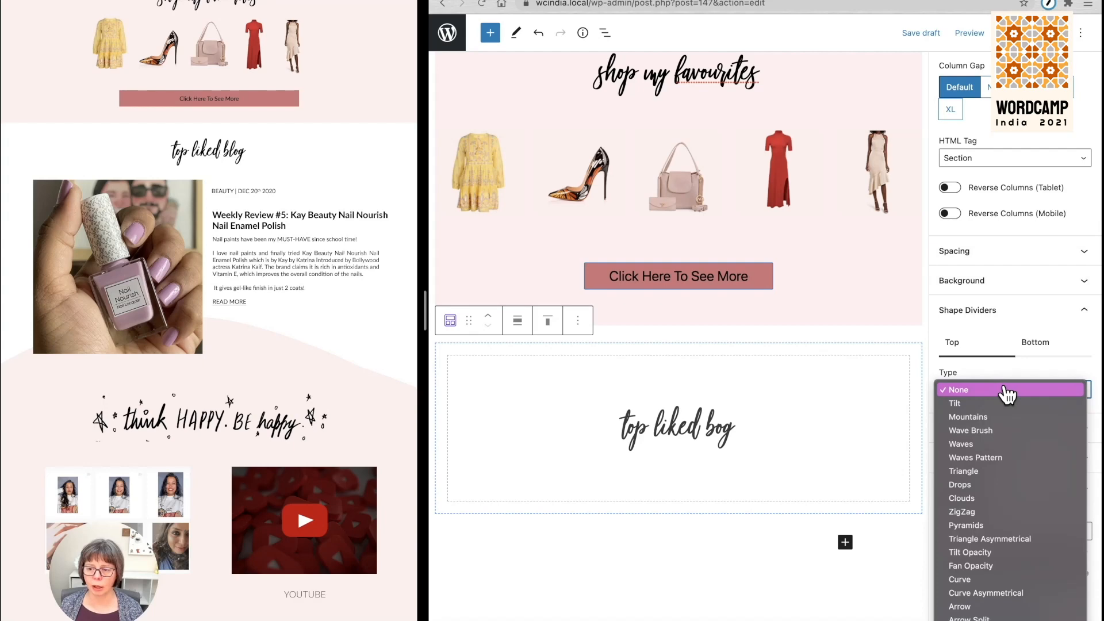
left_click(1043, 344)
left_click(1042, 343)
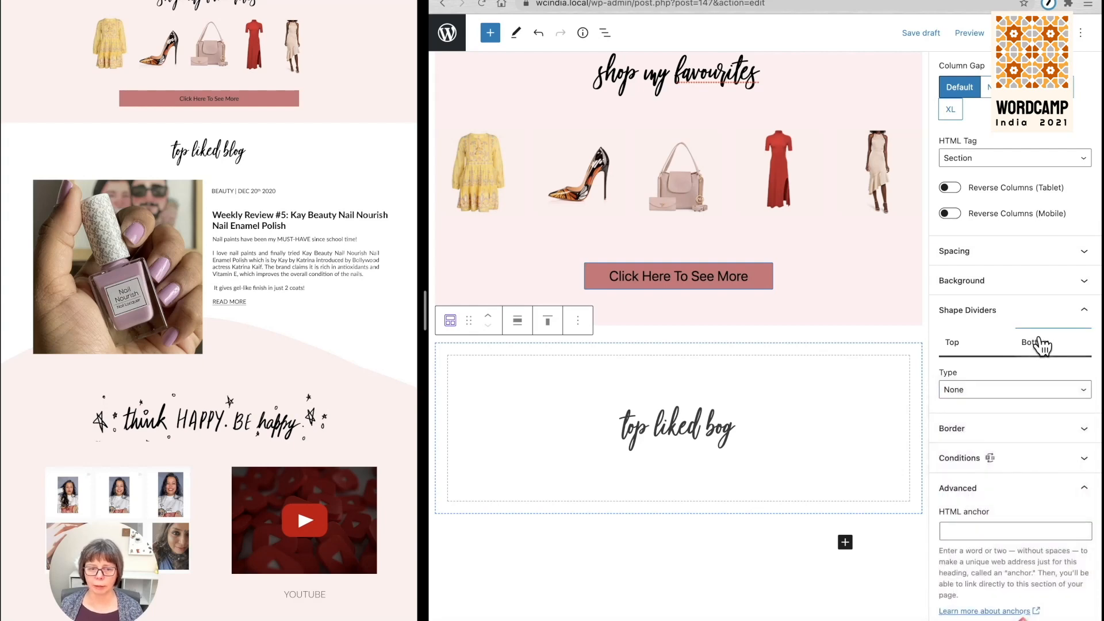
left_click(1040, 390)
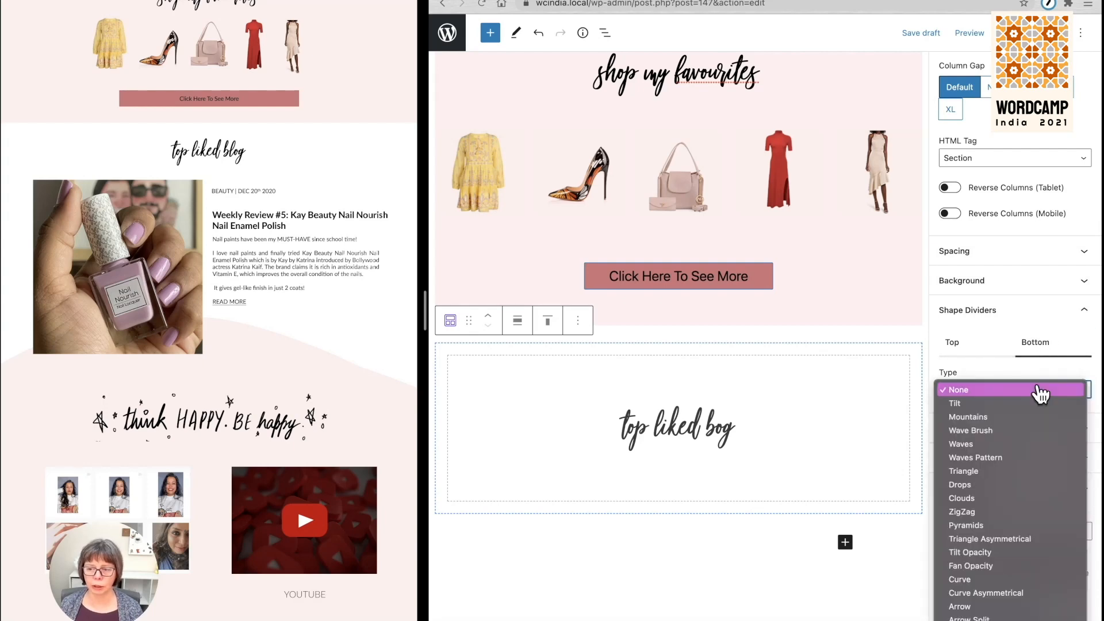
left_click(1007, 443)
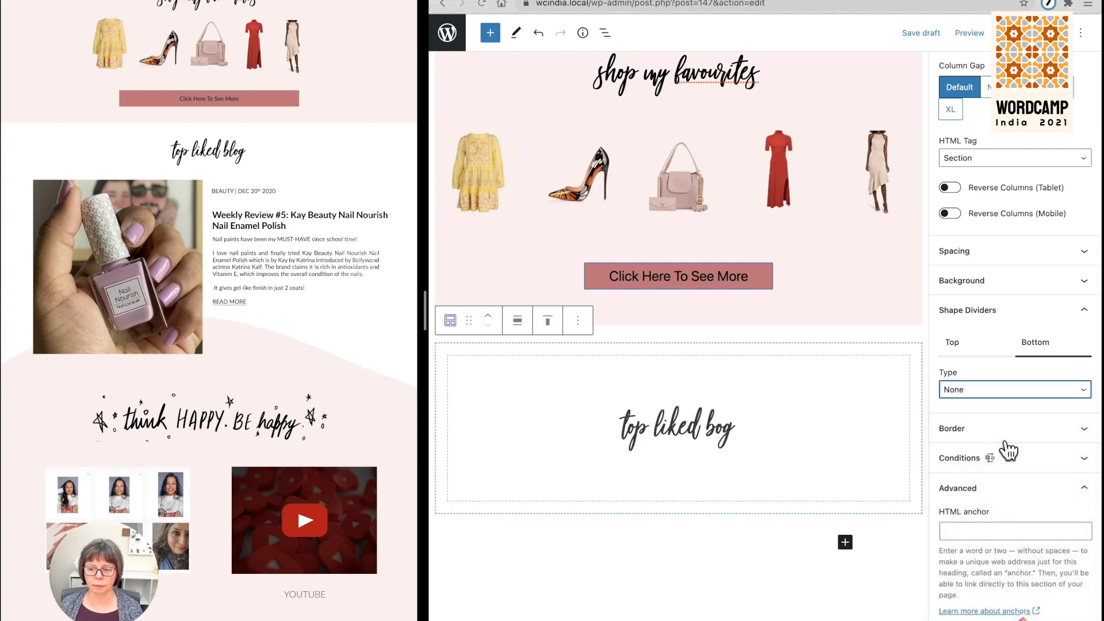
Set the color of the bottom Waves divider to the palest pink swatch in the palette.
scroll(1010, 451, "down", 2)
scroll(1010, 452, "down", 1)
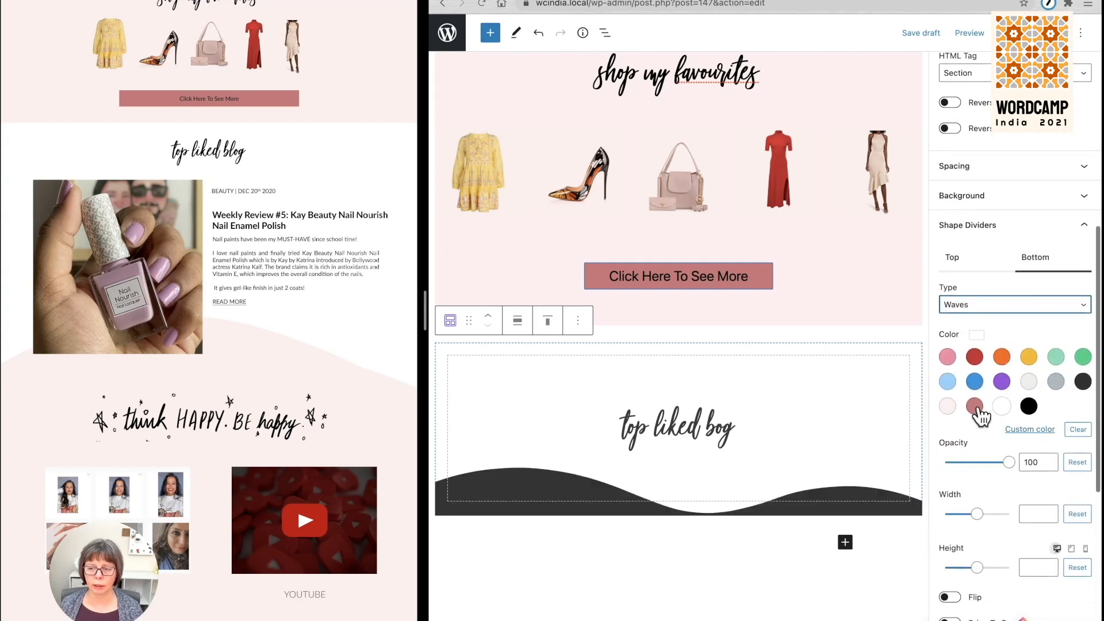
left_click(949, 407)
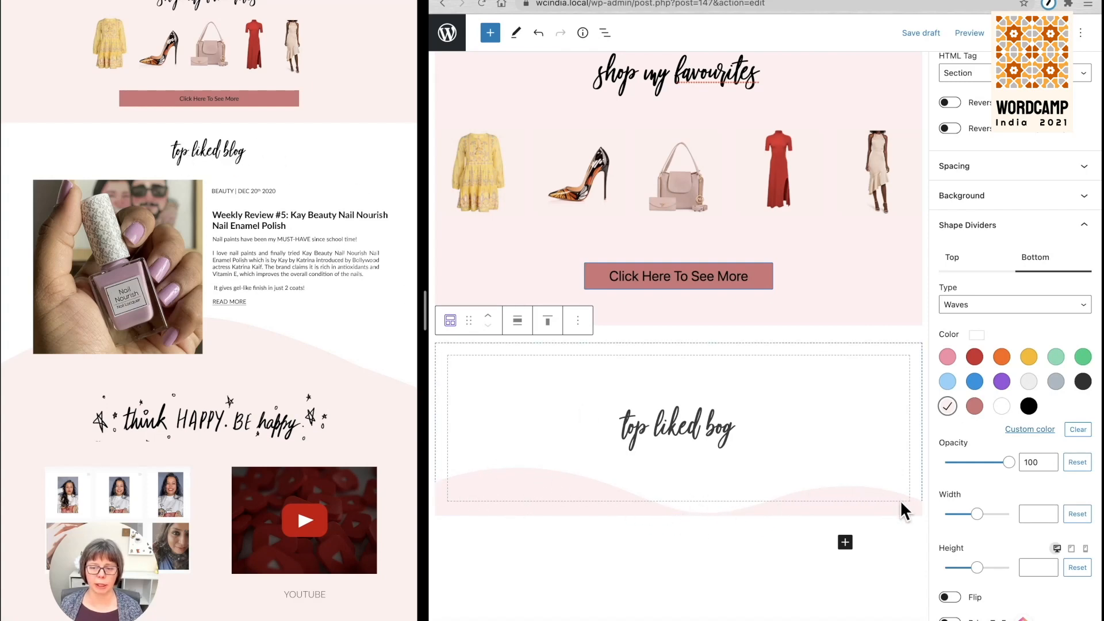
Try a height of 400 for the bottom Waves divider and reset the height.
scroll(985, 510, "down", 3)
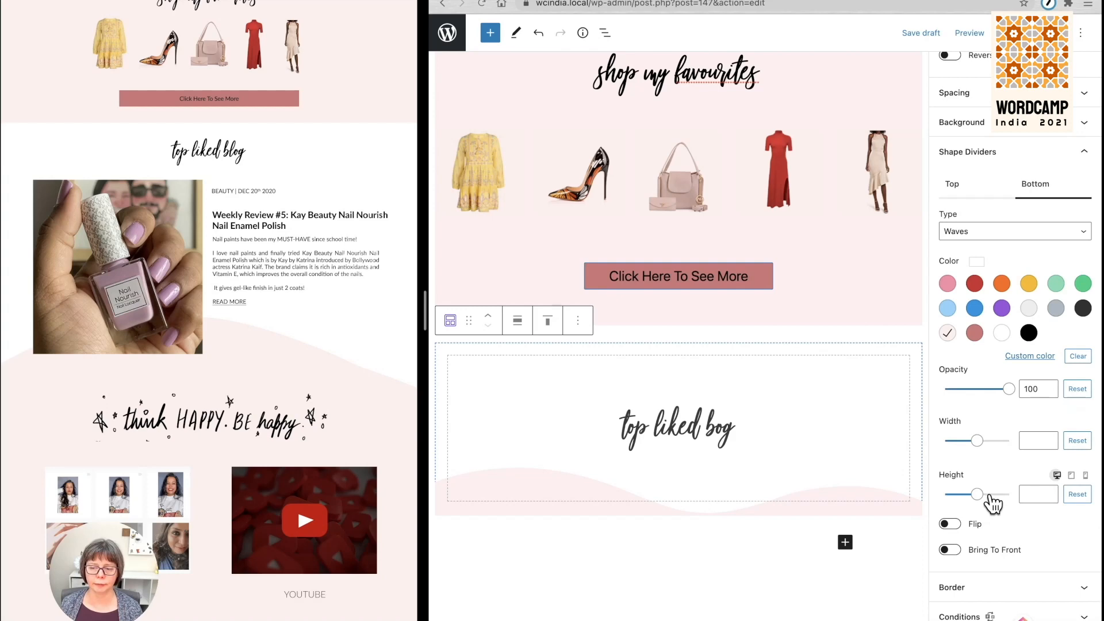
left_click(1029, 493)
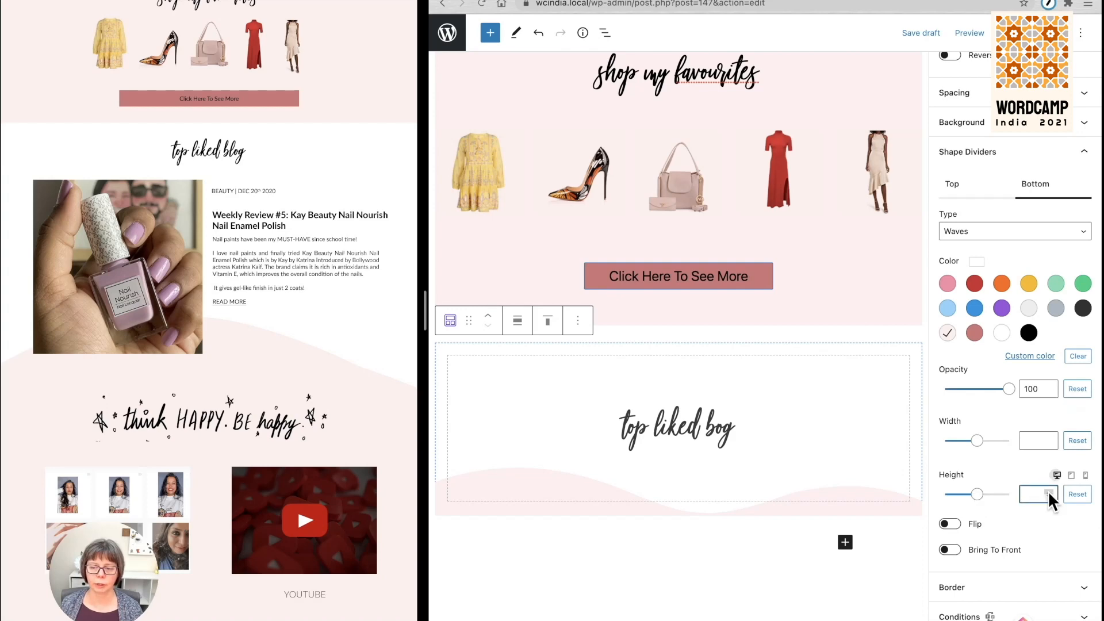
type("4")
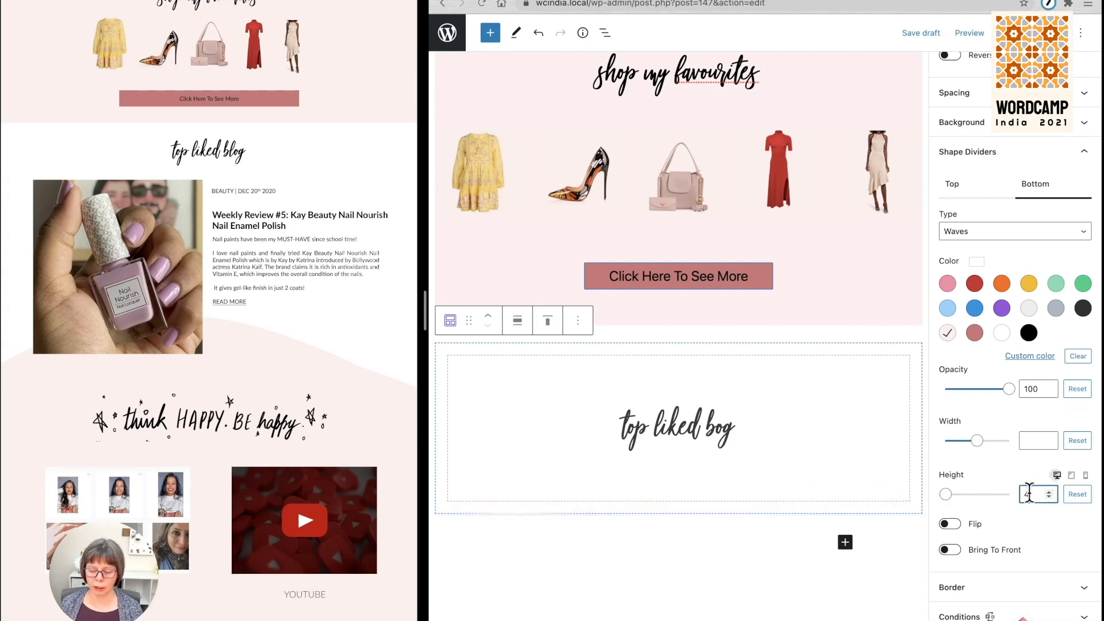
type("00")
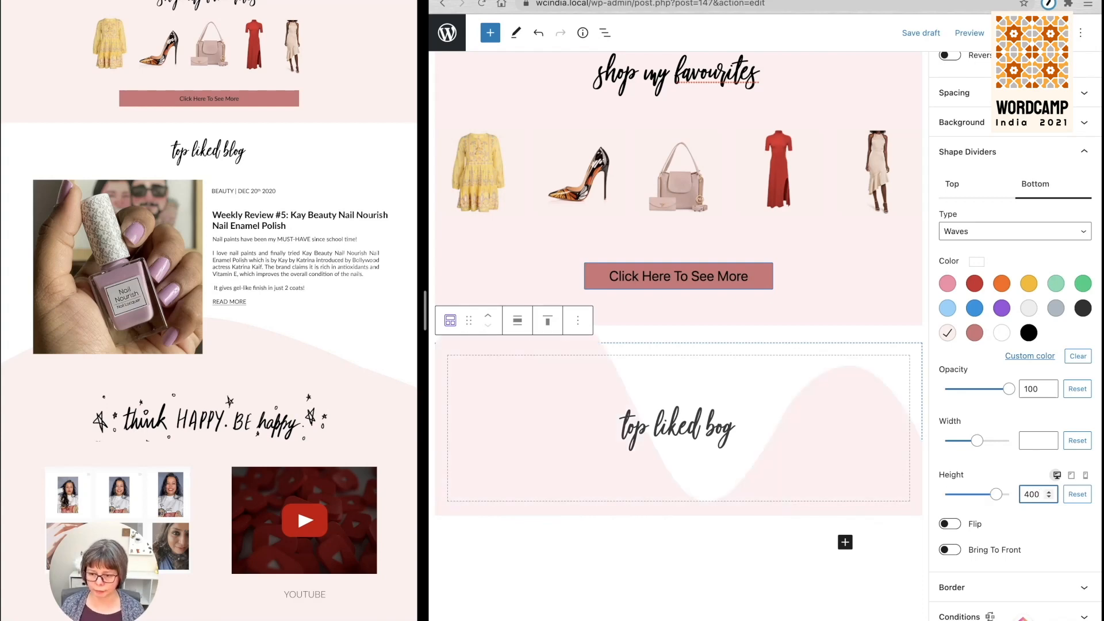
left_click(1077, 494)
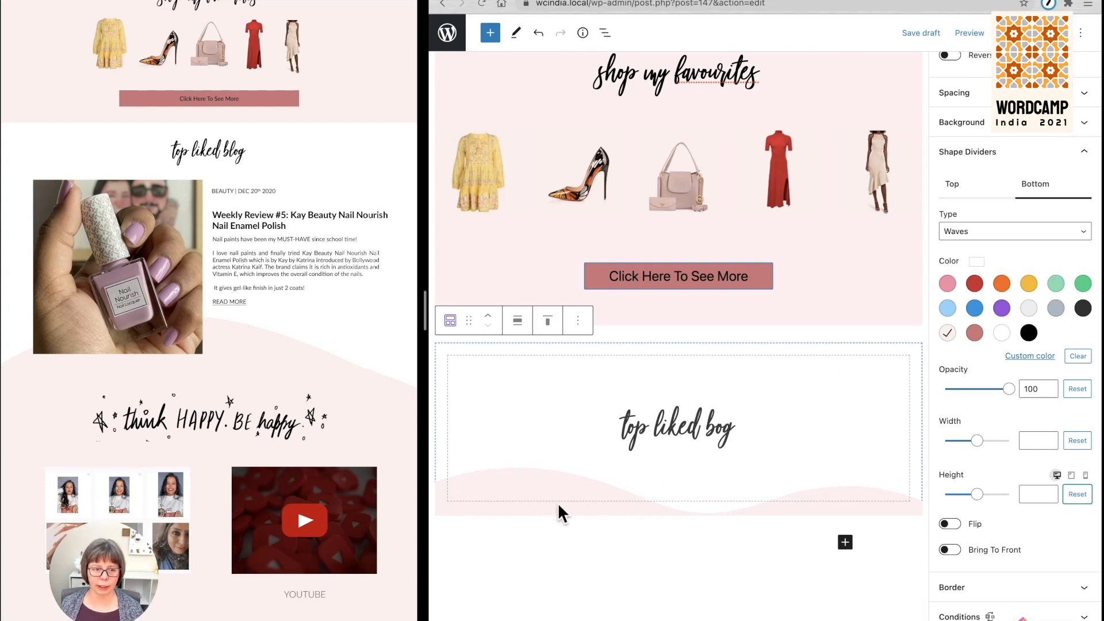
Insert a Latest Posts block directly below the "top liked bog" heading.
left_click(748, 437)
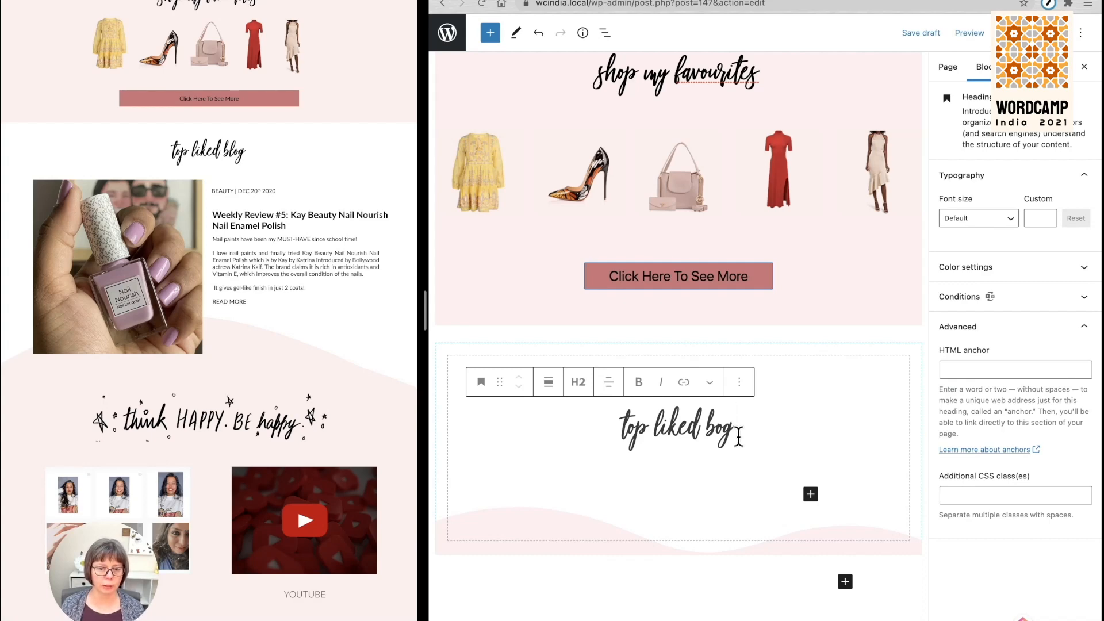
key("Return")
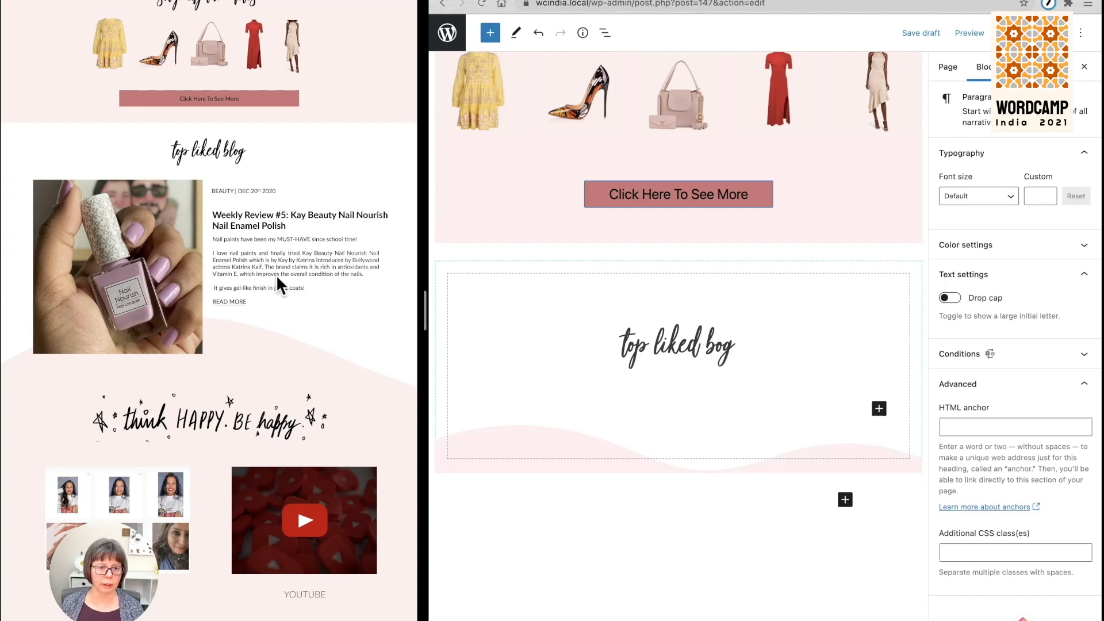
type("/")
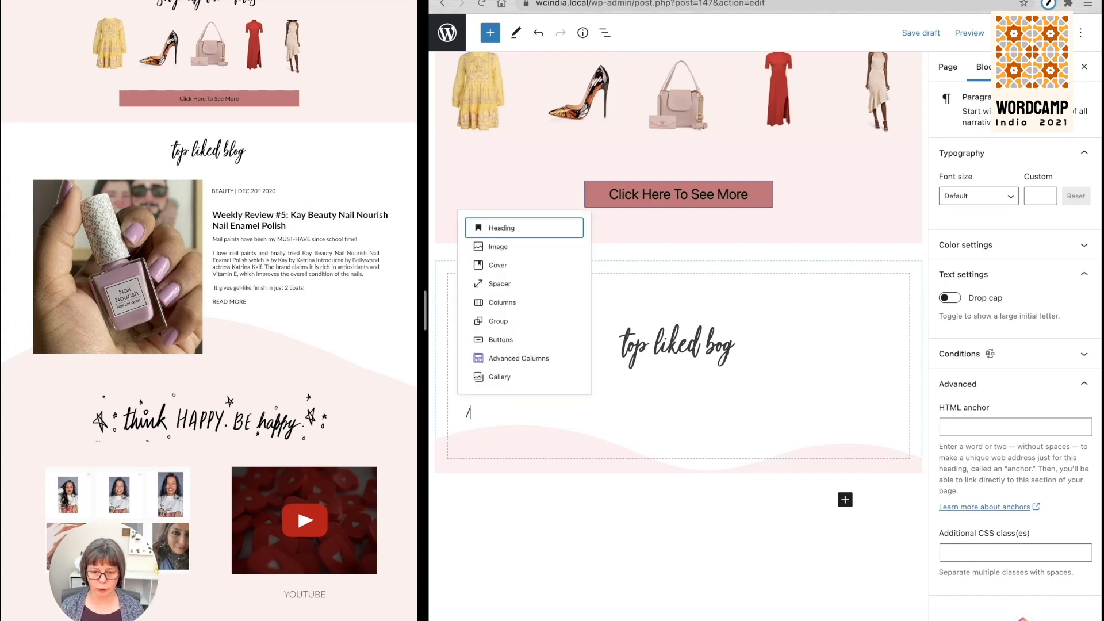
type("post")
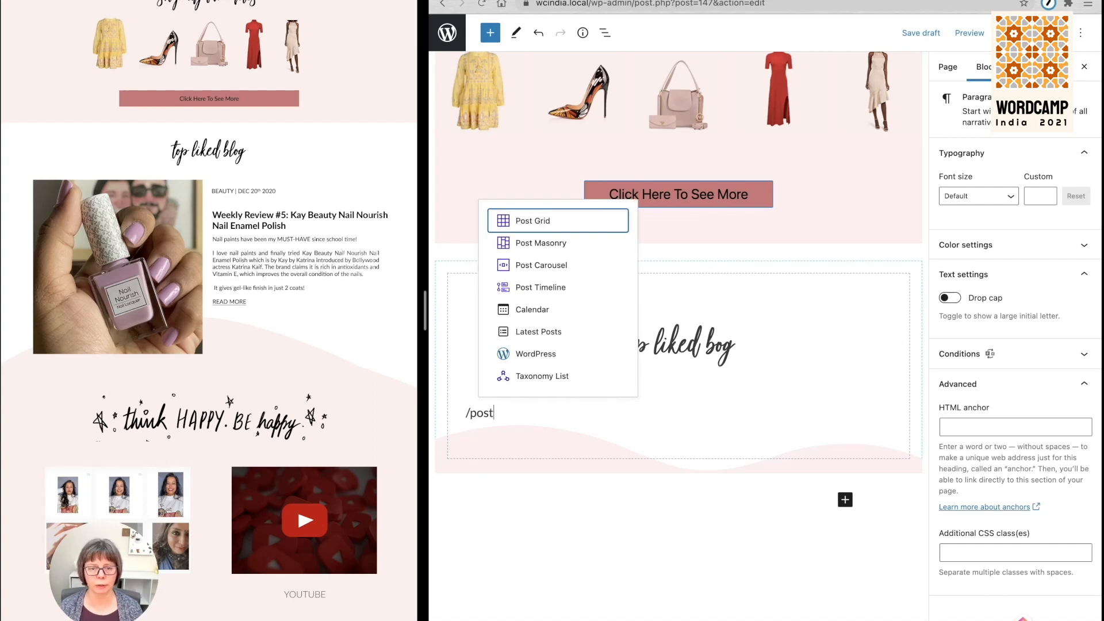
left_click(516, 334)
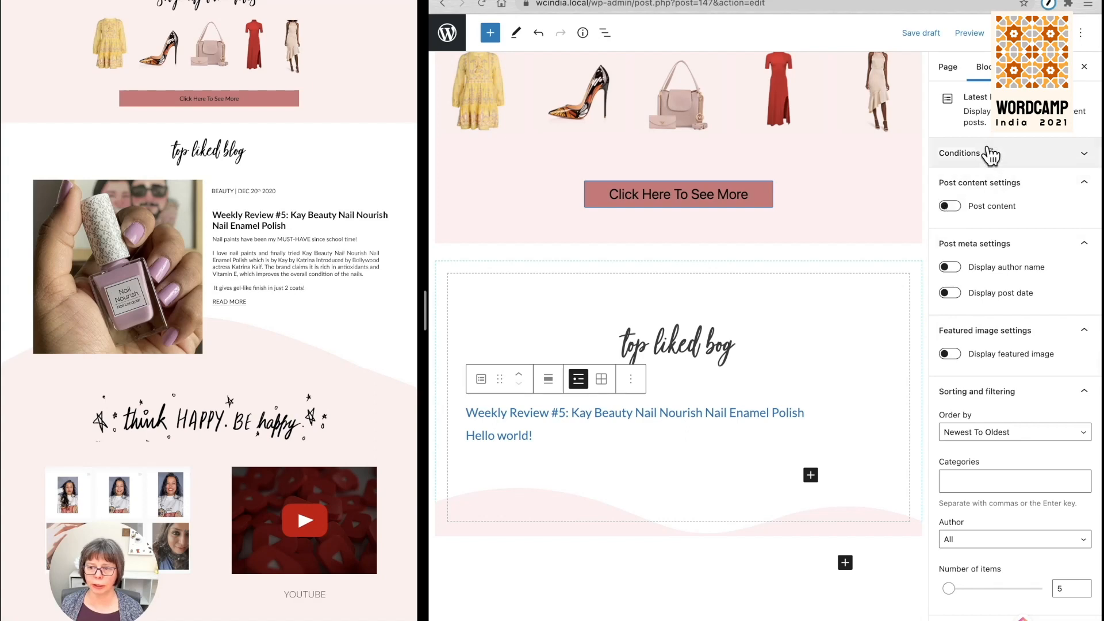
Show the post content in the Latest Posts block as an excerpt of at most 49 words.
left_click(943, 206)
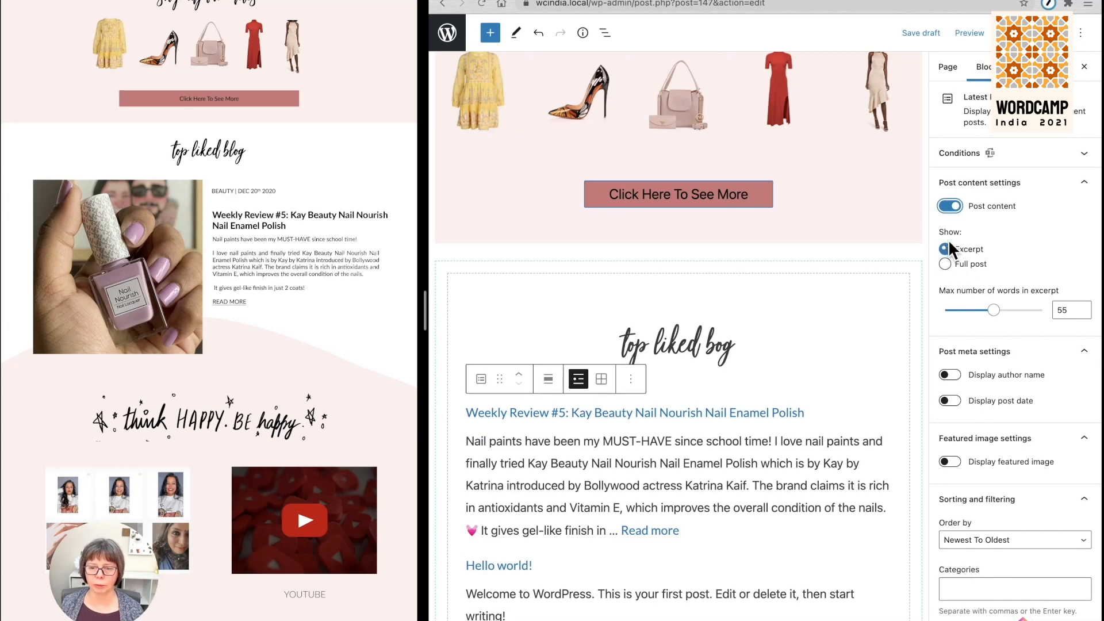
mouse_move(993, 310)
left_mouse_down()
mouse_move(979, 315)
mouse_move(990, 317)
left_mouse_up()
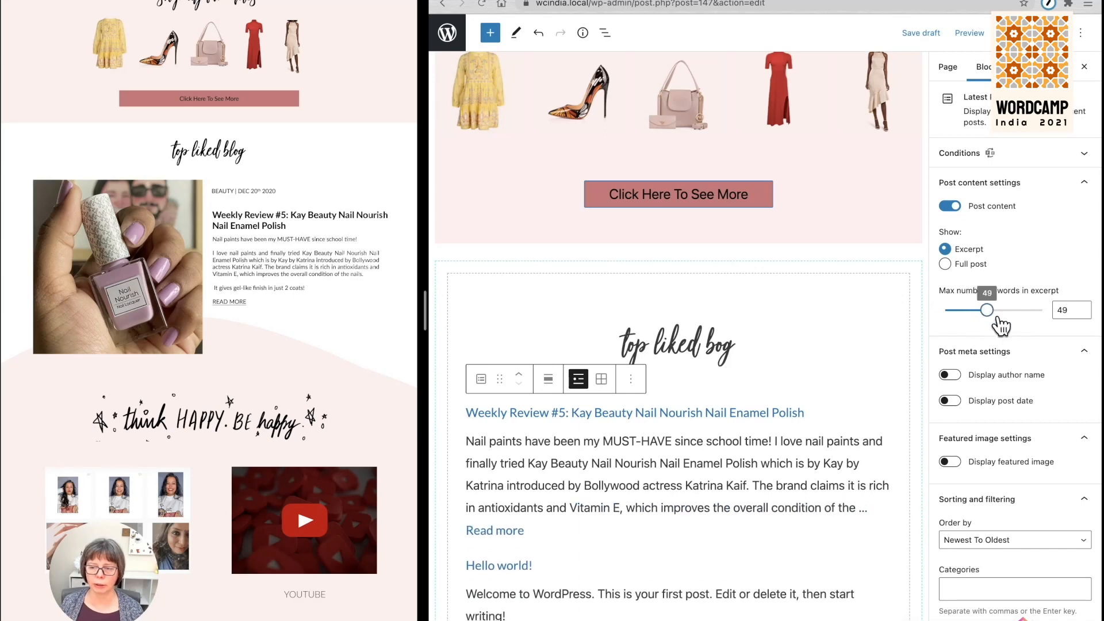
Display the featured image in the Latest Posts block at Large size, aligned left of the post text.
scroll(1003, 325, "down", 3)
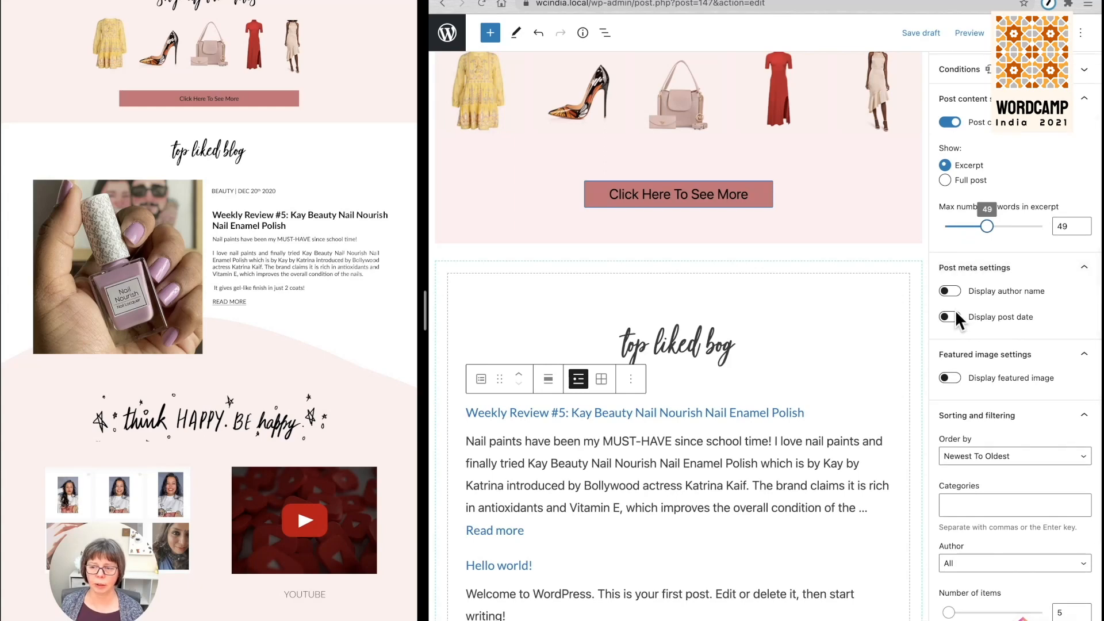
left_click(954, 378)
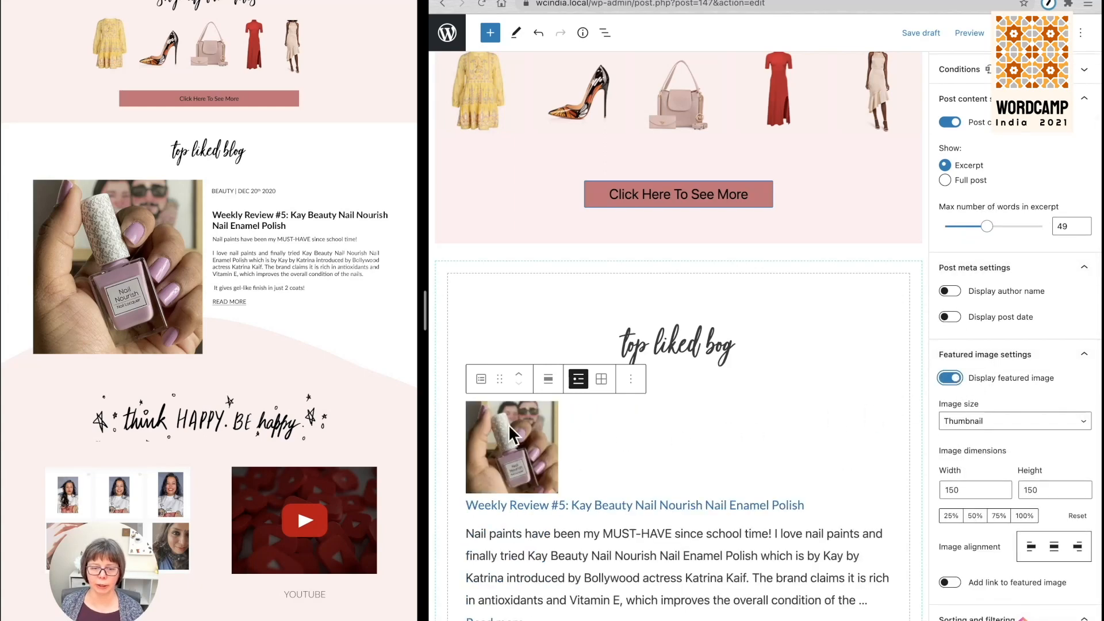
left_click(999, 421)
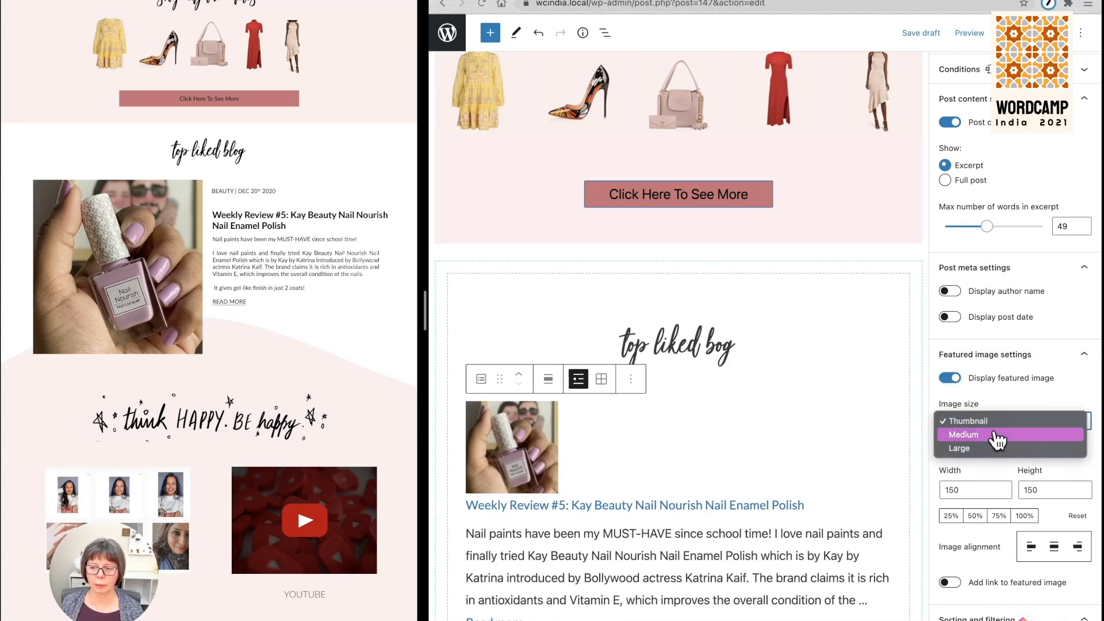
left_click(963, 448)
scroll(995, 468, "down", 1)
scroll(996, 468, "down", 2)
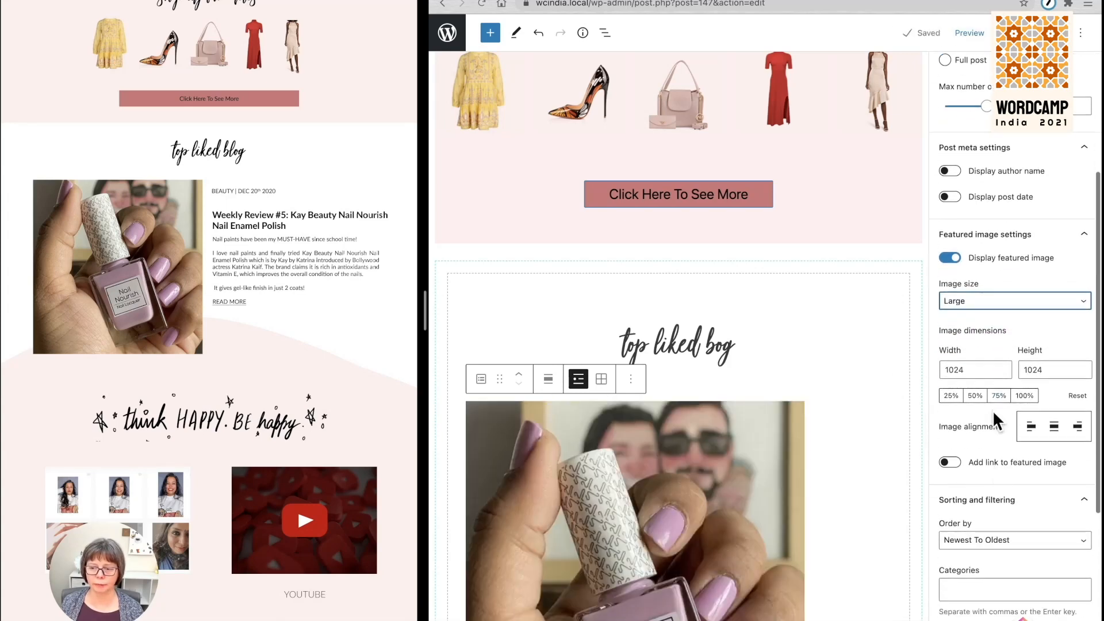
left_click(1038, 426)
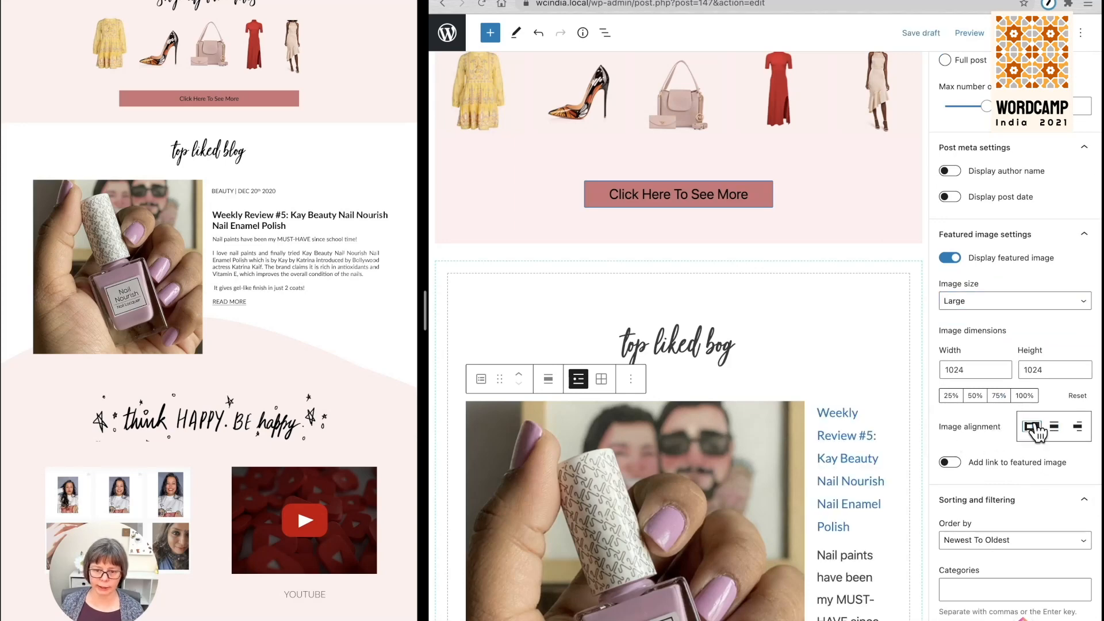
scroll(801, 408, "down", 3)
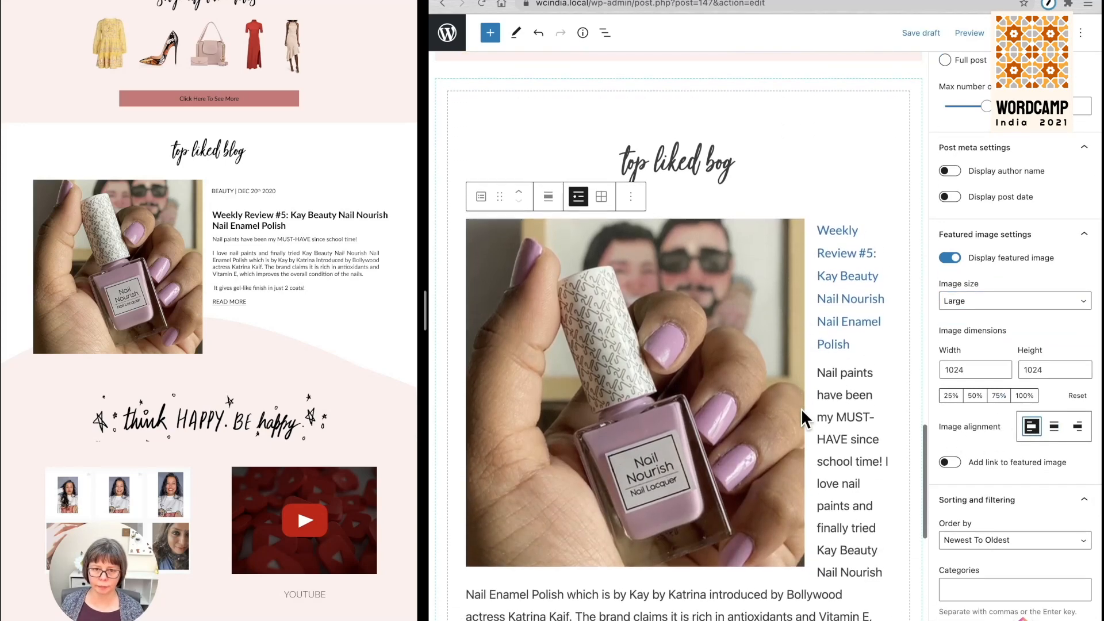
scroll(801, 409, "up", 2)
scroll(833, 345, "down", 3)
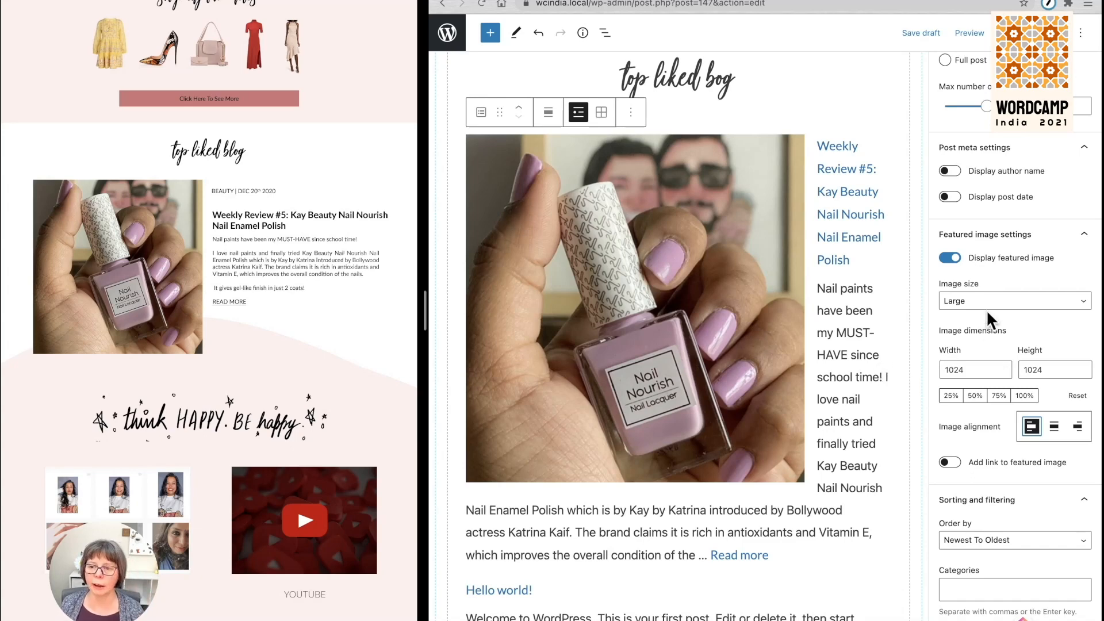
Limit the Latest Posts block to 1 item.
scroll(986, 309, "up", 4)
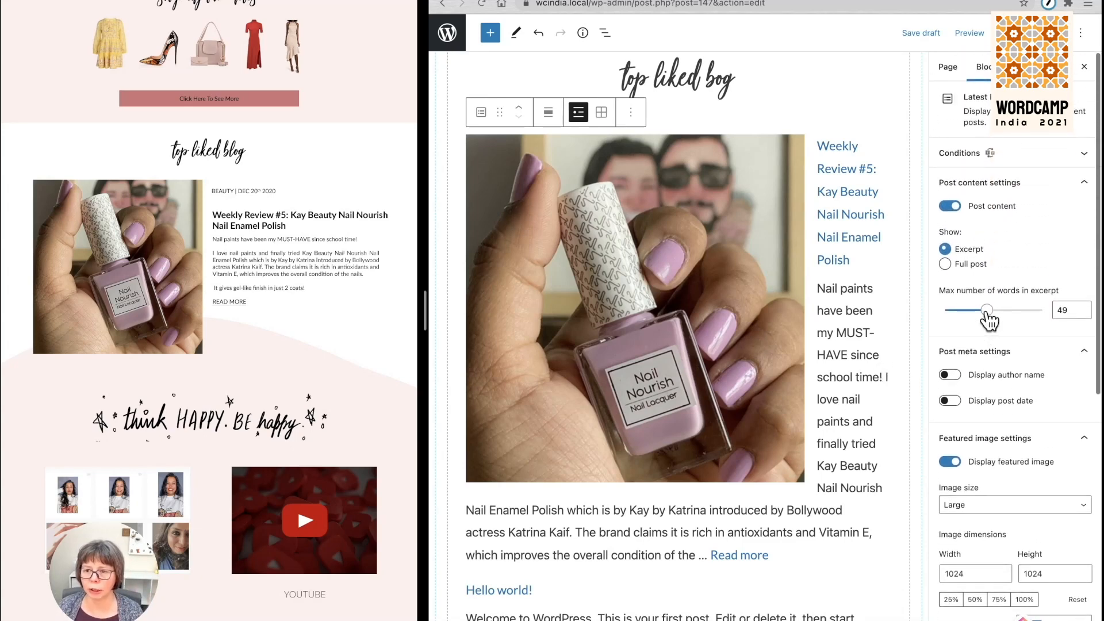
scroll(986, 322, "down", 4)
scroll(982, 385, "down", 4)
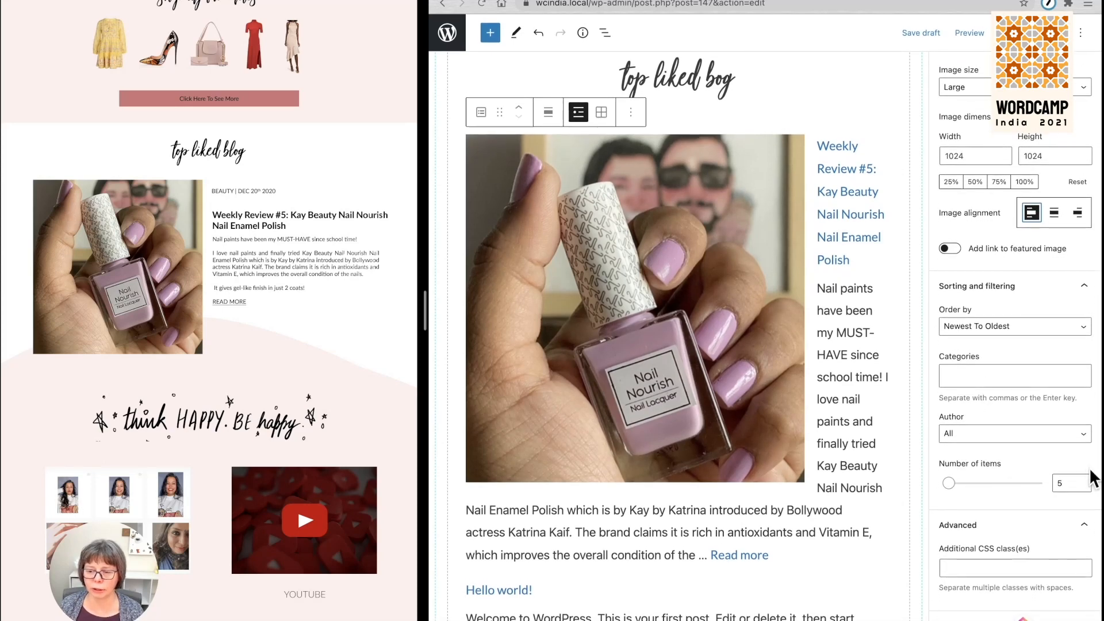
left_click_drag(1070, 482, 1045, 482)
type("1")
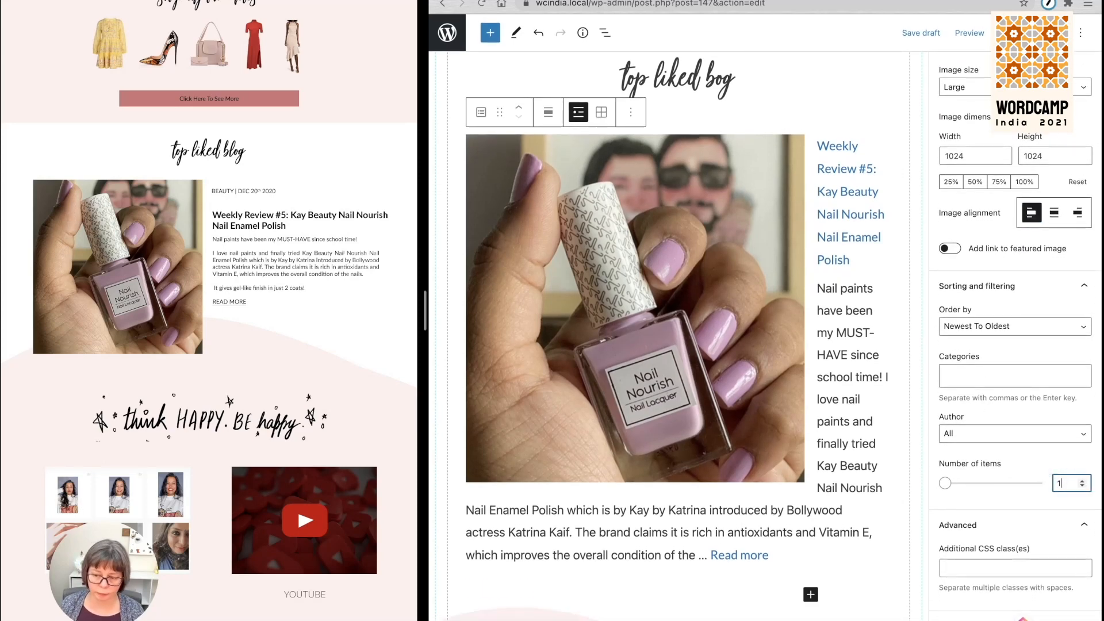
key("Tab")
scroll(737, 478, "down", 3)
scroll(737, 478, "up", 3)
scroll(737, 478, "up", 1)
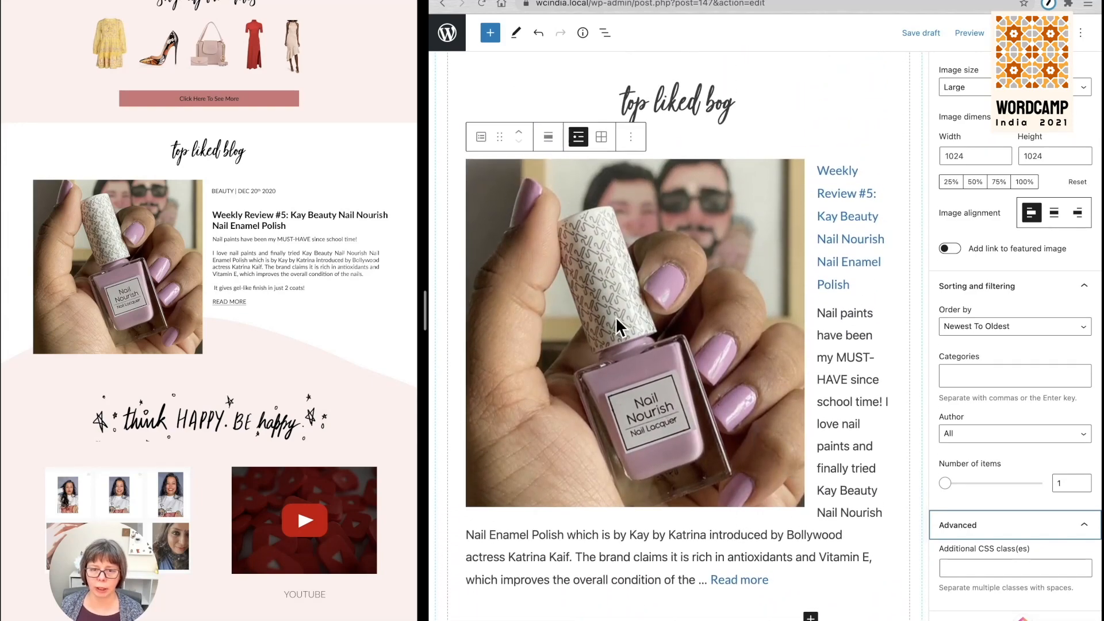
Save the draft and check the "top liked bog" section in the refreshed page preview.
scroll(1032, 218, "up", 5)
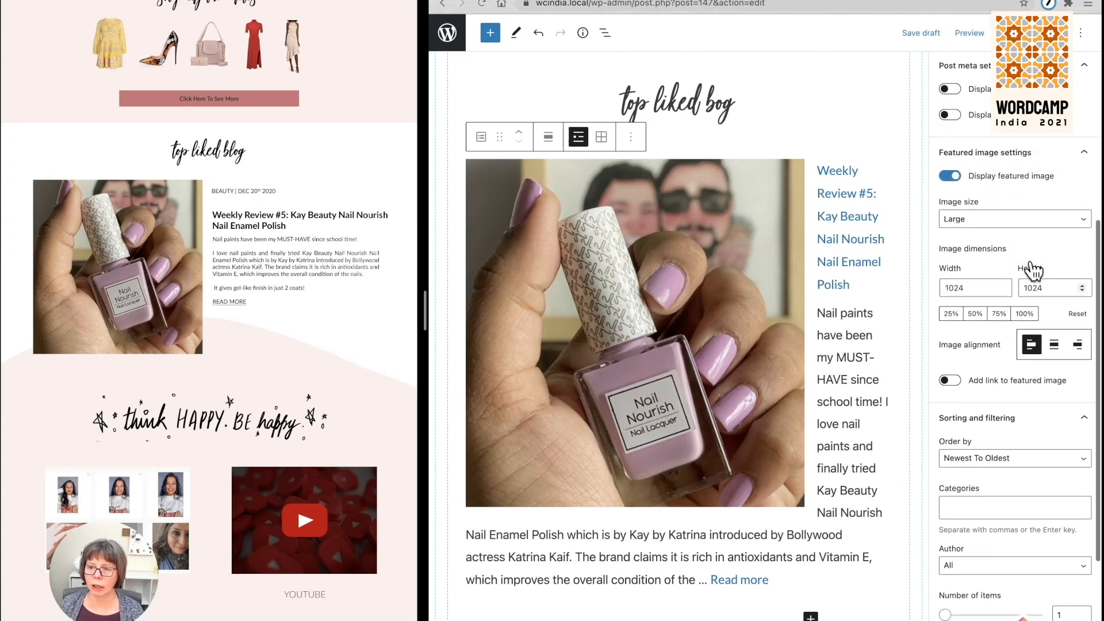
scroll(1031, 264, "up", 3)
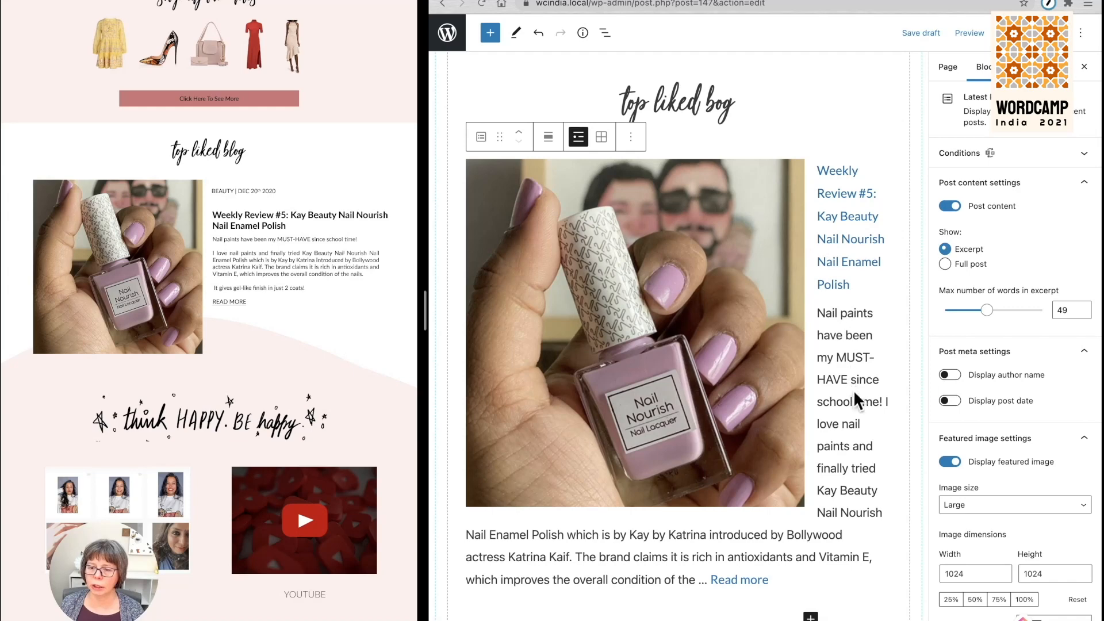
left_click(914, 36)
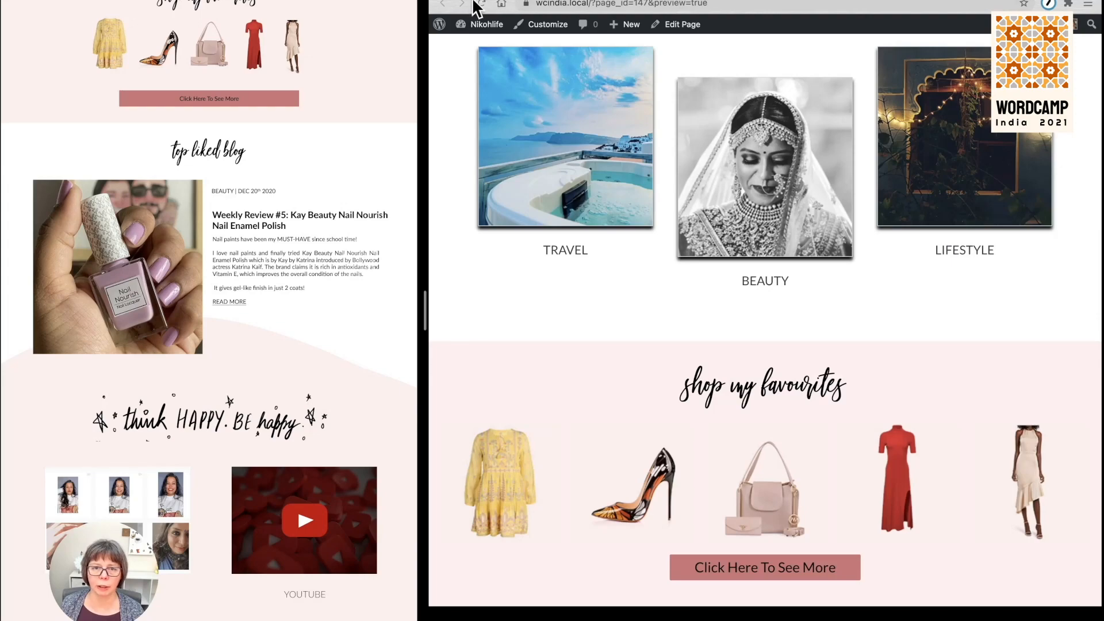
scroll(598, 196, "down", 8)
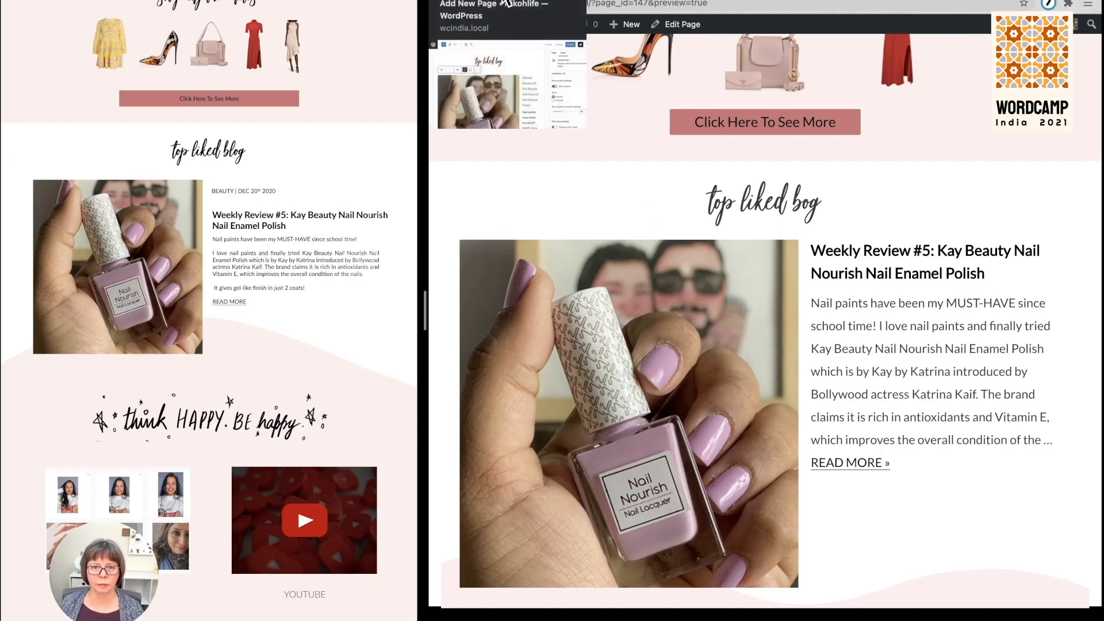
Back in the page editor, display the post date in the Latest Posts block and limit the excerpt to 40 words.
left_click(507, 3)
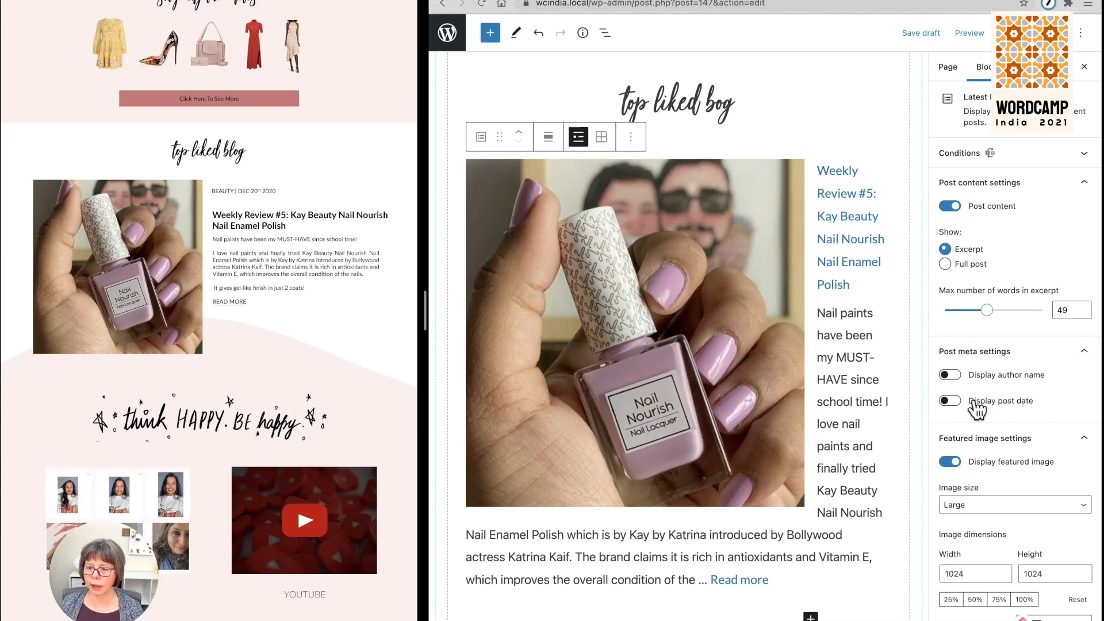
left_click(949, 401)
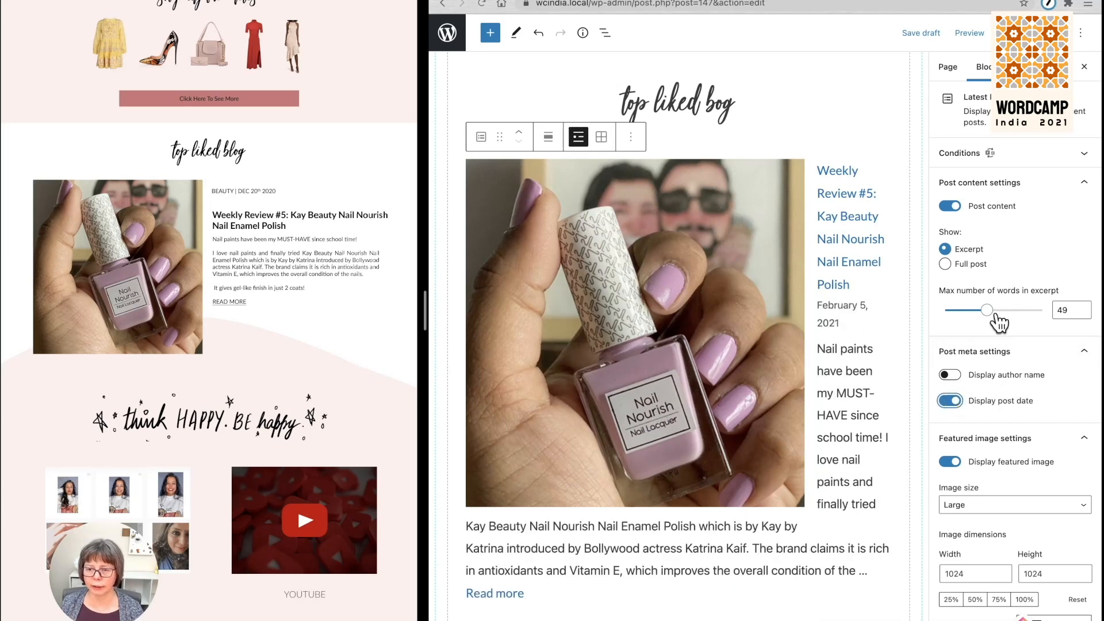
left_click_drag(993, 314, 980, 319)
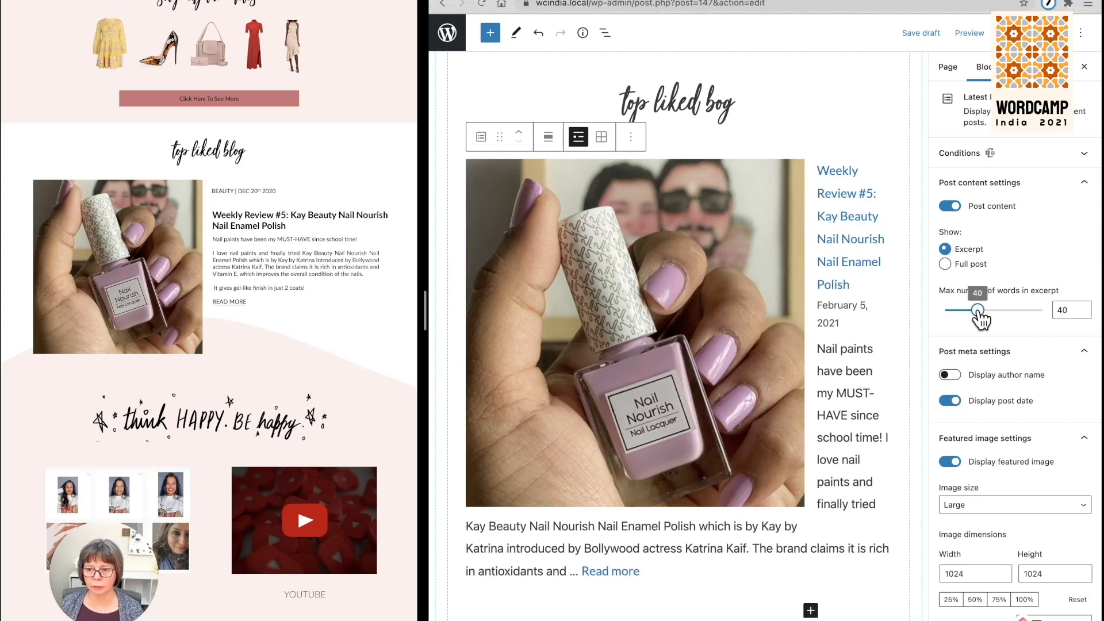
Set the featured image size in the Latest Posts block to Medium.
scroll(984, 511, "down", 3)
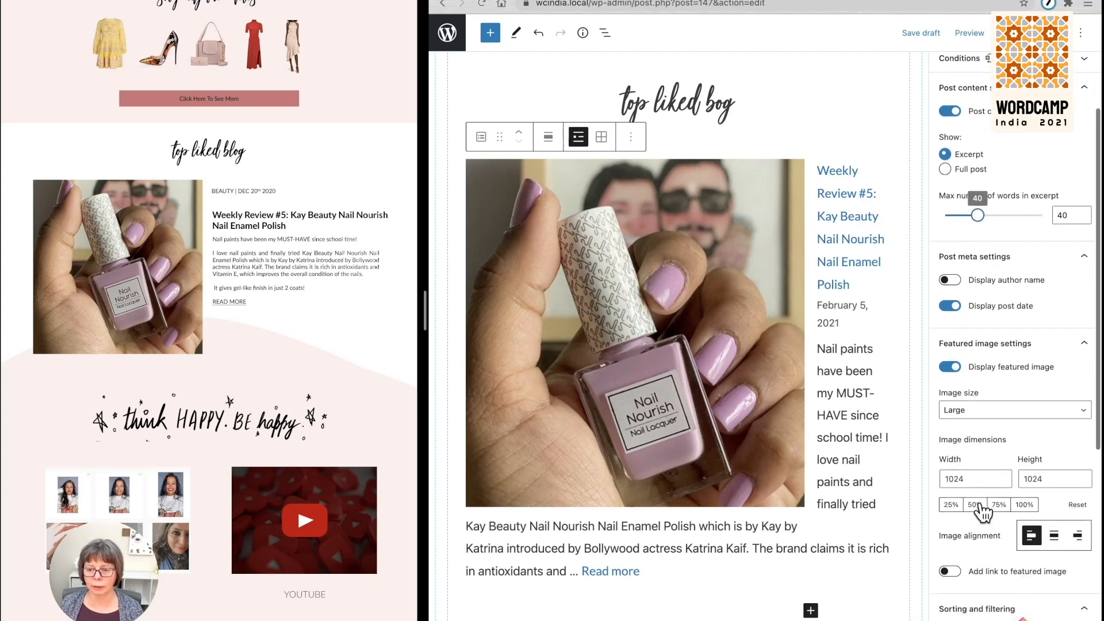
left_click(969, 336)
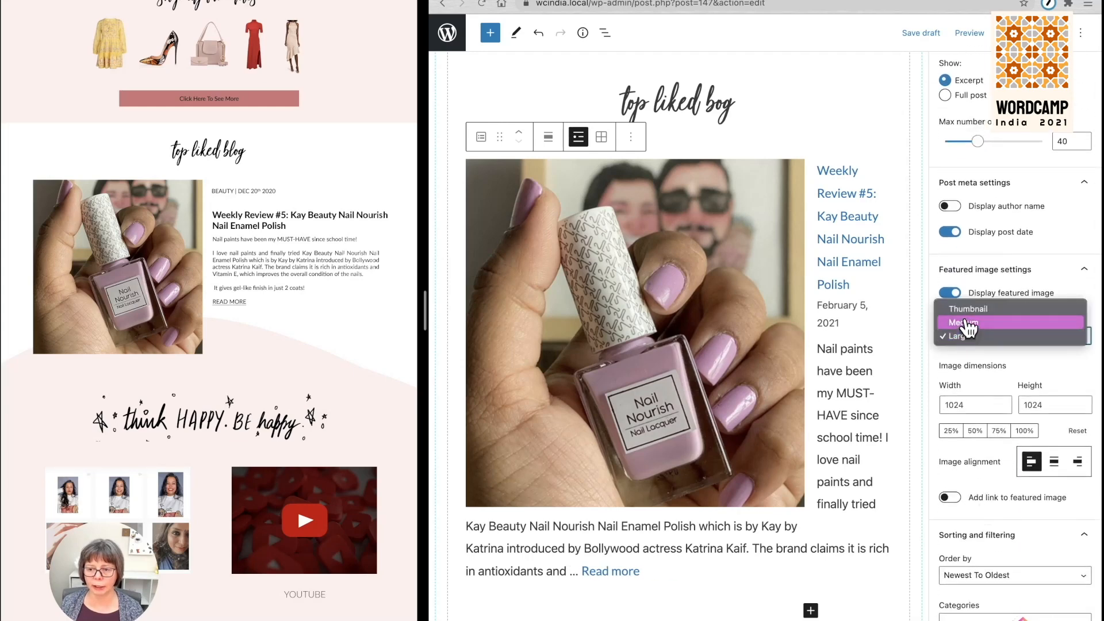
left_click(969, 323)
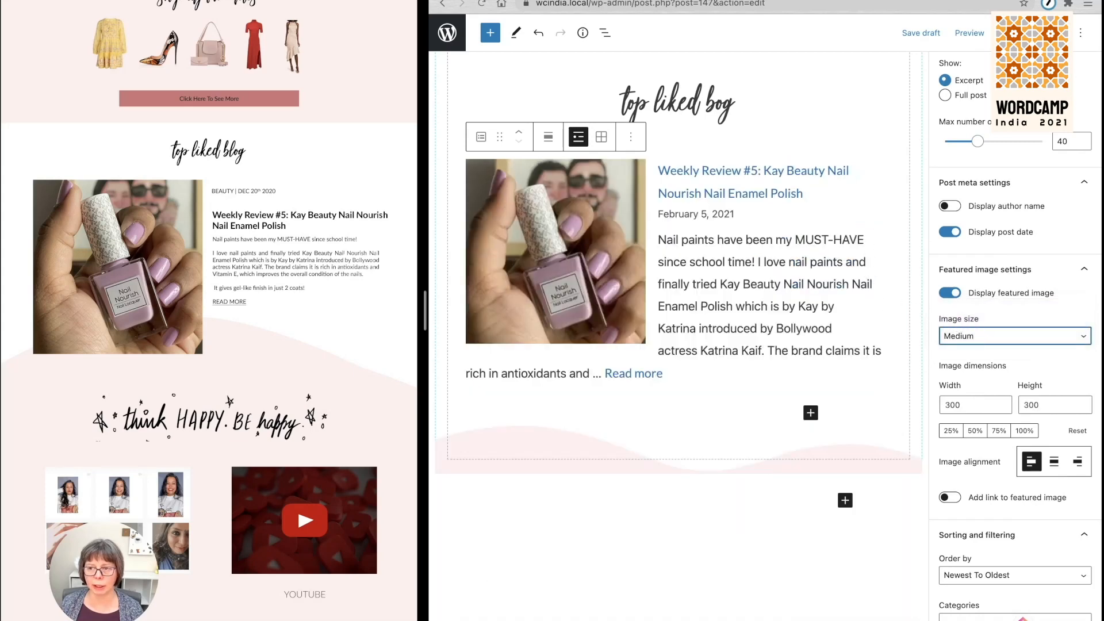
Save the draft and reload the page preview to check the post date and smaller image.
left_click(943, 33)
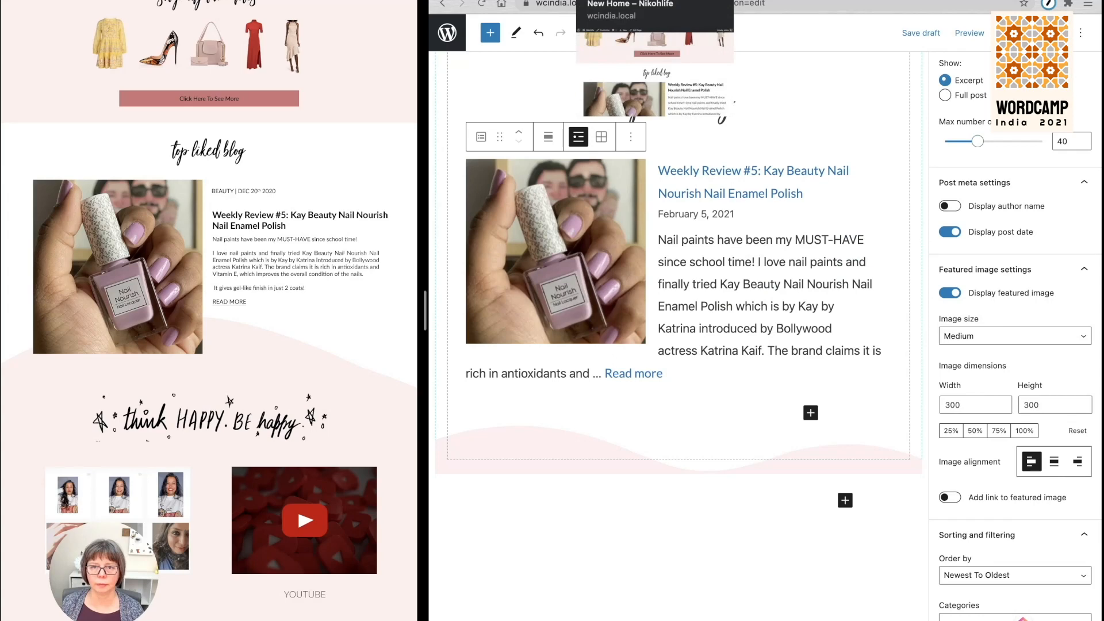
left_click(615, 0)
left_click(480, 5)
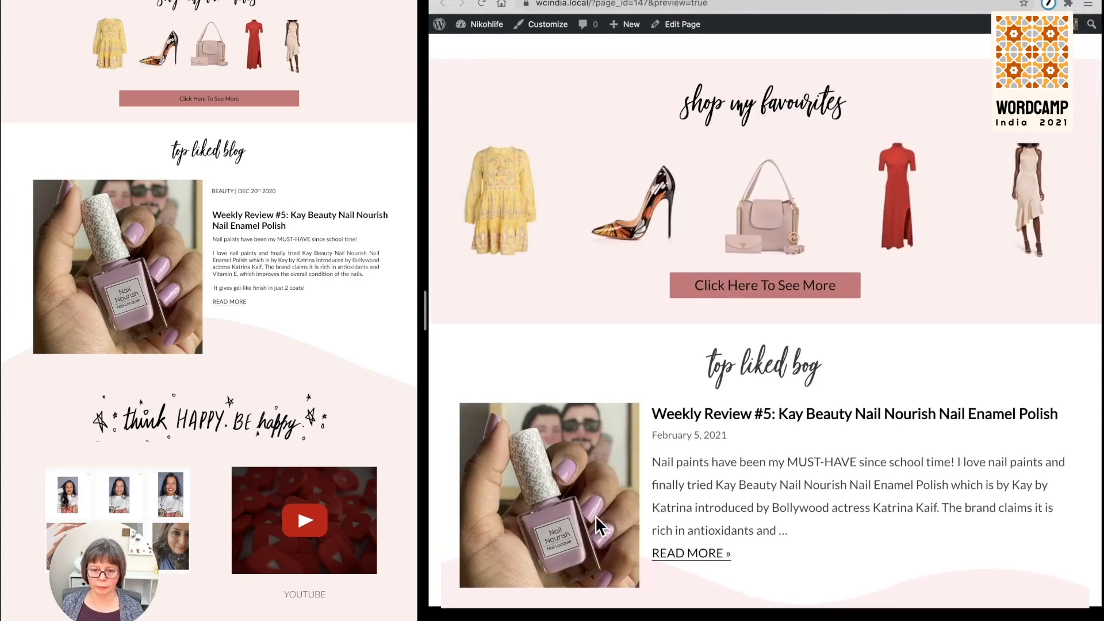
Back in the page editor, set the Latest Posts featured image size to Large with dimensions of 750 by 750.
left_click(483, 0)
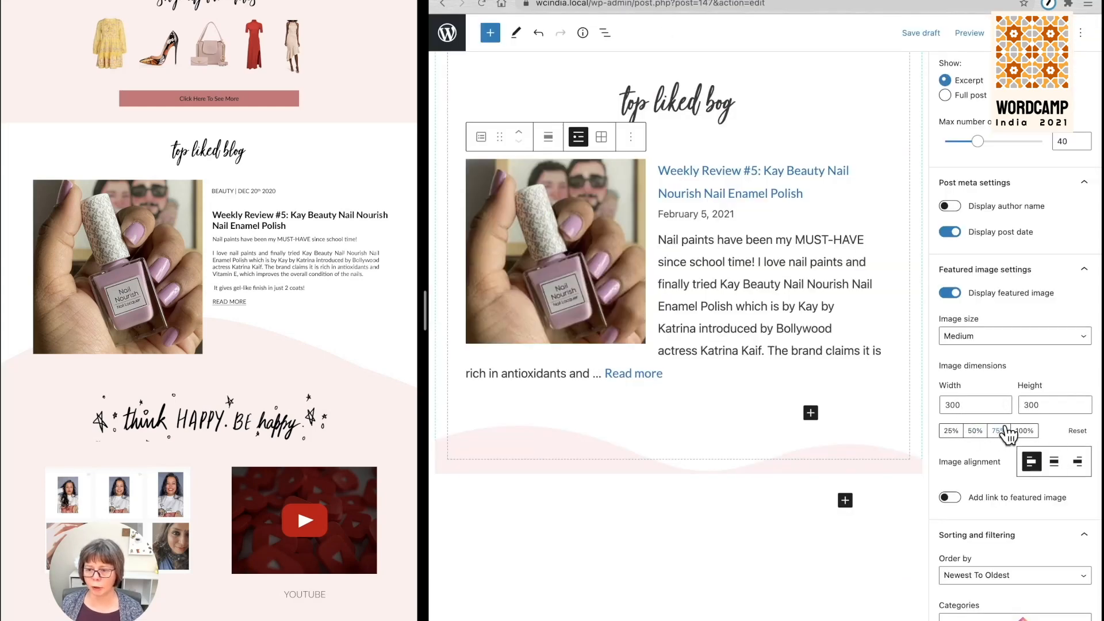
left_click(969, 339)
left_click(973, 353)
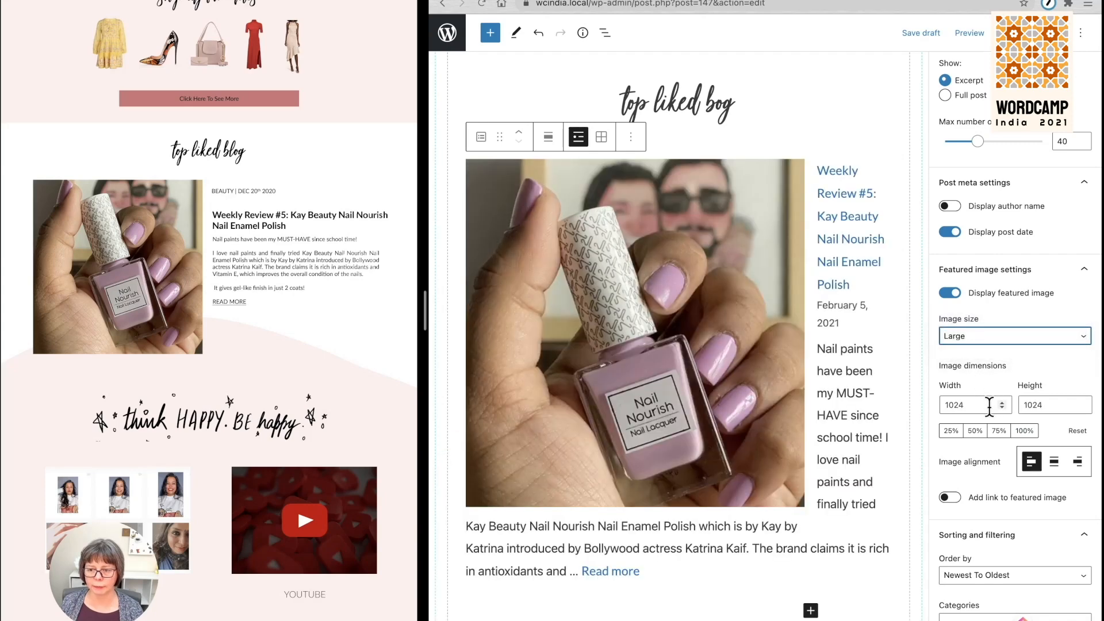
left_click_drag(978, 405, 942, 405)
type("750")
left_click_drag(1046, 404, 1023, 405)
type("750")
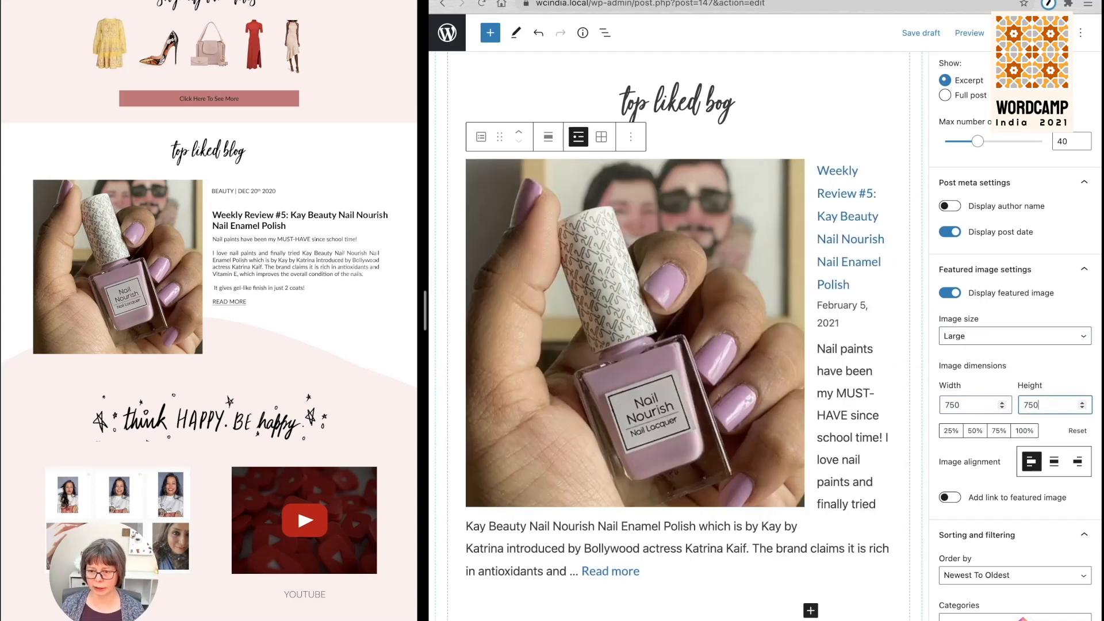
key("Tab")
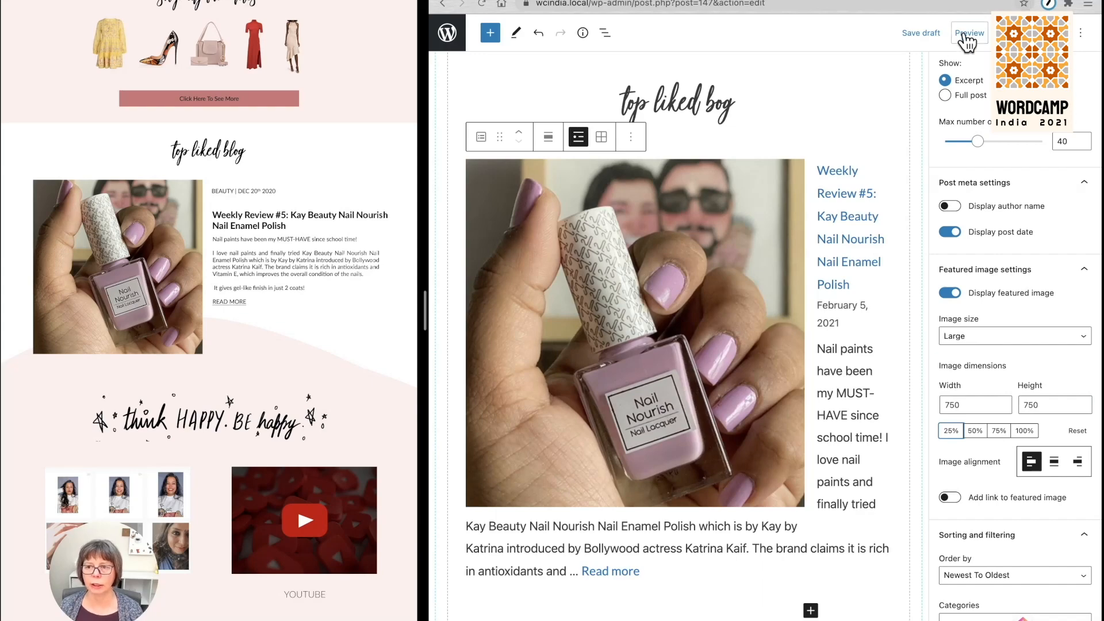
Save the draft and reload the page preview to check the enlarged featured image.
left_click(921, 32)
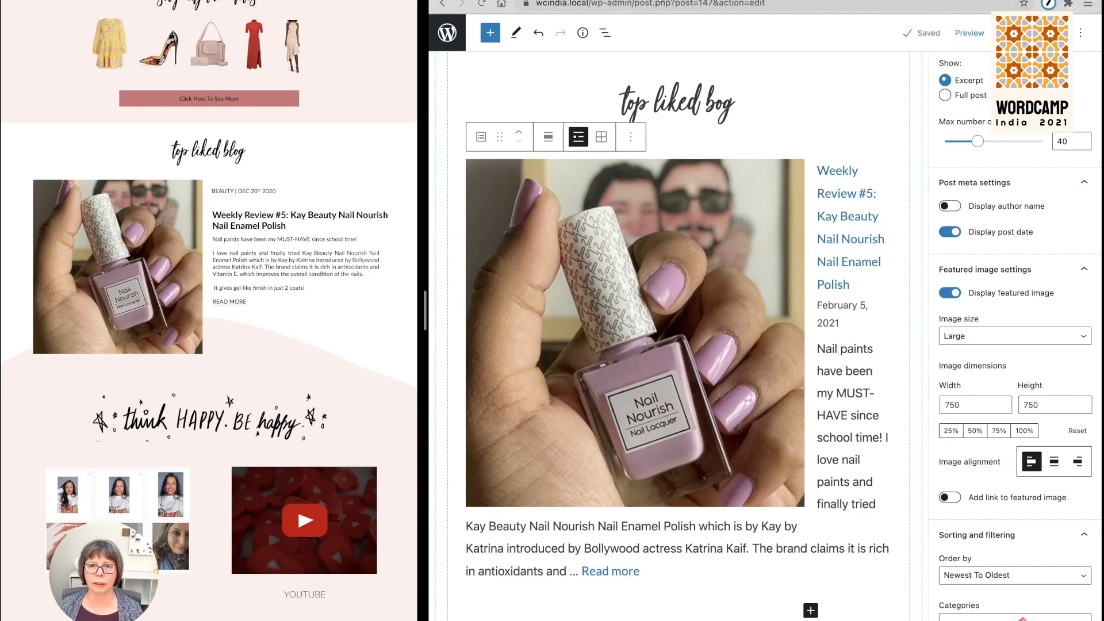
left_click(663, 0)
left_click(482, 3)
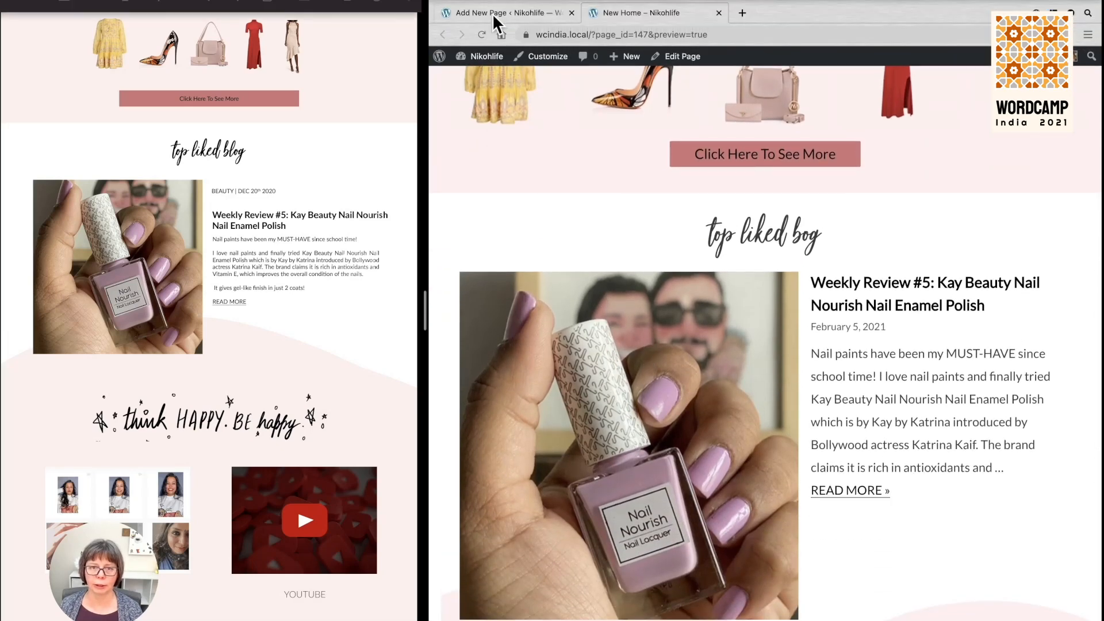
Return to the page editor and set the Latest Posts featured image dimensions to 500 by 500.
left_click(492, 13)
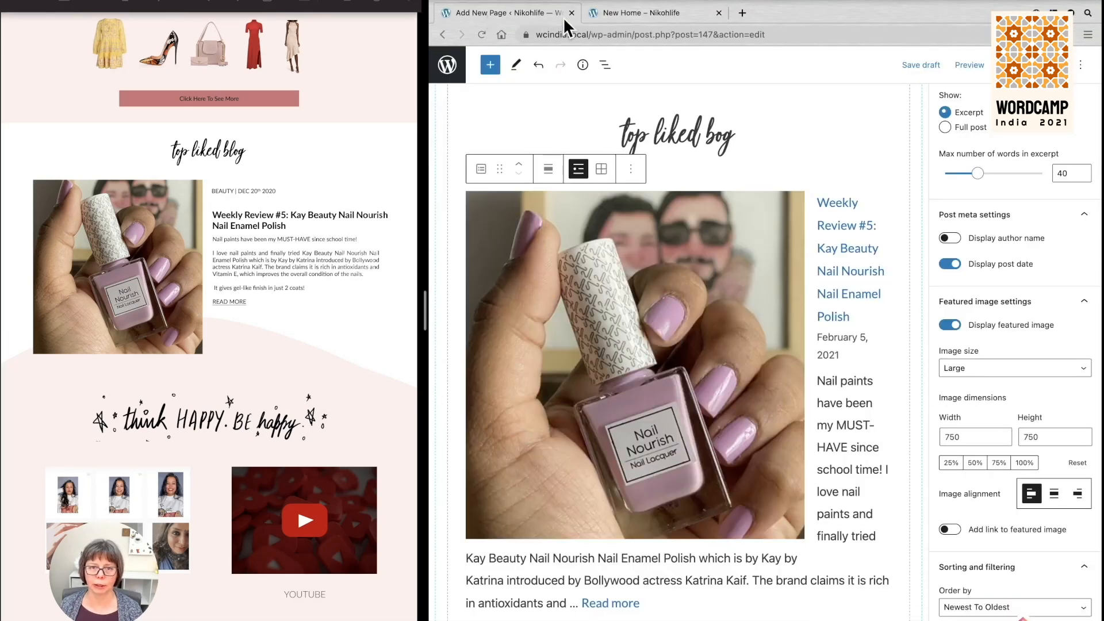
type("500")
key("Tab")
type("500")
key("Tab")
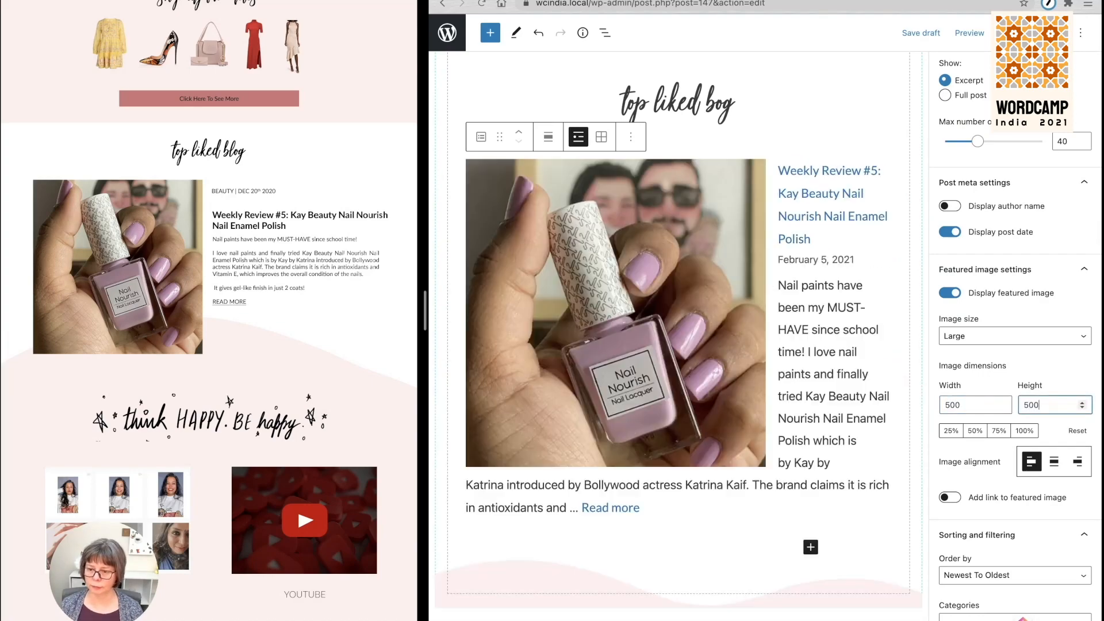
Save the draft and reload the page preview to check the 500 by 500 image.
left_click(920, 33)
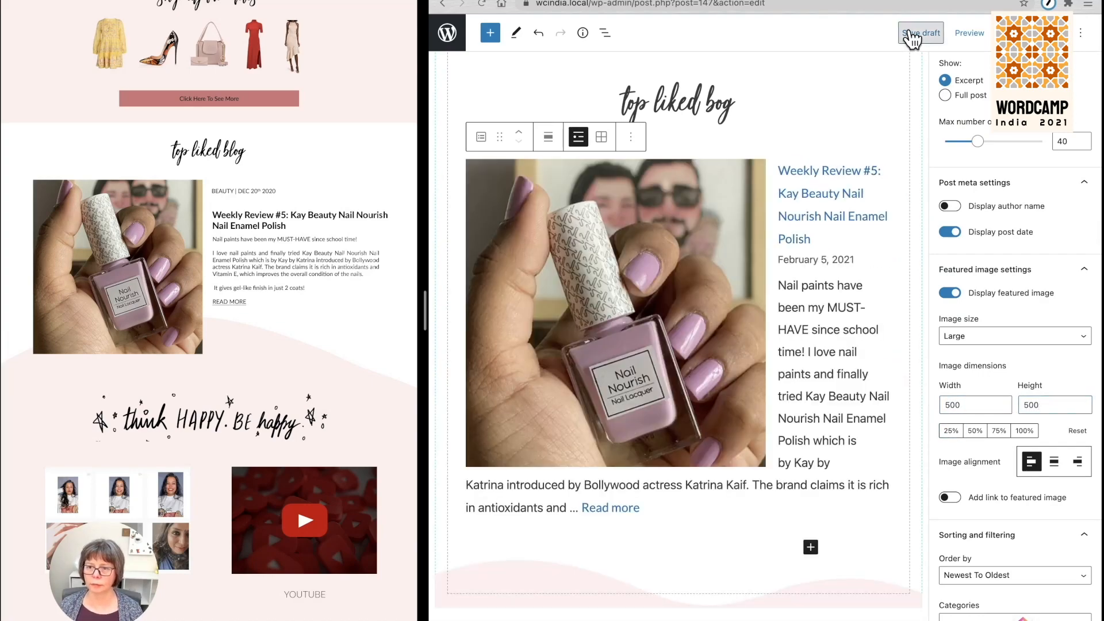
left_click(629, 9)
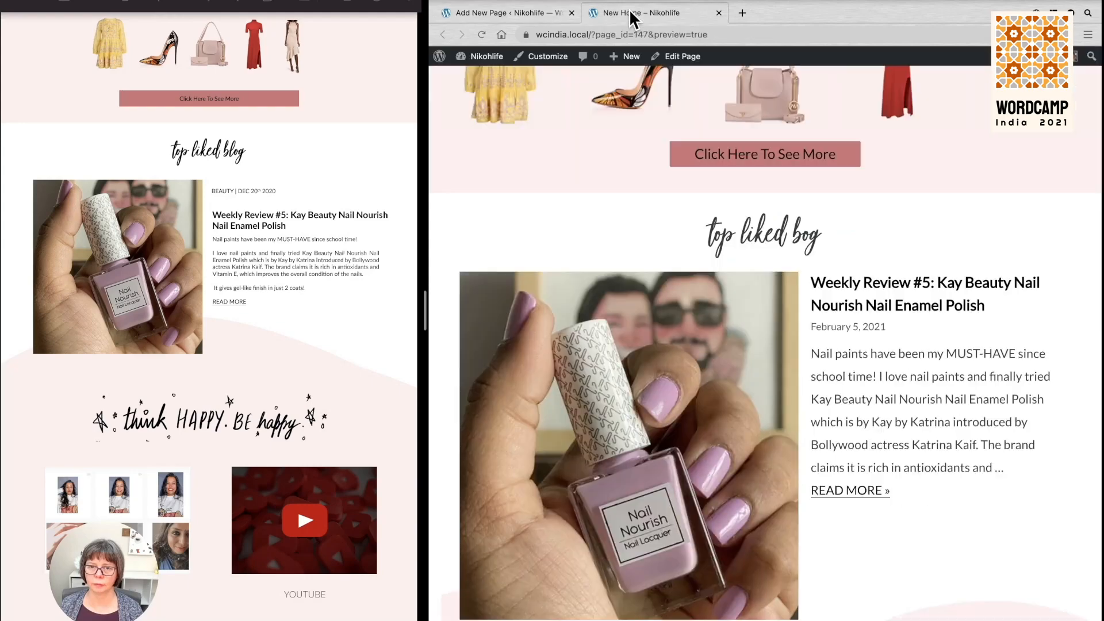
left_click(480, 32)
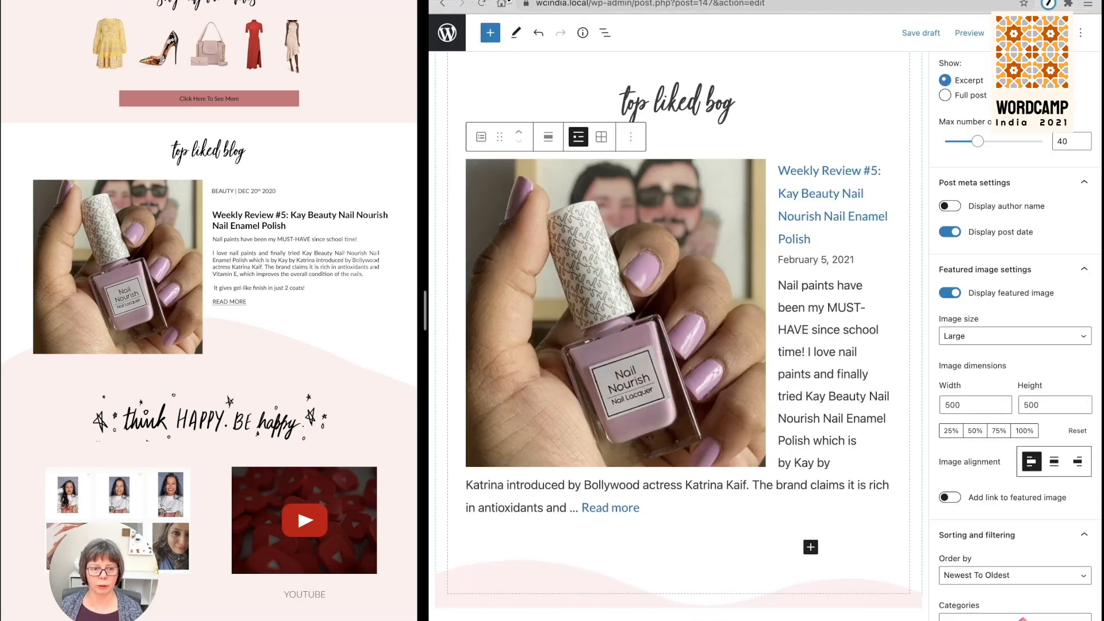
In the page editor, set the Advanced Columns block around the "top liked bog" section to full width.
scroll(612, 460, "down", 3)
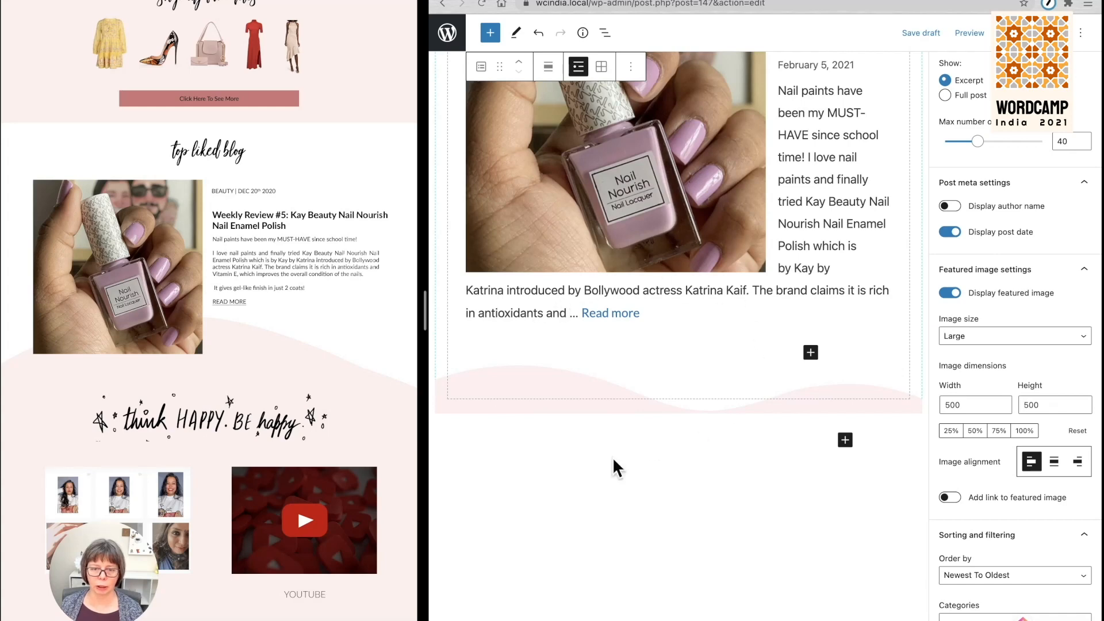
left_click(546, 406)
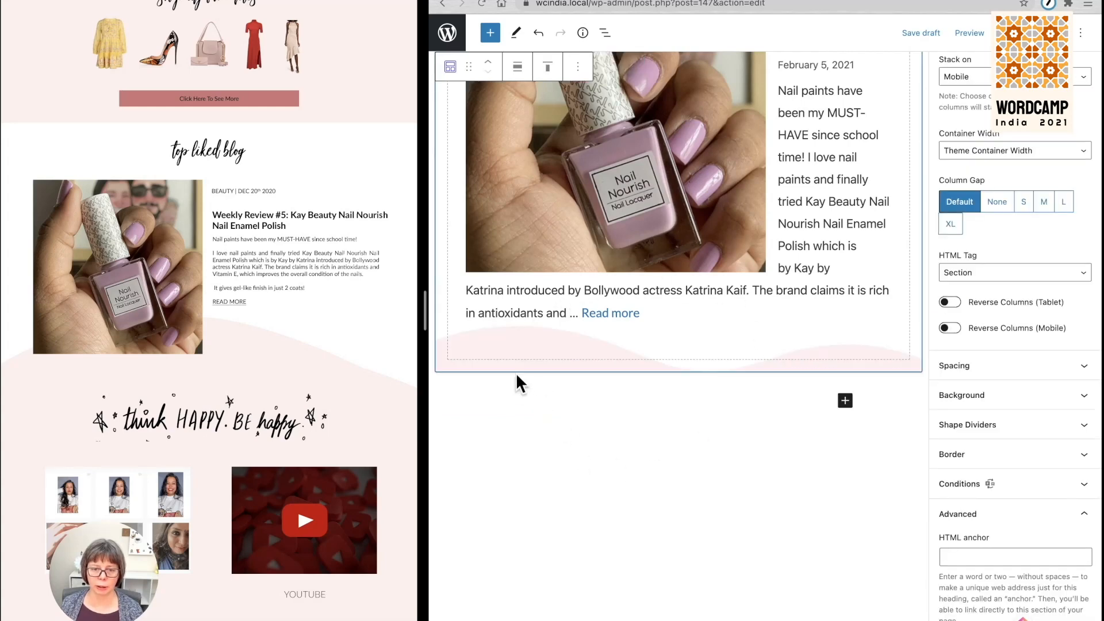
scroll(516, 372, "up", 2)
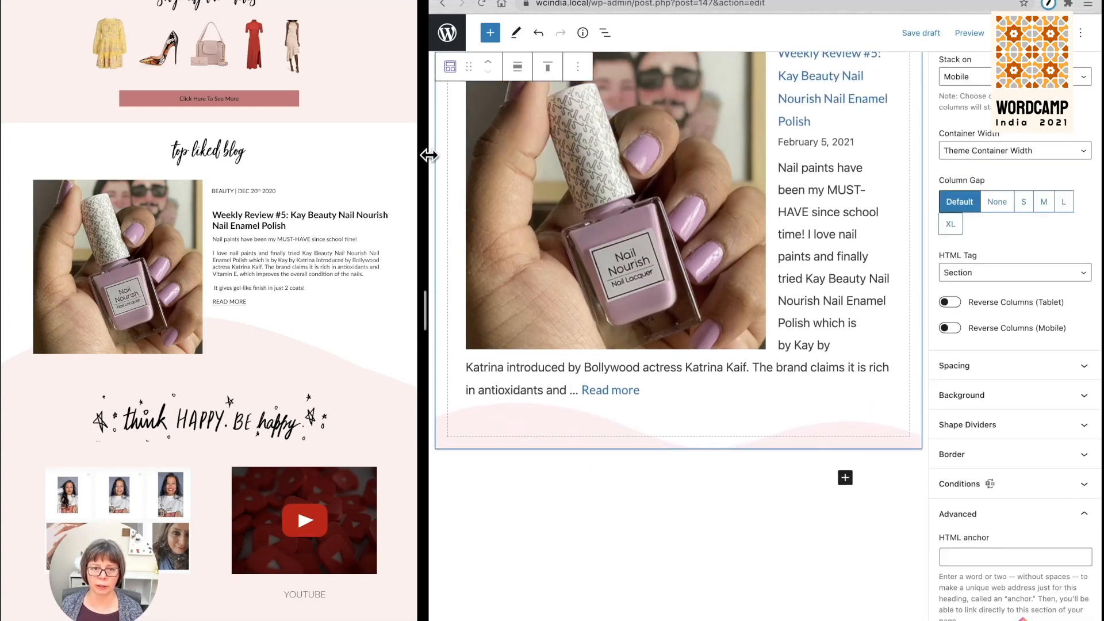
left_click(517, 67)
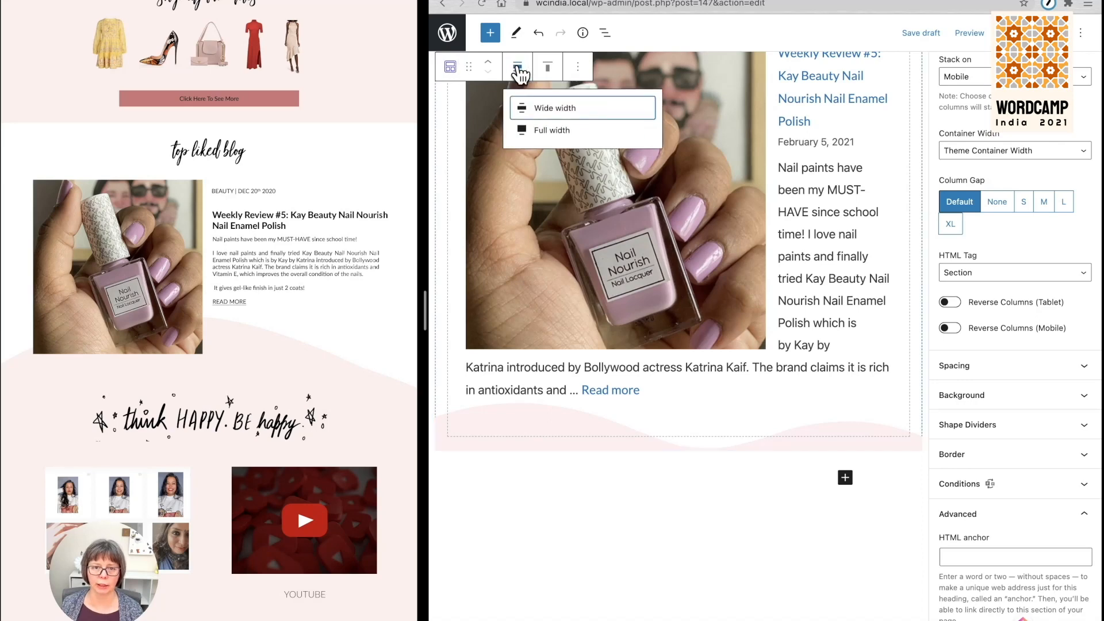
left_click(542, 136)
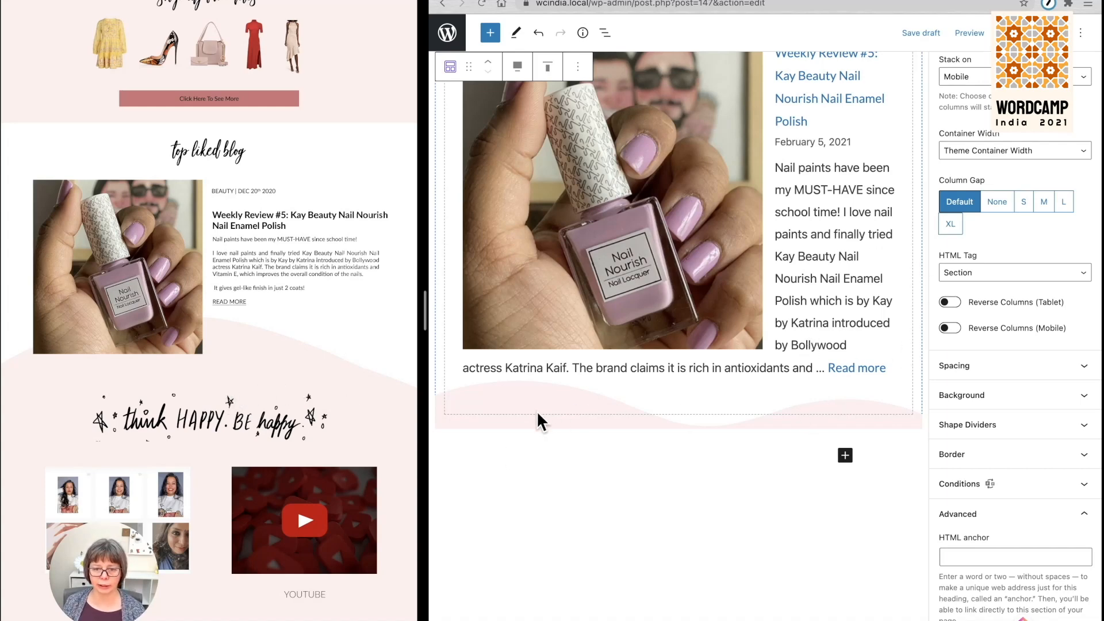
Insert a Cover block below the wave divider with the pale pink background colour and set it to full width.
left_click(845, 456)
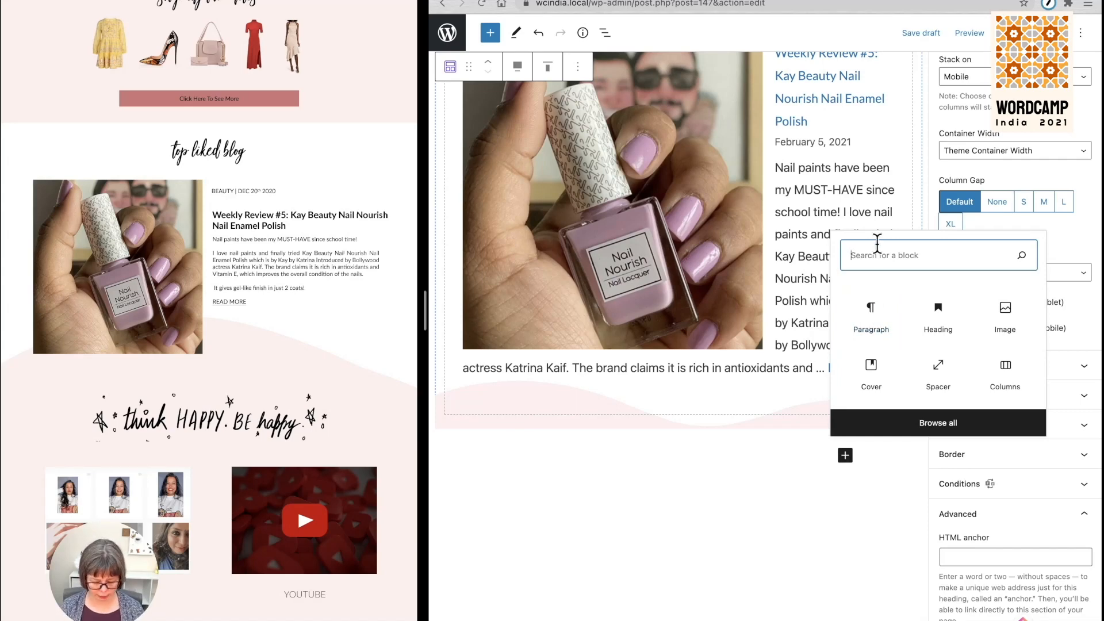
type("cover")
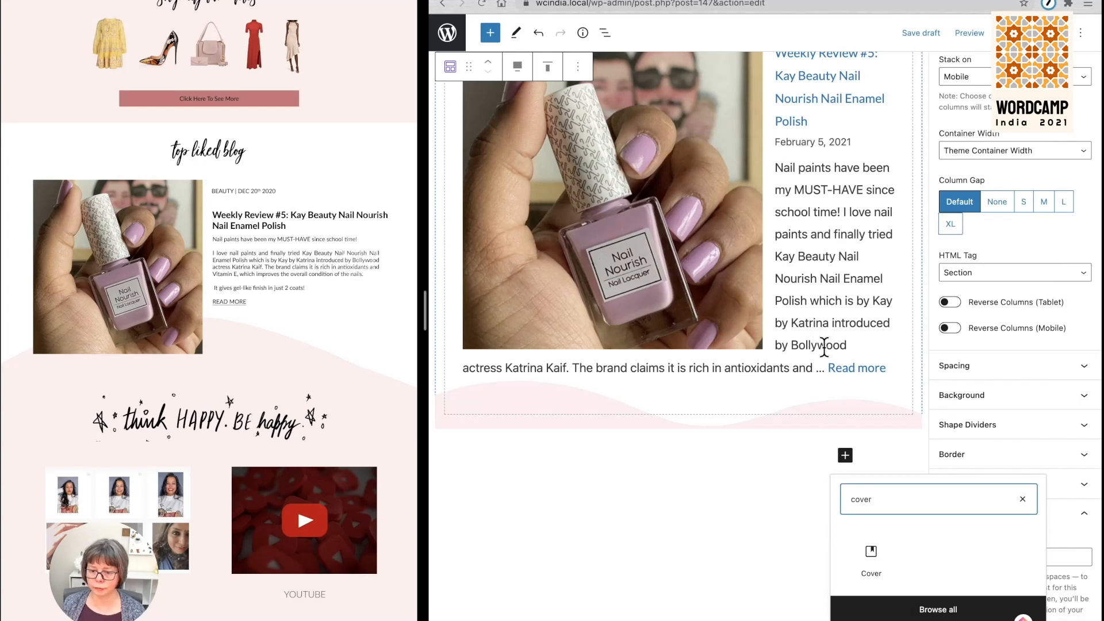
left_click(871, 555)
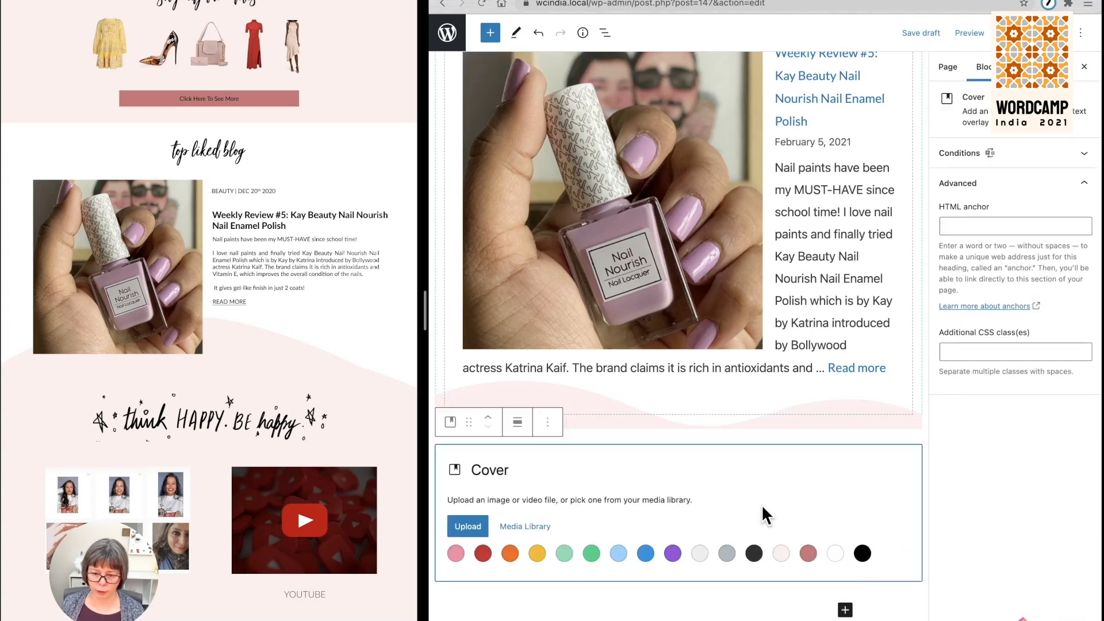
left_click(779, 550)
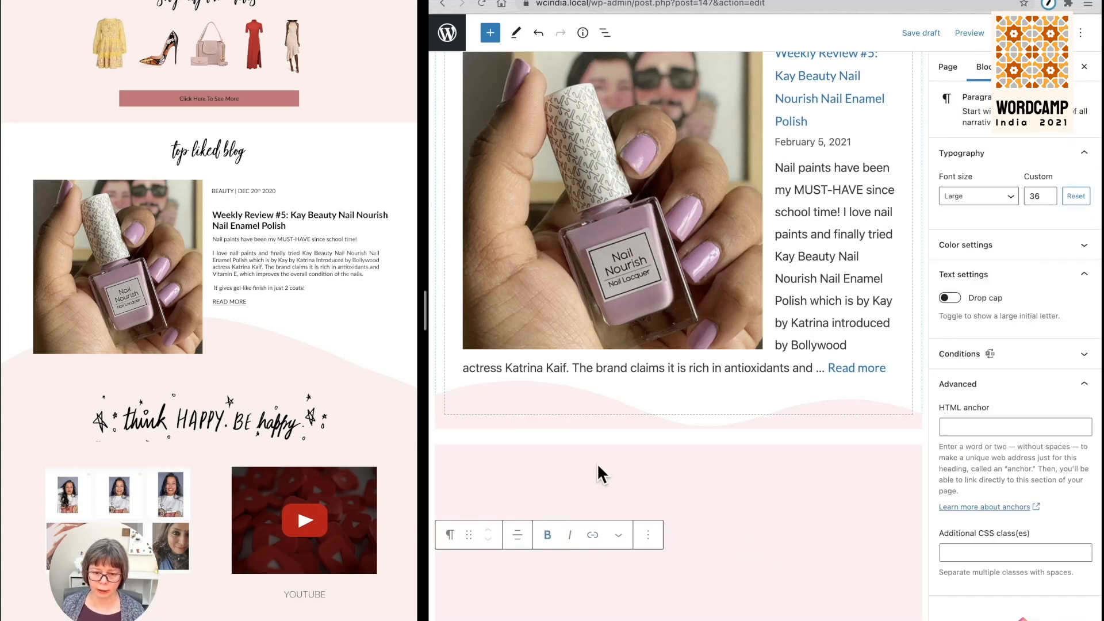
left_click(493, 466)
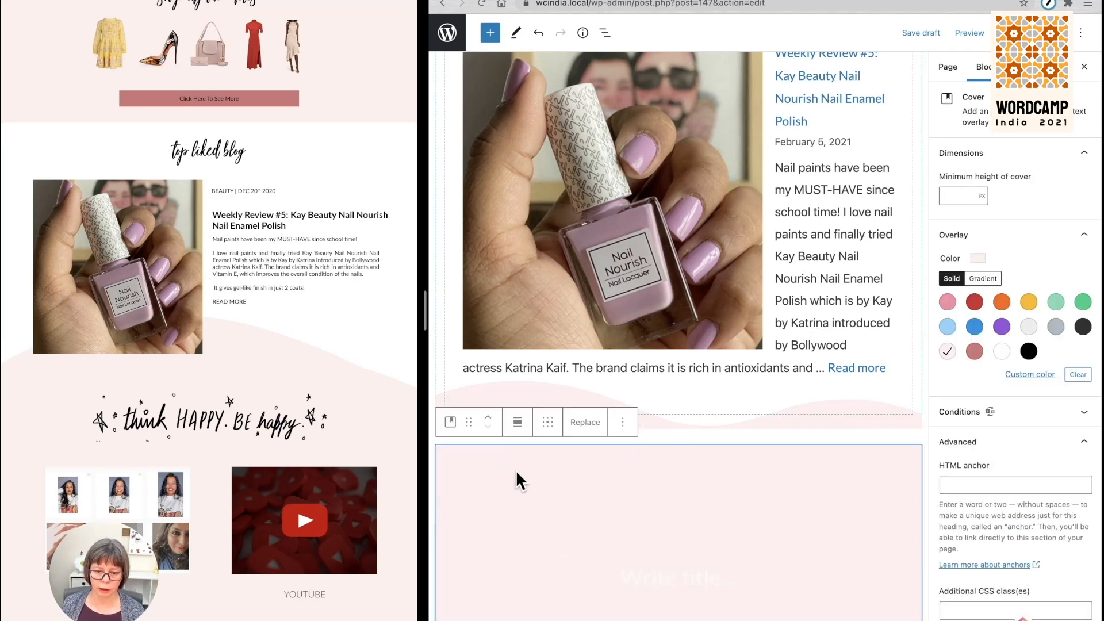
left_click(533, 423)
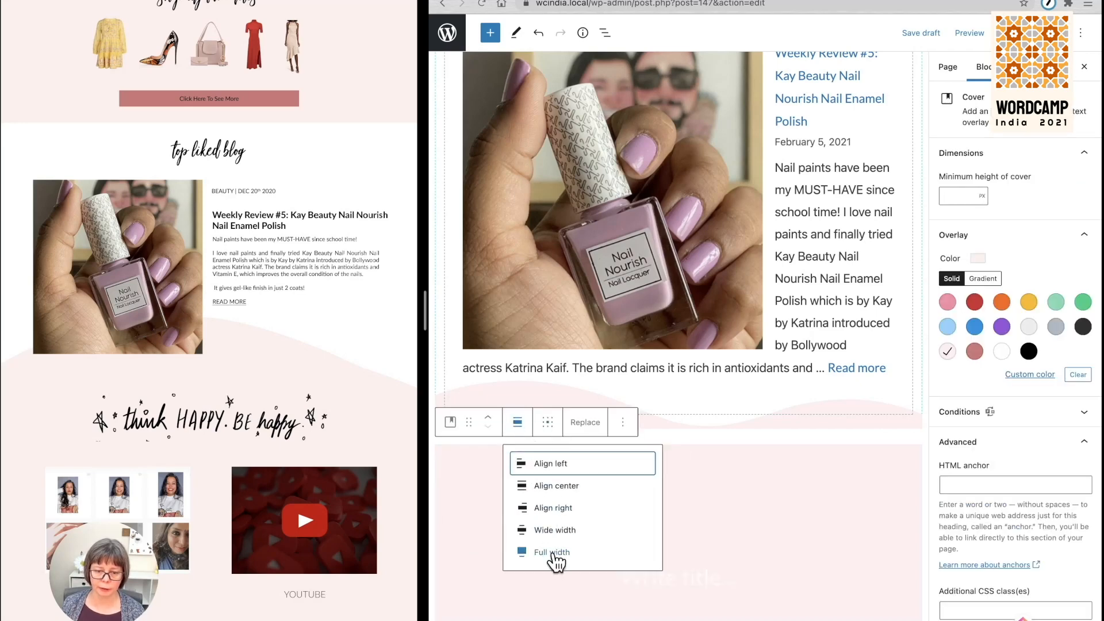
left_click(555, 559)
Insert an Image block inside the pink cover and choose the "think HAPPY. BE happy." quote image from the media library.
scroll(633, 520, "down", 2)
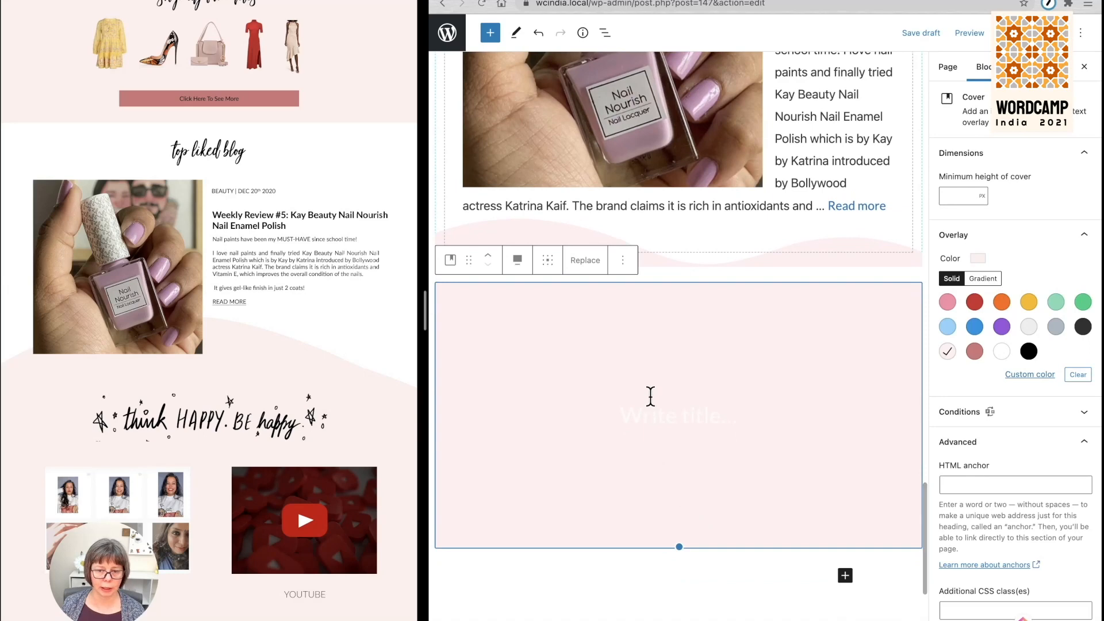
left_click(656, 410)
type("/")
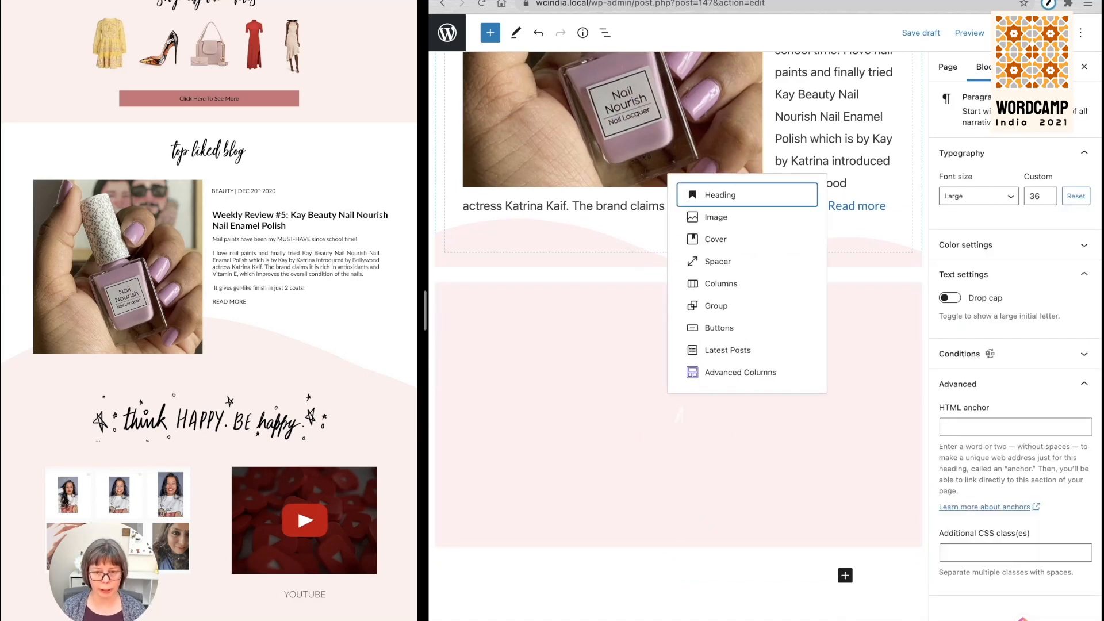
type("im")
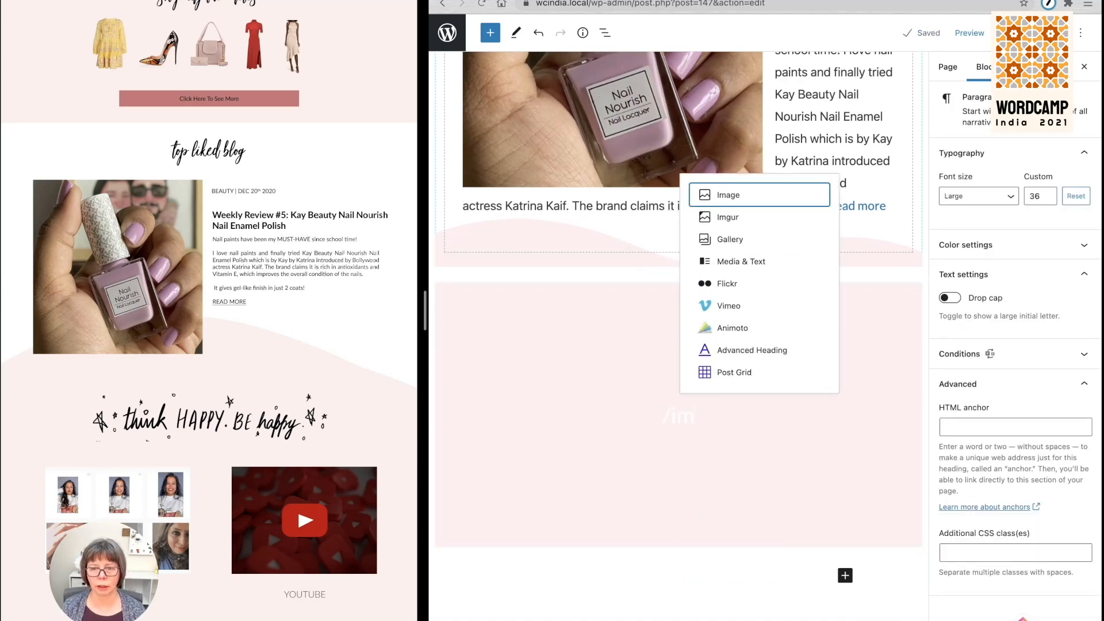
key("Return")
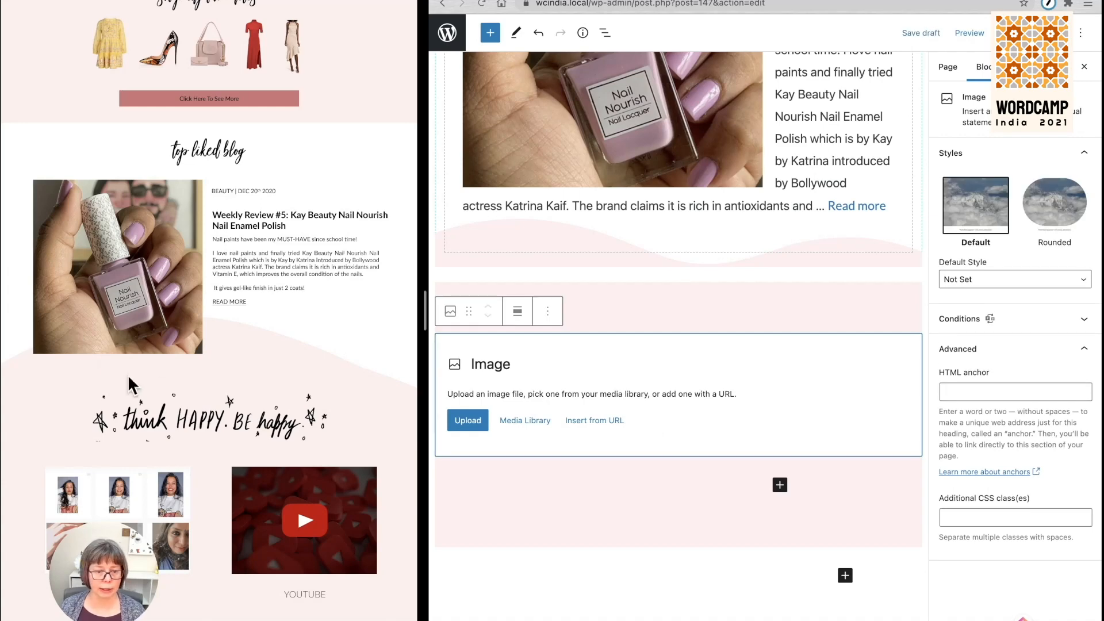
left_click(526, 422)
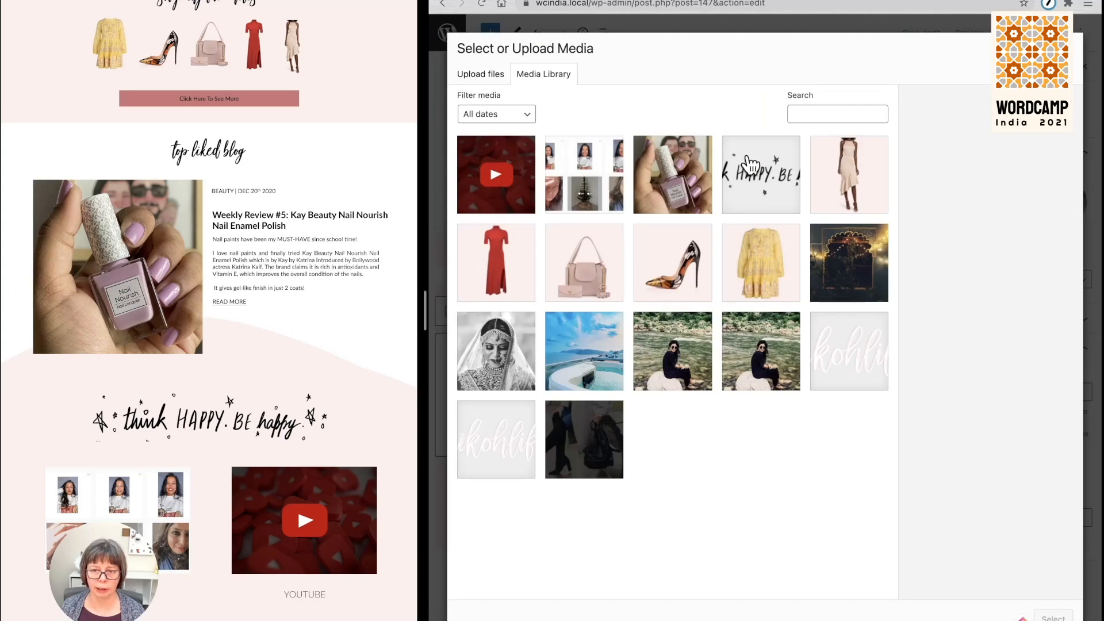
left_click(750, 166)
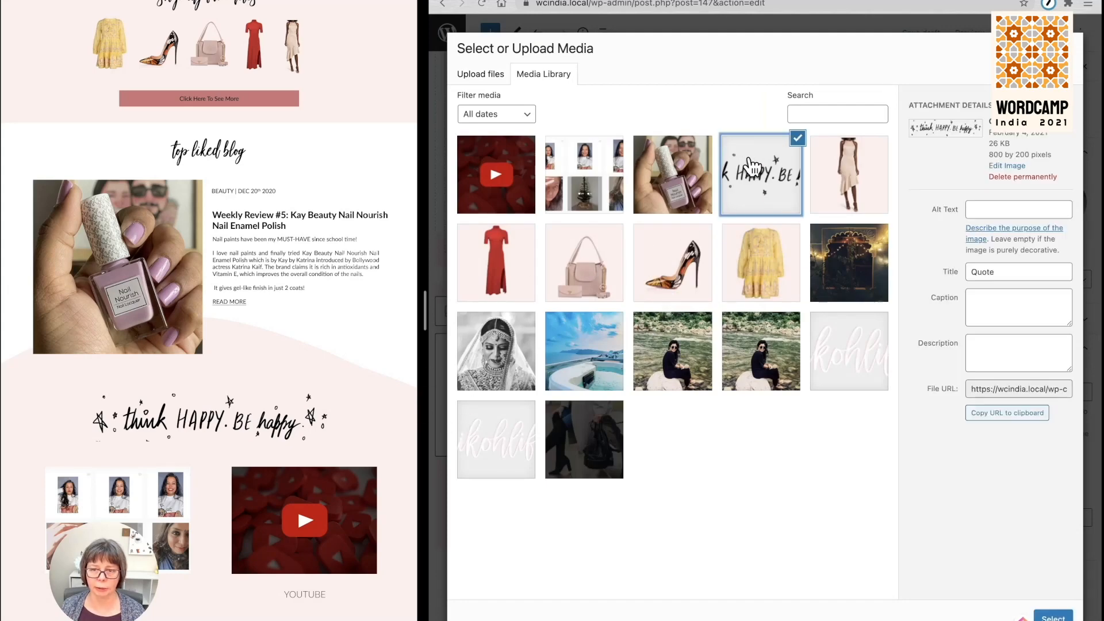
left_click(1053, 617)
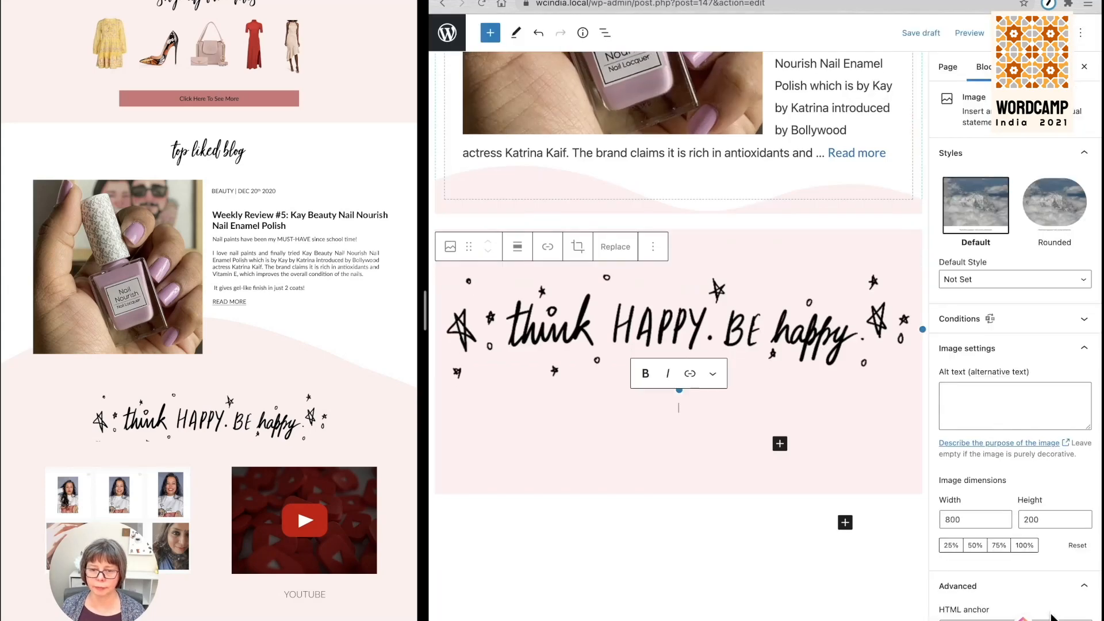
Align the "think HAPPY. BE happy." image to the center of the cover.
left_click(517, 247)
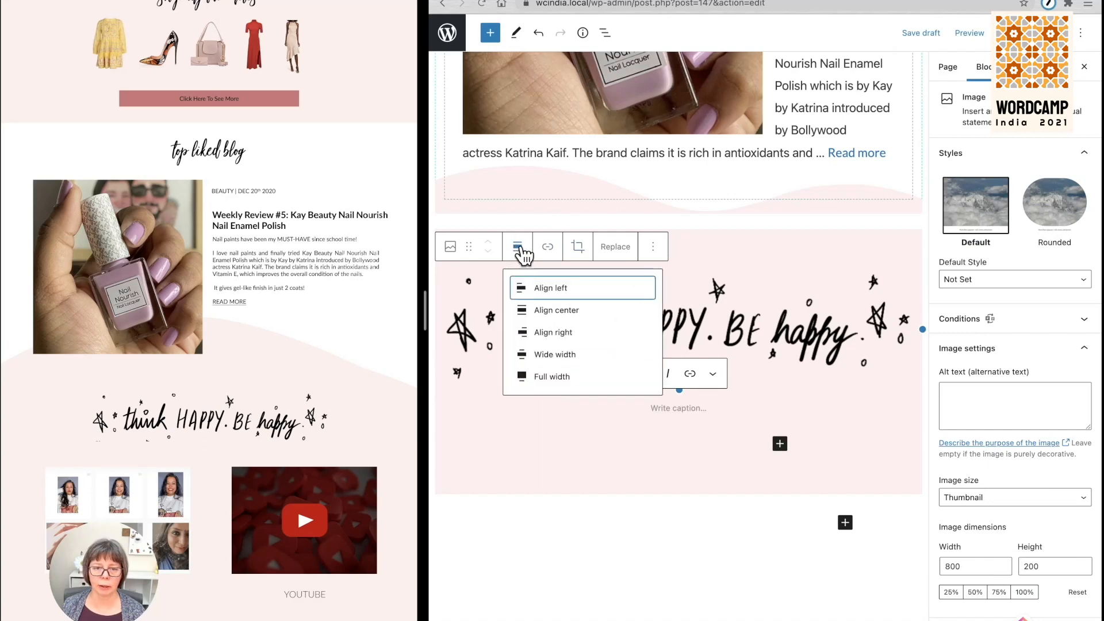
left_click(551, 310)
left_click(669, 303)
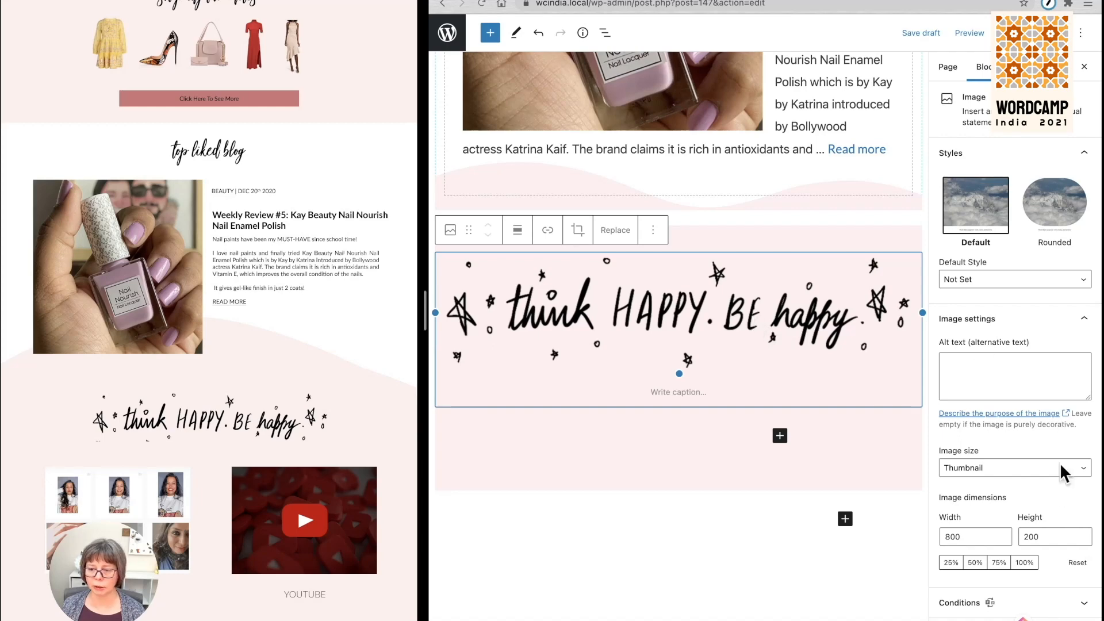
Try the Medium image size on the "think HAPPY. BE happy." image.
left_click(990, 468)
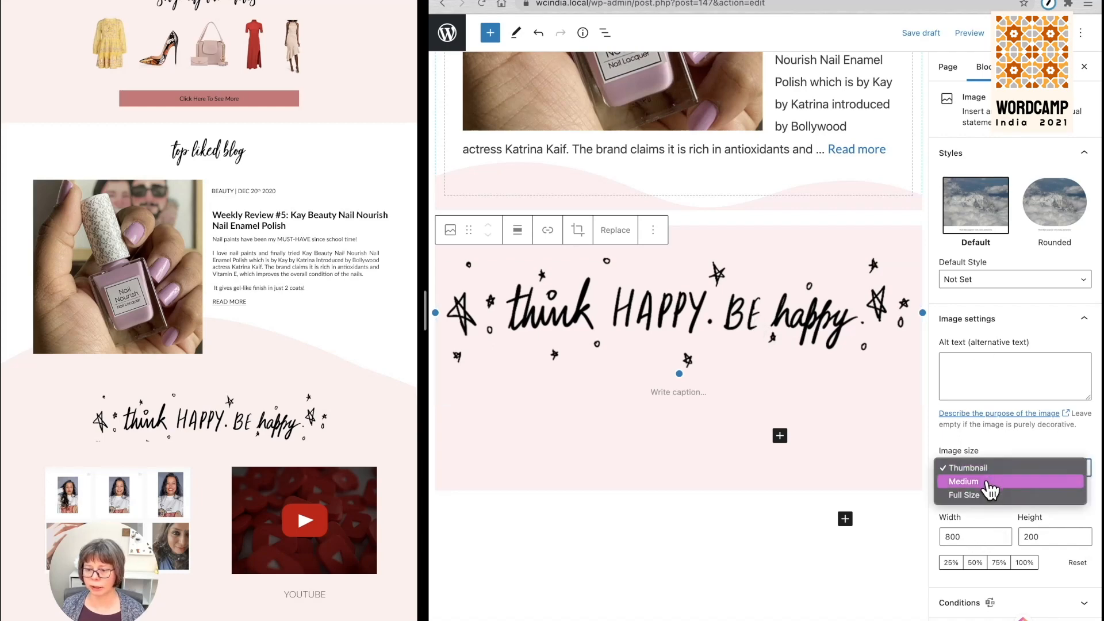
left_click(986, 481)
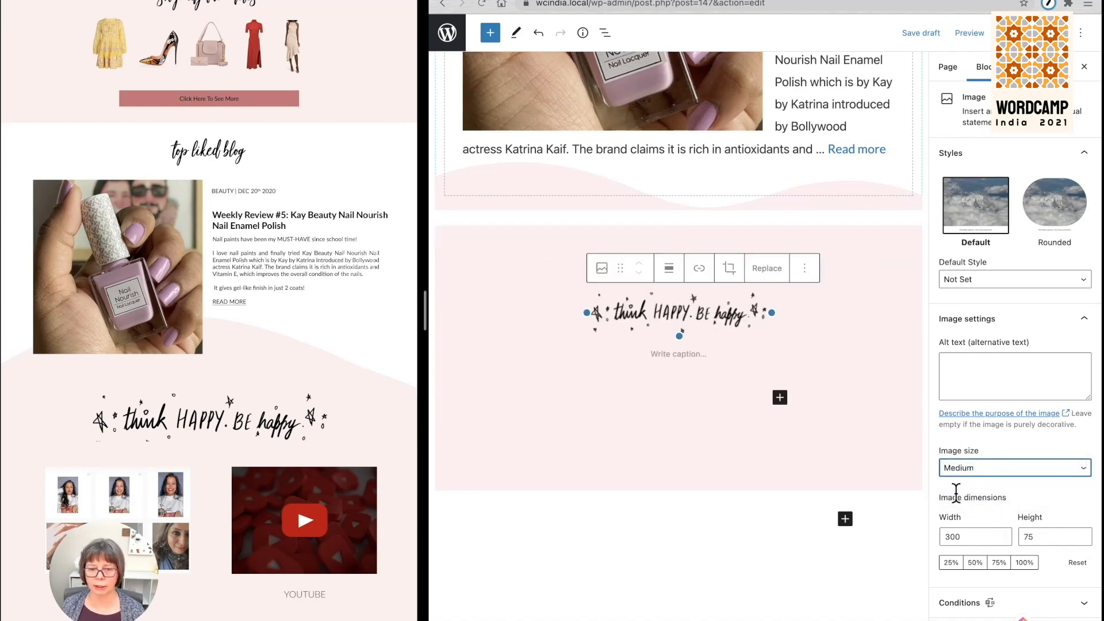
left_click_drag(974, 536, 941, 540)
Set the "think HAPPY. BE happy." image to Full Size and scale its dimensions to 50%.
left_click(978, 475)
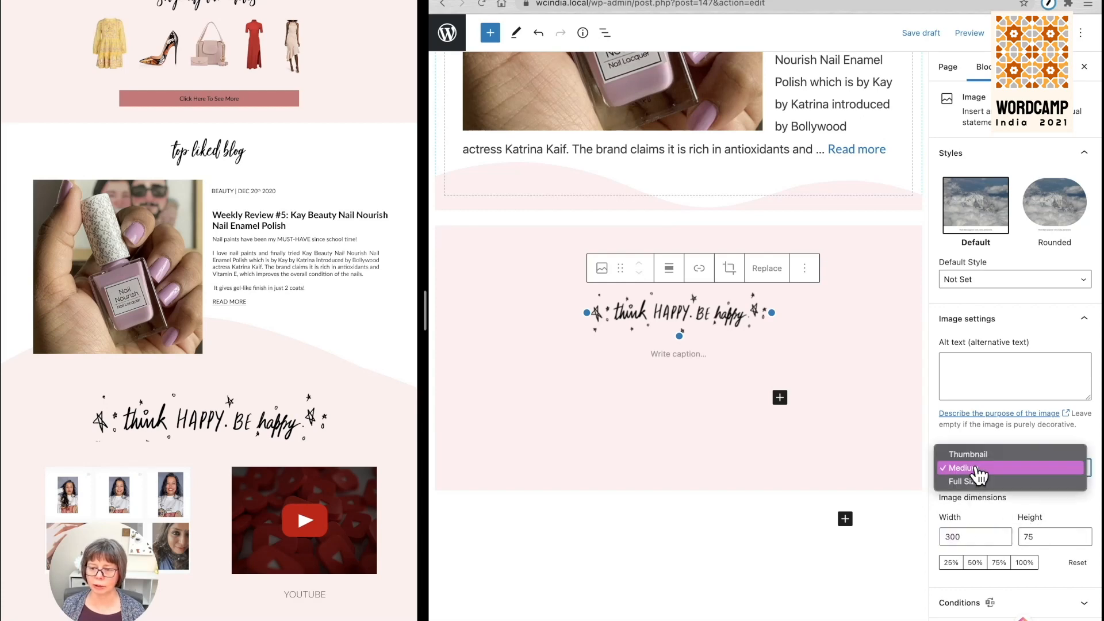
left_click(980, 483)
left_click(964, 540)
key("BackSpace")
key("BackSpace")
key("BackSpace")
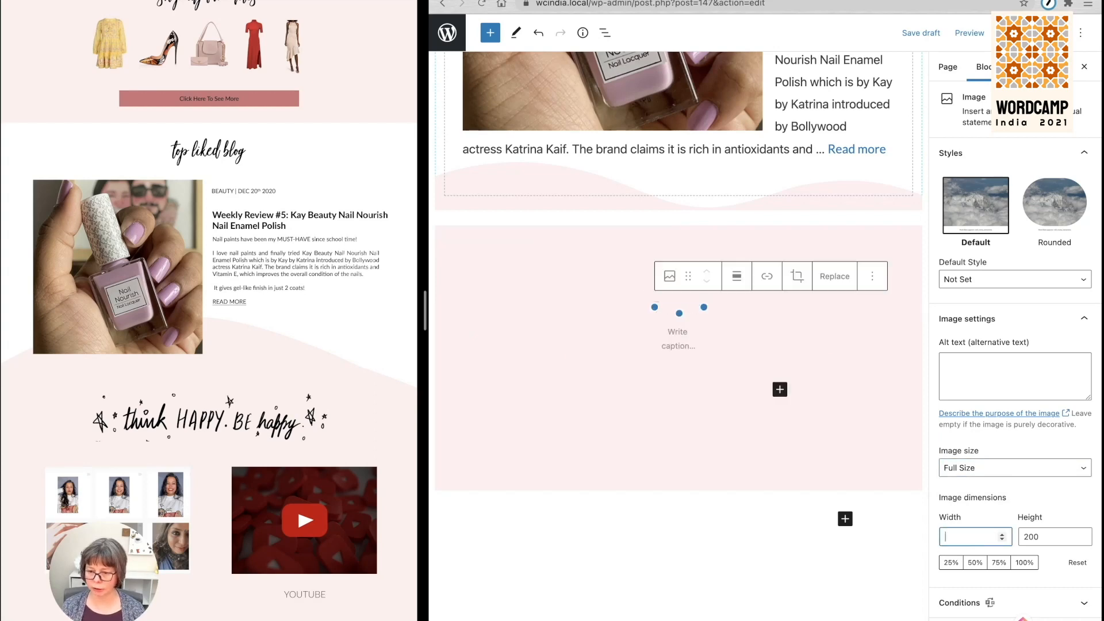
left_click(999, 562)
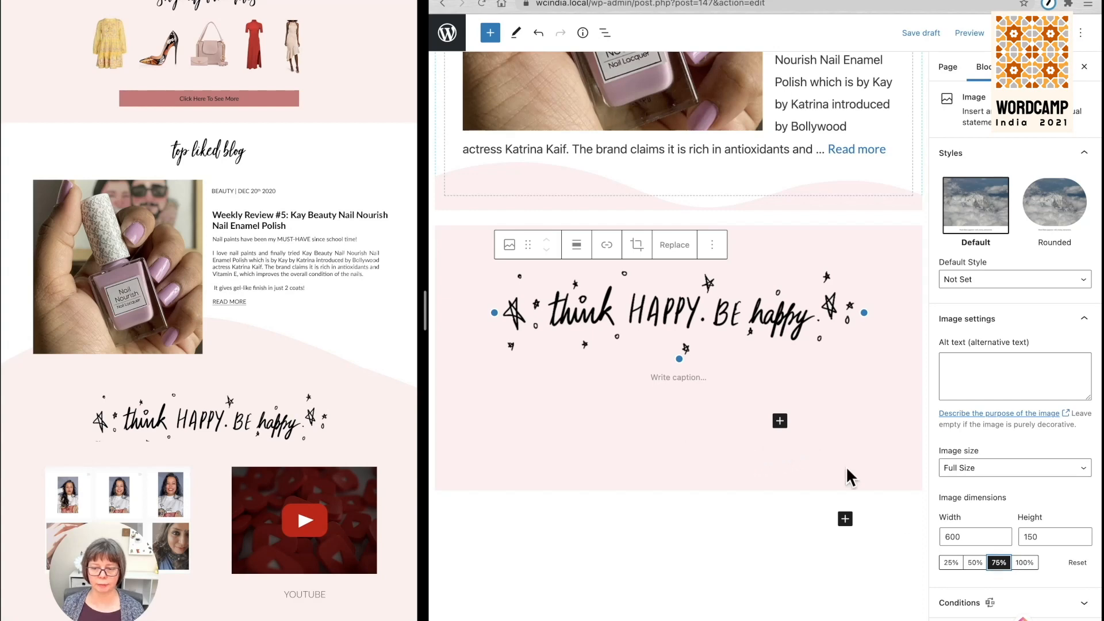
left_click(975, 562)
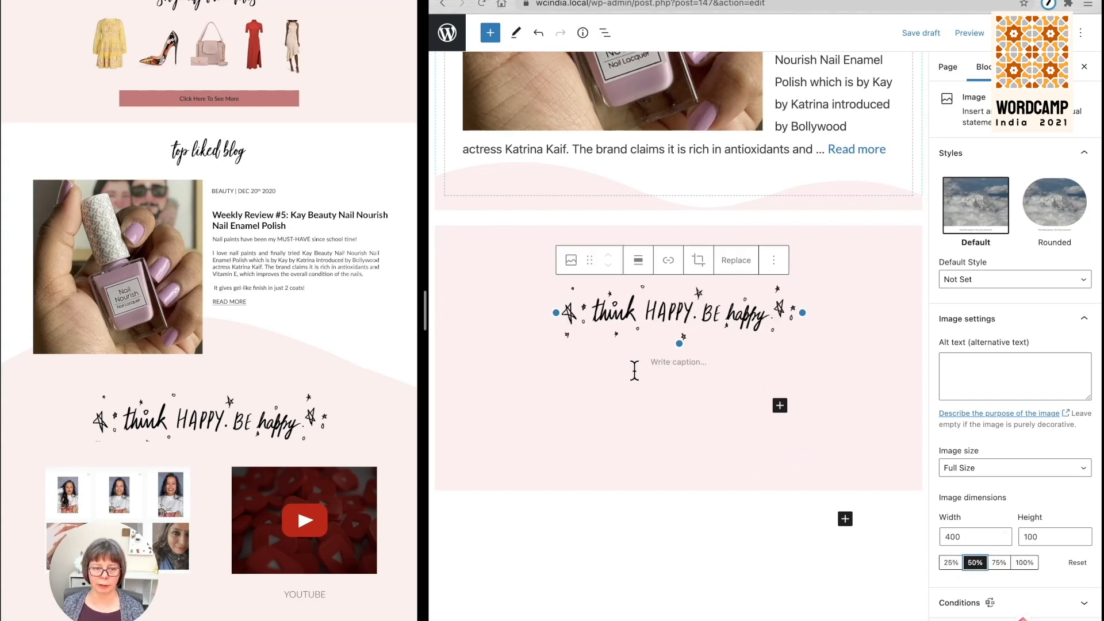
Insert a Columns block with the 50 / 50 variation below the quote image inside the pink cover.
left_click(649, 399)
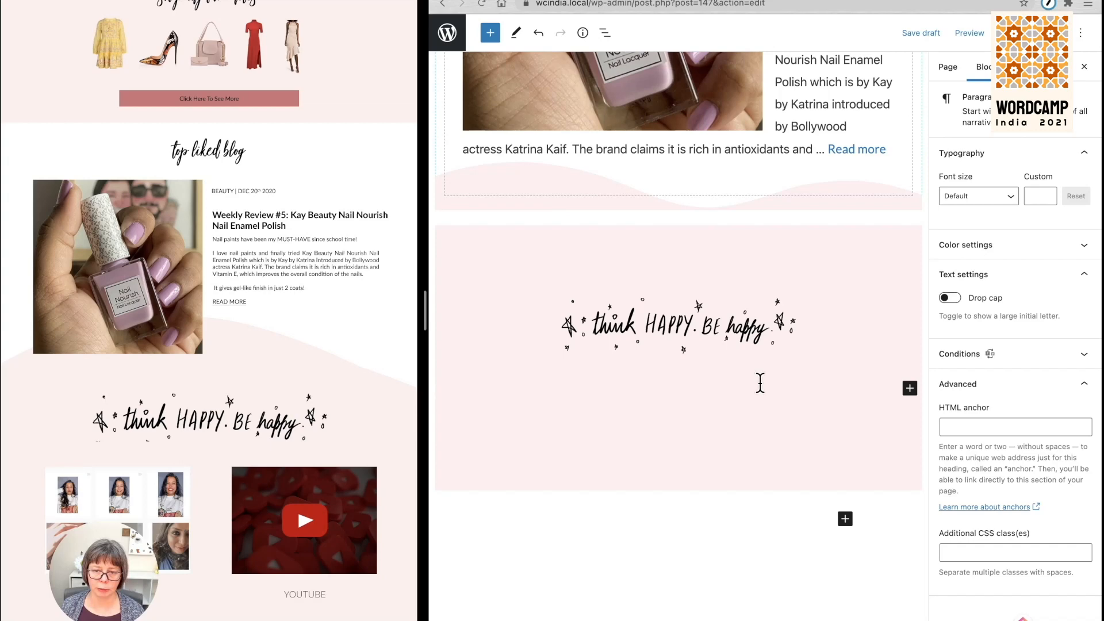
left_click(909, 390)
type("col")
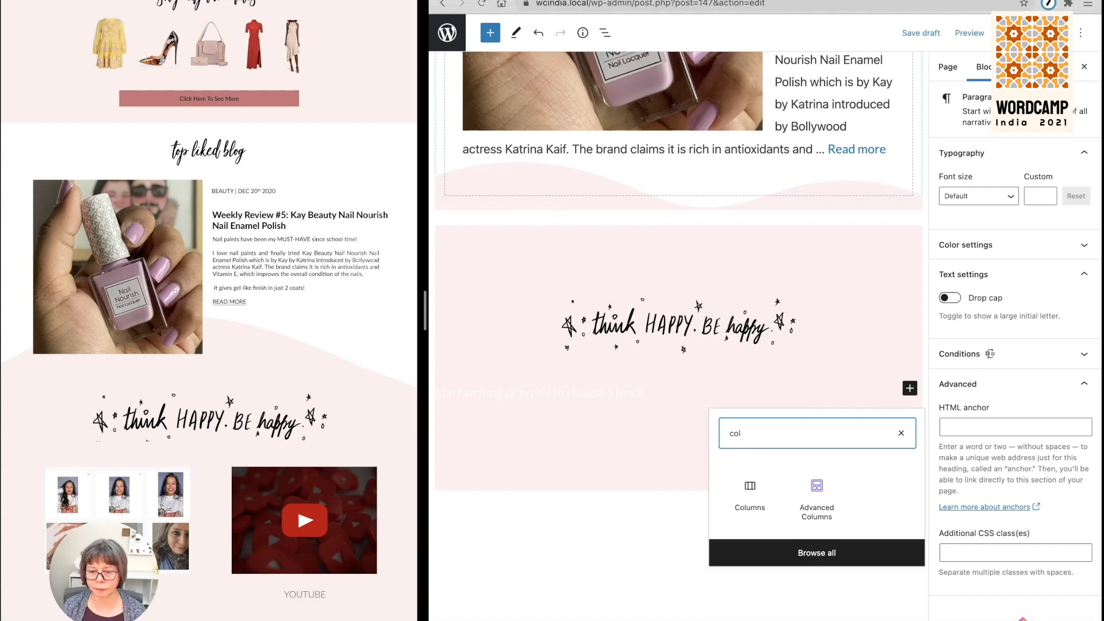
left_click(750, 494)
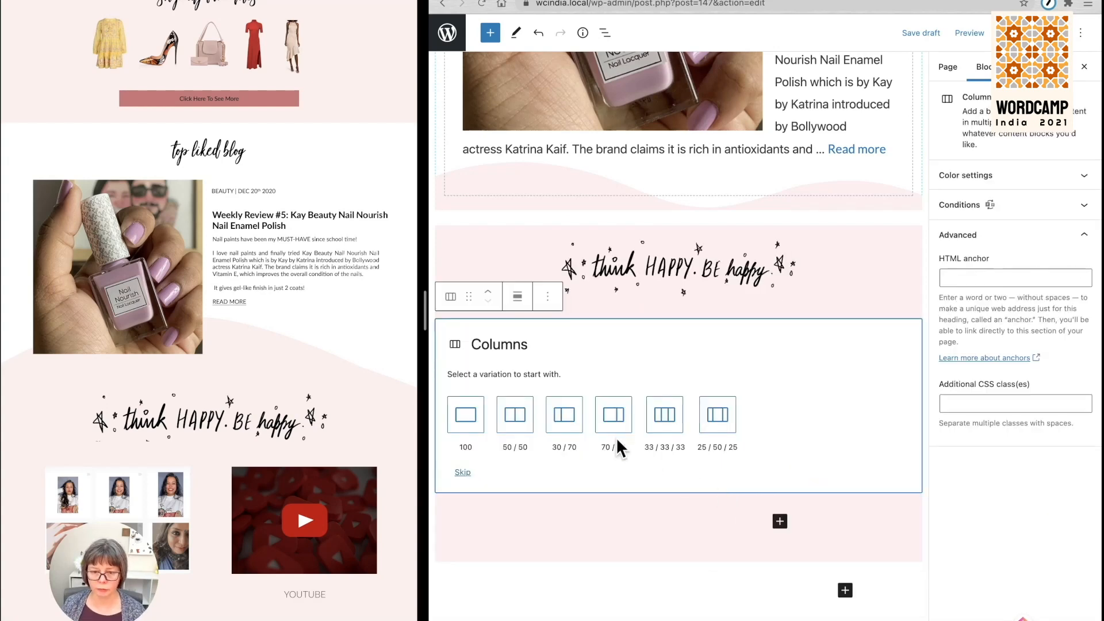
left_click(513, 414)
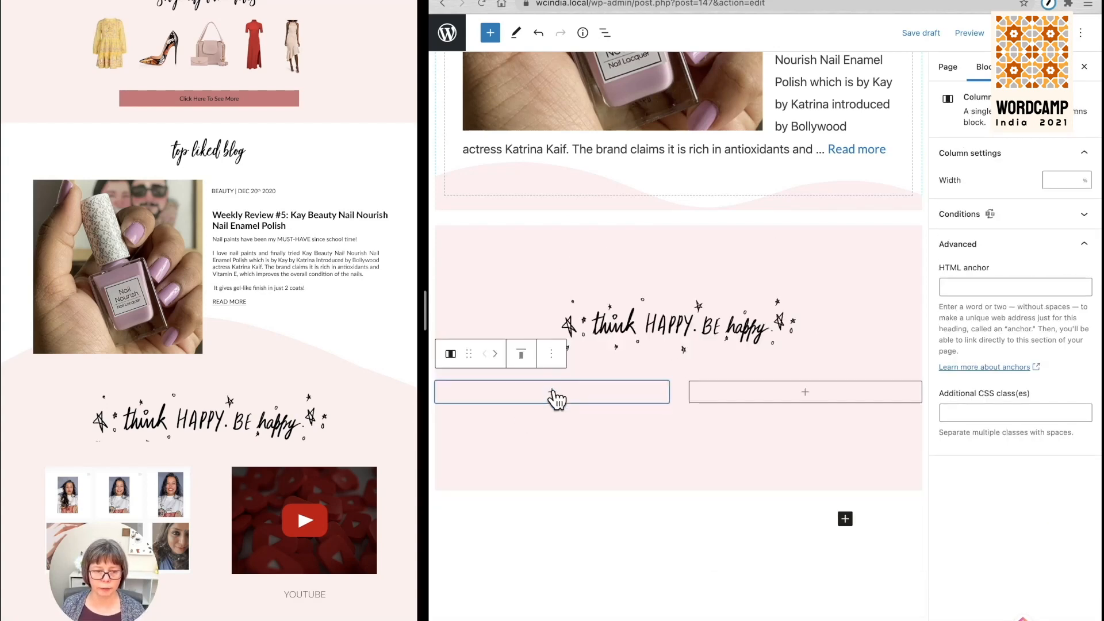
Insert an empty Image block in each of the two columns.
left_click(553, 394)
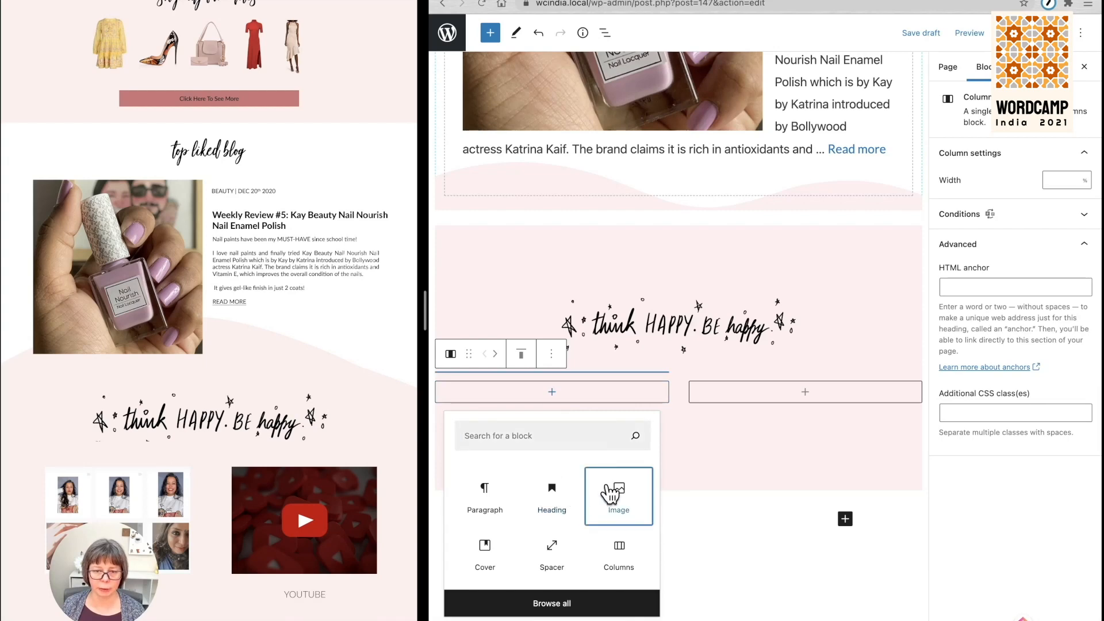
left_click(609, 493)
left_click(740, 336)
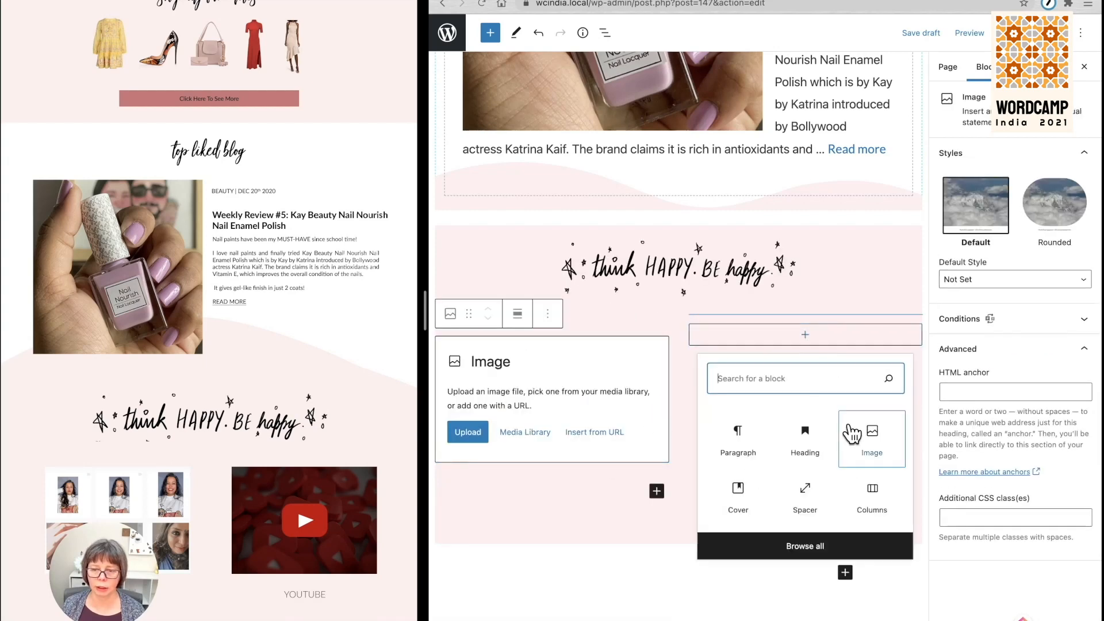
left_click(852, 435)
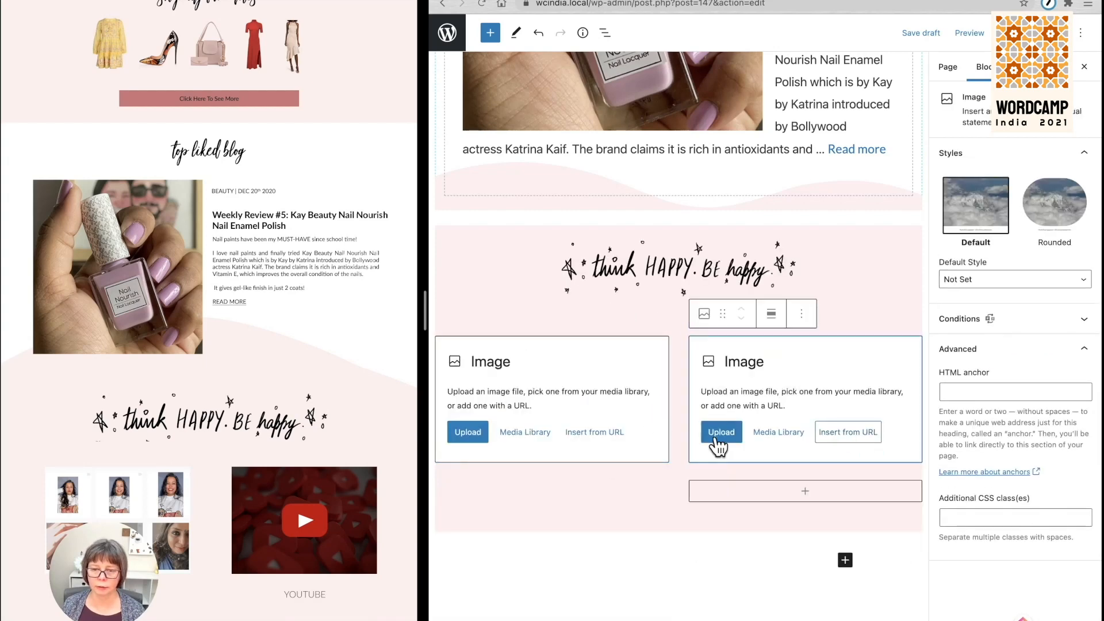
Fill the first column's image with Instagram-feed and the second column's with the red YouTube play-button picture from the media library.
left_click(516, 436)
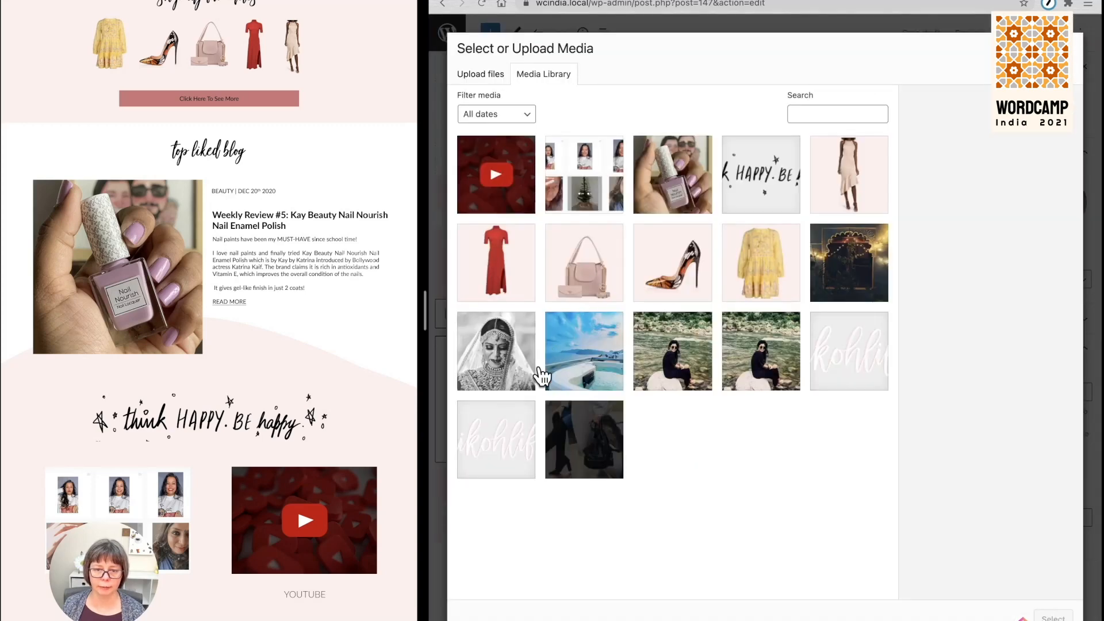
left_click(592, 175)
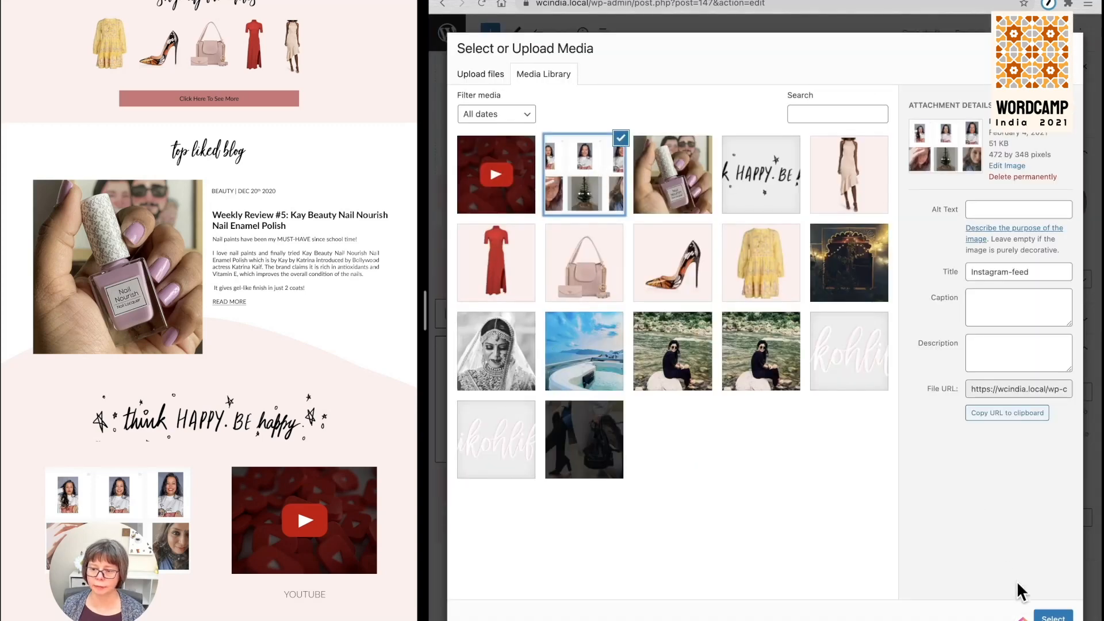
left_click(1057, 617)
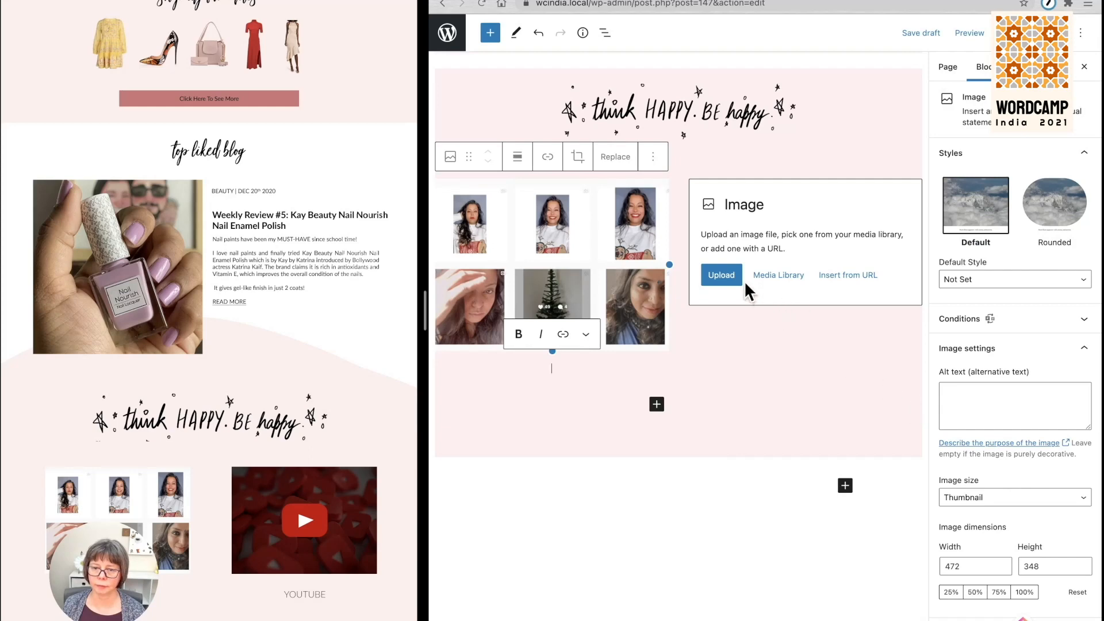
left_click(787, 276)
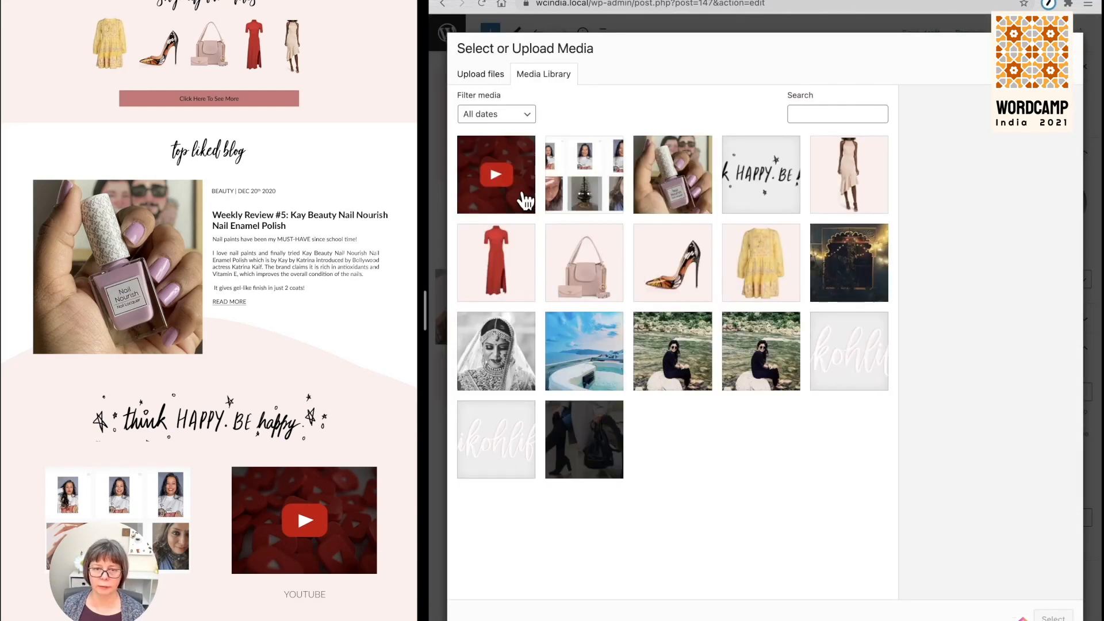
left_click(505, 193)
left_click(1052, 616)
scroll(739, 413, "up", 4)
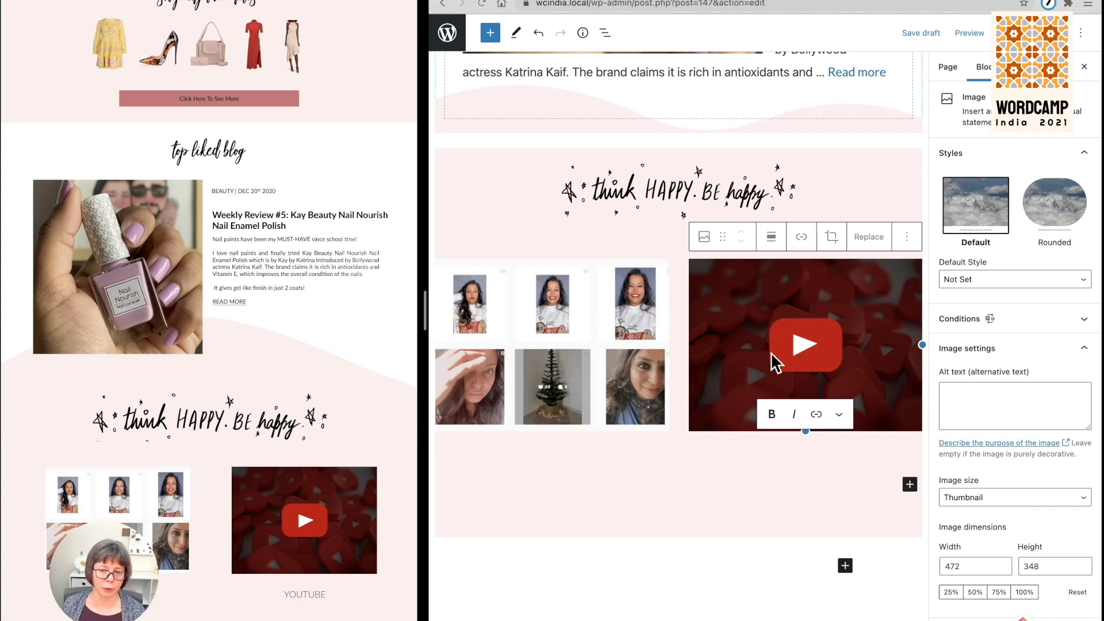
Add a paragraph reading "INSTAGRAM" below the Instagram feed image in the first column.
left_click(639, 468)
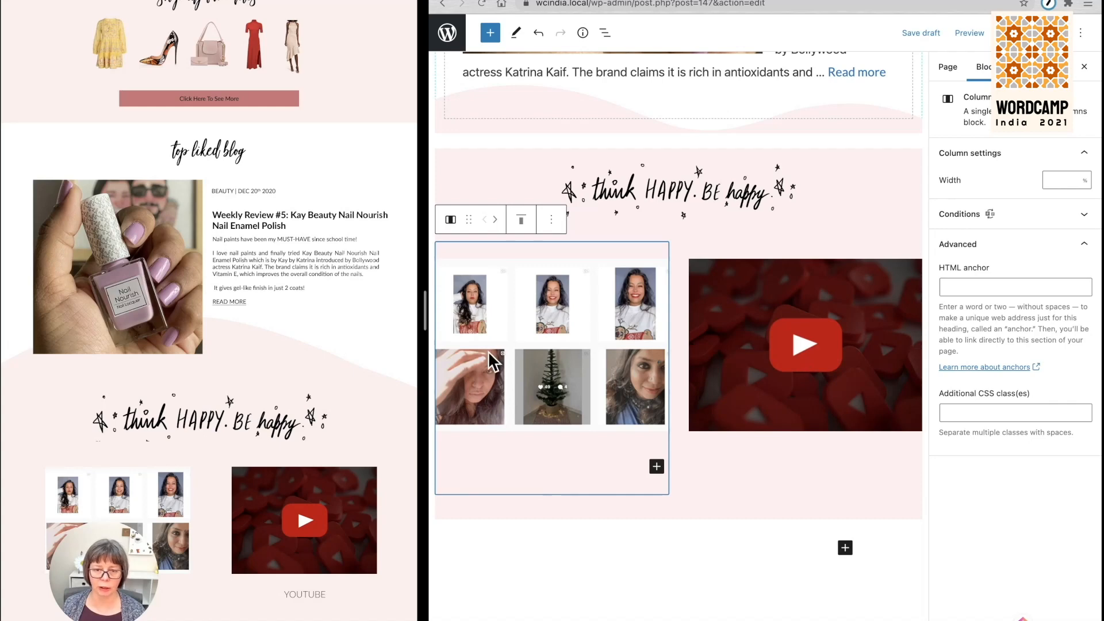
left_click(657, 467)
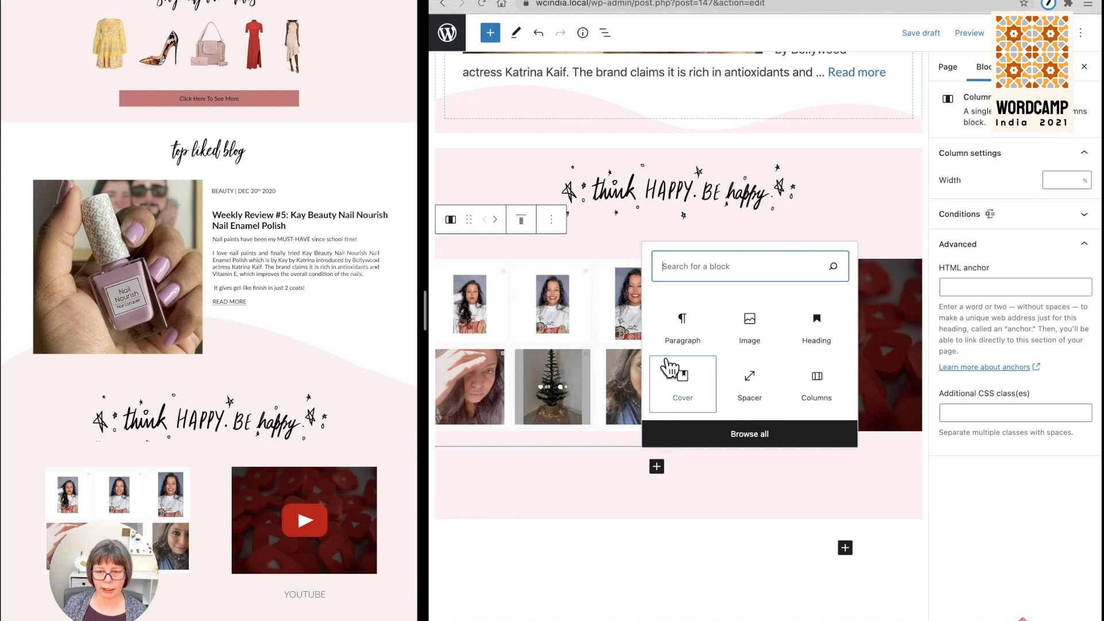
left_click(687, 320)
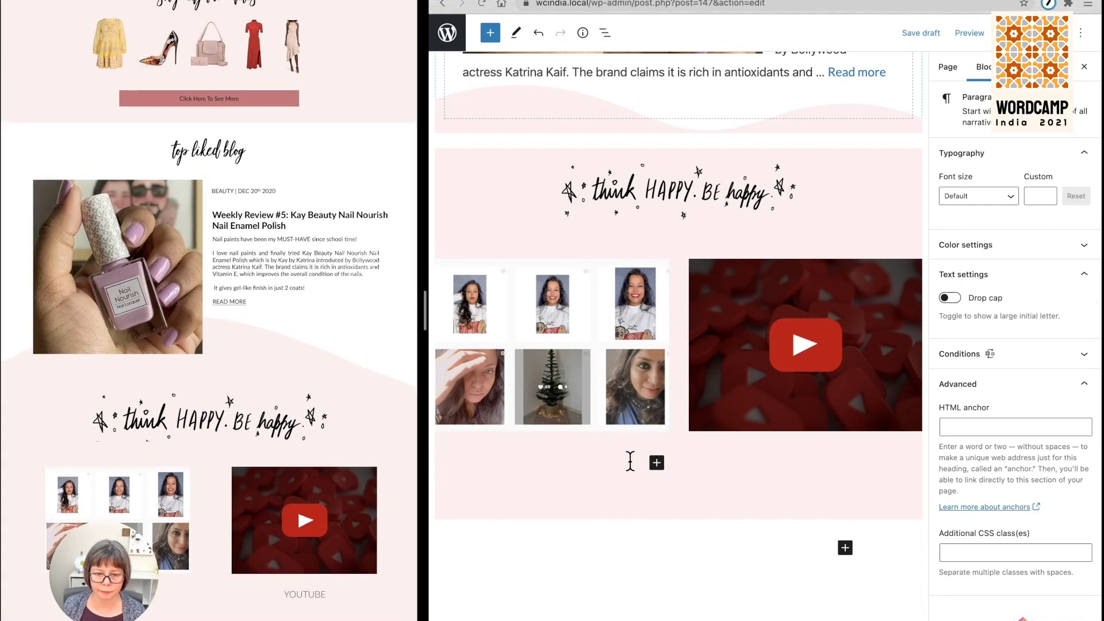
scroll(636, 463, "down", 1)
type("INSTAGRAM")
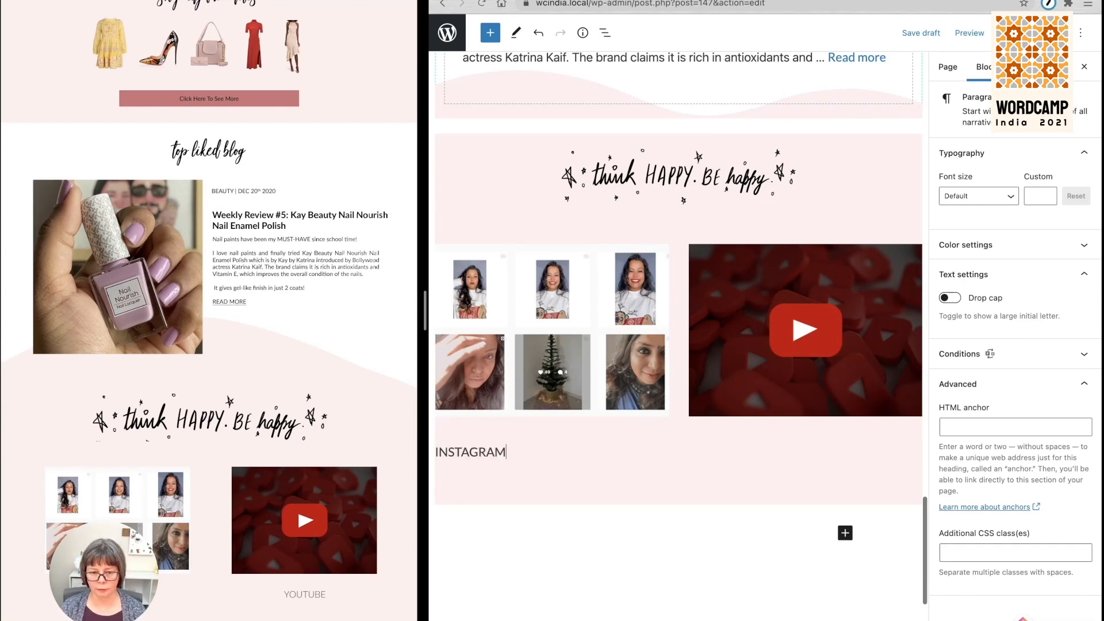
Add a paragraph reading "YOUTUBE" below the play-button image in the second column.
left_click(820, 447)
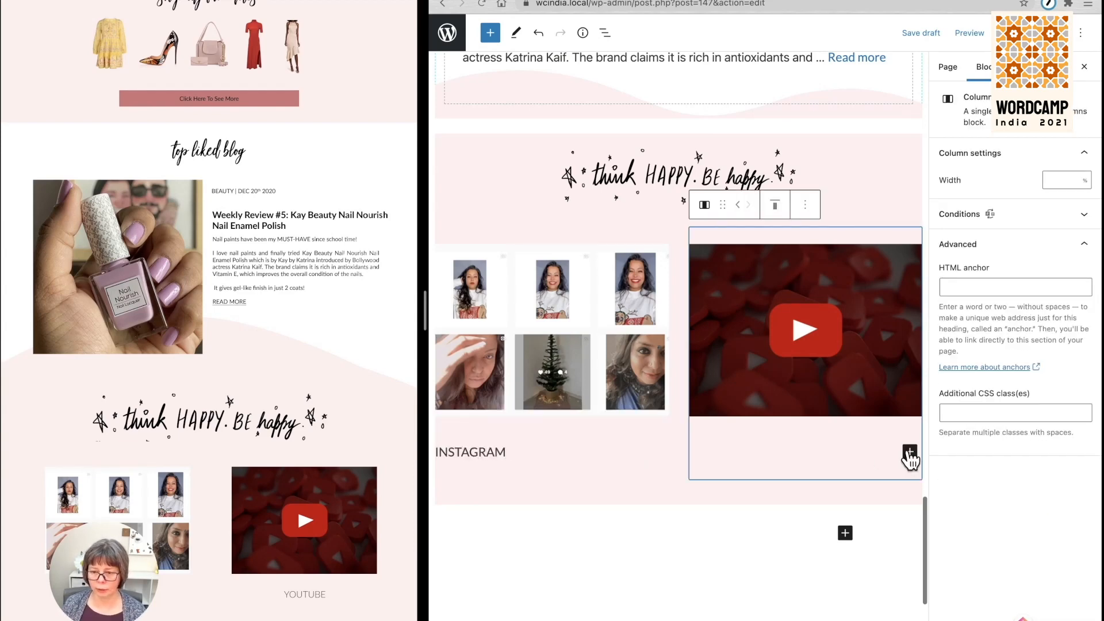
left_click(909, 451)
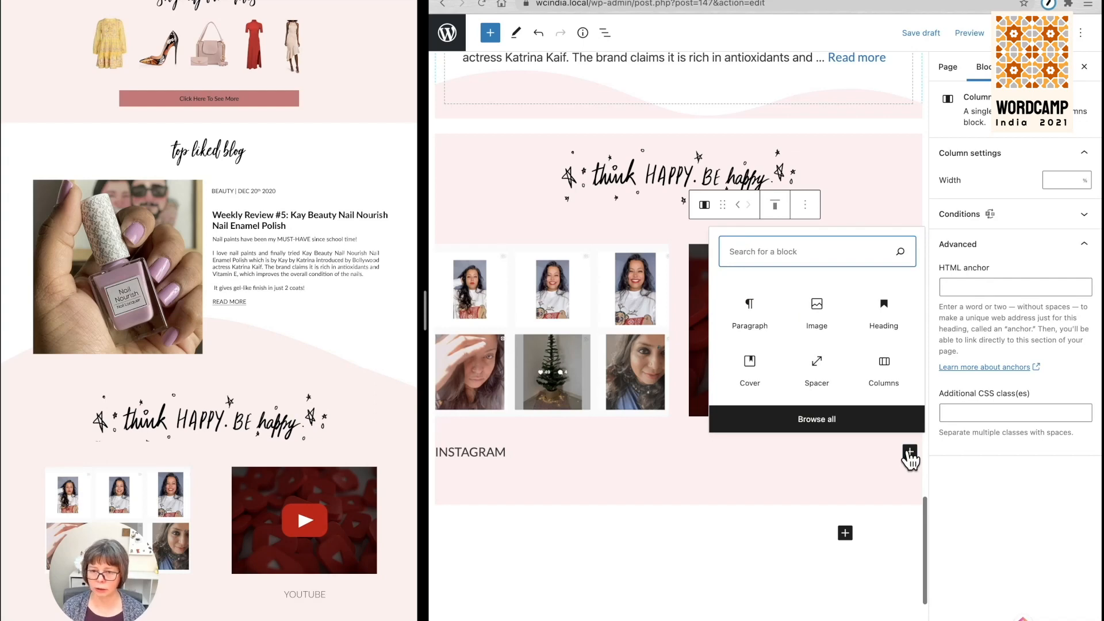
type("P")
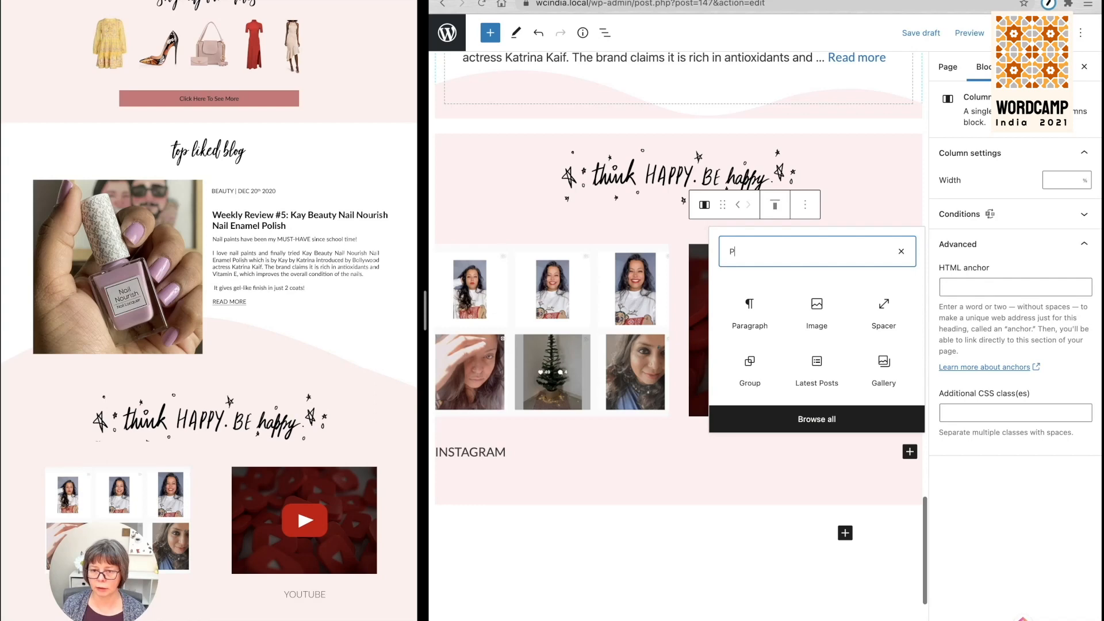
left_click(746, 319)
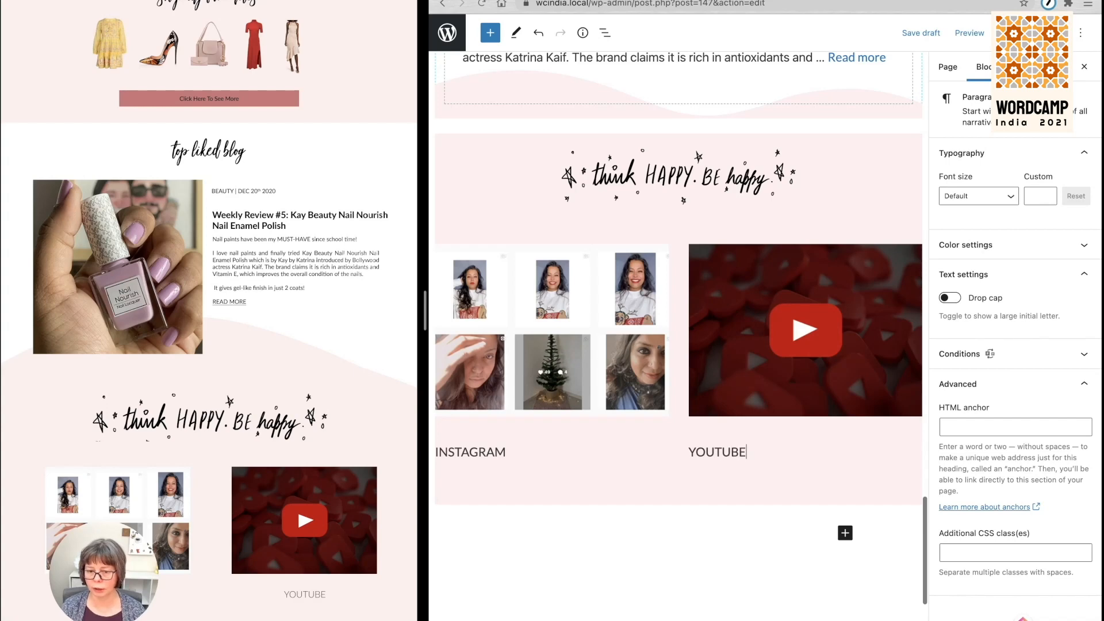
Center the text of the INSTAGRAM and YOUTUBE paragraphs.
left_click(449, 449)
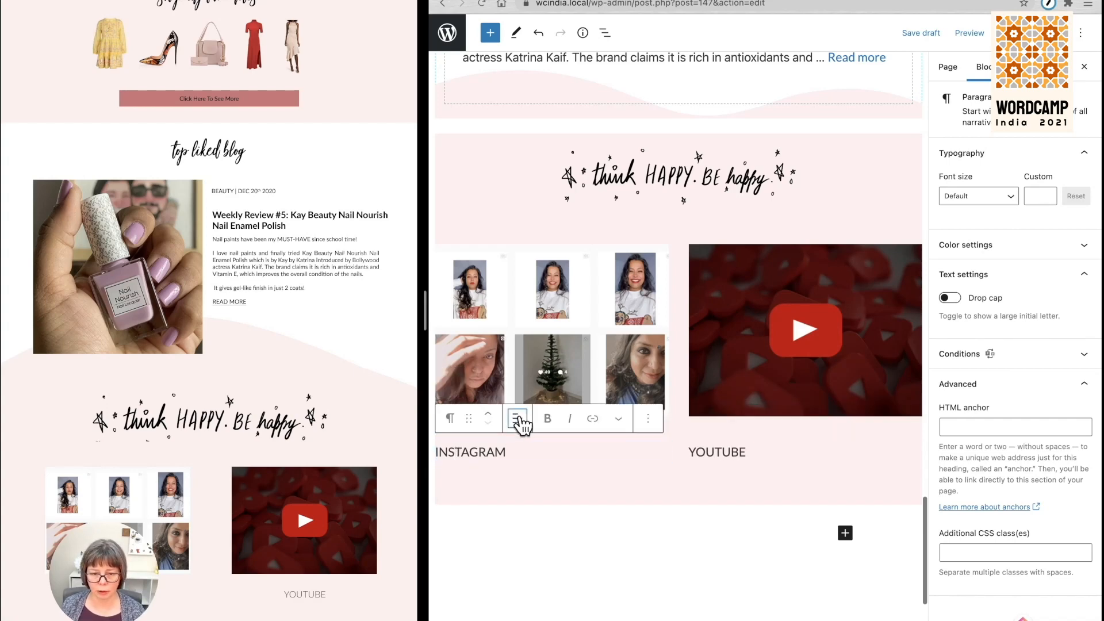
left_click(517, 418)
left_click(575, 483)
left_click(719, 453)
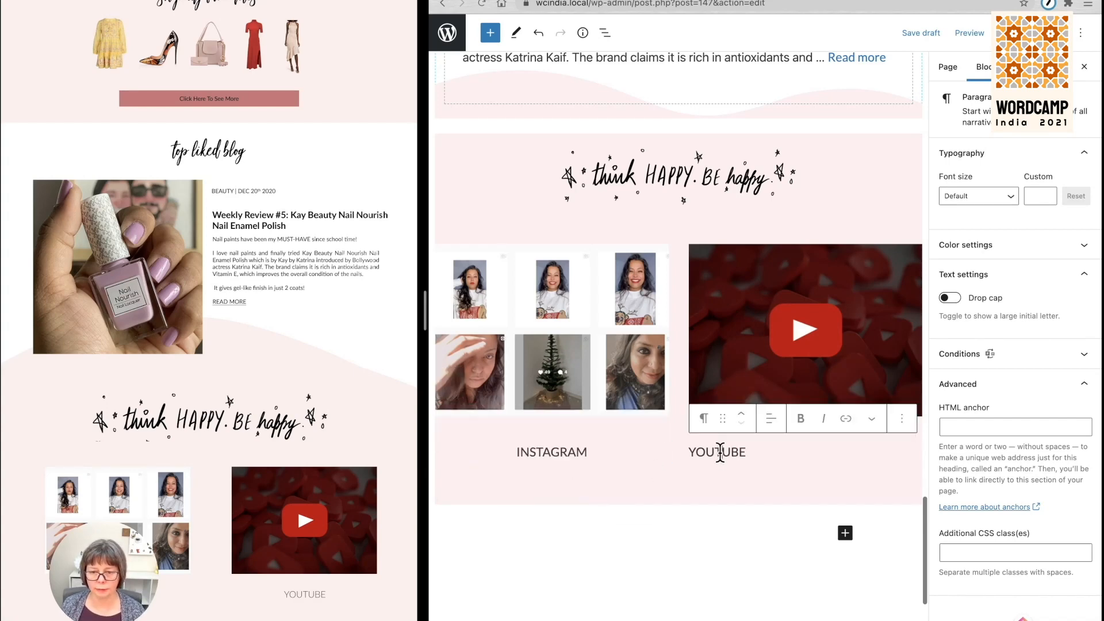
left_click(769, 420)
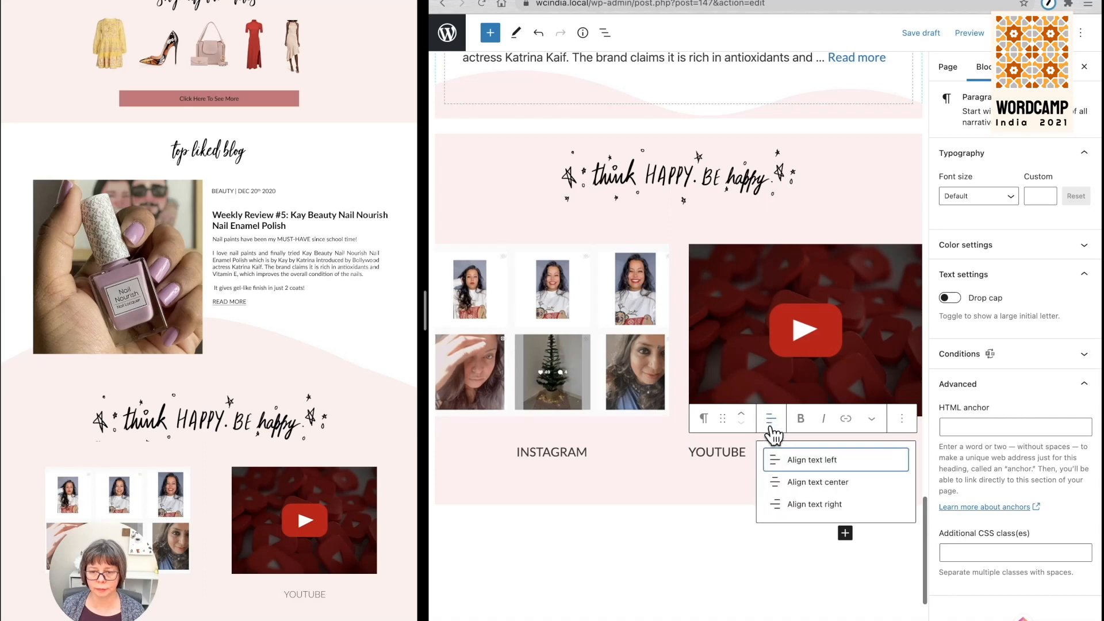
left_click(788, 484)
left_click(748, 475)
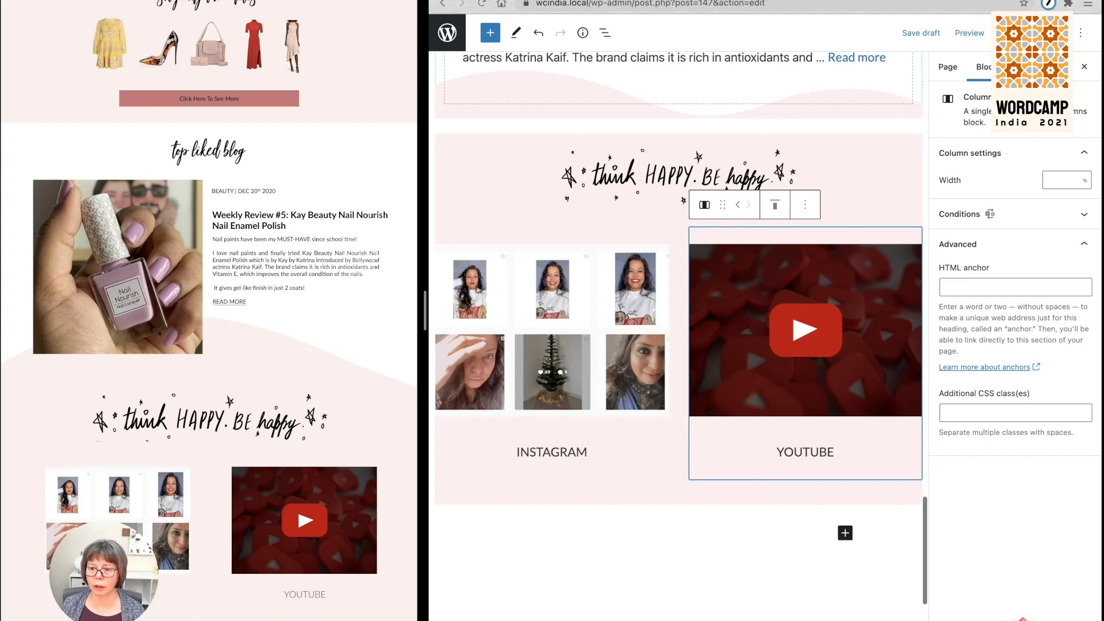
Save the draft, reload the New Home preview and compare the top liked blog and pink cover sections with the reference design.
left_click(920, 33)
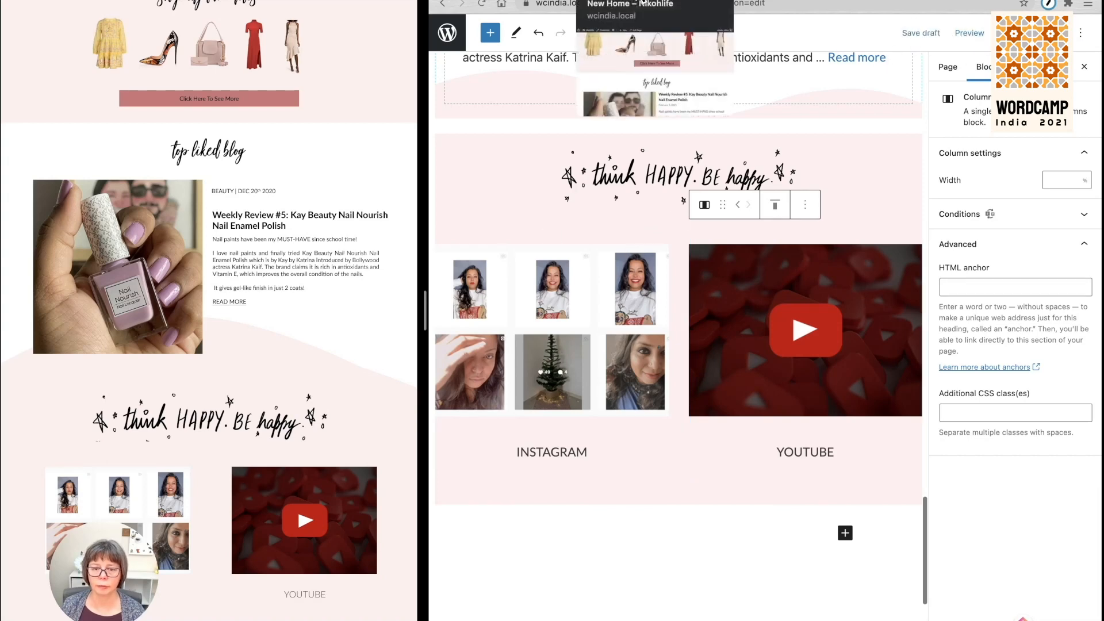
left_click(642, 0)
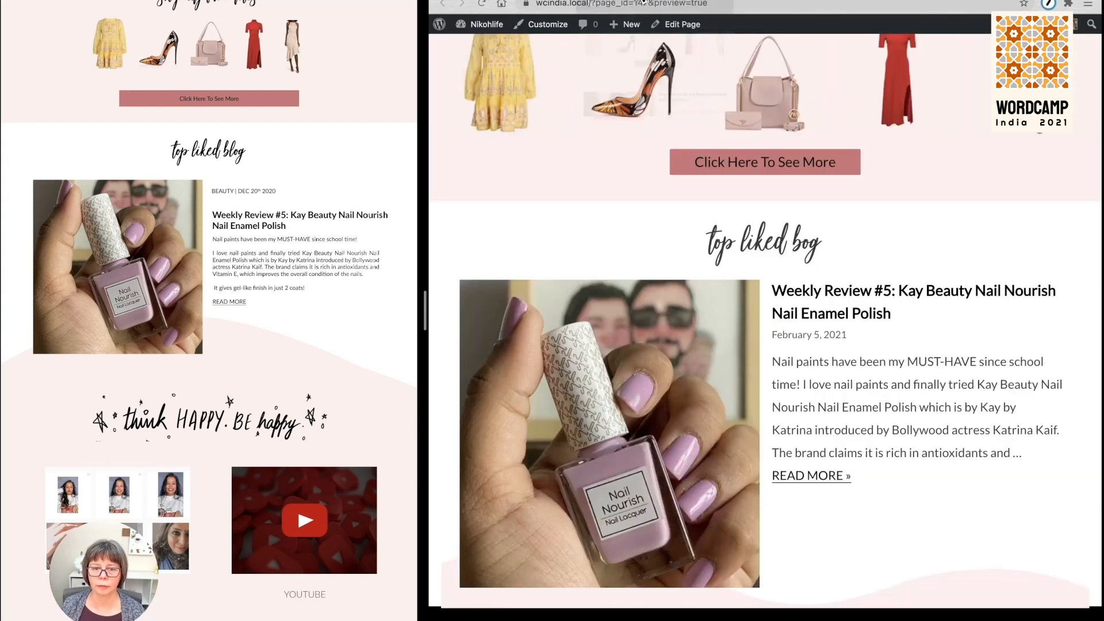
left_click(482, 4)
scroll(588, 318, "down", 5)
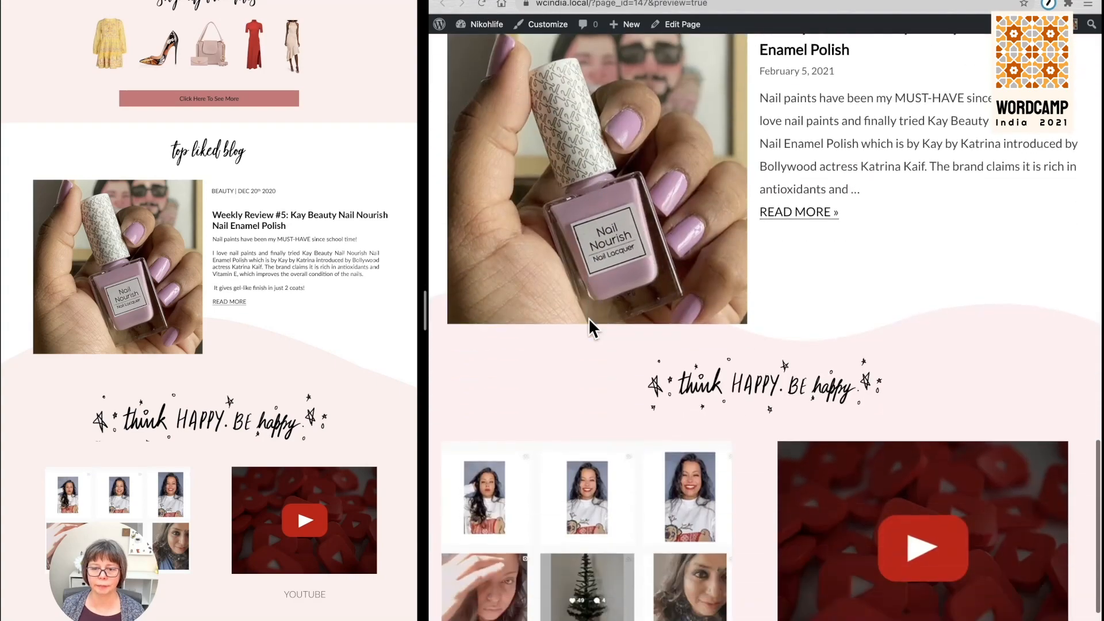
scroll(588, 317, "down", 3)
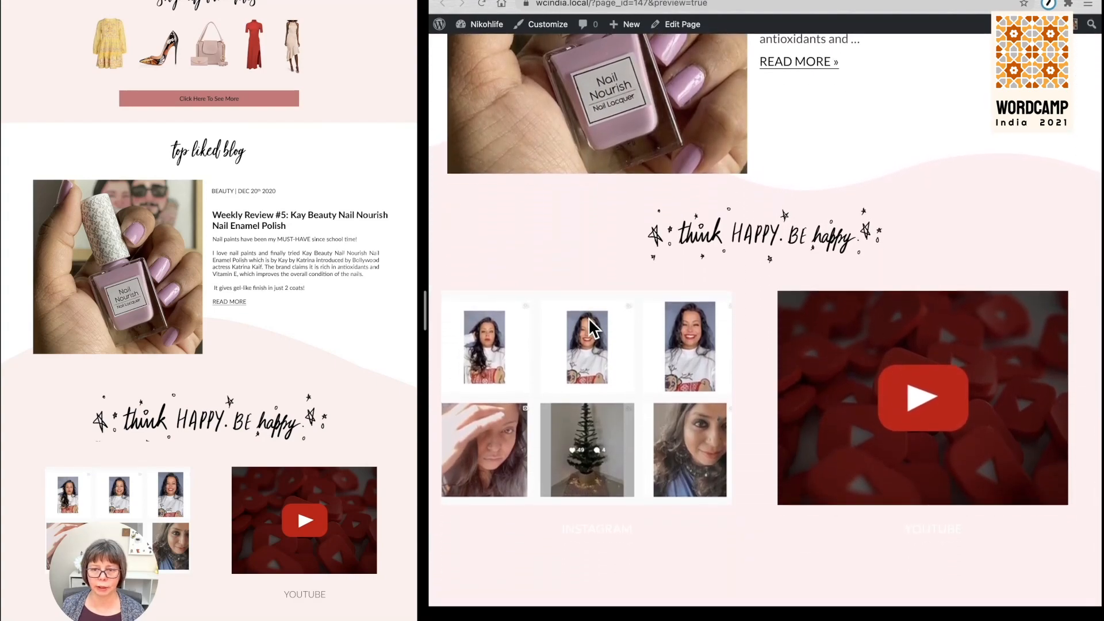
scroll(588, 318, "up", 6)
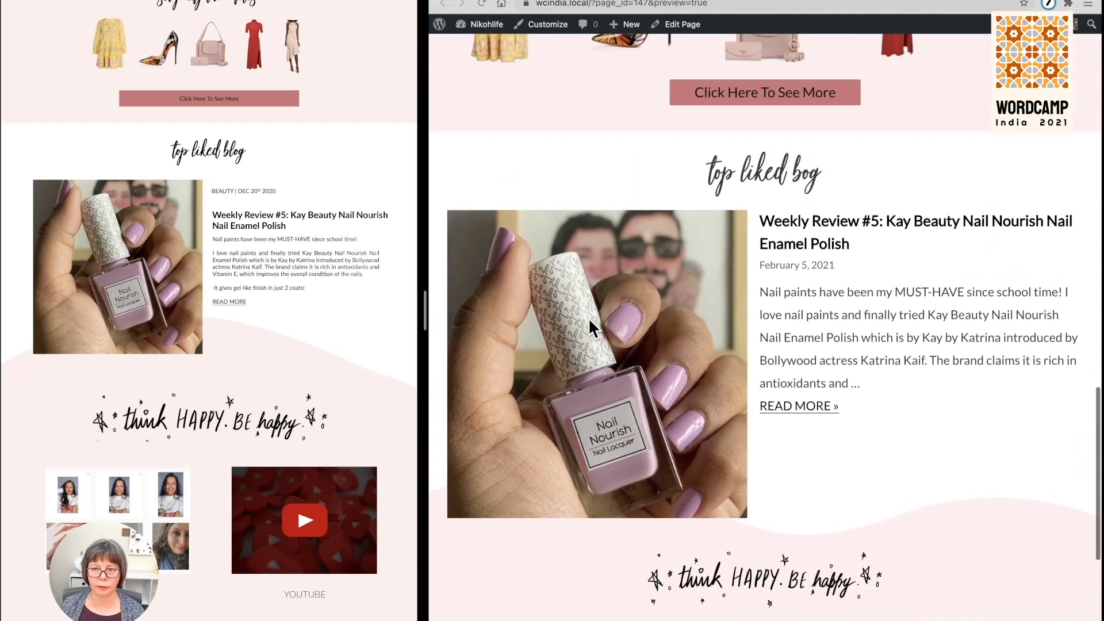
scroll(588, 317, "up", 3)
scroll(588, 317, "down", 4)
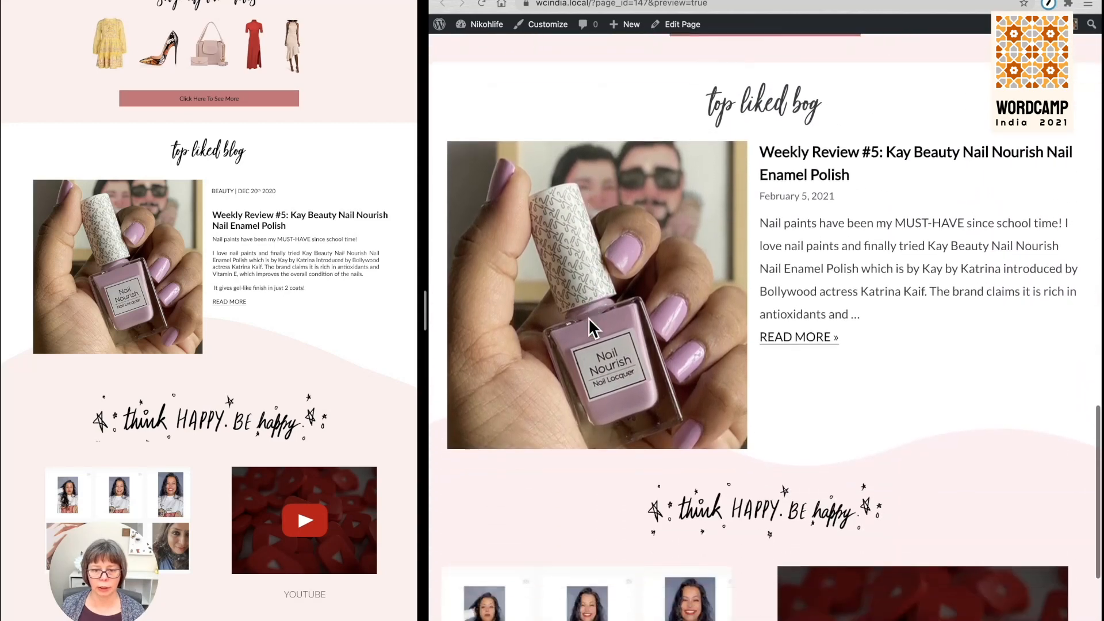
scroll(588, 317, "down", 5)
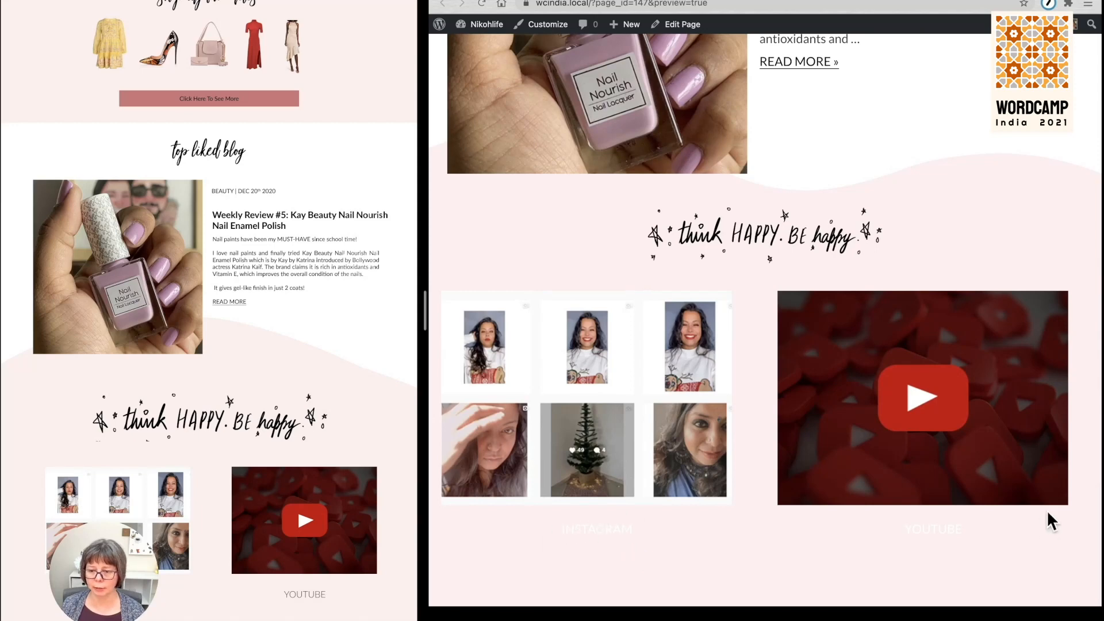
Set the text color of the INSTAGRAM paragraph under the Instagram feed image to black.
left_click(587, 528)
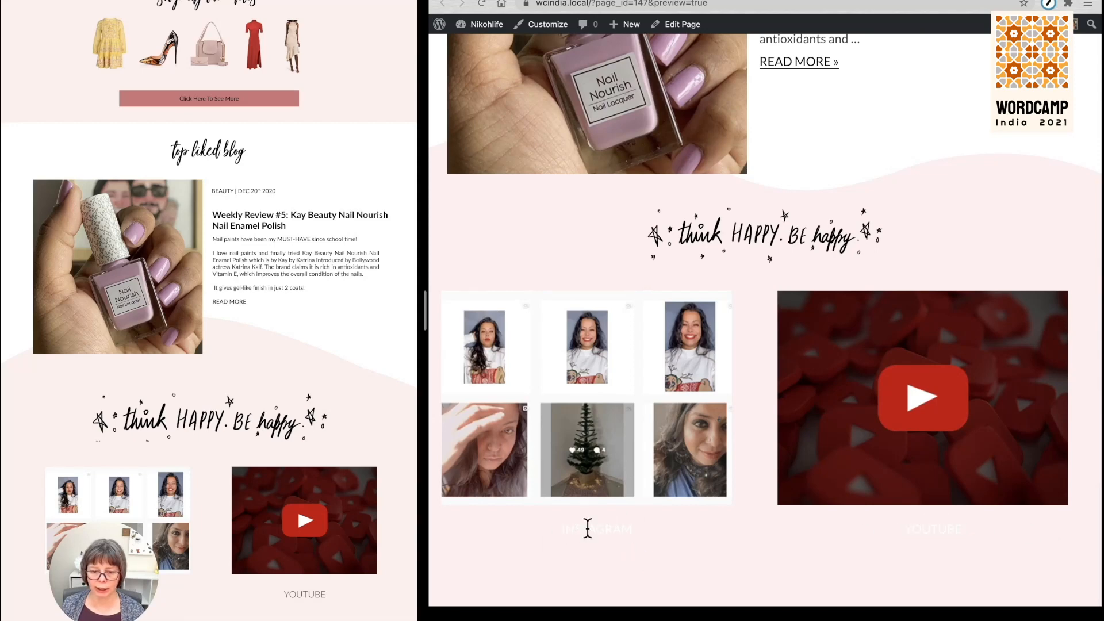
left_click(566, 0)
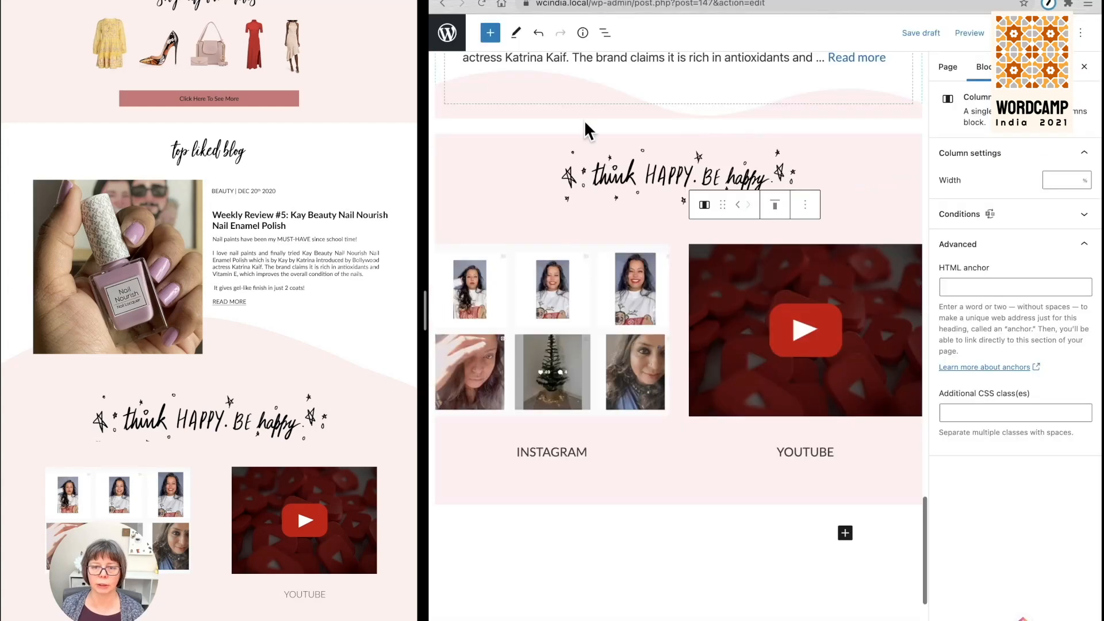
double_click(561, 452)
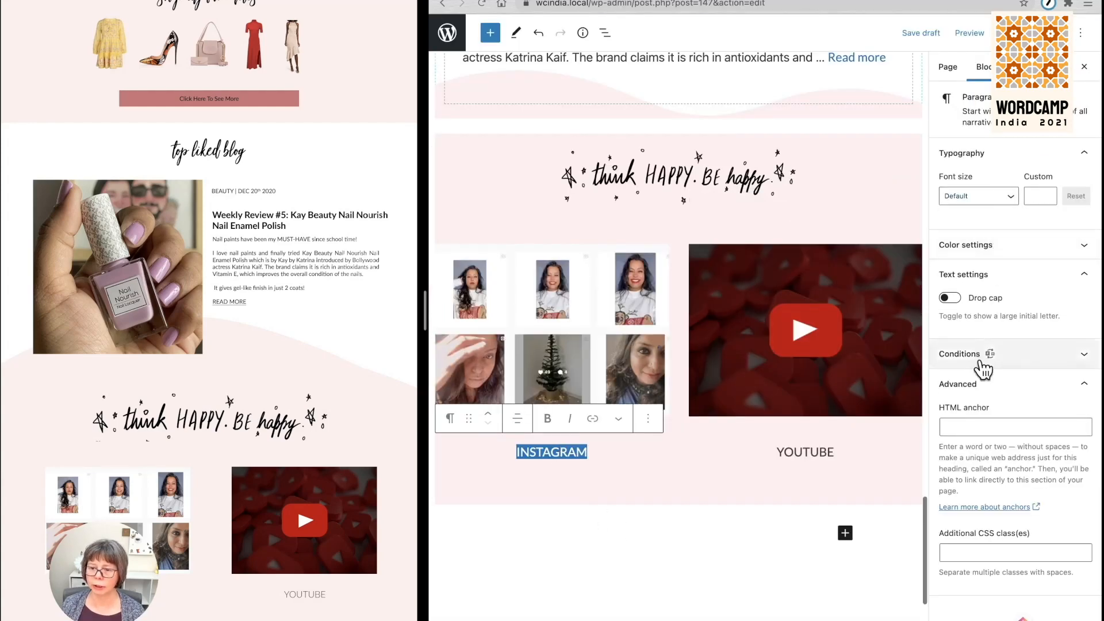
left_click(973, 245)
left_click(1028, 339)
Set the text color of the YOUTUBE paragraph to black and save the draft.
double_click(811, 443)
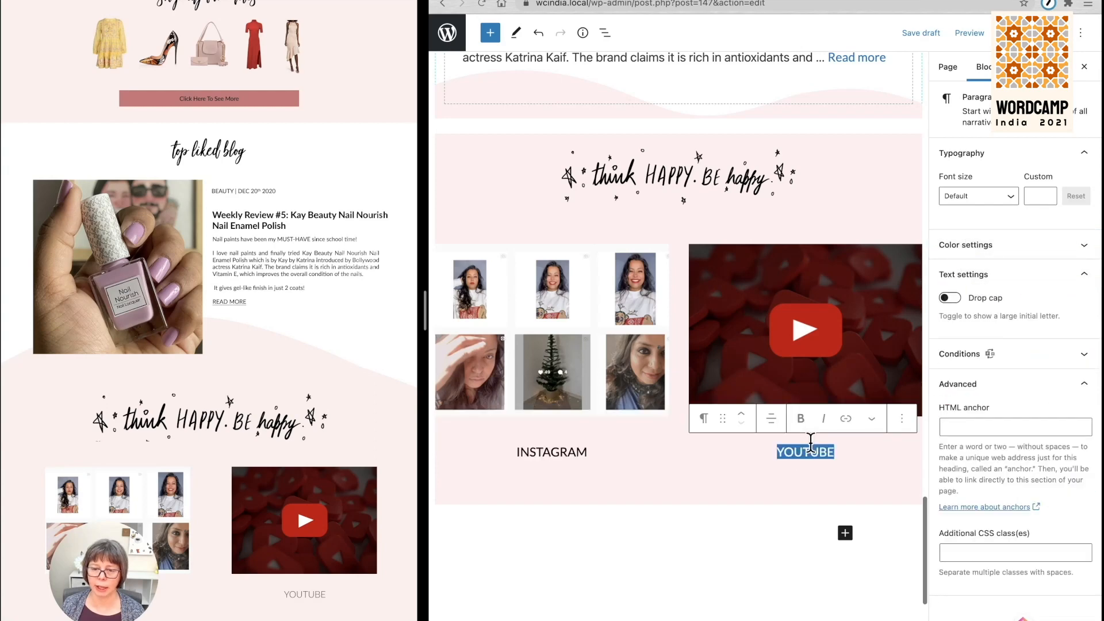
left_click(986, 245)
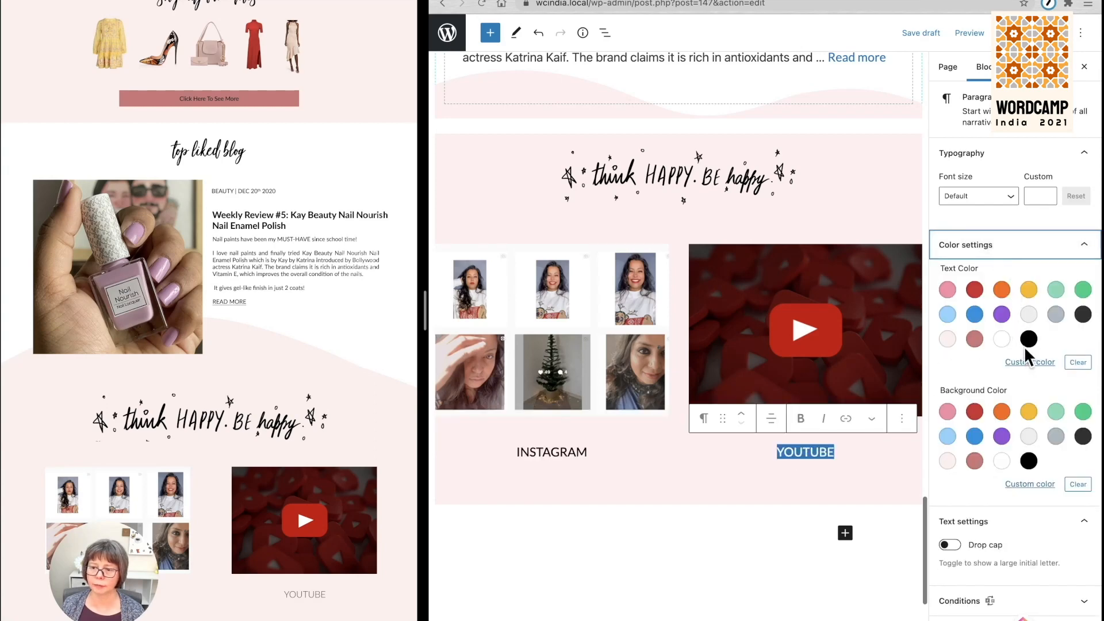
left_click(1028, 339)
left_click(688, 471)
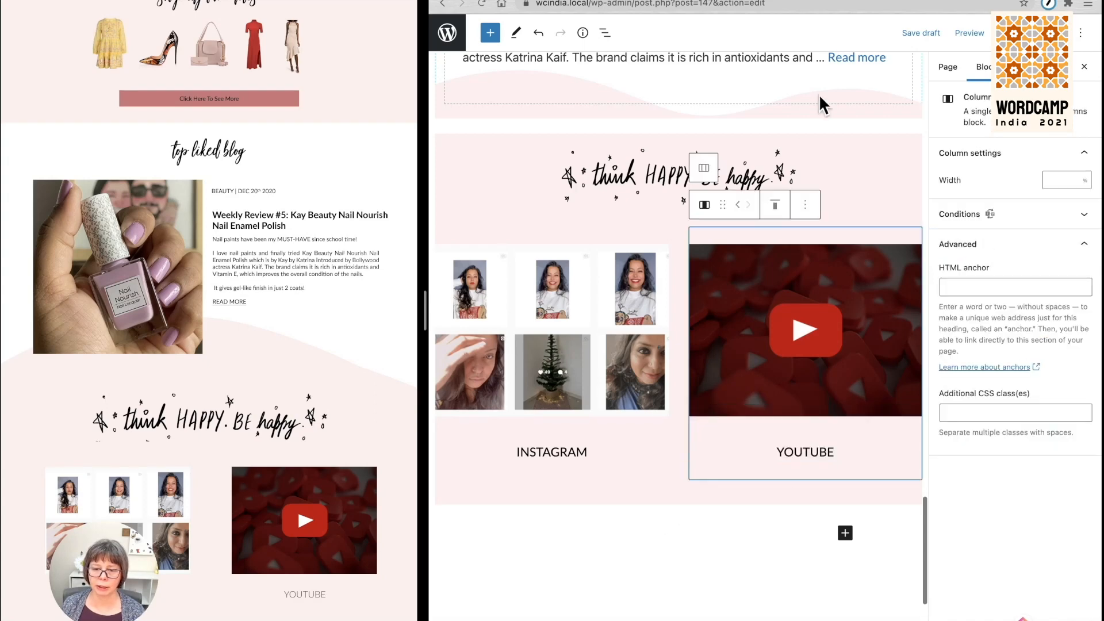
left_click(921, 65)
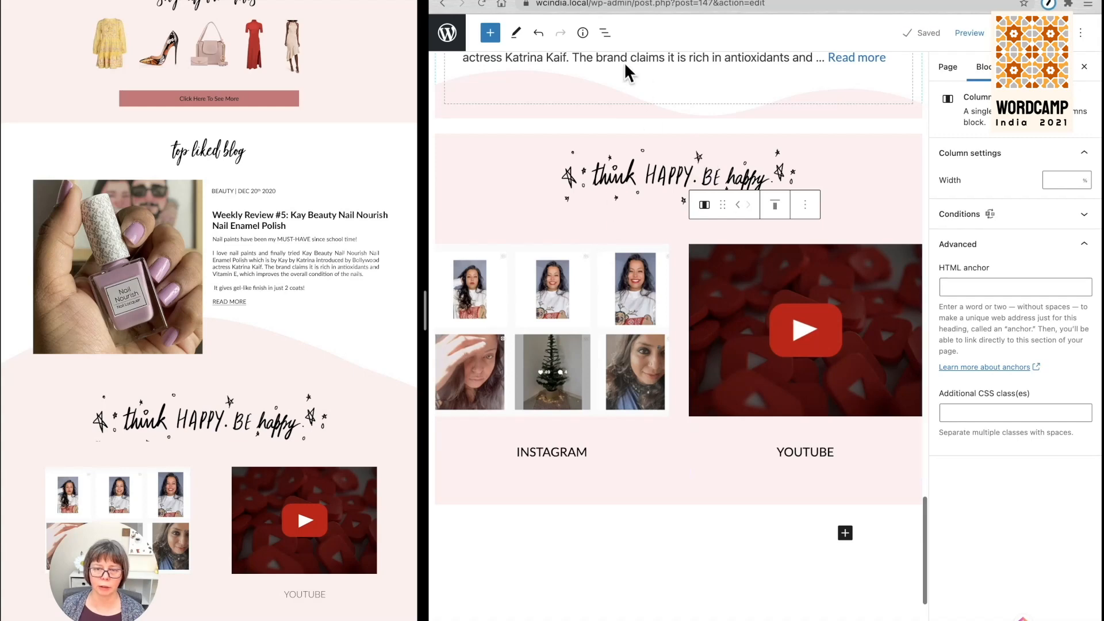
Reload the New Home preview and review every section between the hero header and the Instagram and YouTube columns.
left_click(638, 12)
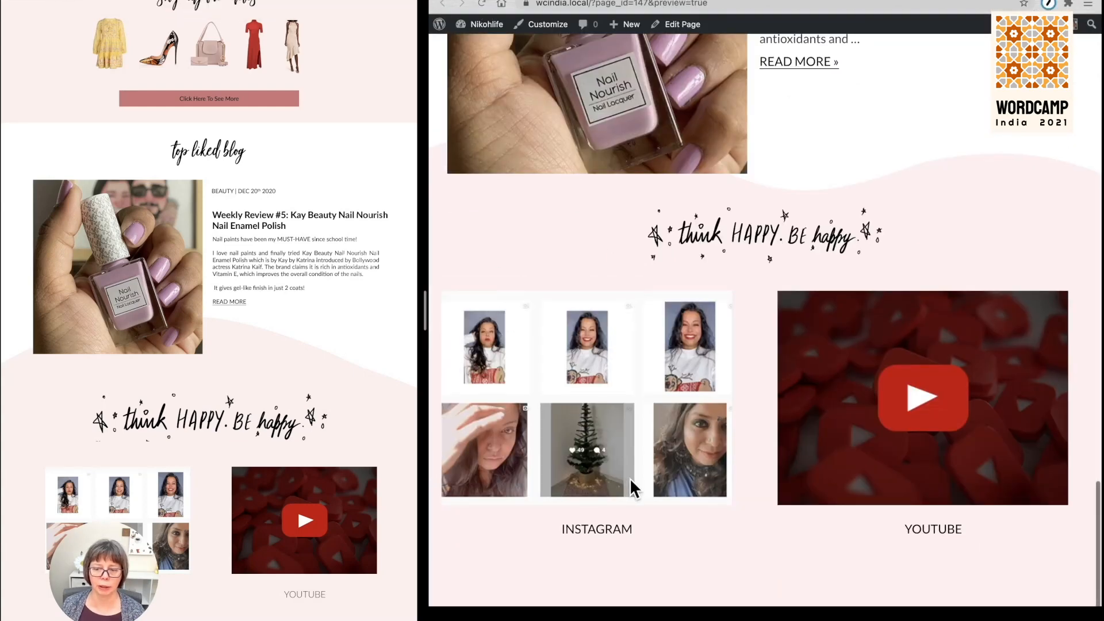
scroll(799, 520, "up", 7)
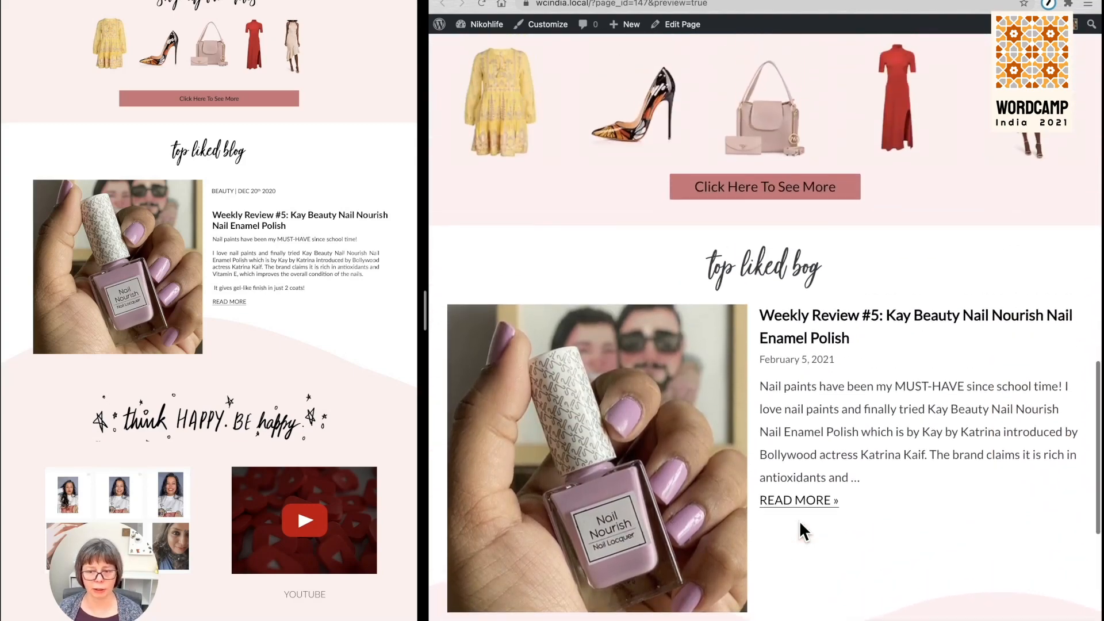
scroll(799, 520, "down", 7)
scroll(601, 412, "up", 1)
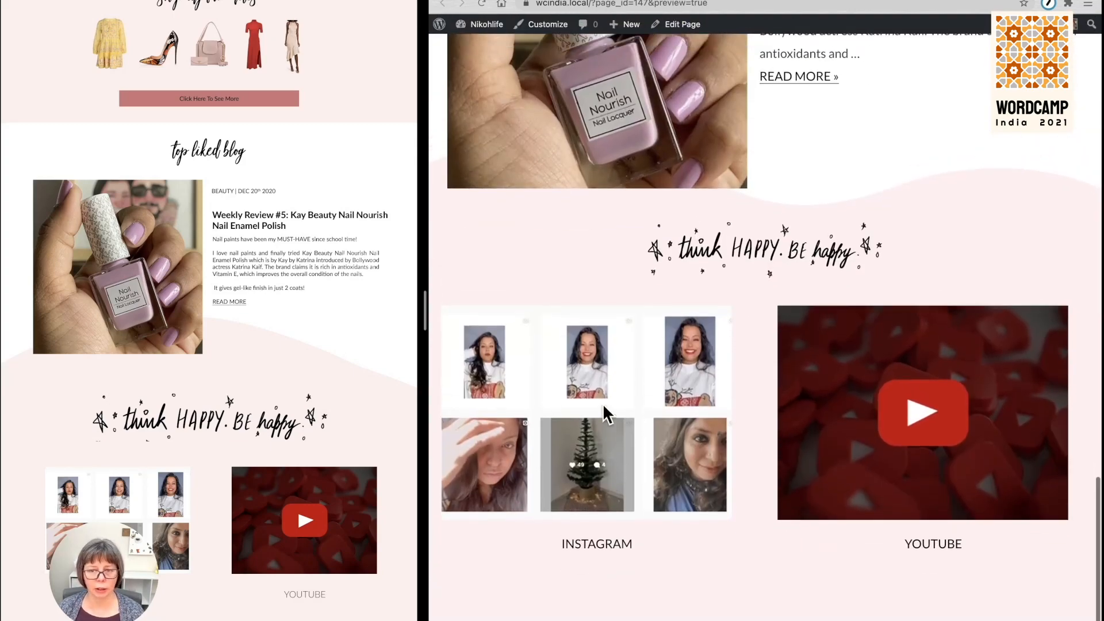
scroll(734, 450, "up", 10)
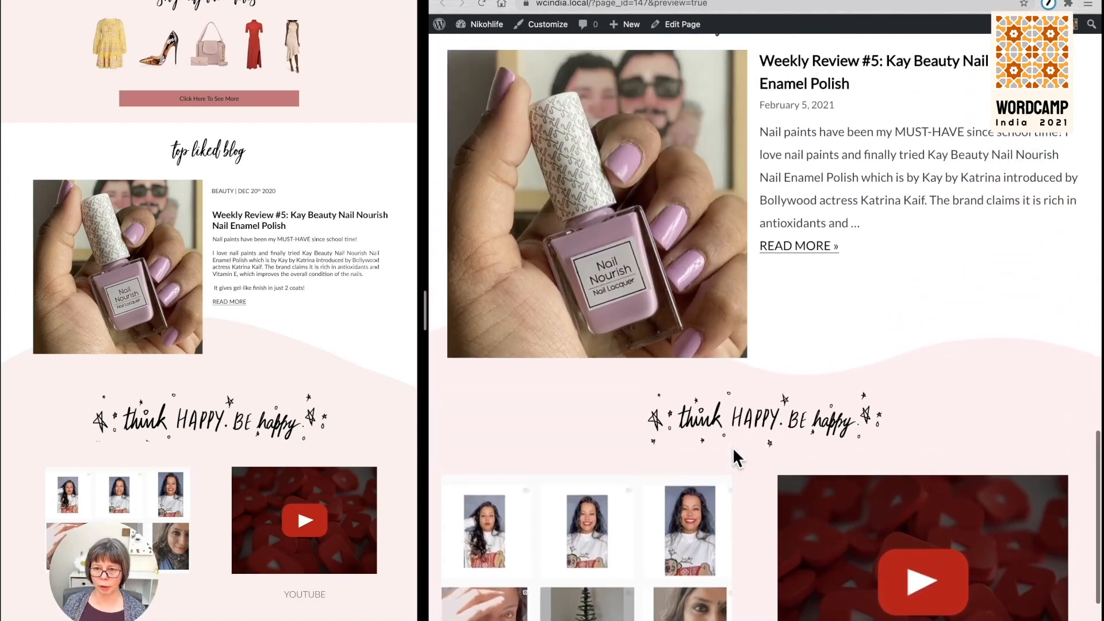
scroll(733, 450, "up", 10)
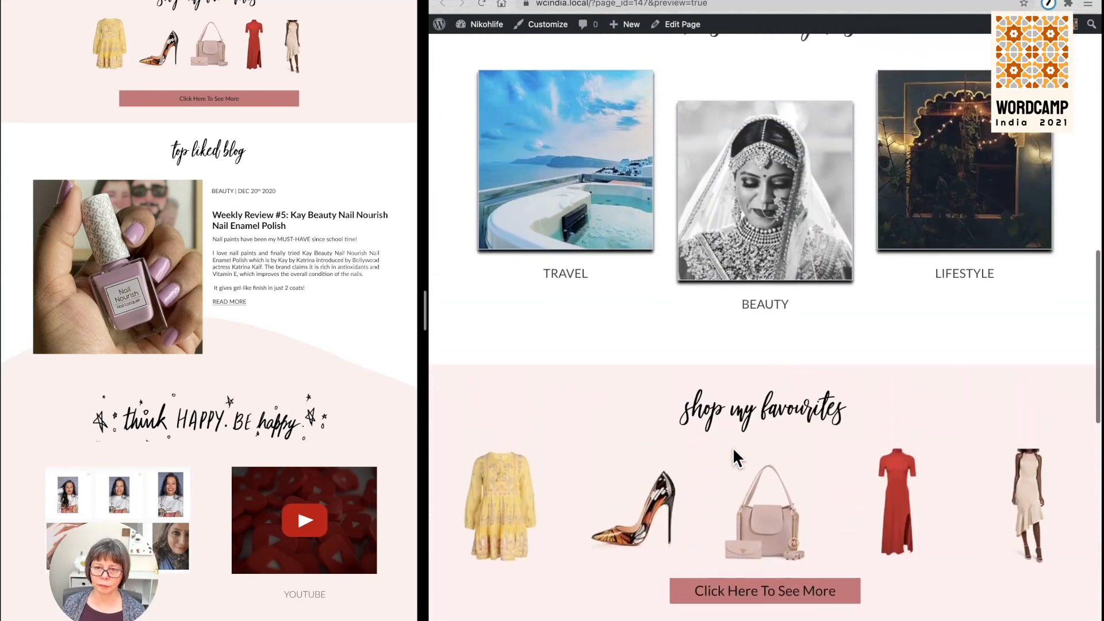
scroll(733, 449, "up", 8)
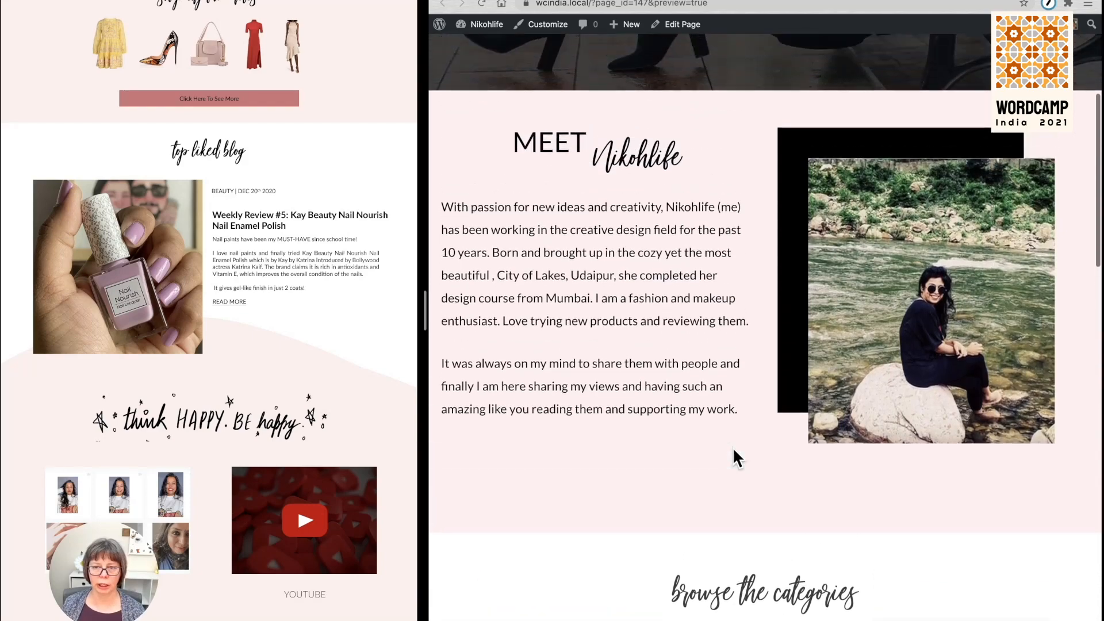
scroll(732, 447, "up", 2)
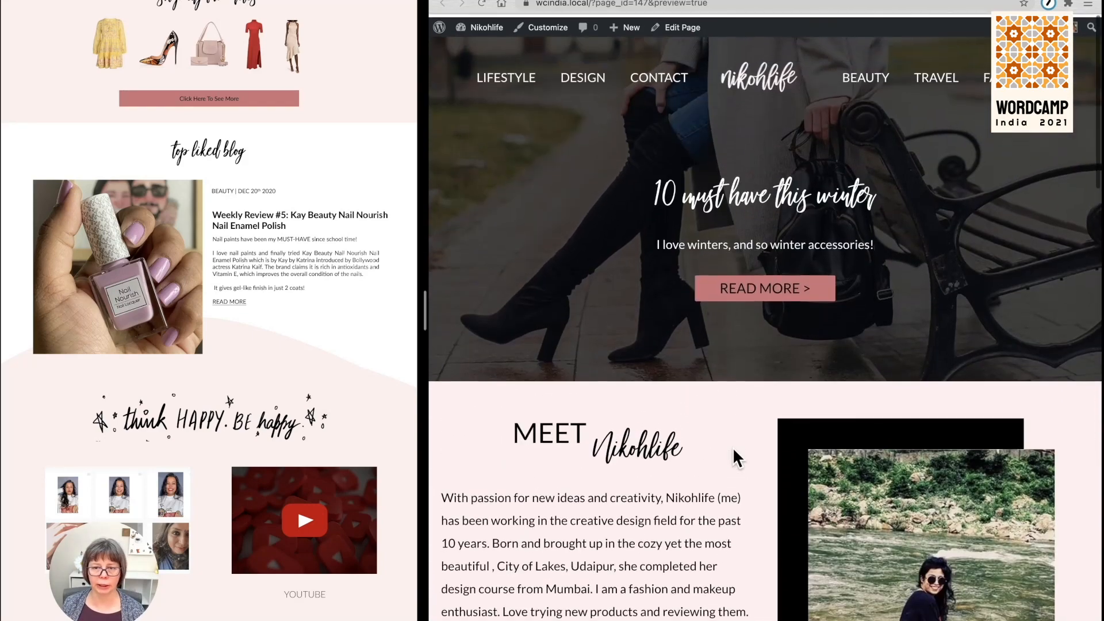
scroll(733, 446, "down", 10)
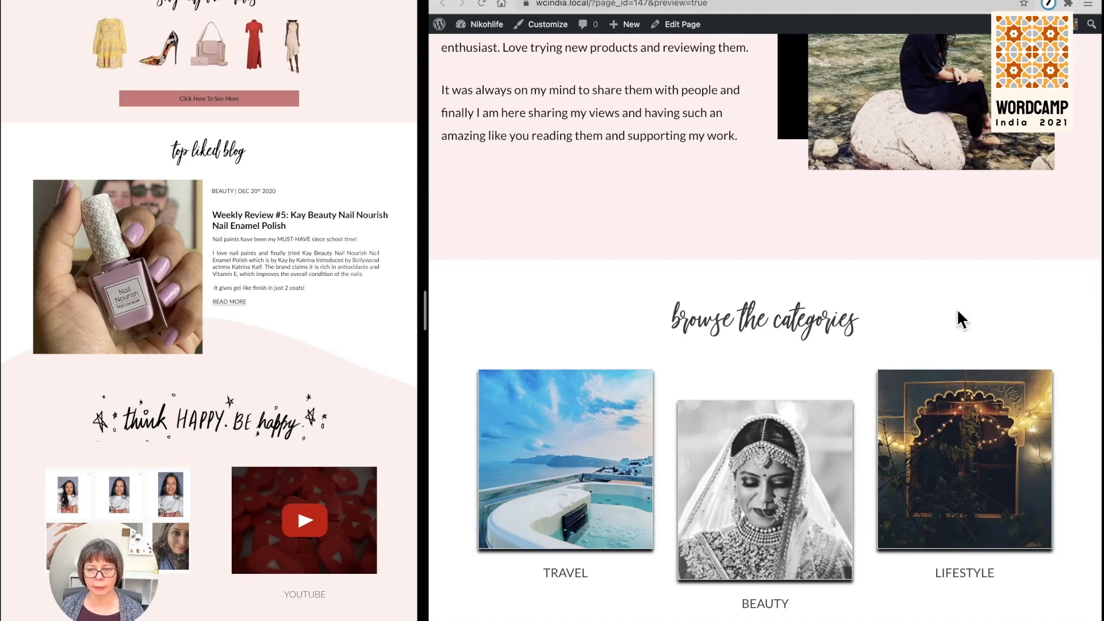
scroll(833, 537, "down", 5)
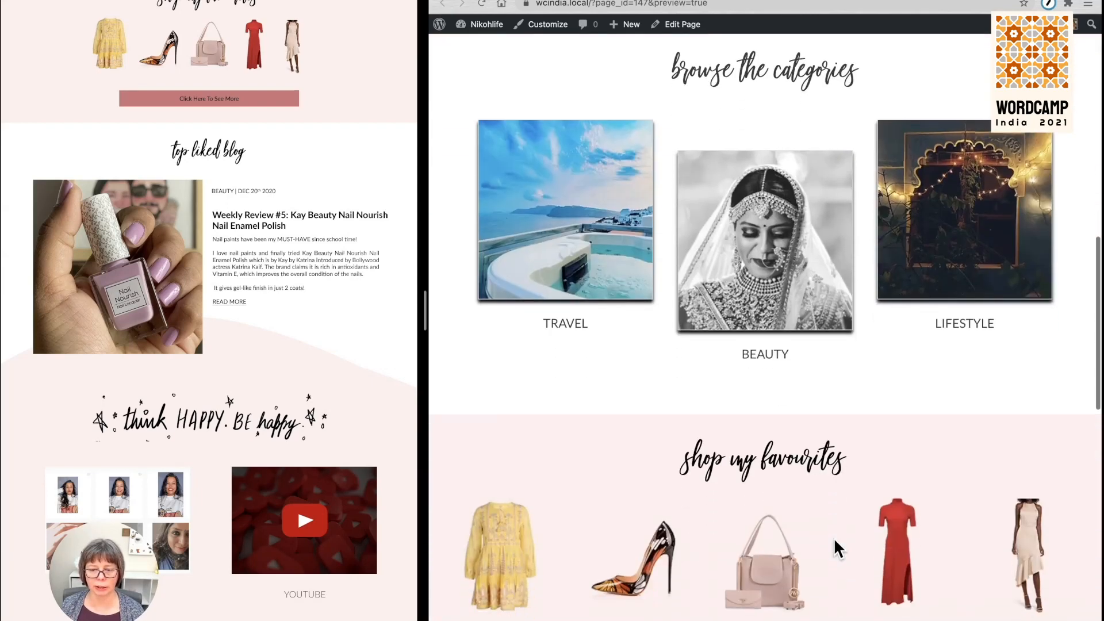
scroll(833, 537, "down", 7)
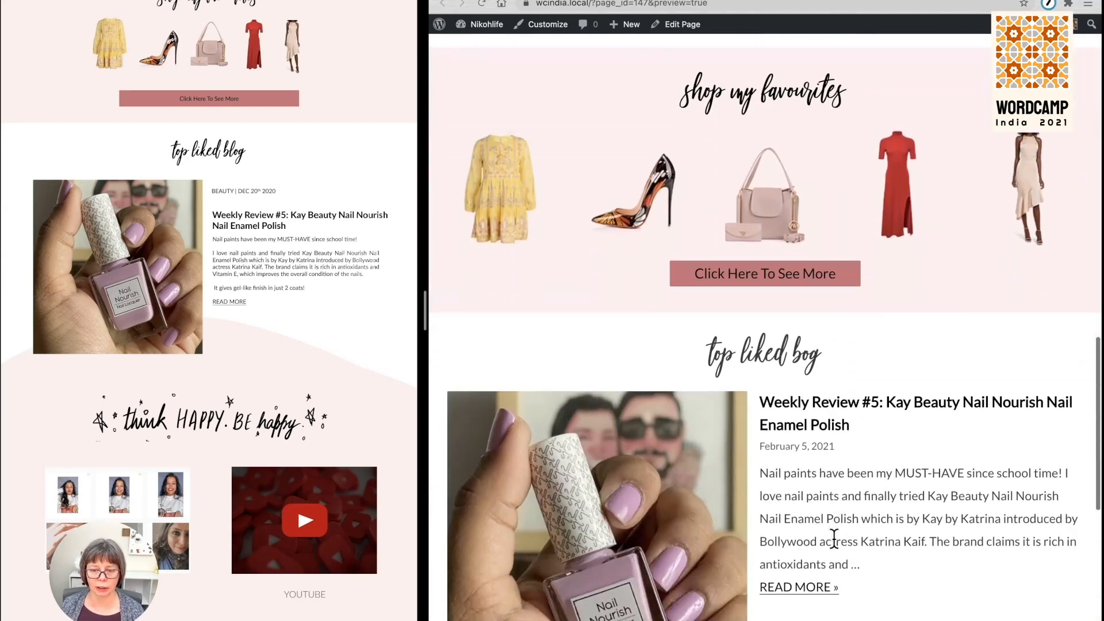
scroll(834, 537, "up", 10)
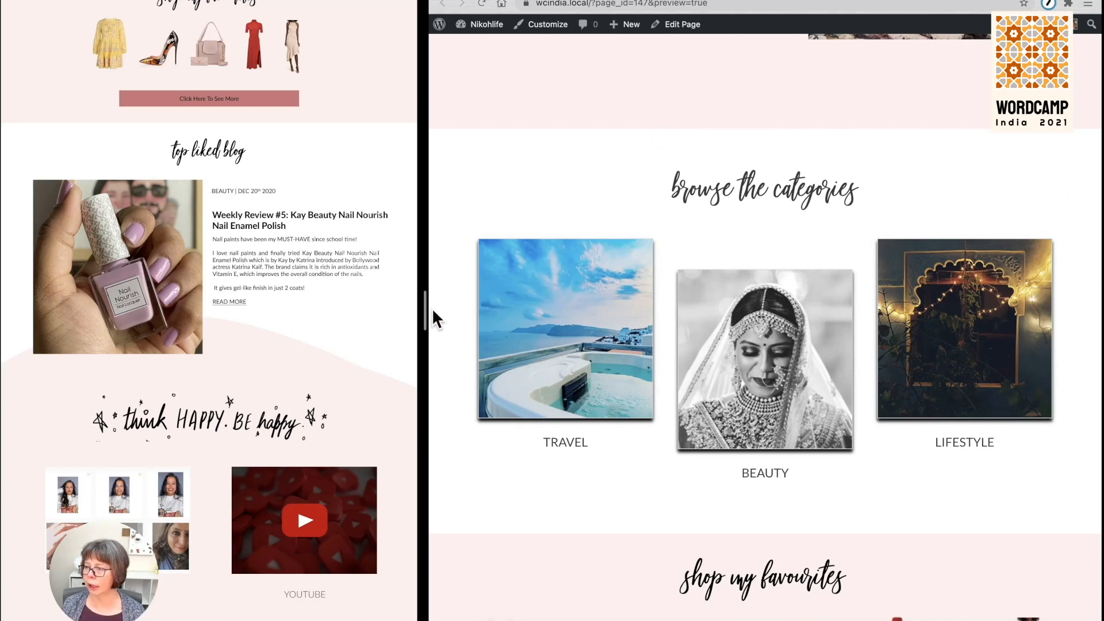
Narrow the preview window to examine how the category images stack on a small screen, and widen it again.
left_click_drag(425, 311, 870, 298)
scroll(889, 345, "down", 7)
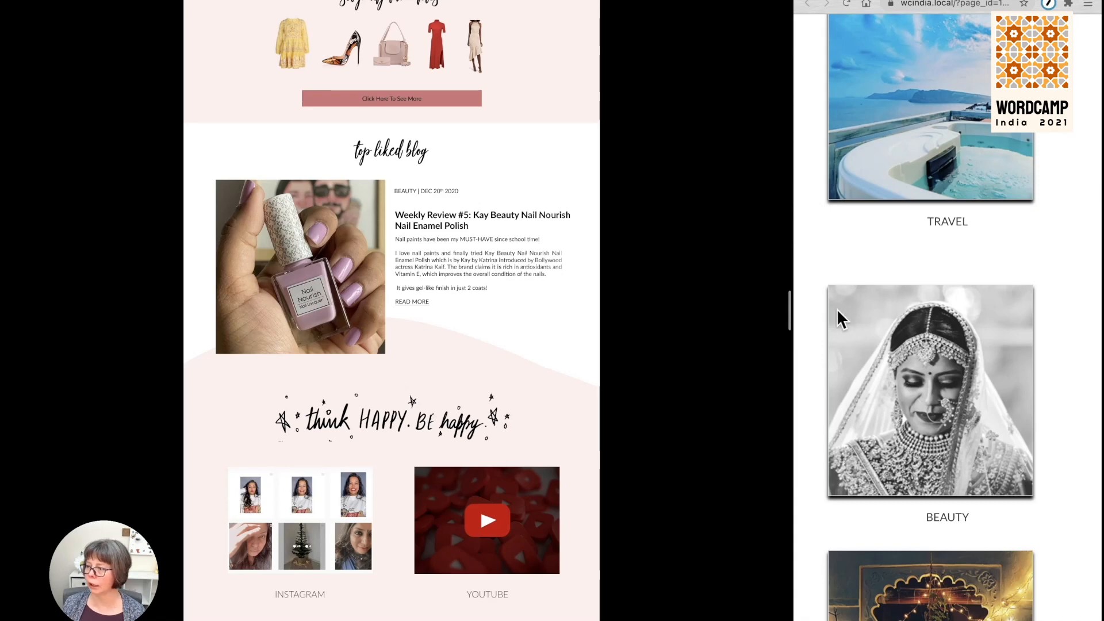
left_click_drag(789, 304, 473, 257)
Hide the spacer above the BEAUTY category image on mobile devices and save the draft.
mouse_move(555, 3)
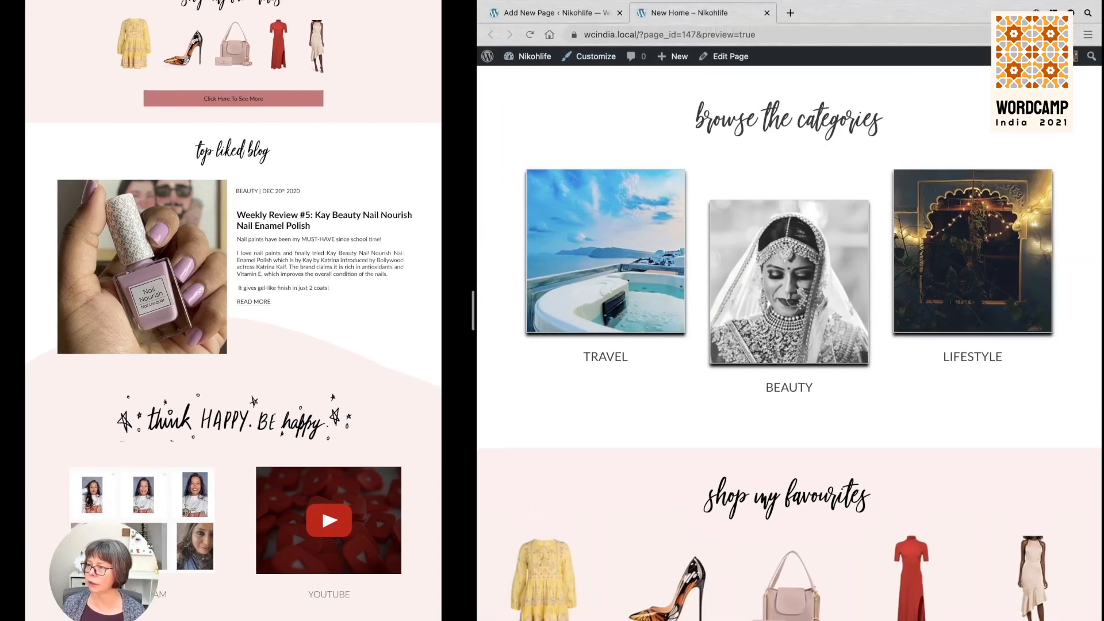
left_click(552, 12)
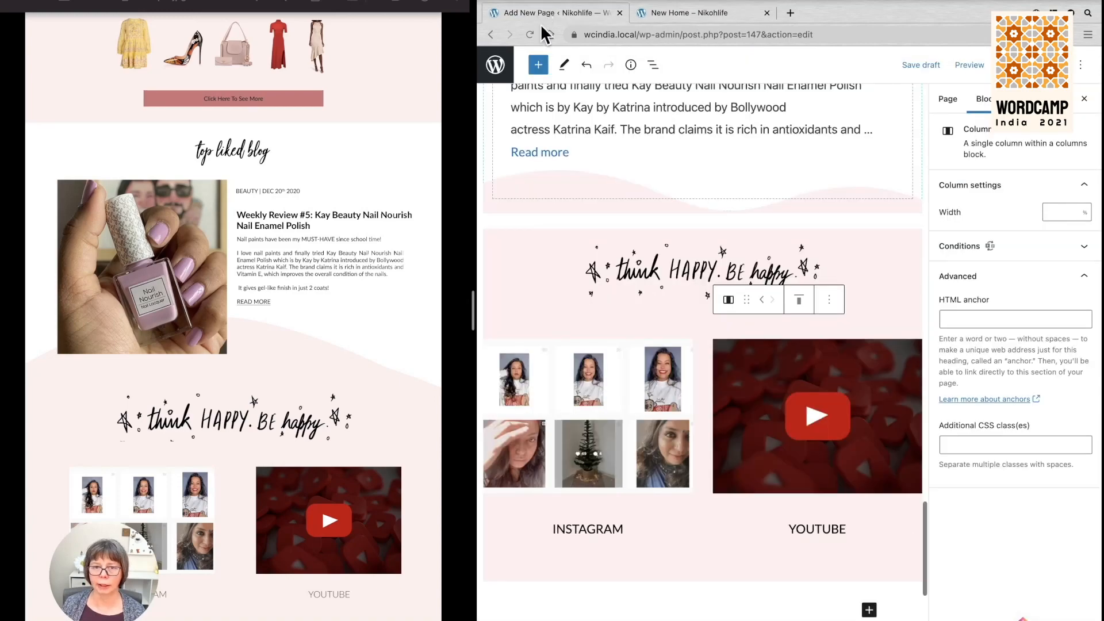
scroll(642, 295, "up", 15)
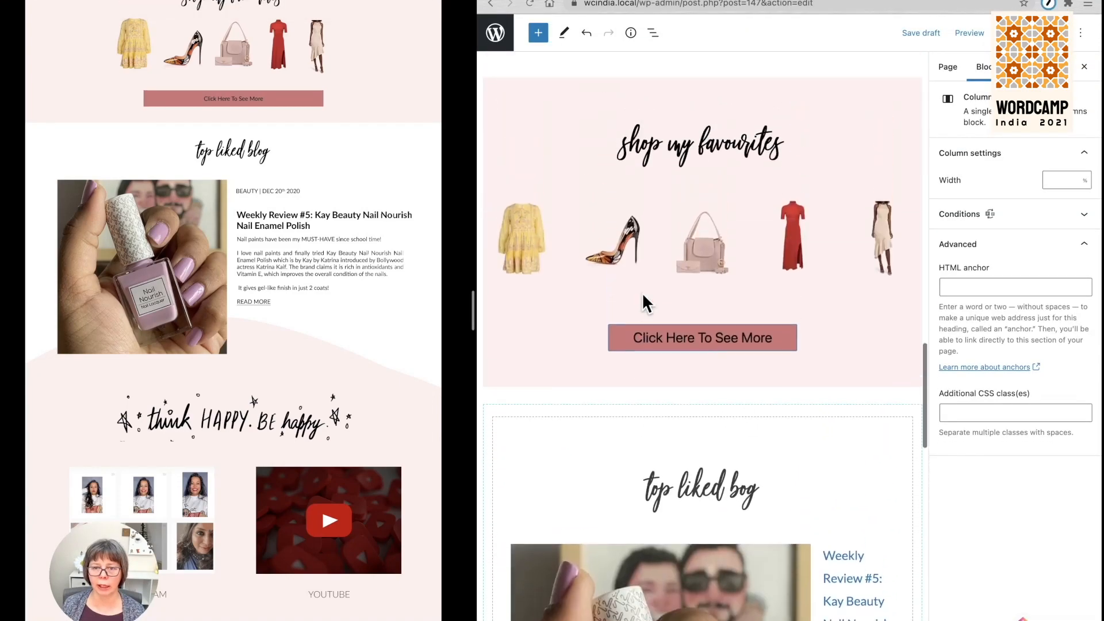
left_click(698, 167)
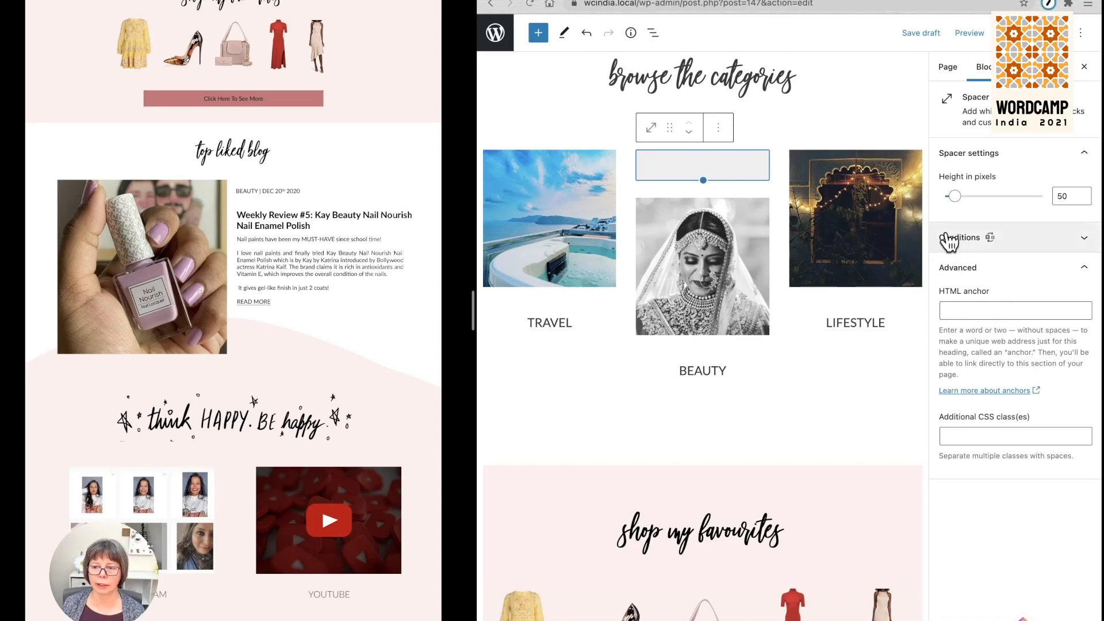
left_click(993, 246)
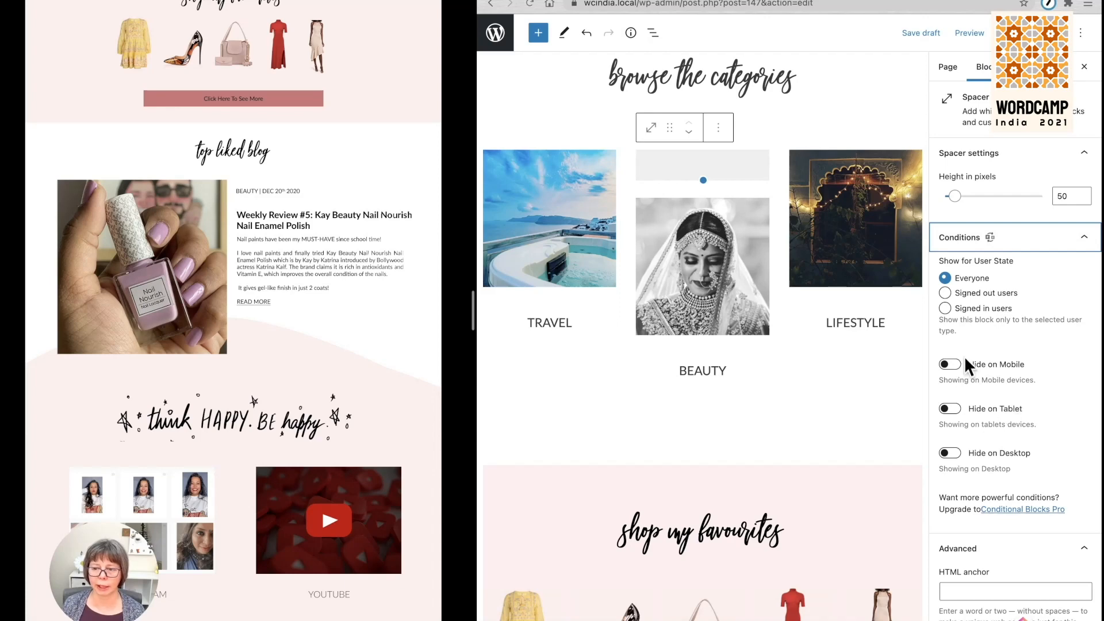
left_click(949, 364)
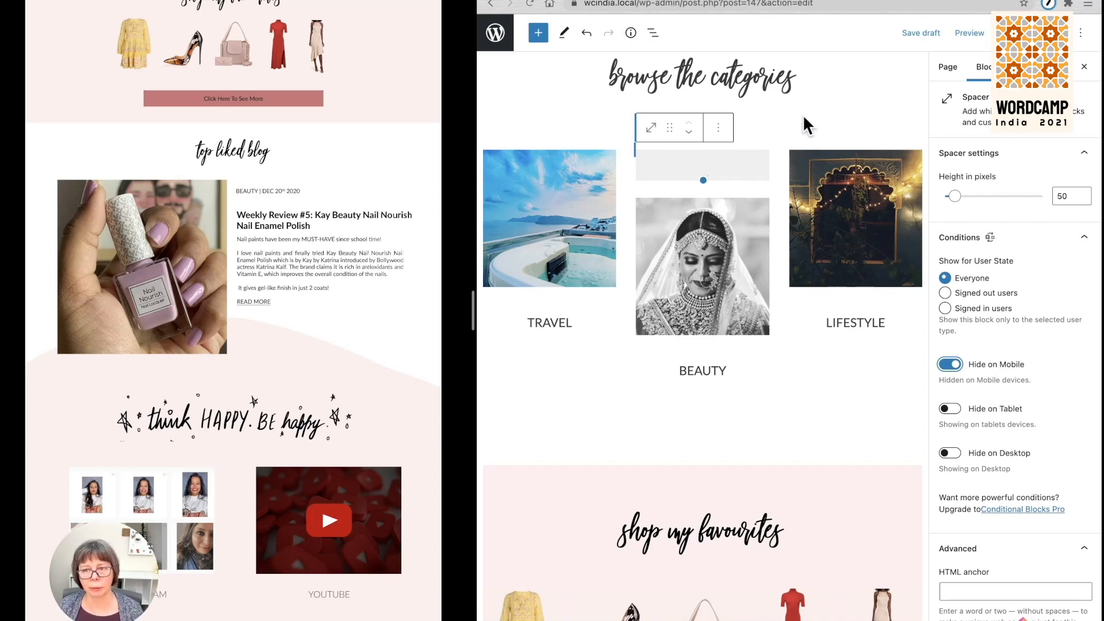
left_click(921, 33)
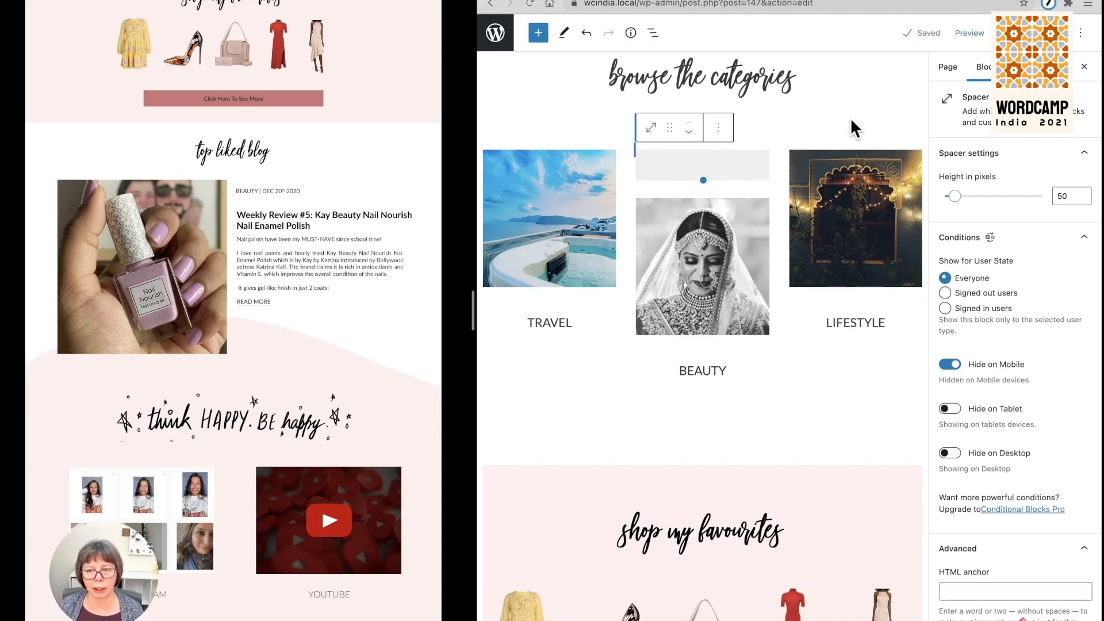
Center-align the TRAVEL, BEAUTY and LIFESTYLE category images and save the draft.
left_click(536, 201)
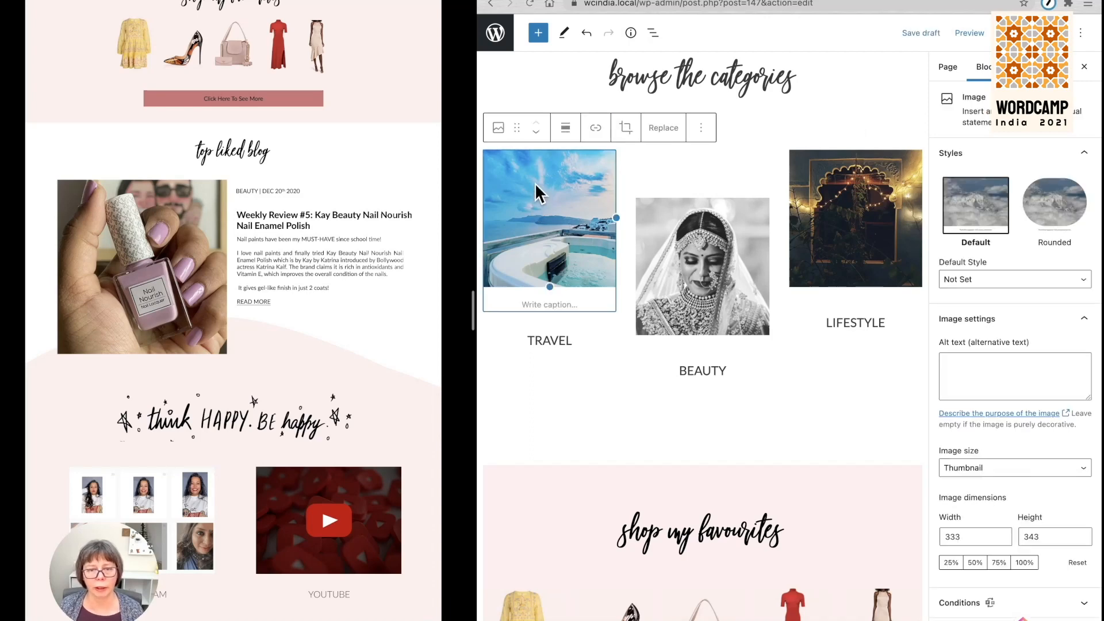
left_click(565, 129)
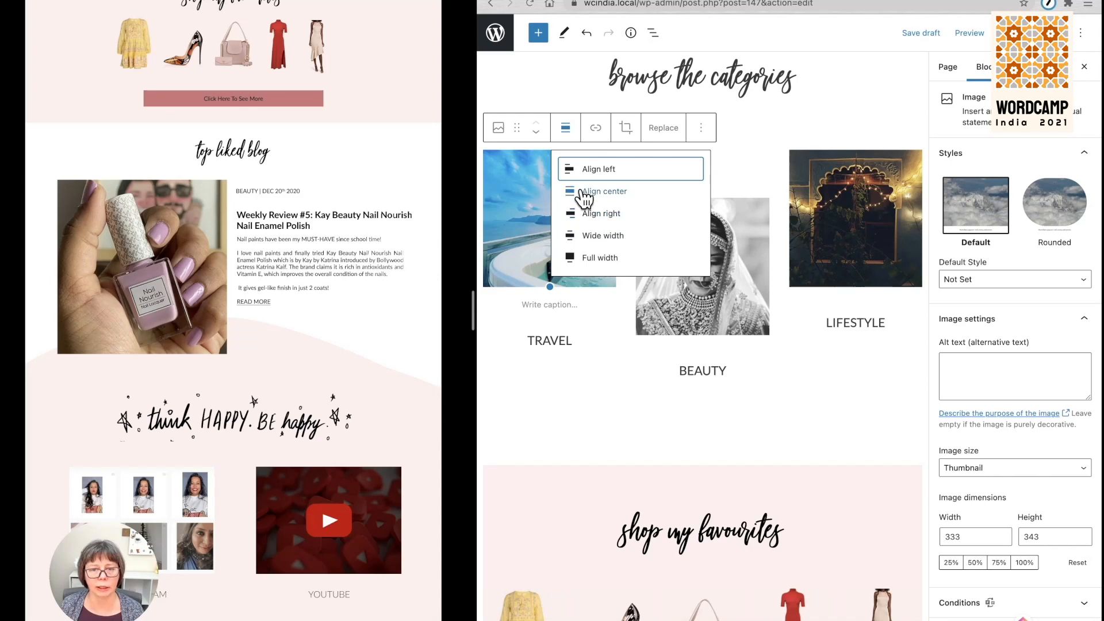
left_click(595, 169)
left_click(711, 250)
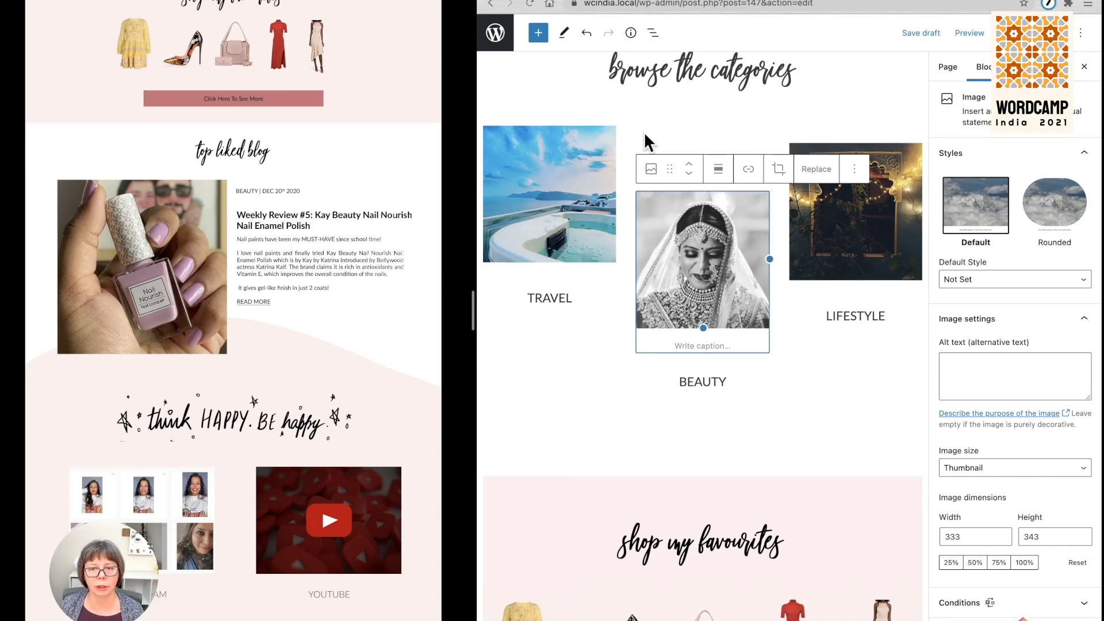
left_click(718, 170)
left_click(767, 253)
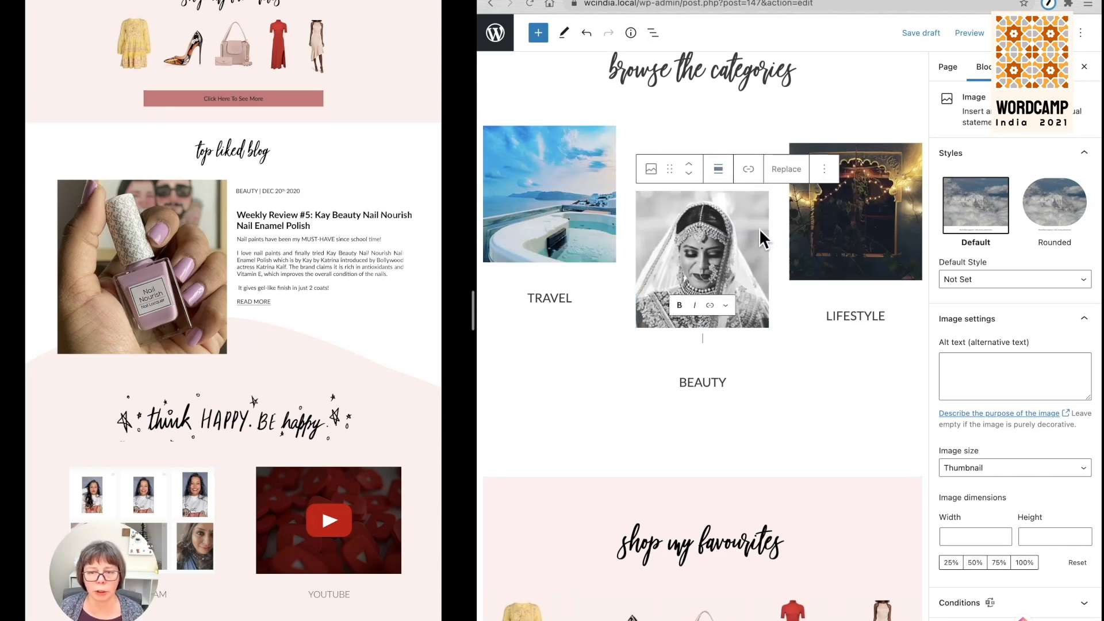
left_click(881, 212)
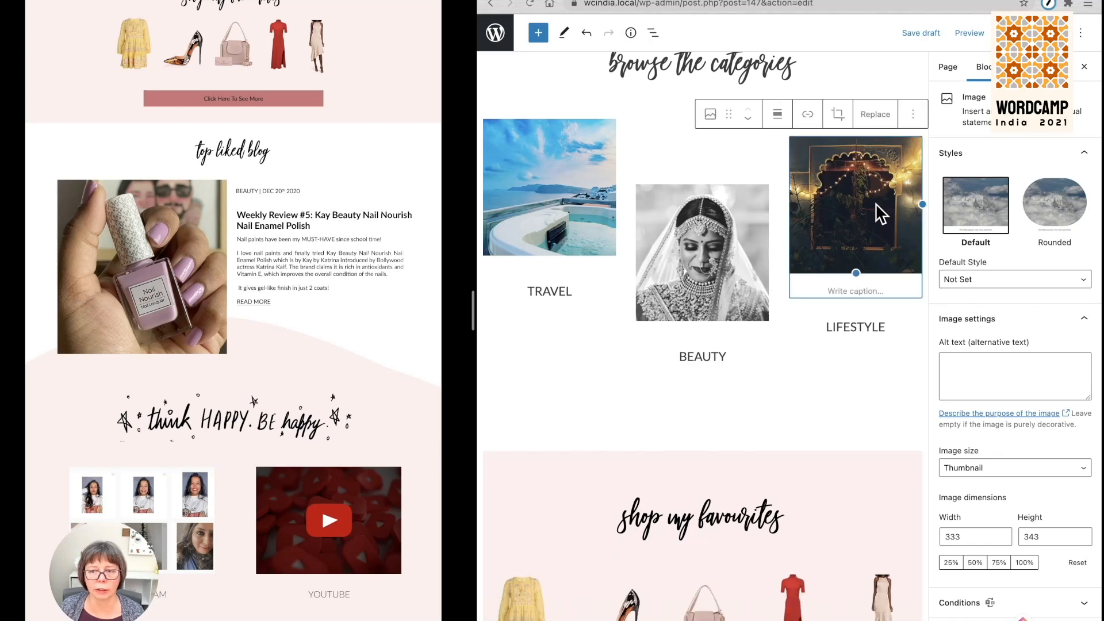
left_click(780, 121)
left_click(810, 151)
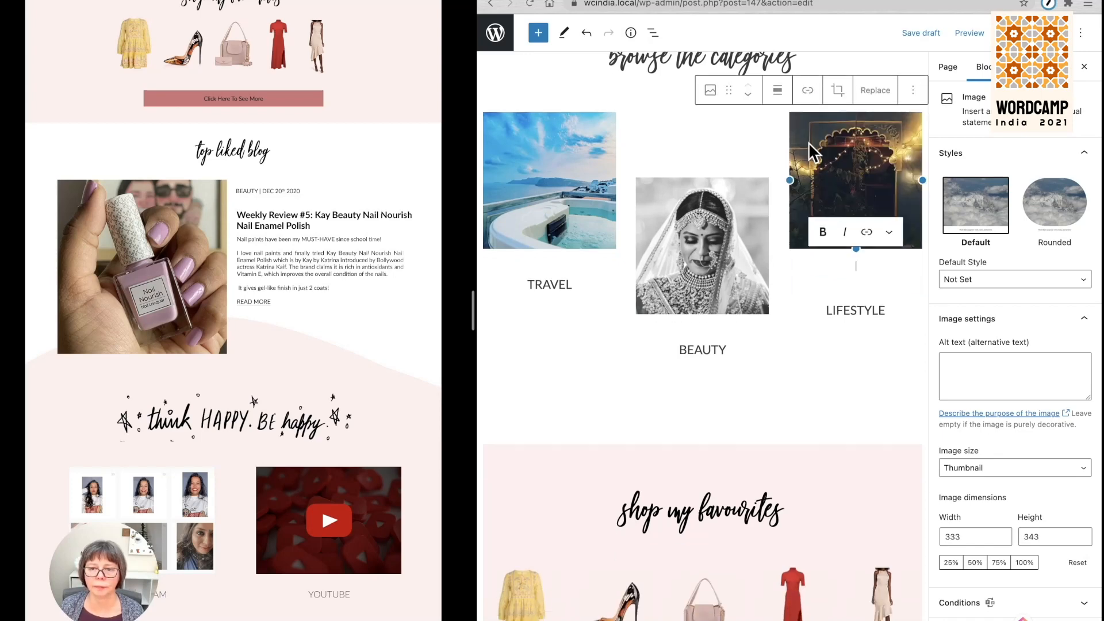
left_click(920, 32)
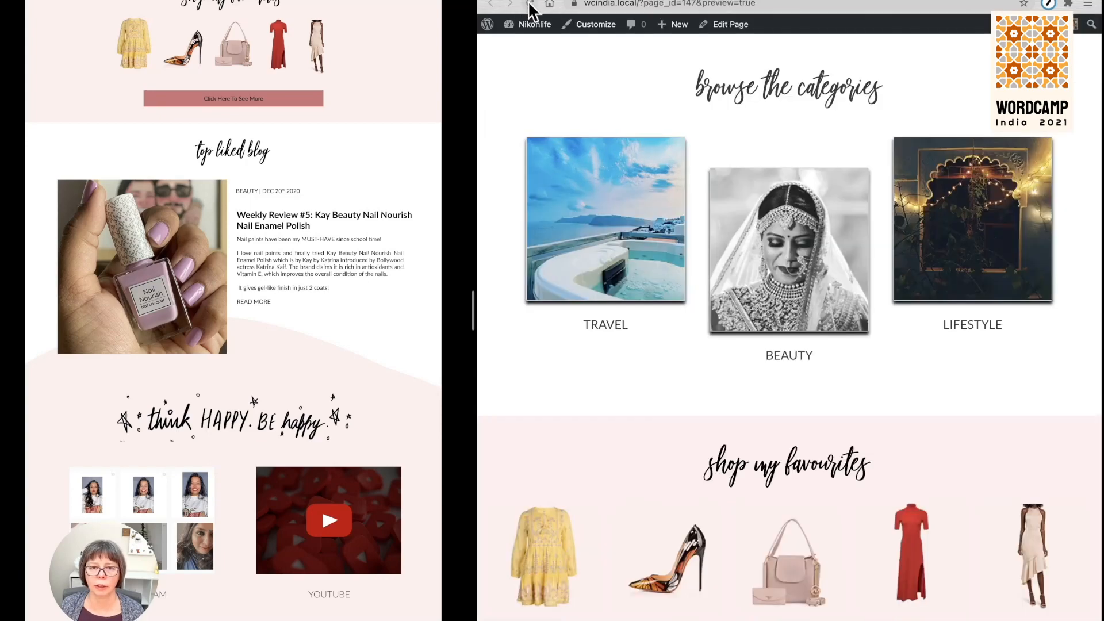
Review the header menu, category images and lower sections in the New Home preview against the reference design.
scroll(571, 177, "down", 1)
scroll(571, 177, "up", 4)
scroll(570, 177, "up", 10)
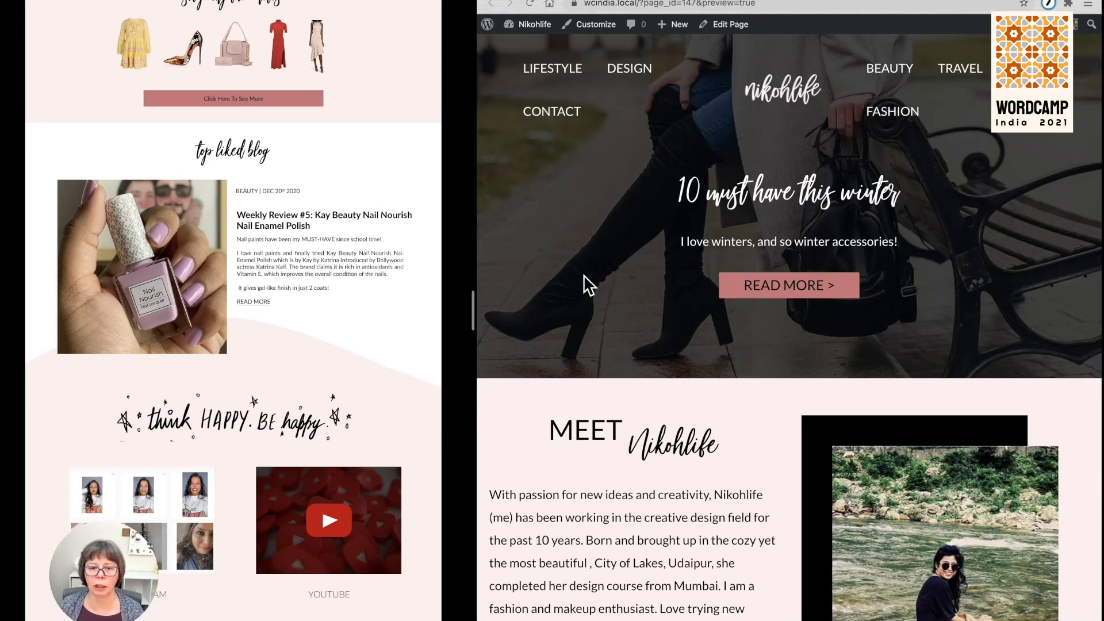
scroll(583, 283, "down", 11)
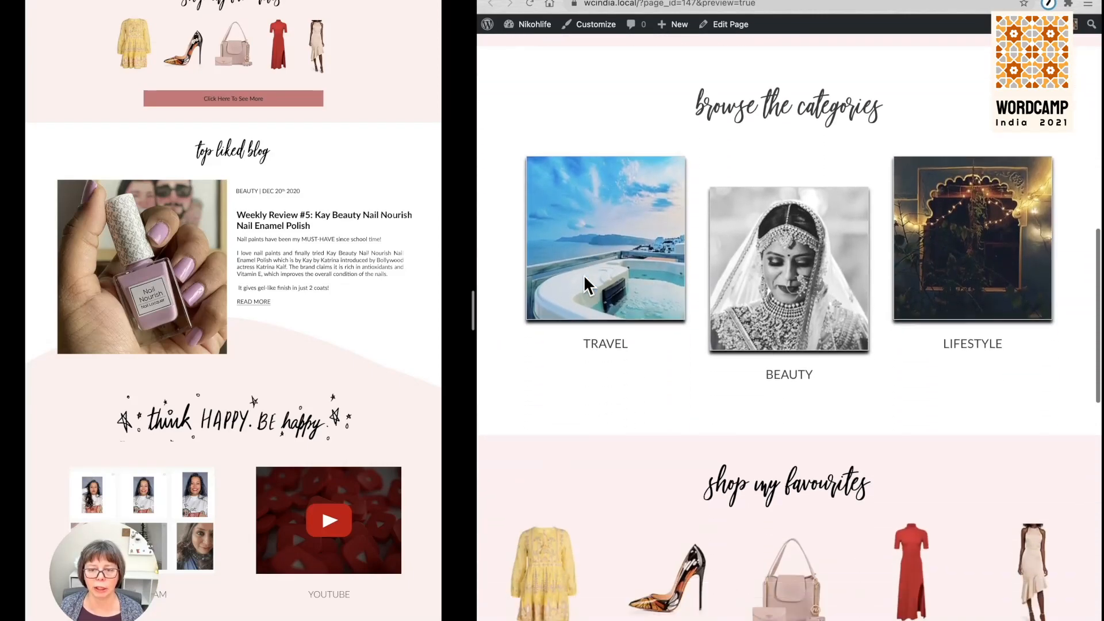
scroll(584, 277, "down", 12)
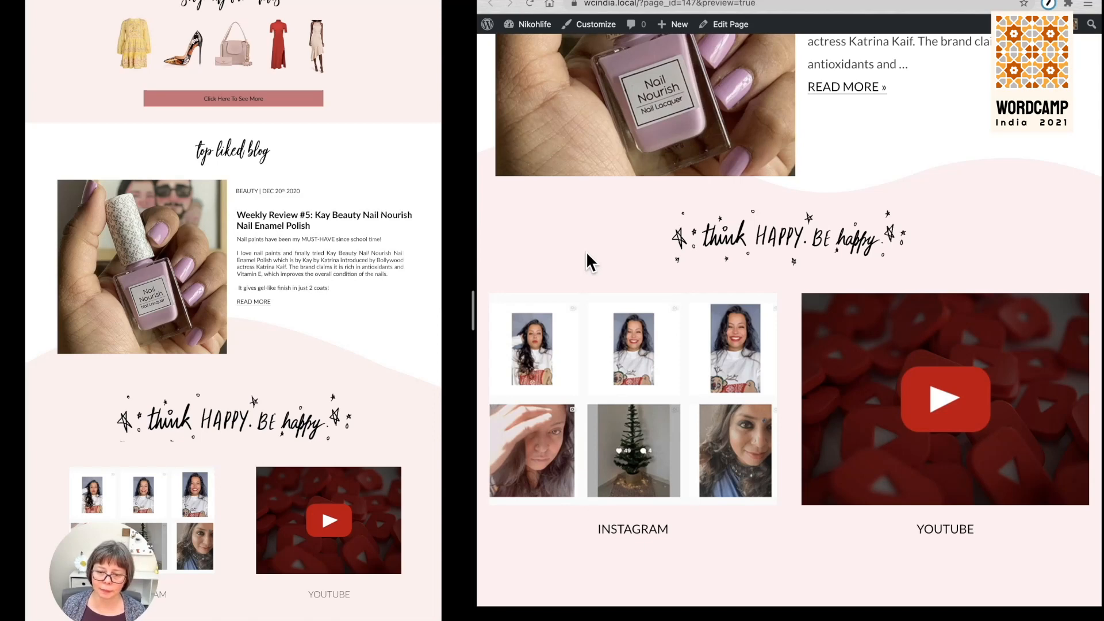
scroll(585, 253, "up", 8)
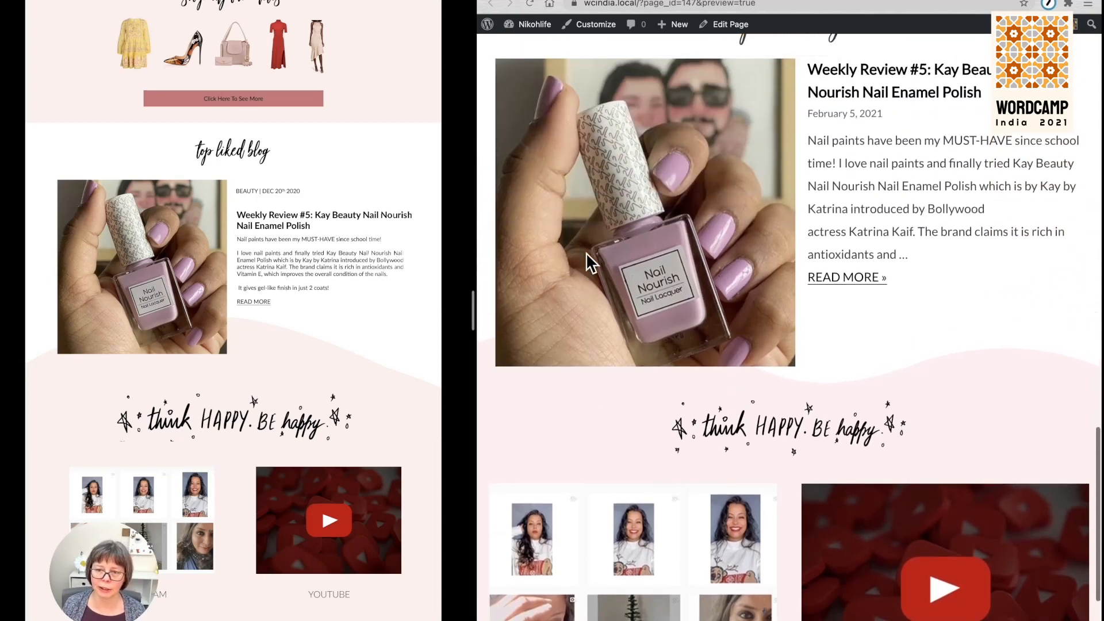
scroll(585, 252, "up", 7)
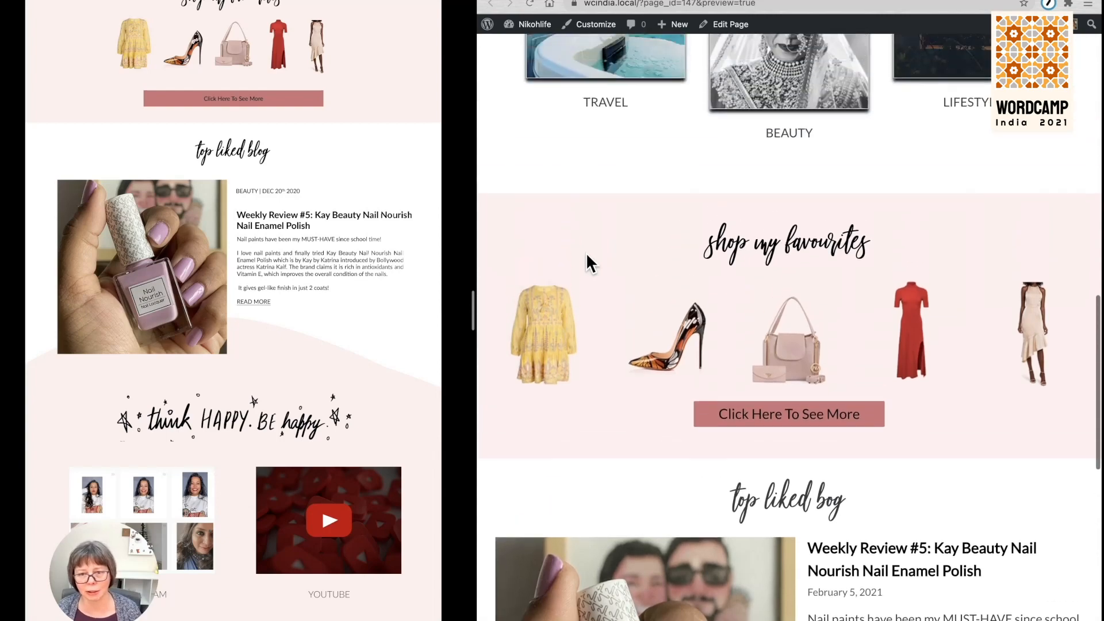
scroll(585, 253, "up", 10)
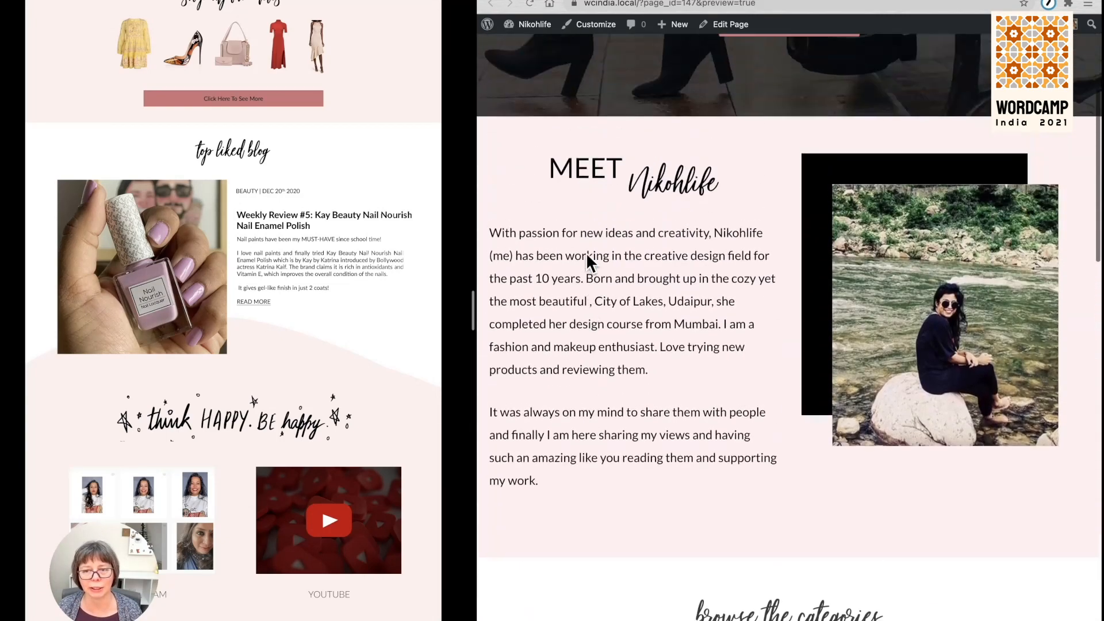